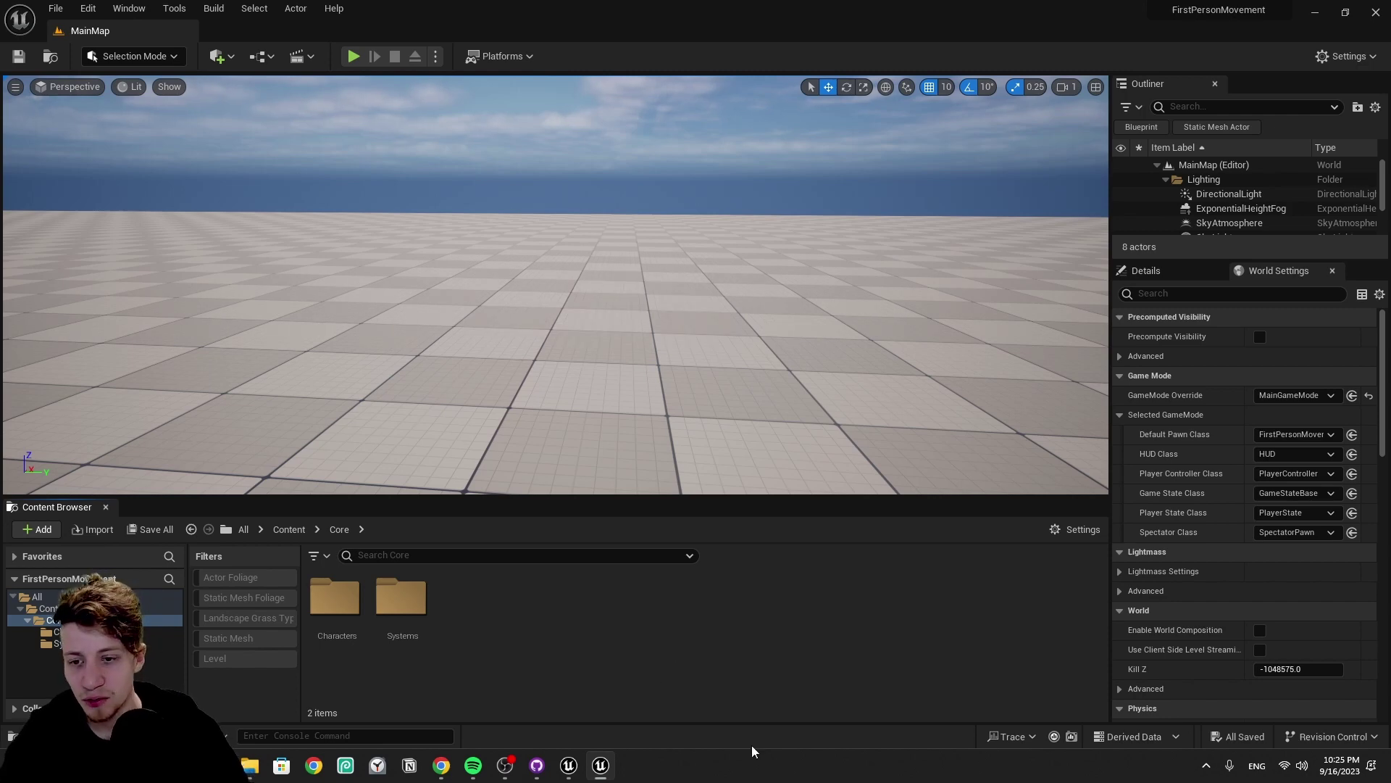
Step: Create a new folder named Input under Core and open it
right_click(481, 613)
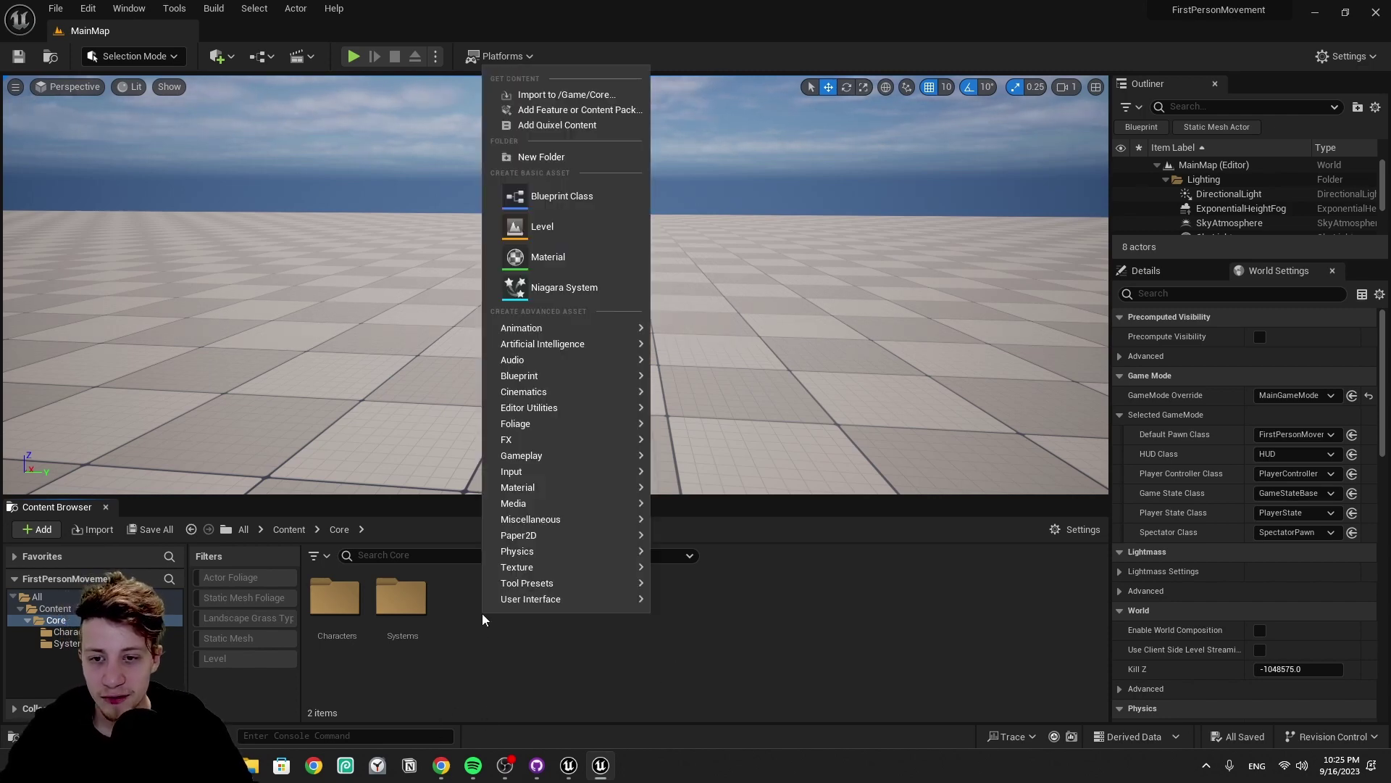
click(543, 157)
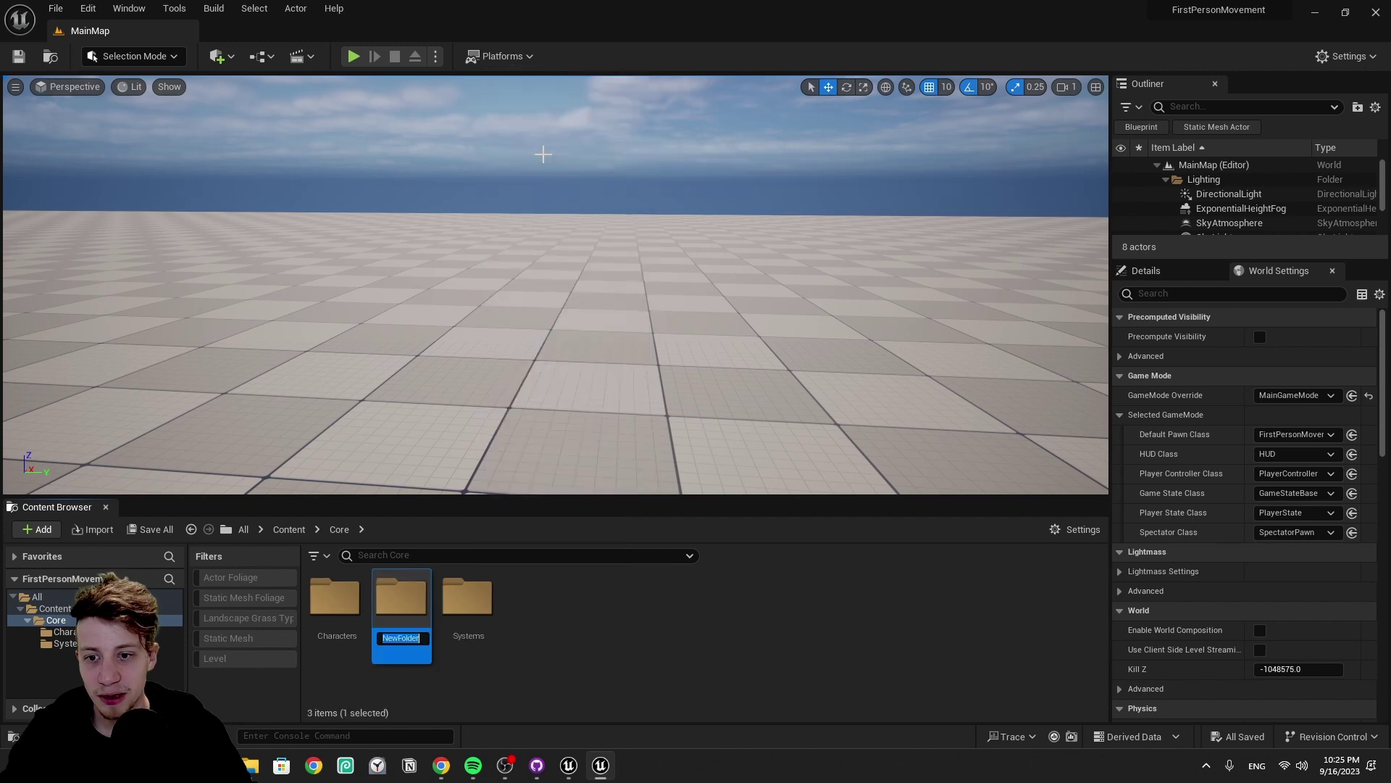
text(Input)
key(Return)
double_click(401, 598)
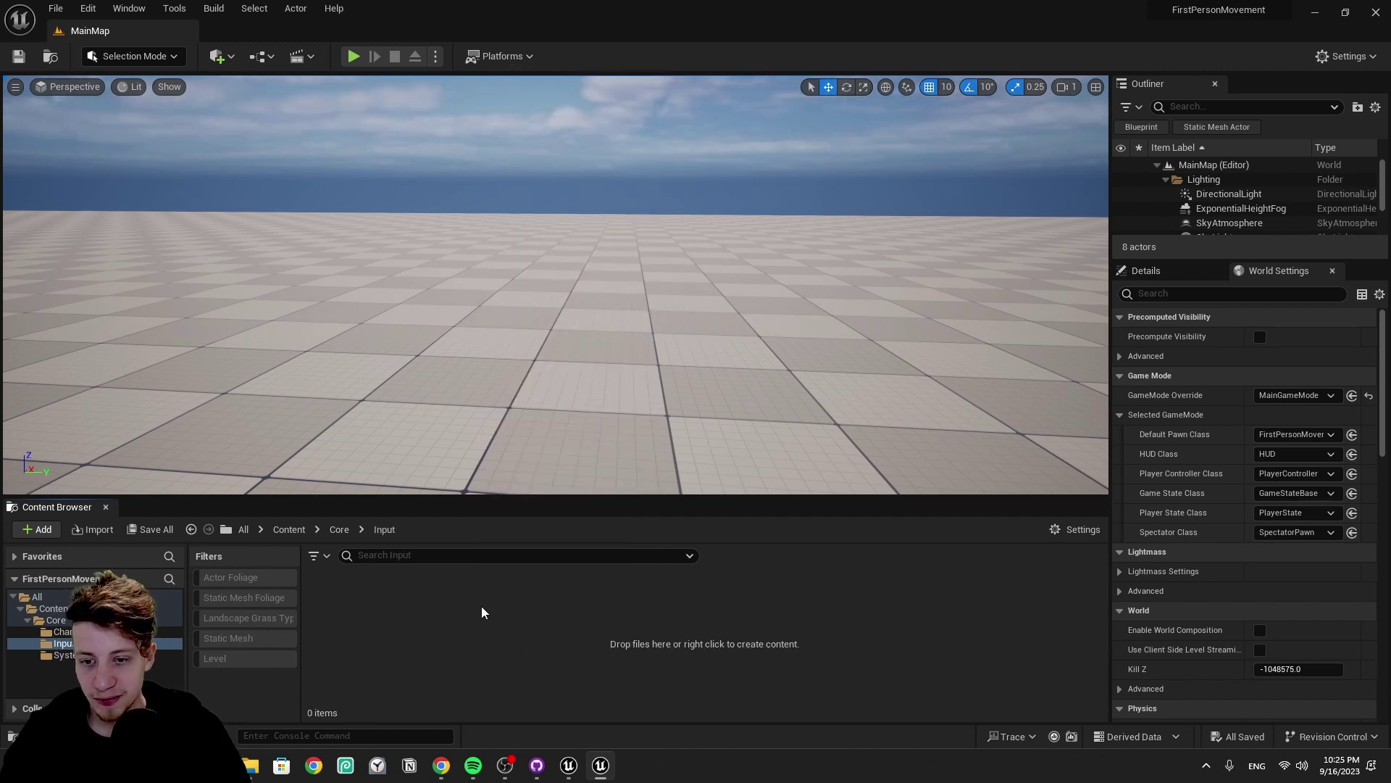
Step: Create an Input Mapping Context asset in Input and name it IM_Main
right_click(482, 613)
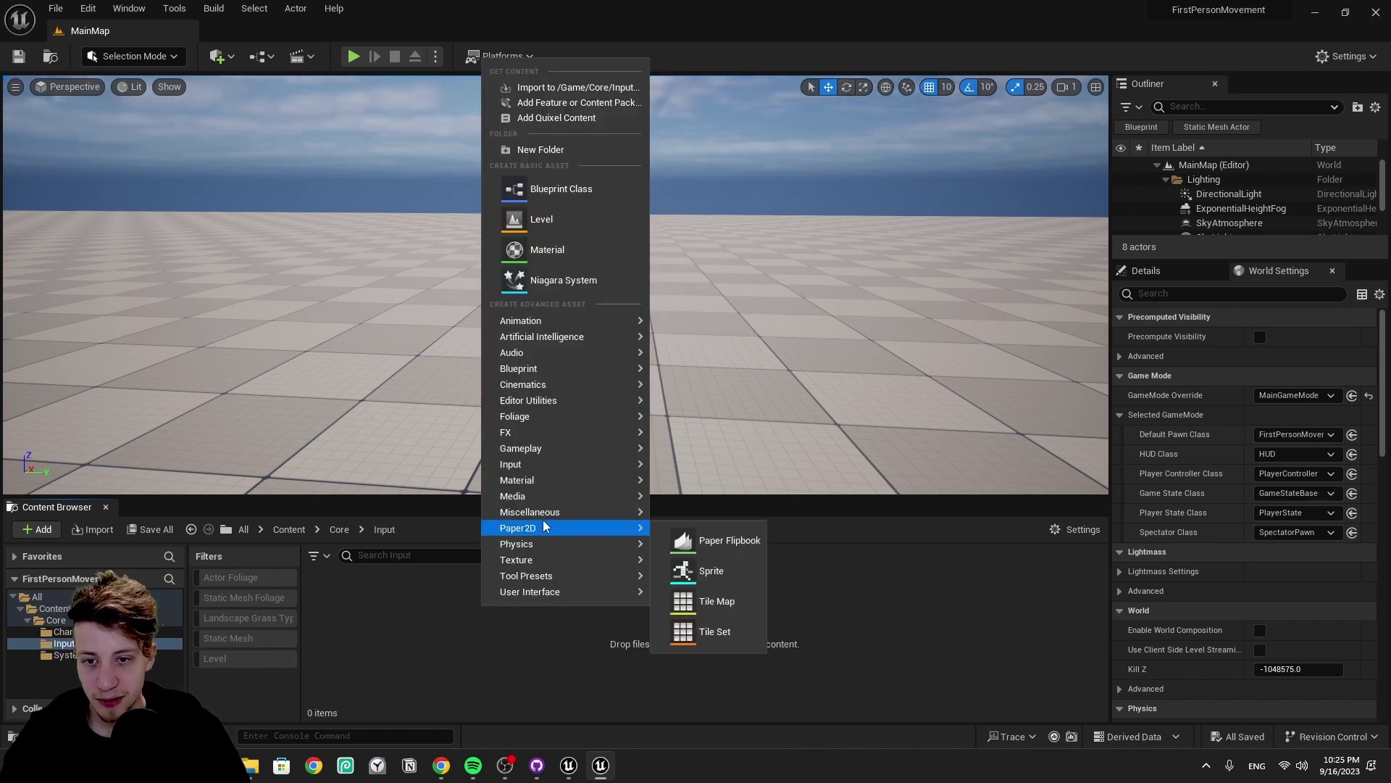
mouse_move(560, 467)
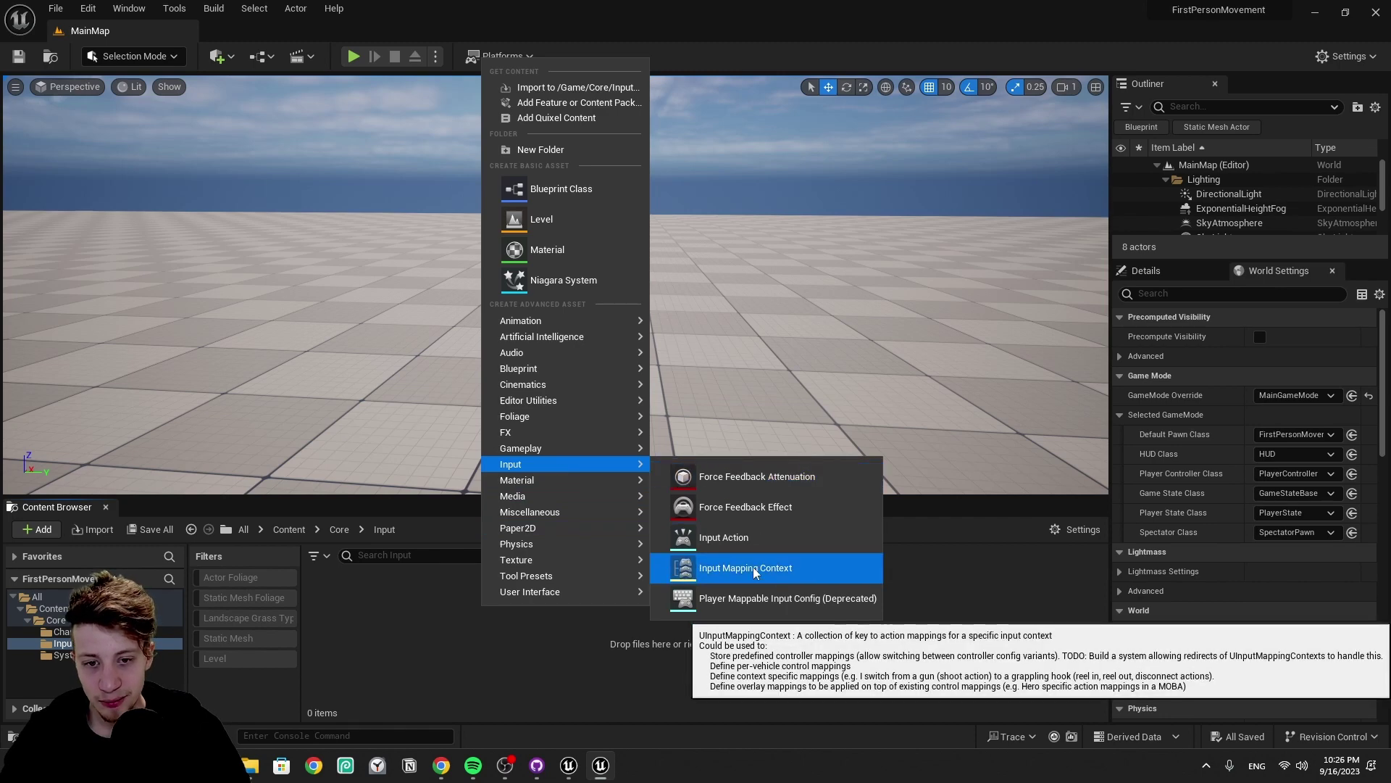
click(787, 572)
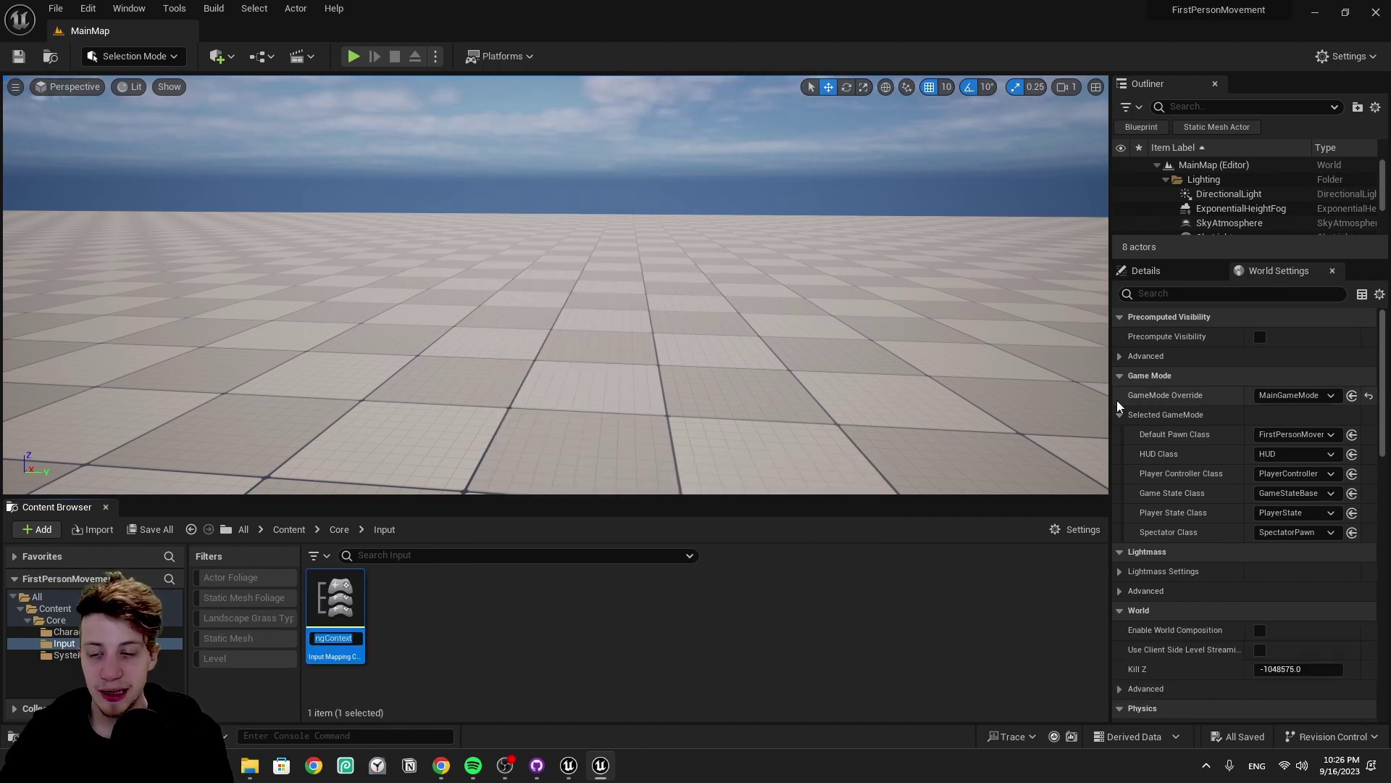
text(IM_)
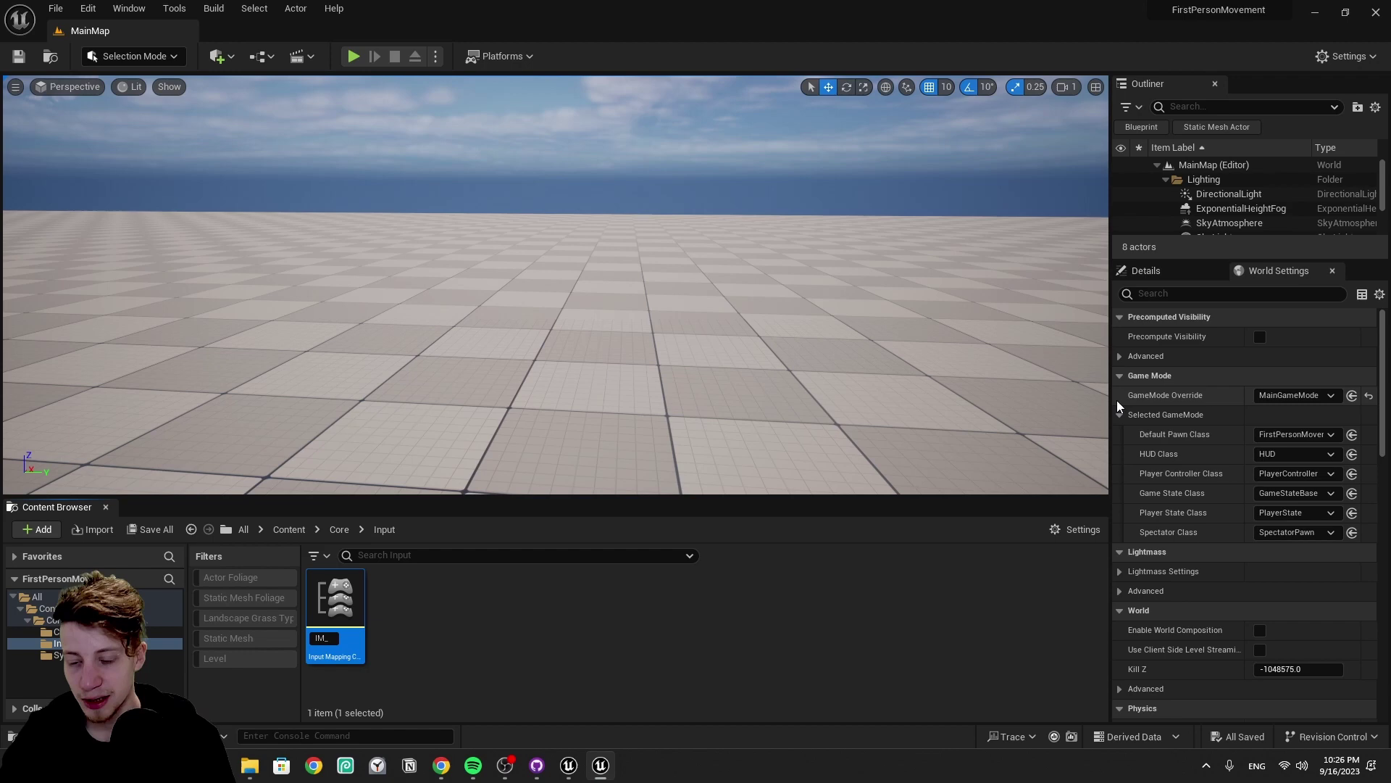
text(Main)
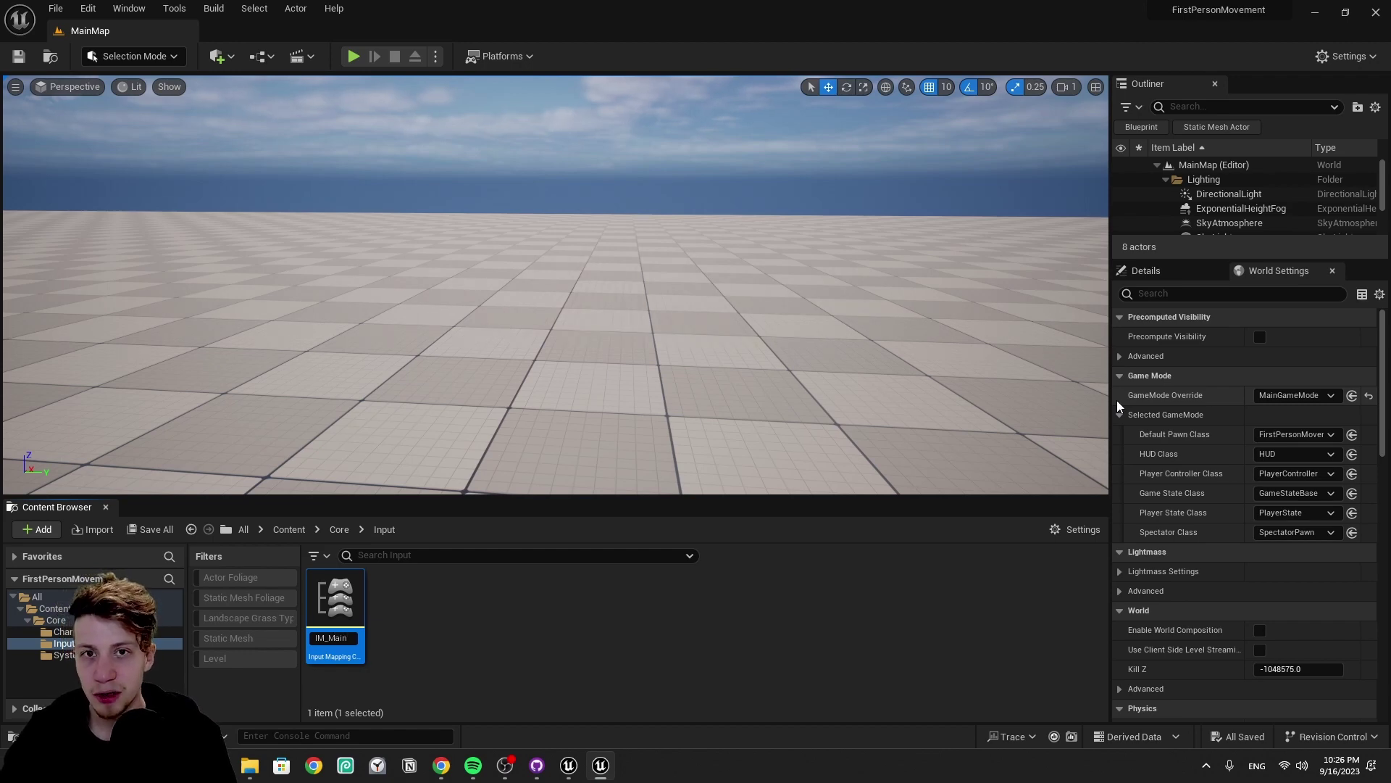
Step: Confirm the IM_Main name and open it, moving its editor window higher
key(Return)
double_click(362, 646)
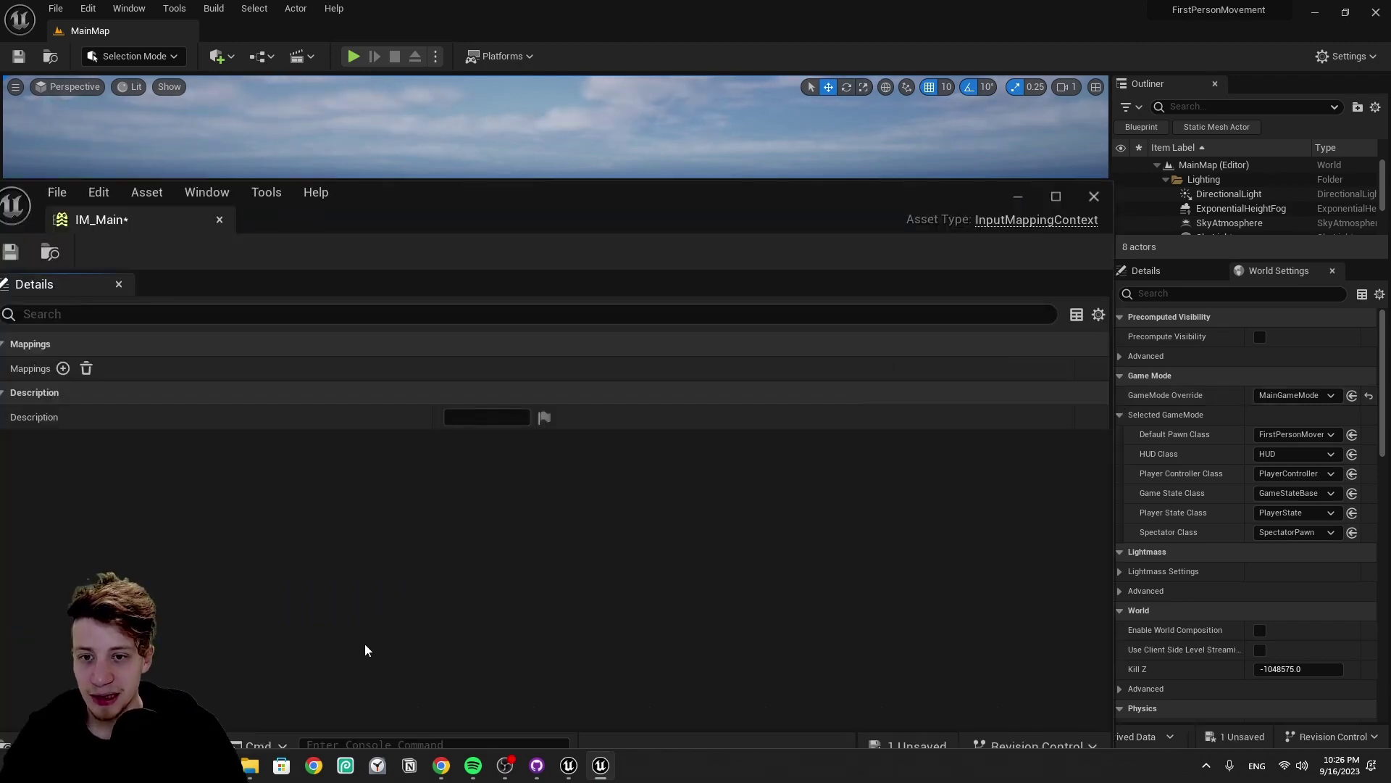
drag(611, 220, 689, 15)
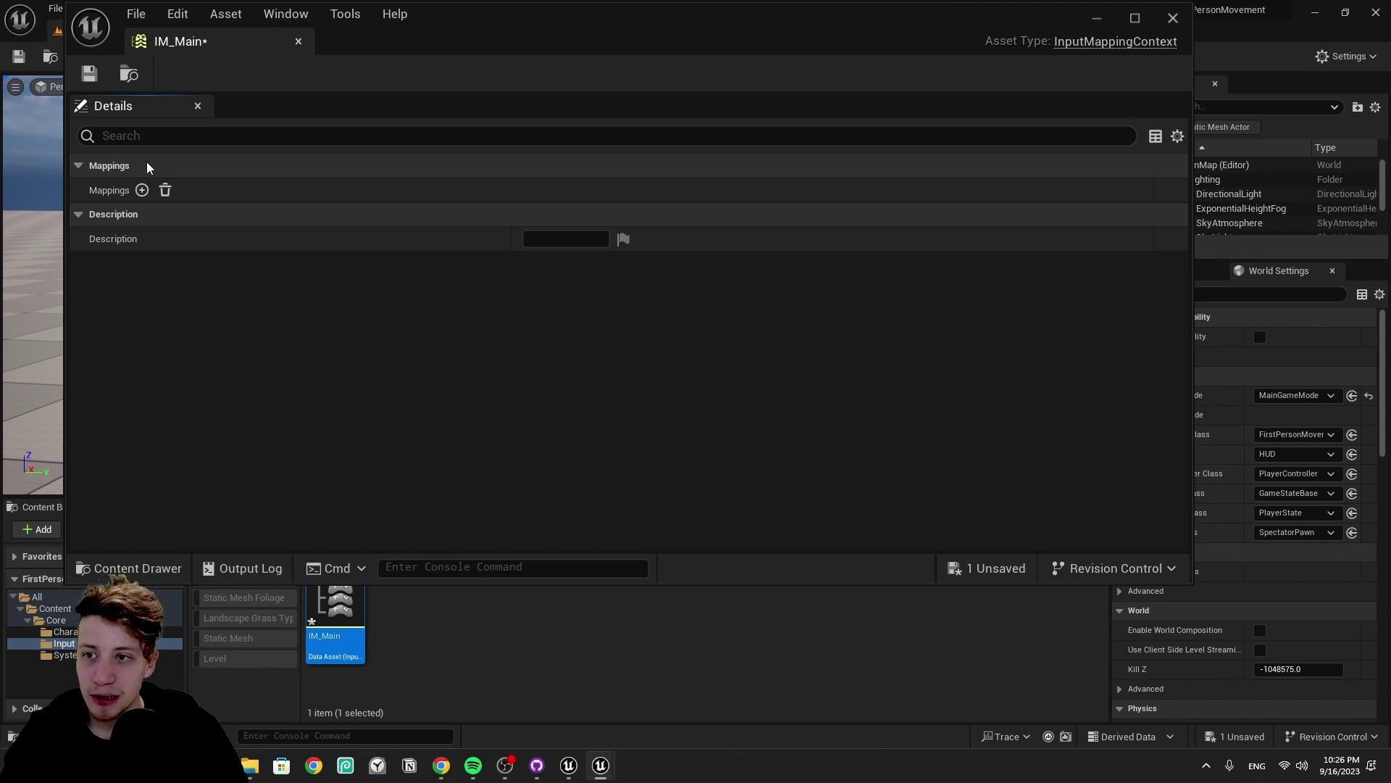
Step: Add a mapping row, delete it again, and close the IM_Main editor
click(142, 190)
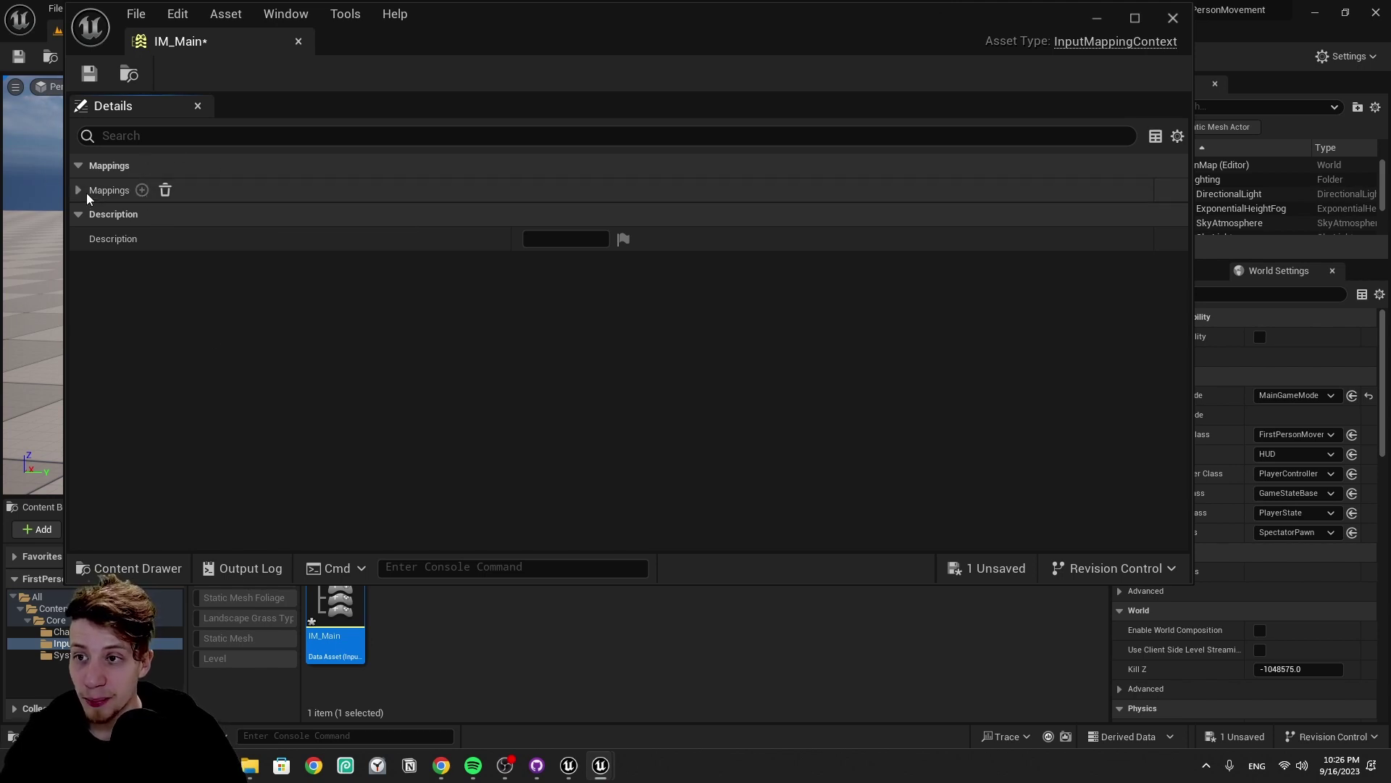
click(86, 192)
click(159, 212)
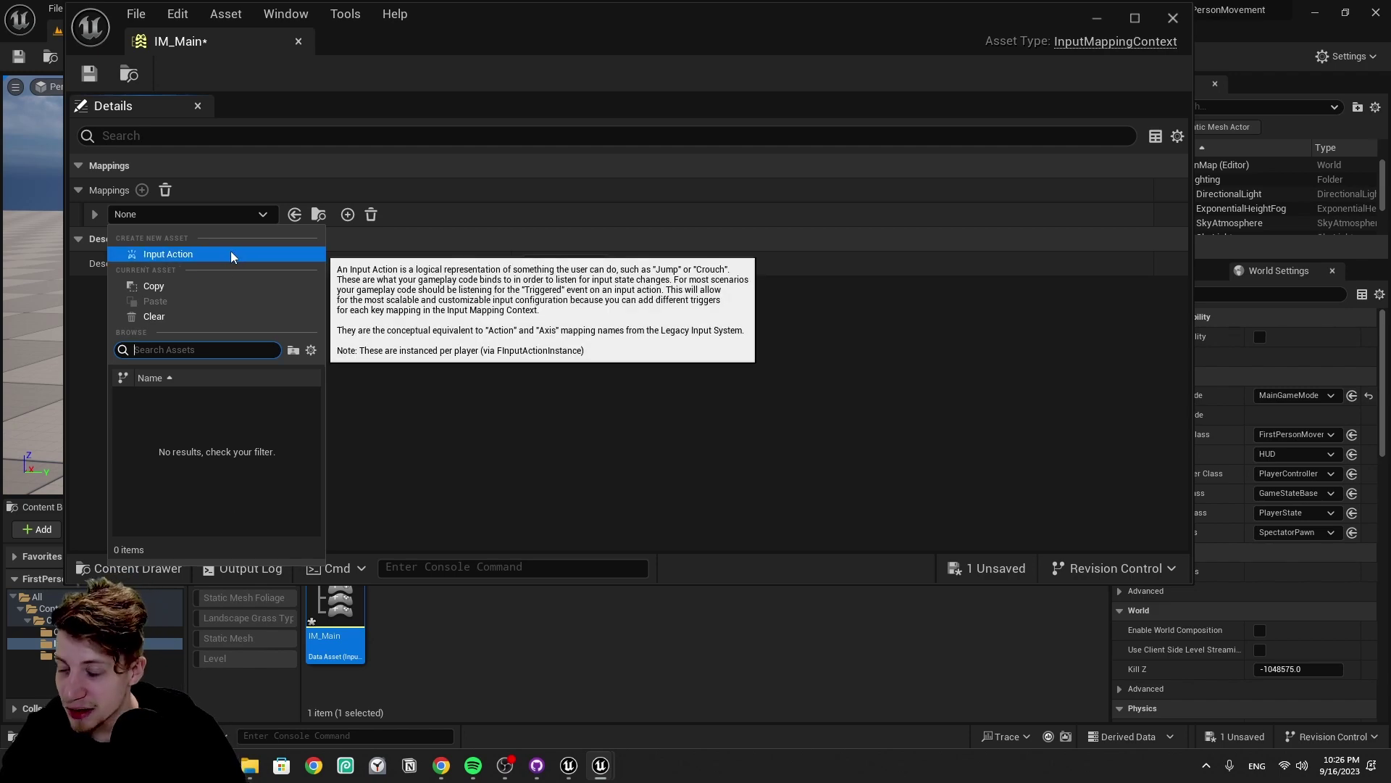
click(371, 214)
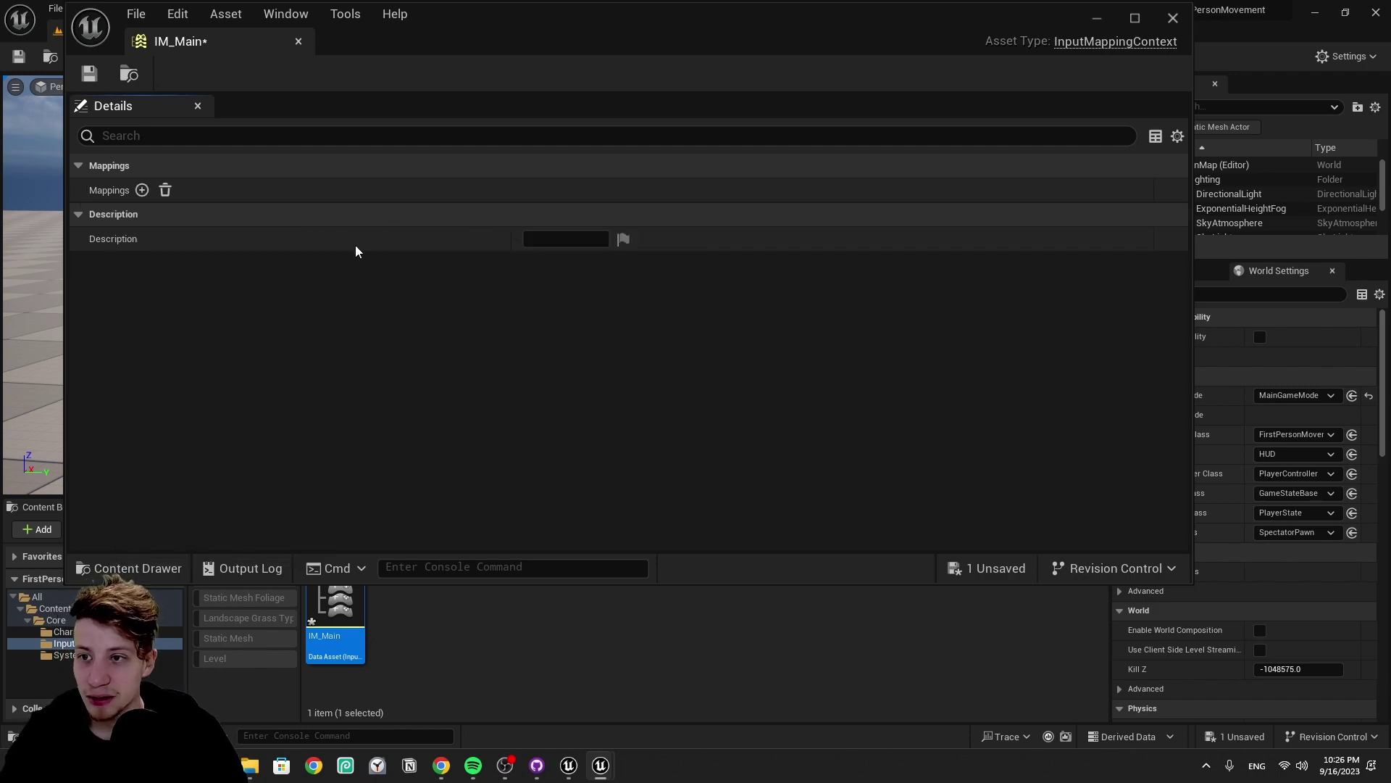
click(1172, 17)
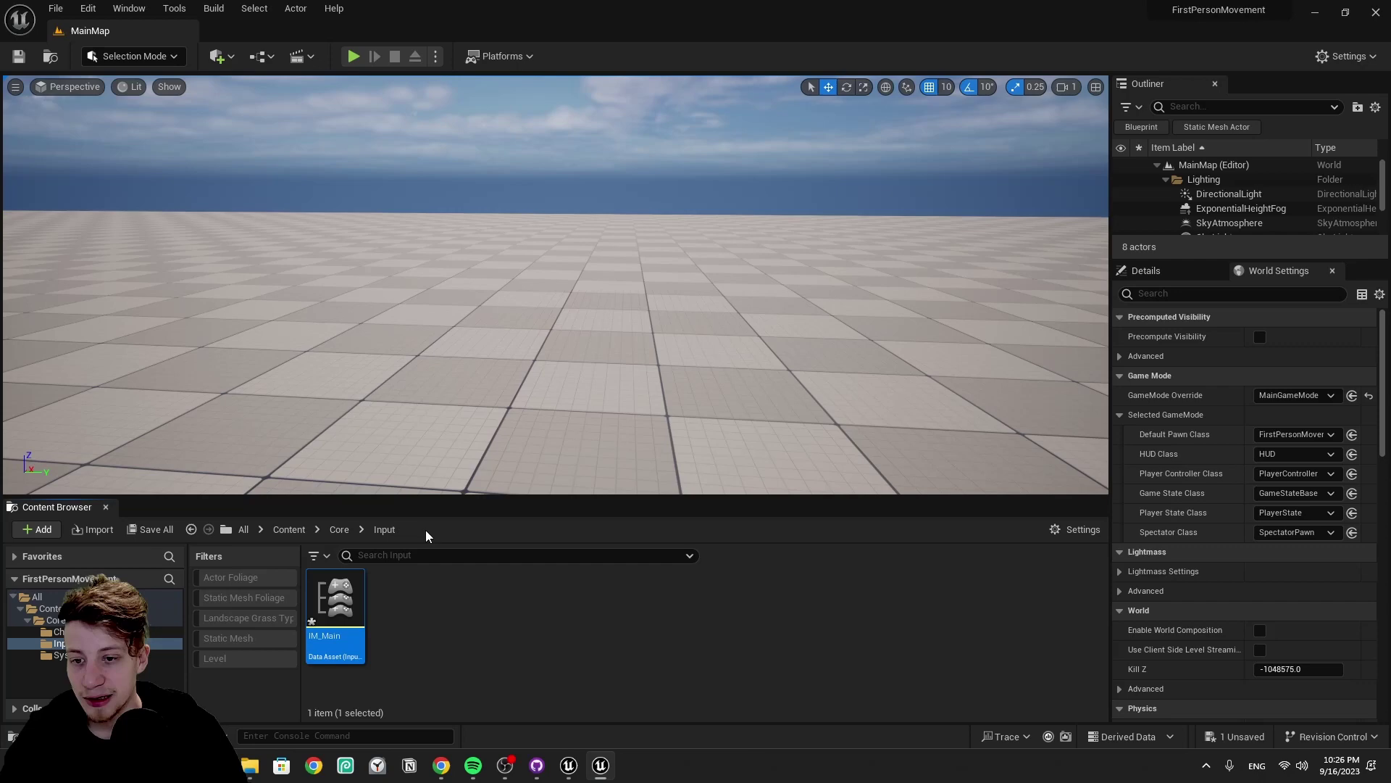
Step: Create a folder named InputActions inside Input and open it
right_click(433, 618)
click(563, 164)
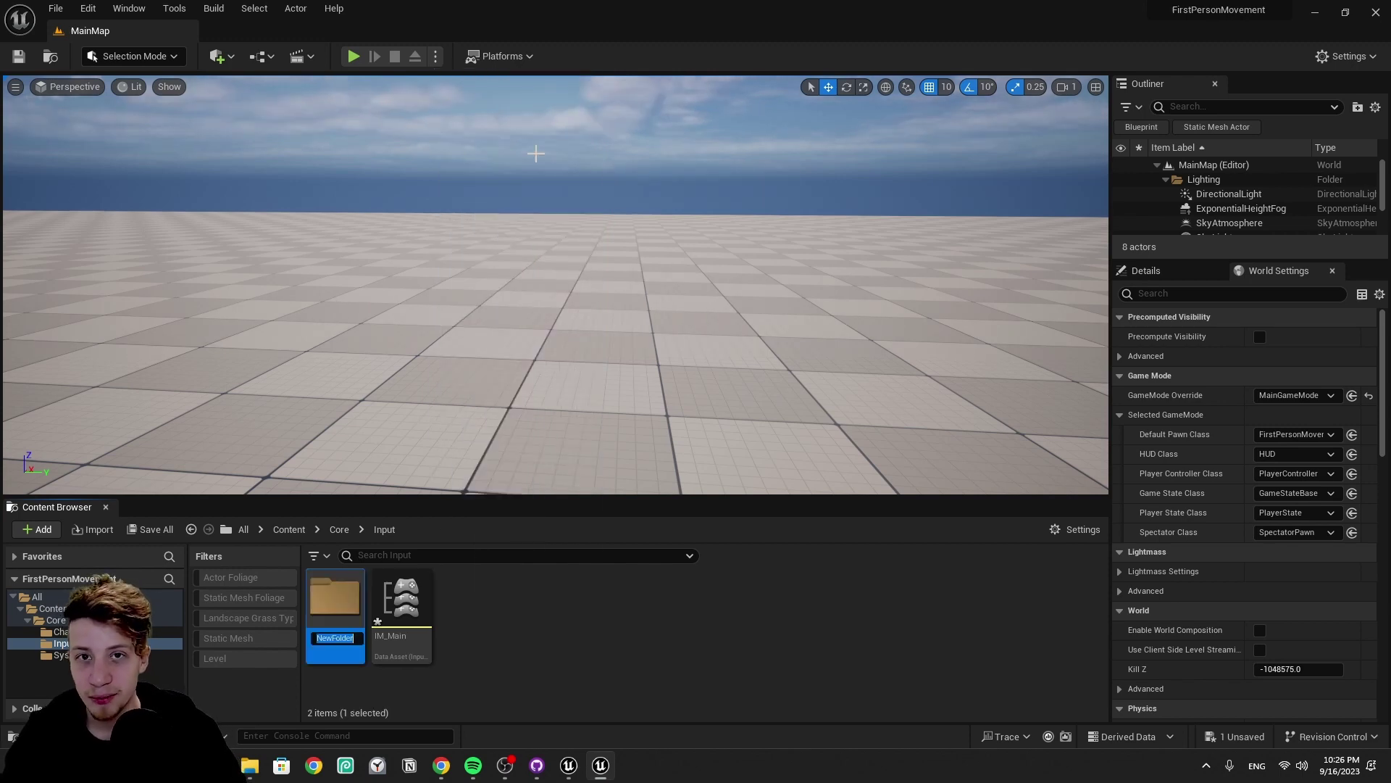
text(InputActions)
key(Return)
double_click(335, 598)
Step: Create an Input Action named IA_Movement and open it
right_click(402, 607)
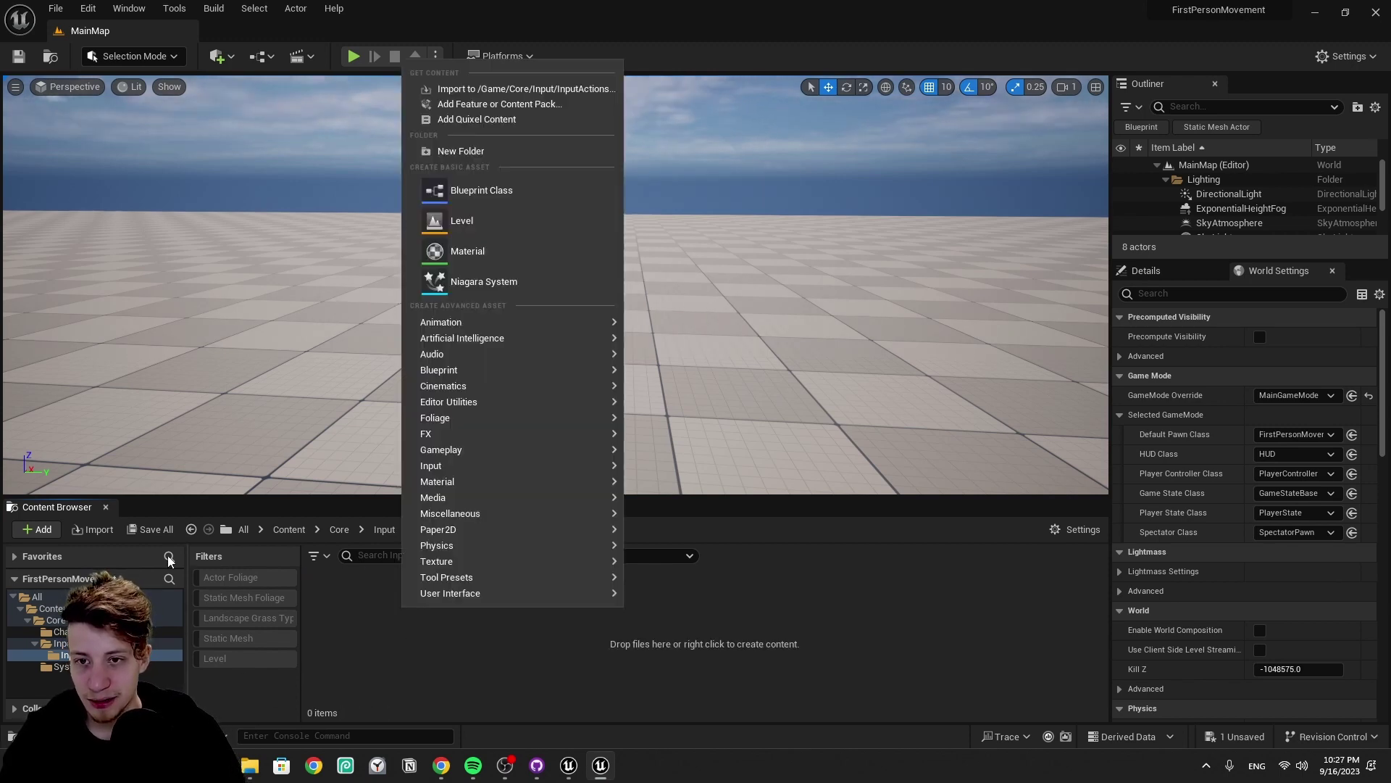
mouse_move(505, 467)
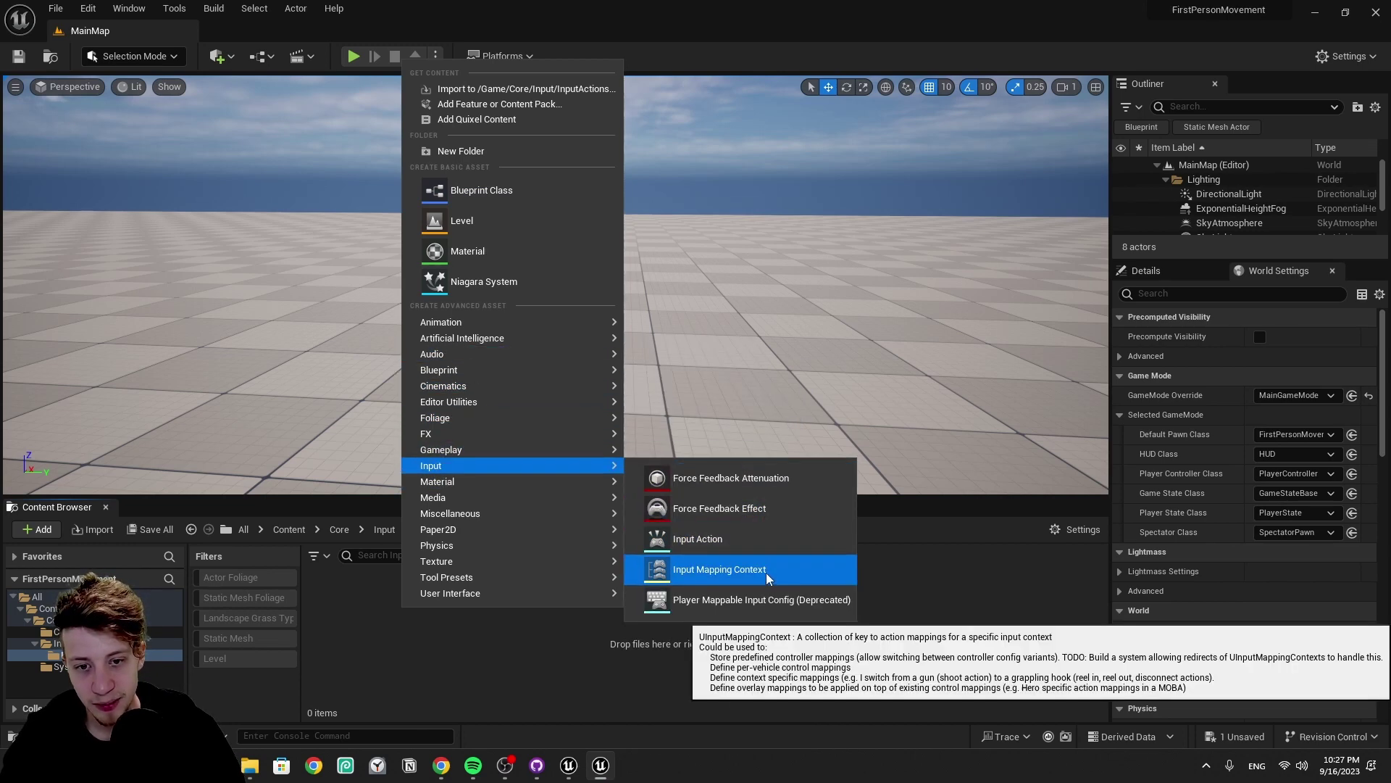
click(771, 541)
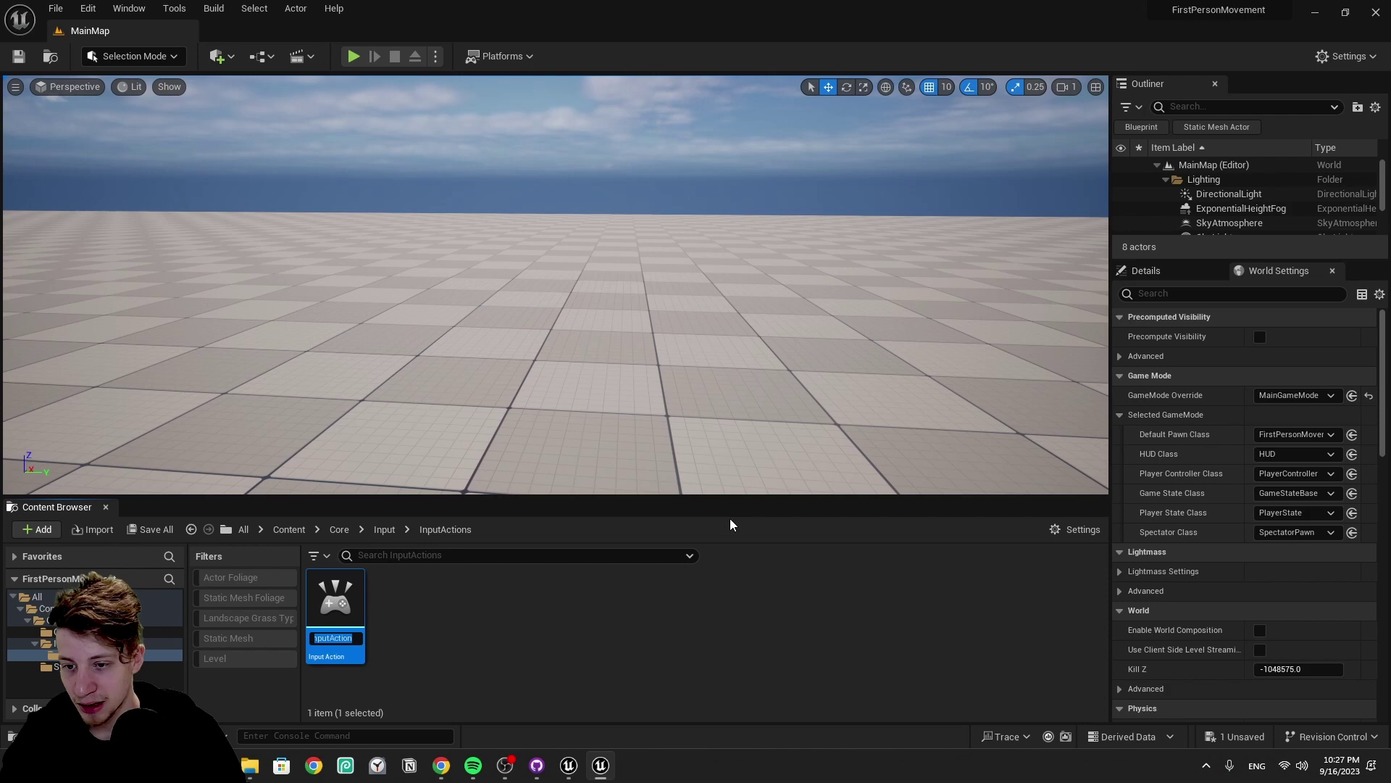
text(IA)
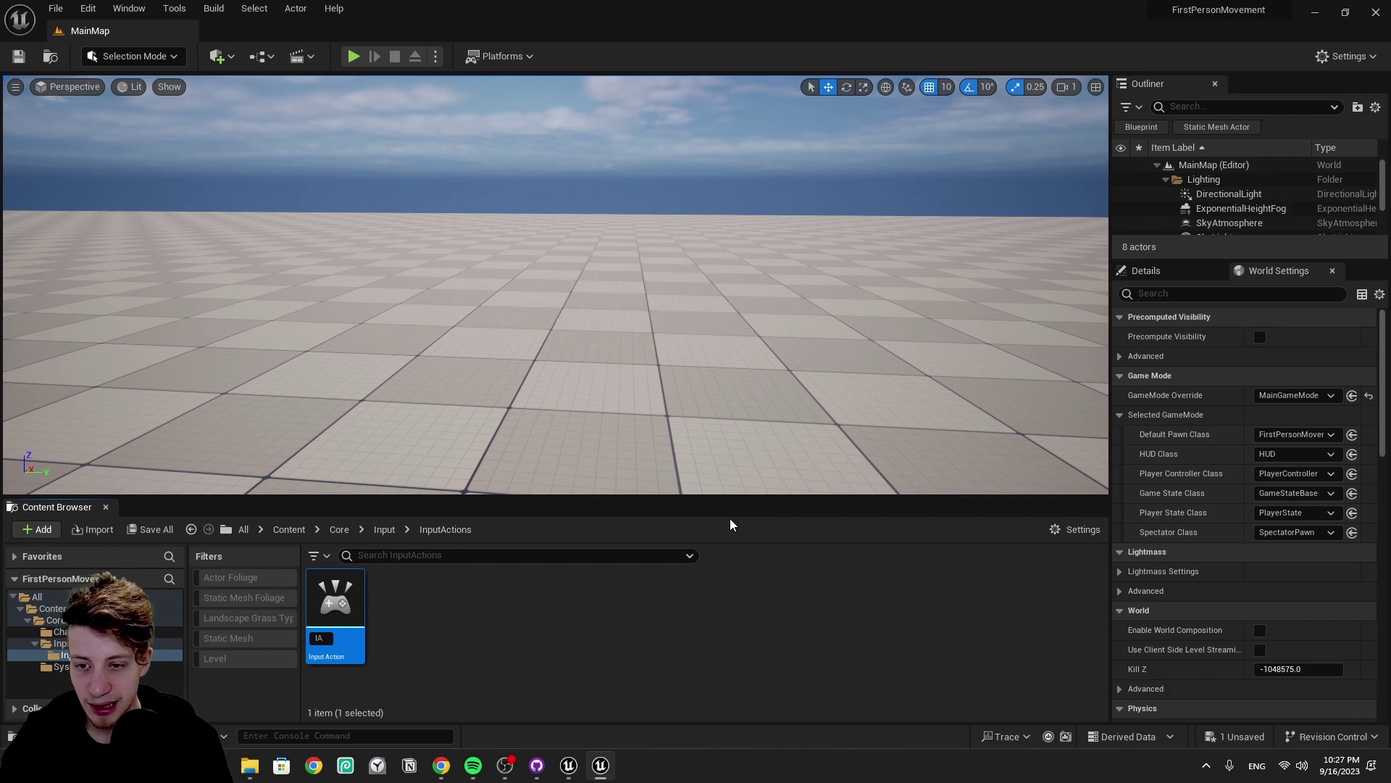
text(_Movement)
key(Return)
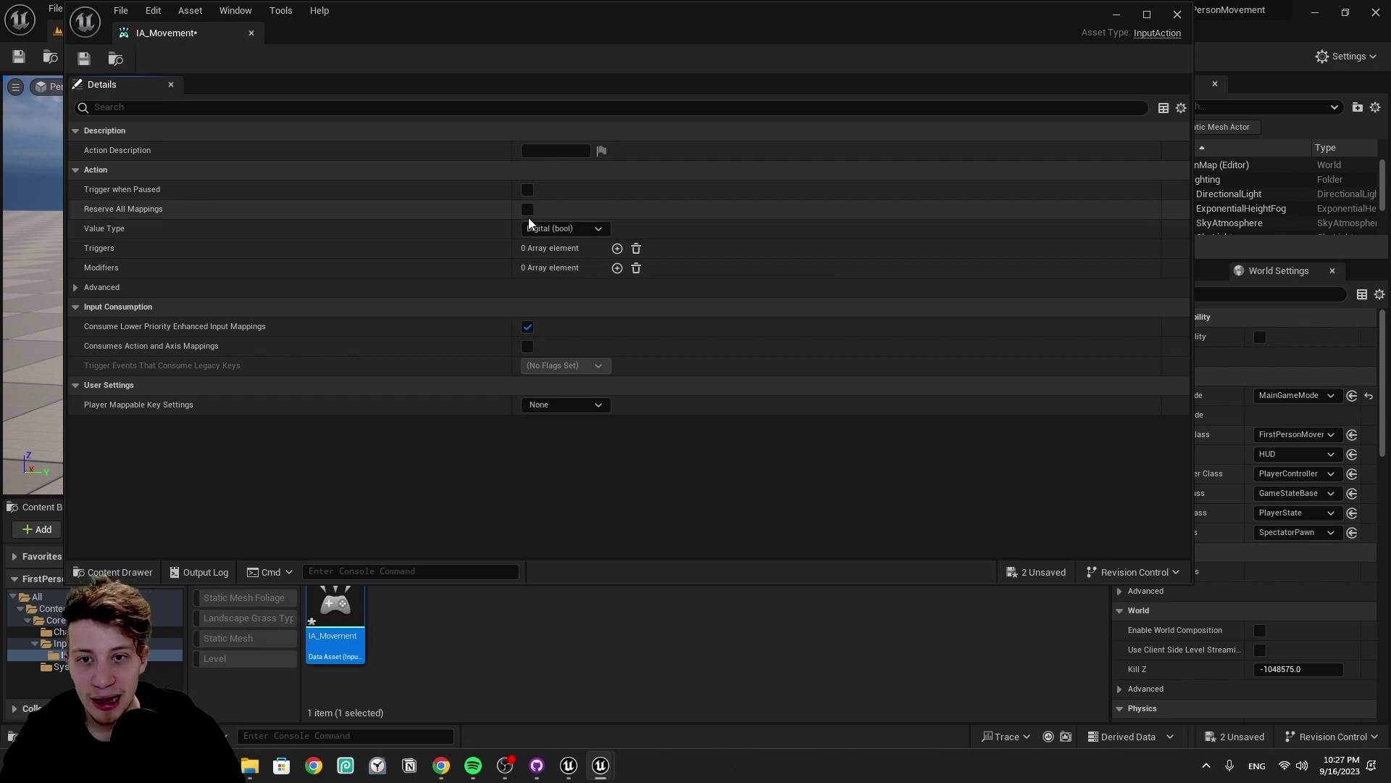
Step: Set IA_Movement's Value Type to Axis2D (Vector2D), save, and leave its editor
click(90, 62)
click(565, 229)
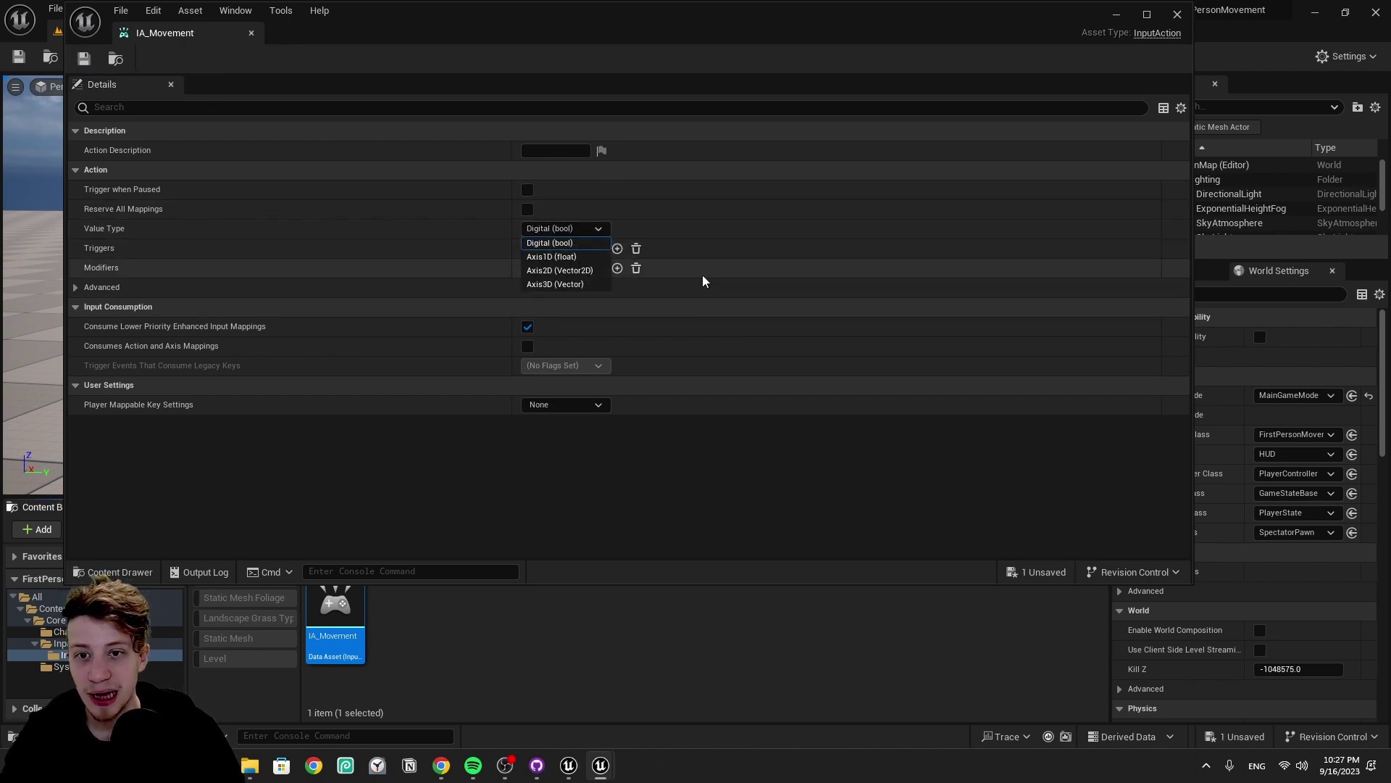
click(567, 271)
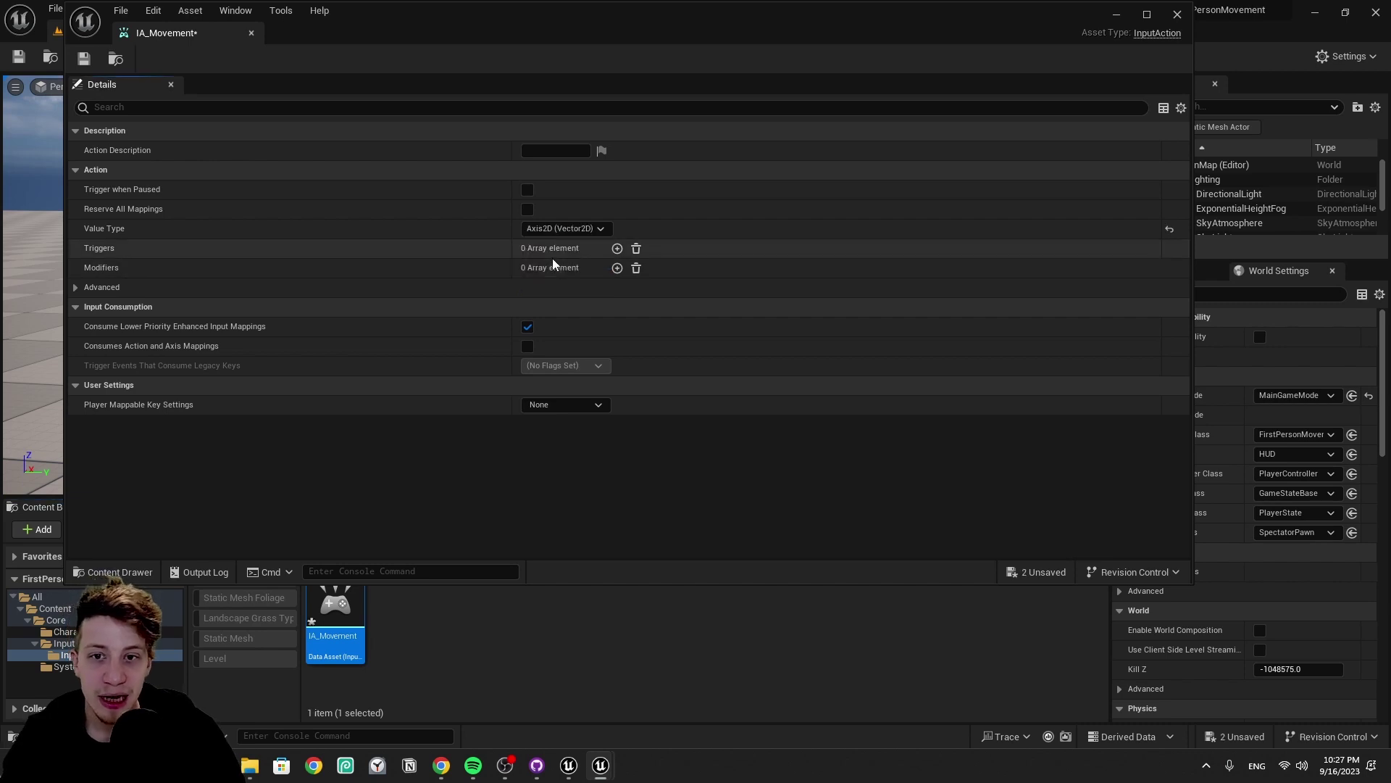
click(93, 61)
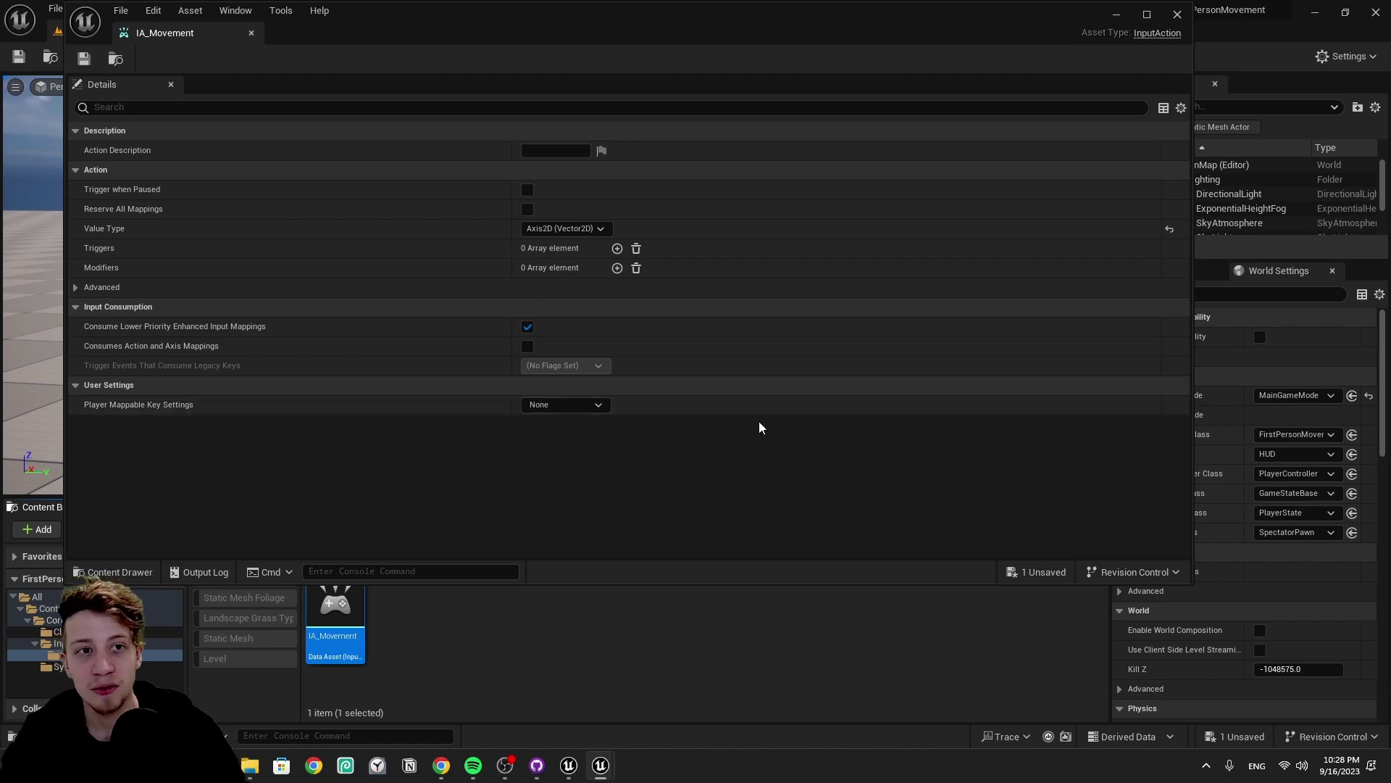
key(ctrl+s)
key(alt+Tab)
Step: Open IM_Main, add a mapping assigned to IA_Movement, expand it and save
click(384, 529)
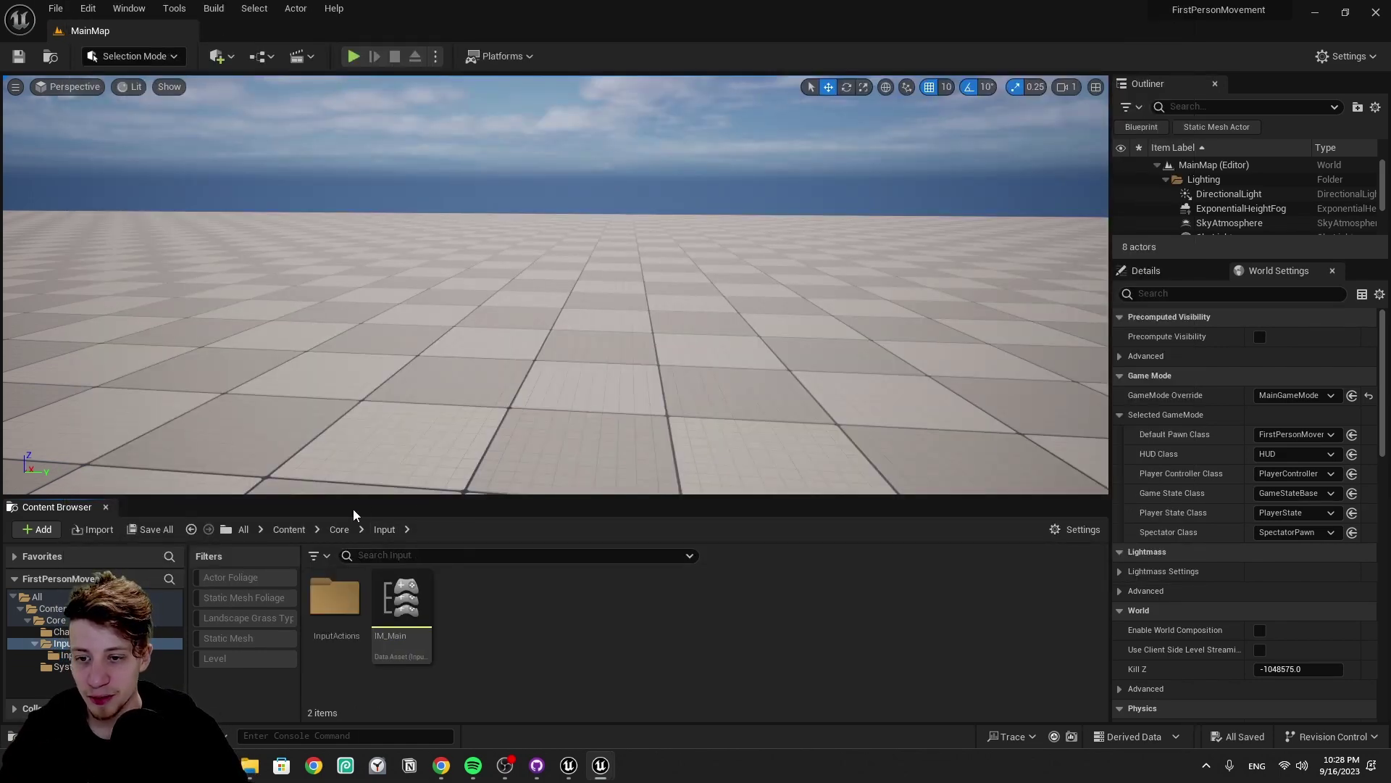
double_click(402, 574)
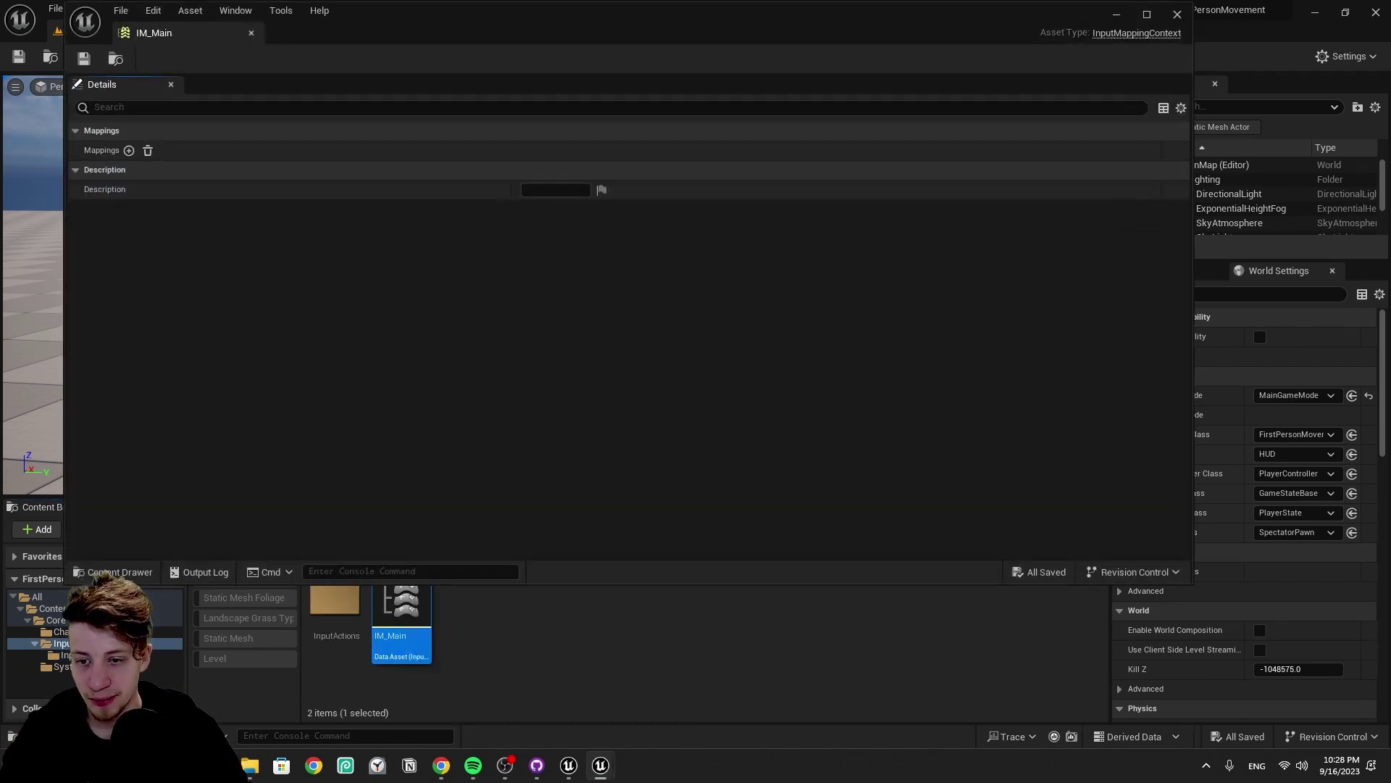
click(129, 150)
click(190, 172)
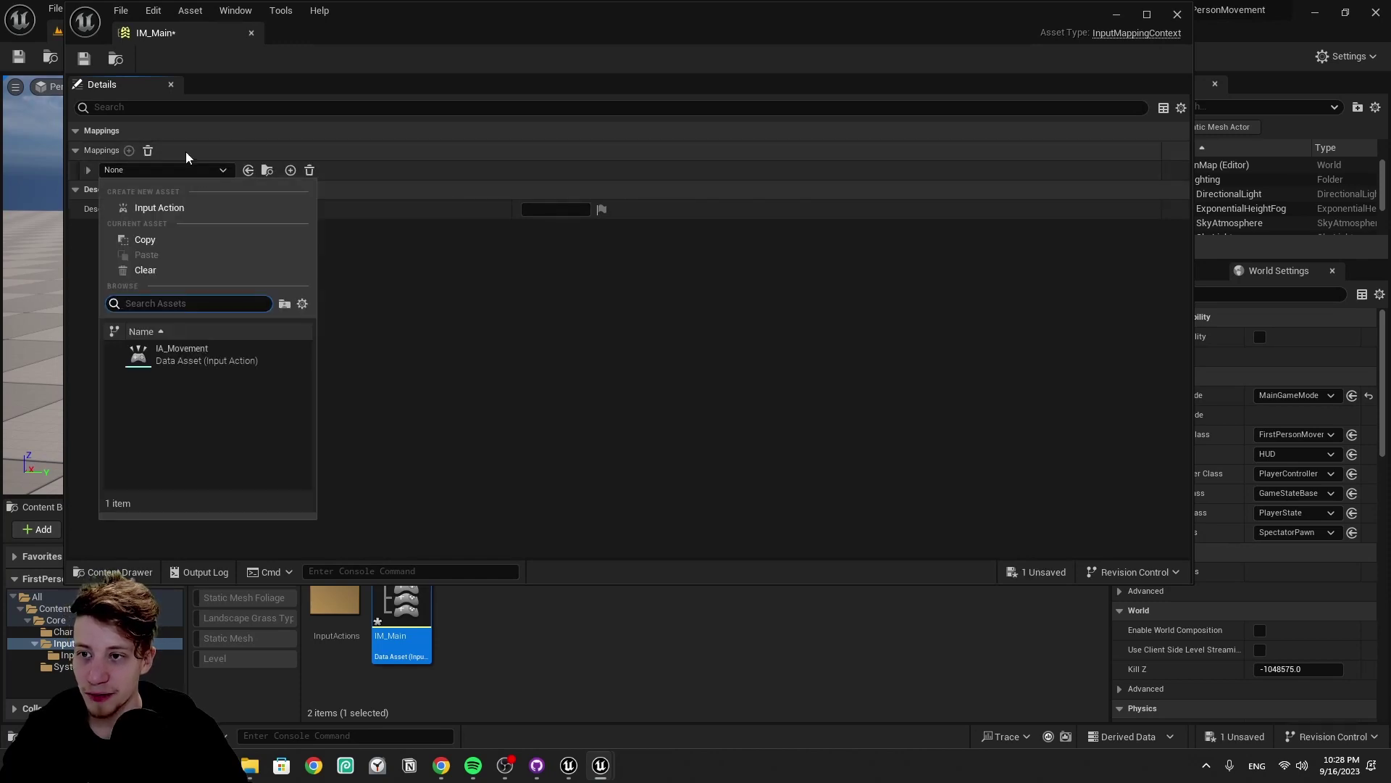
click(155, 355)
click(89, 171)
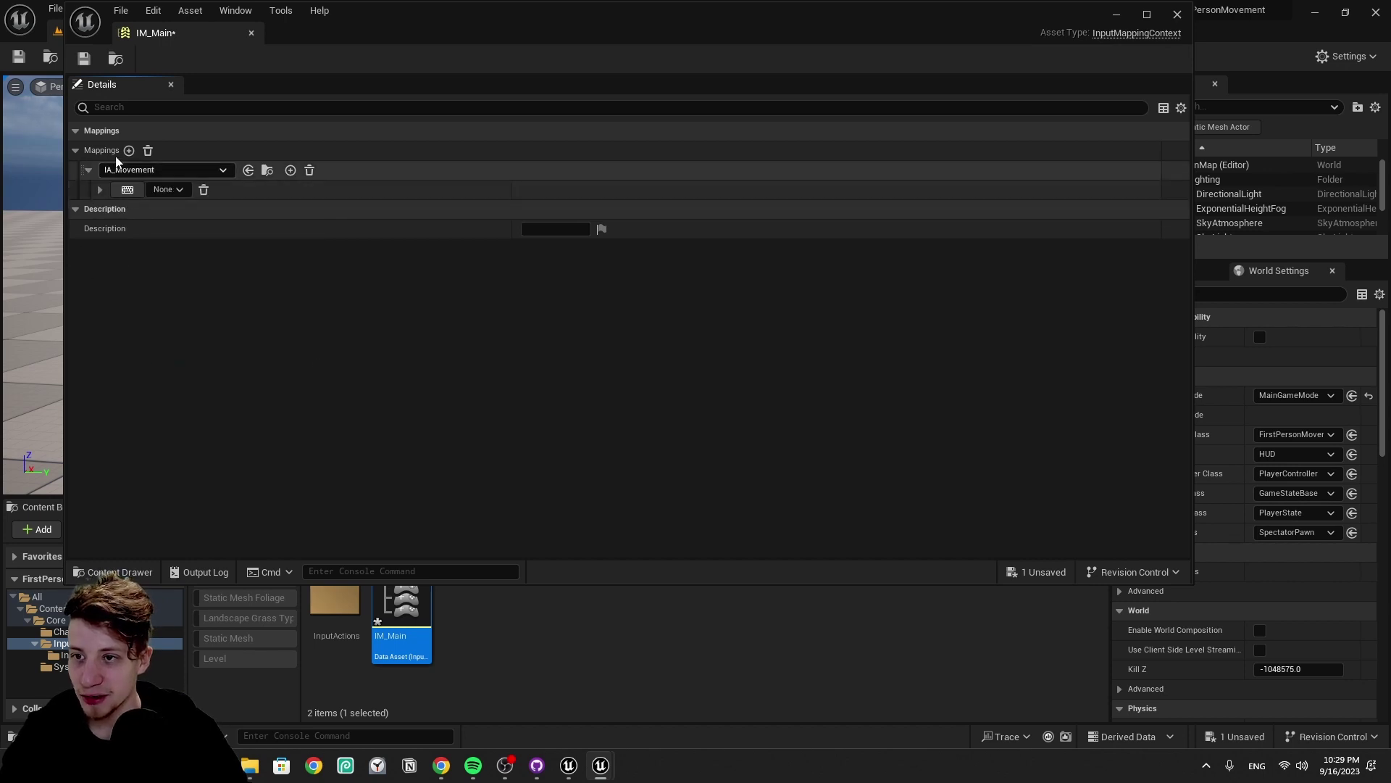
click(84, 60)
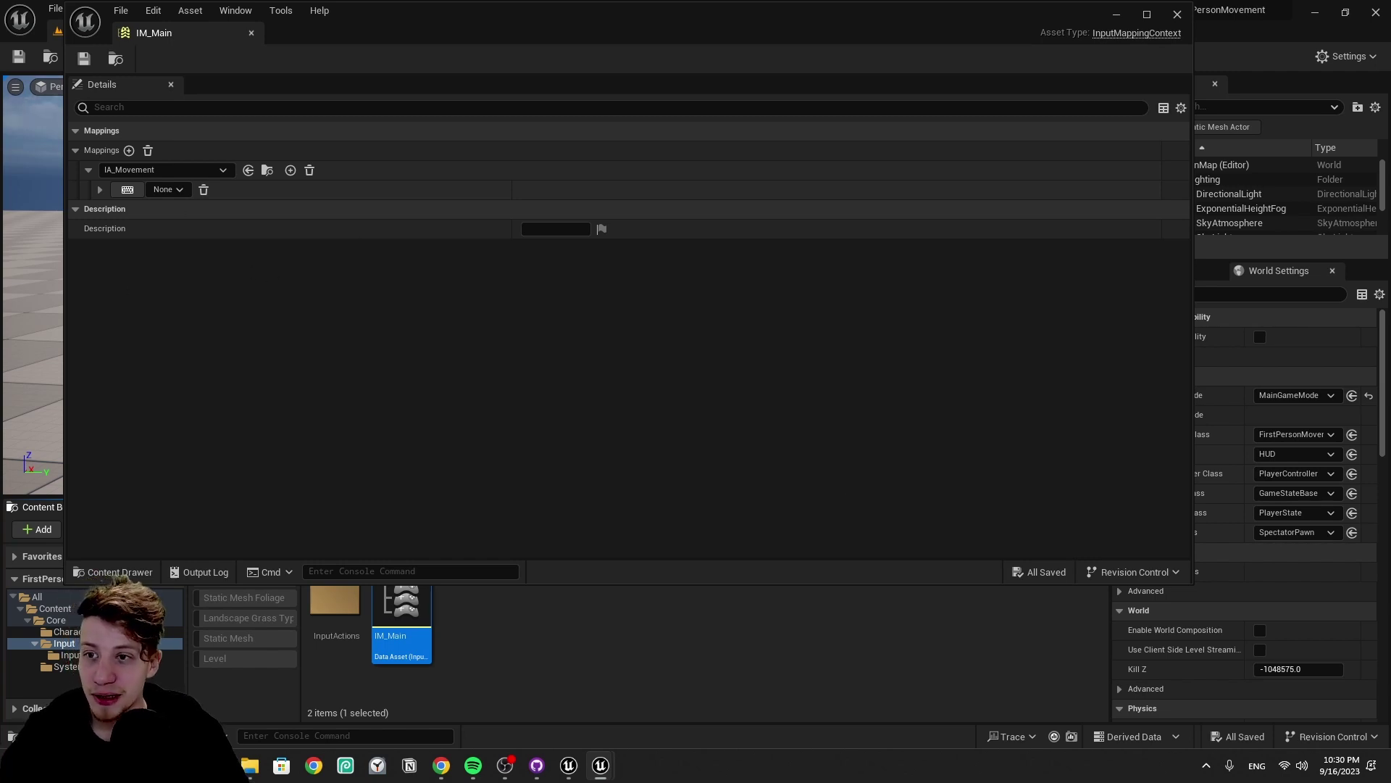
Step: Add two more key slots and bind IA_Movement's four mappings to W, S, A, D, then save
click(291, 170)
click(290, 170)
click(290, 170)
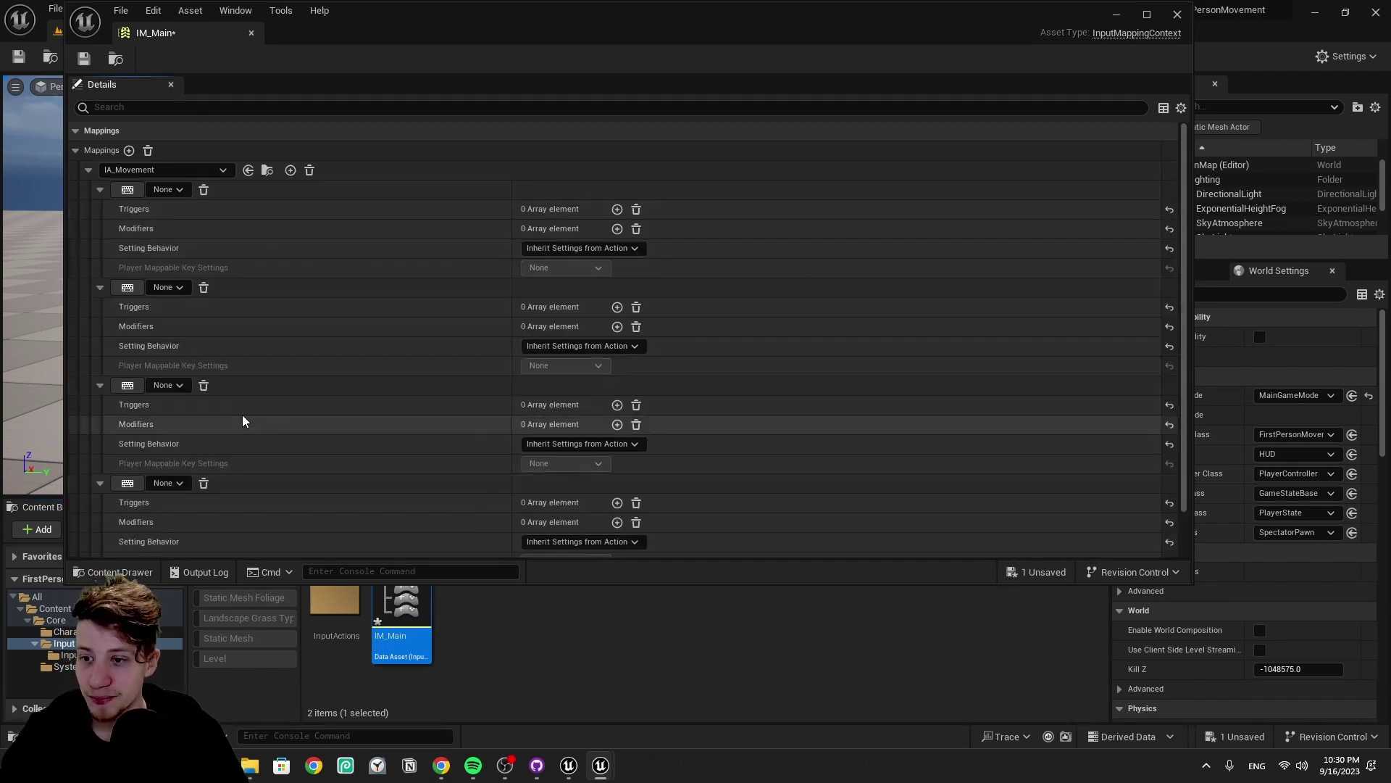
click(126, 190)
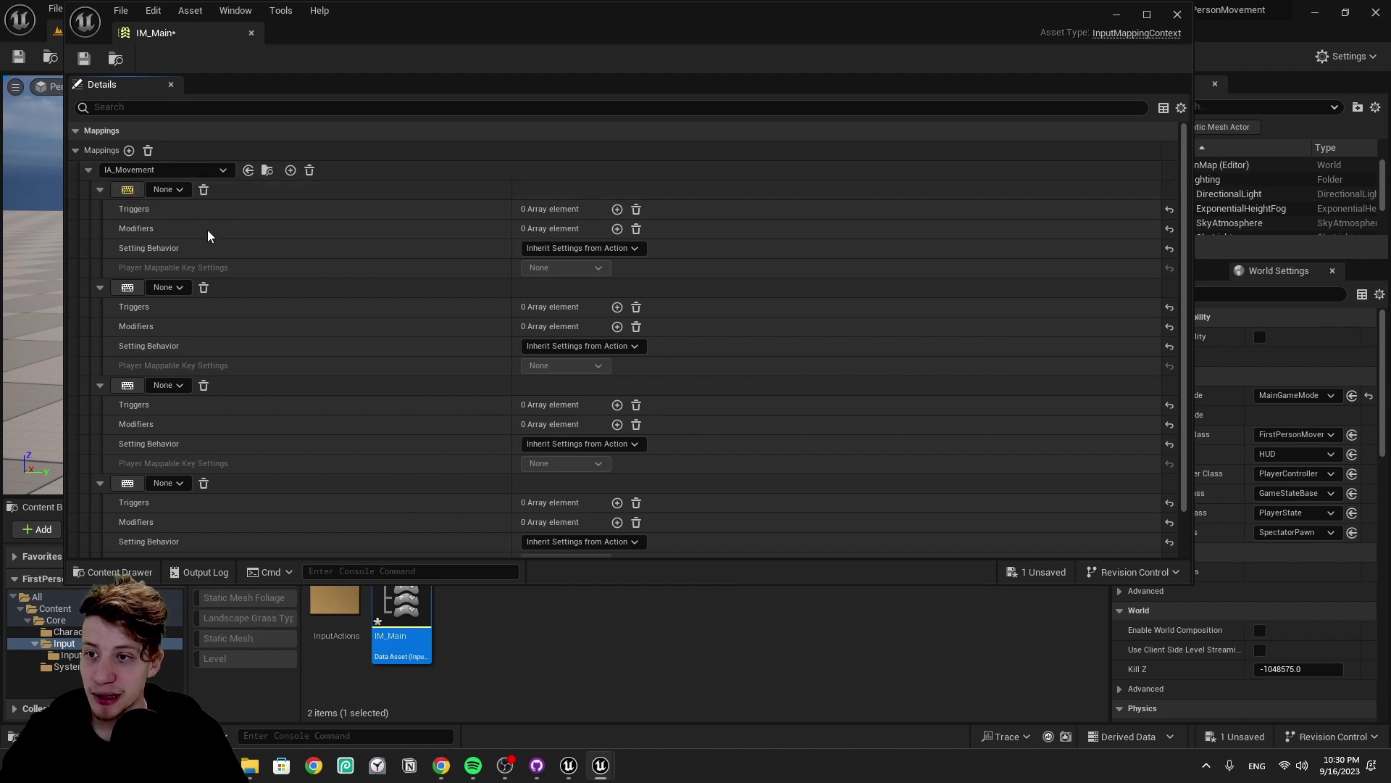
key(w)
click(138, 296)
key(s)
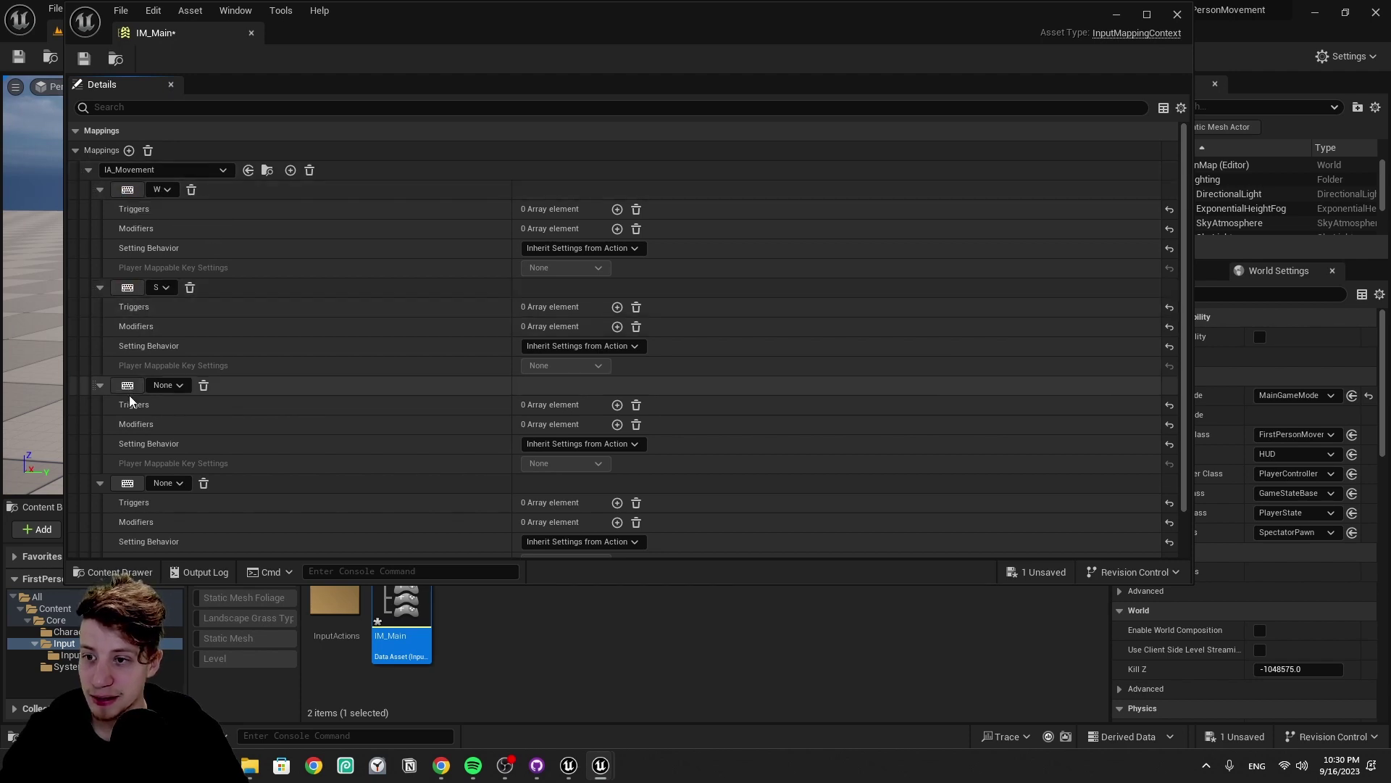
click(128, 385)
key(a)
click(128, 482)
key(d)
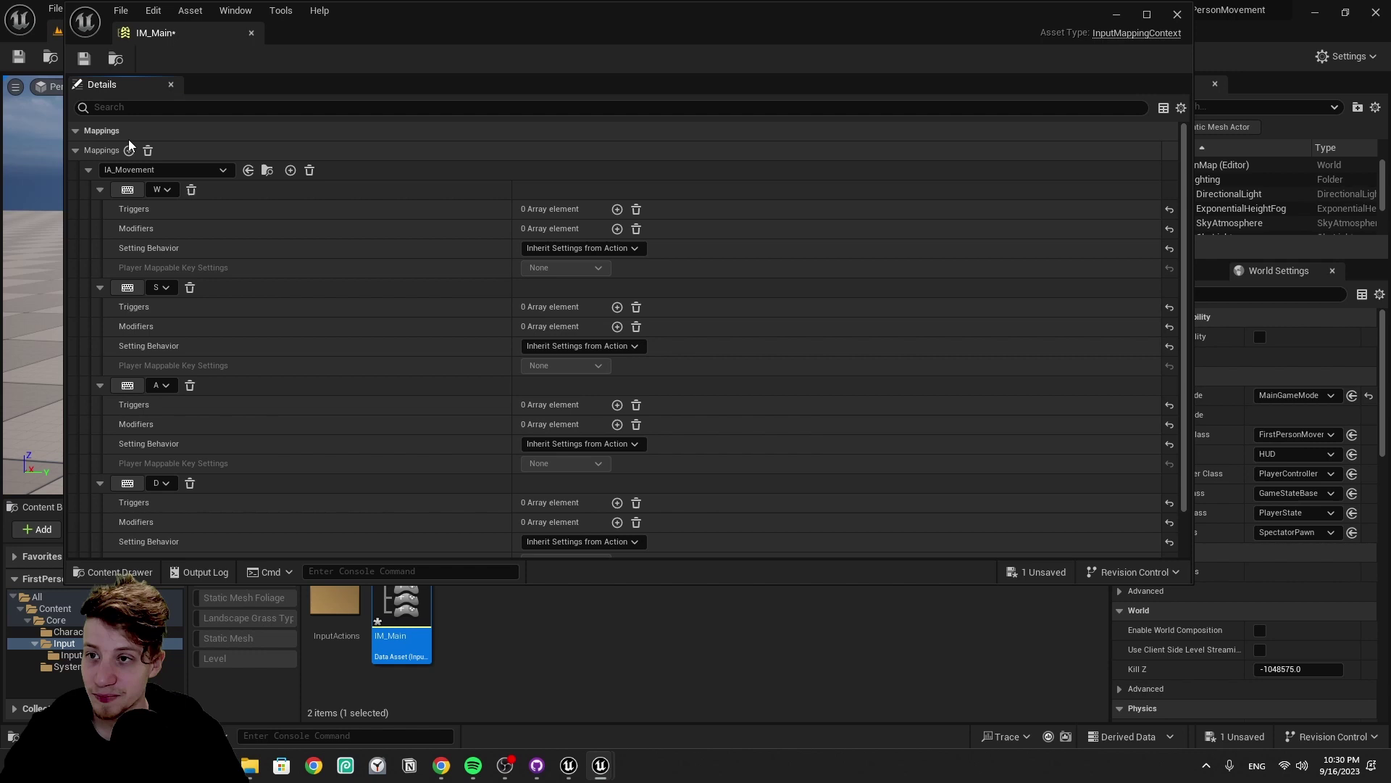
key(ctrl+s)
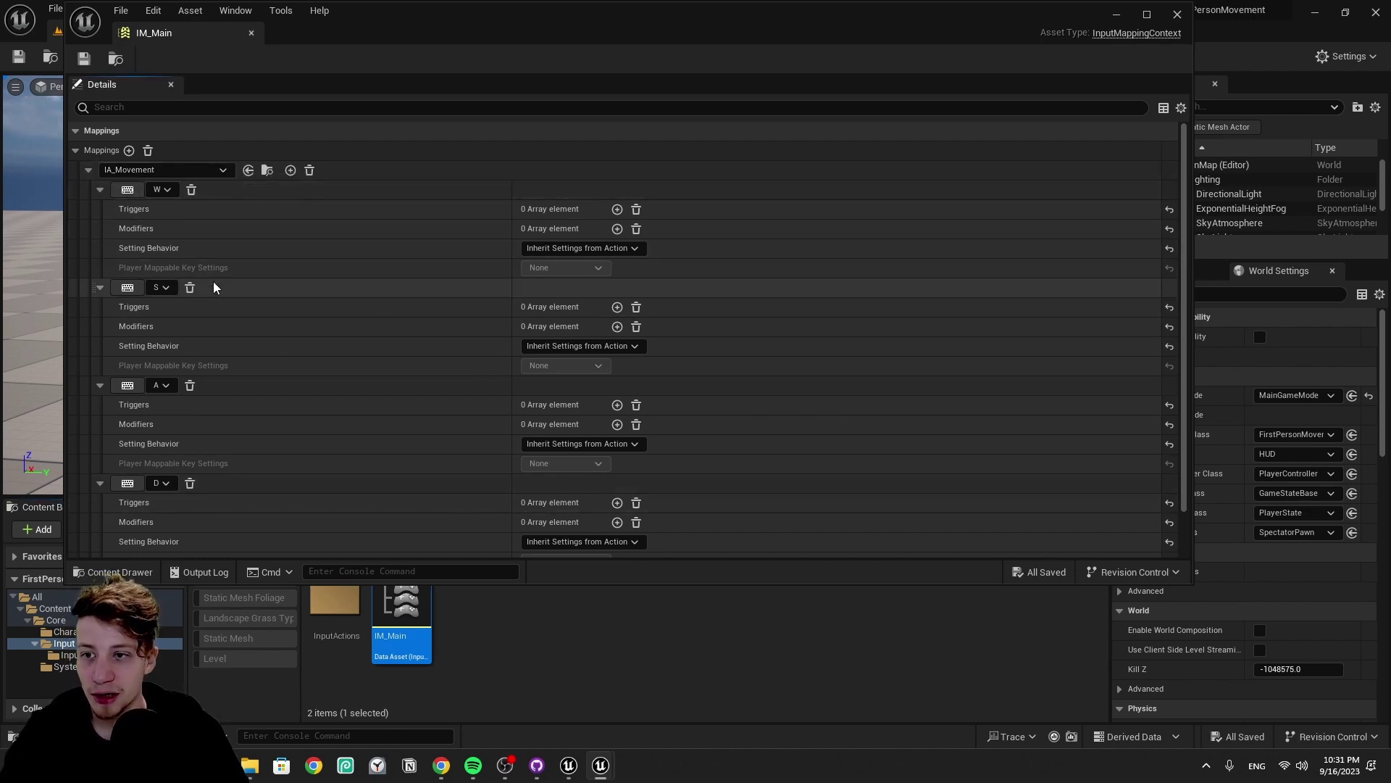
Step: Give the W mapping a Swizzle Input Axis Values modifier
click(617, 229)
click(592, 249)
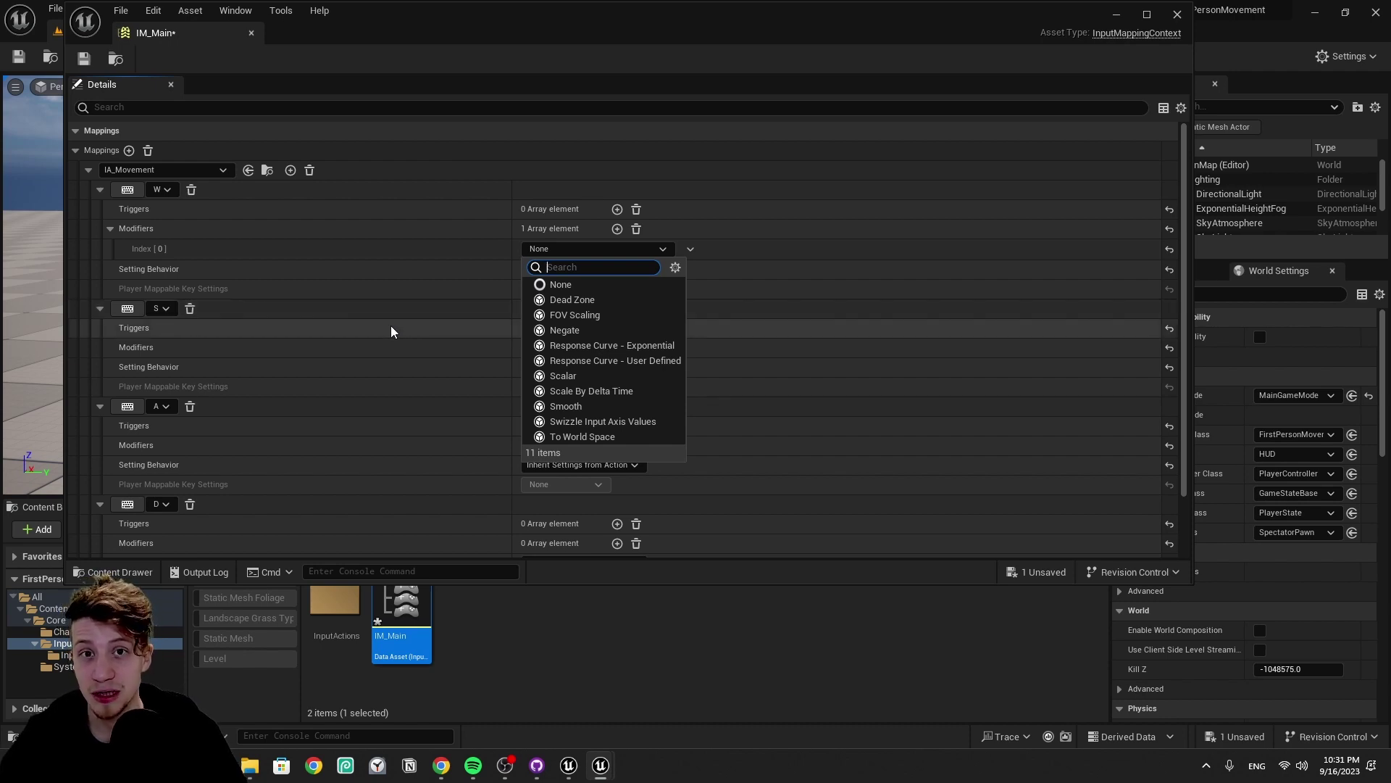
click(640, 427)
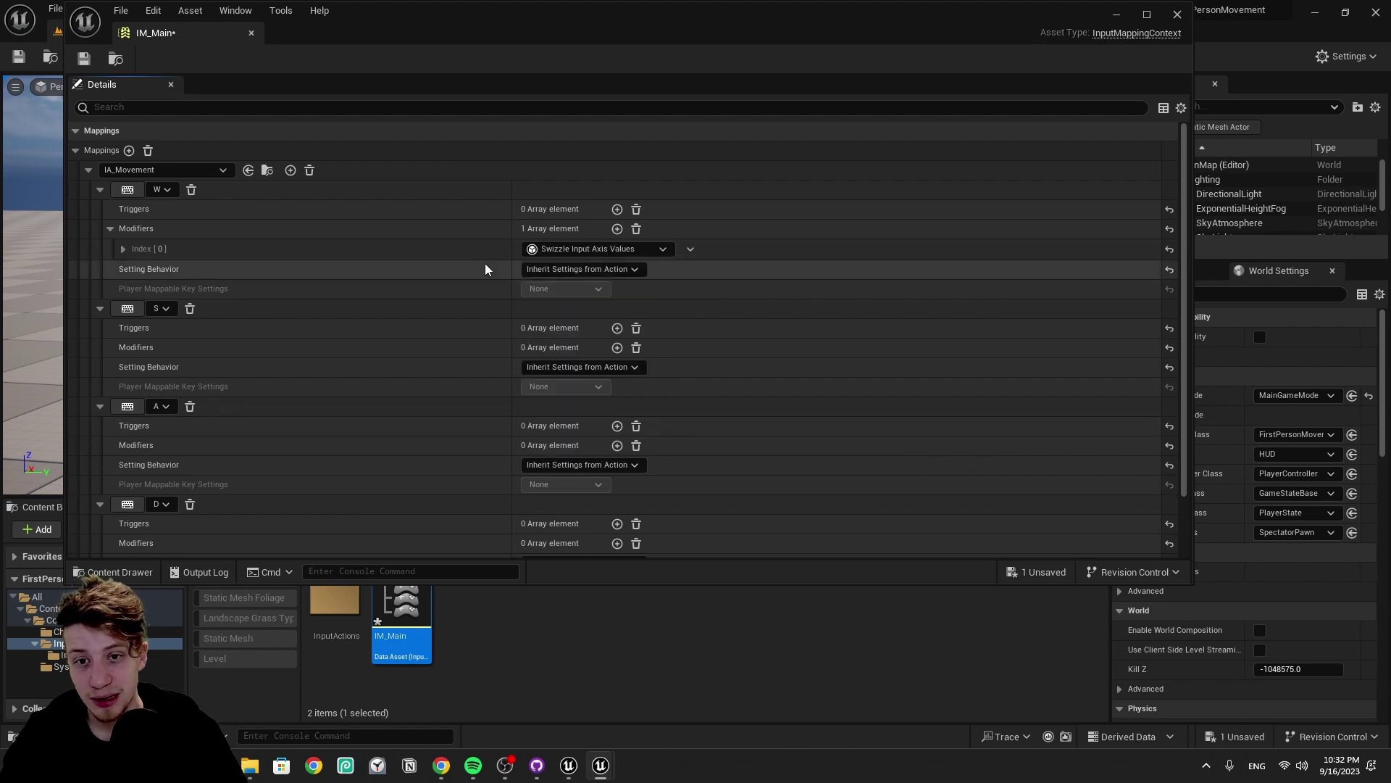
Step: Give the S mapping Swizzle Input Axis Values plus a second Negate modifier
click(617, 348)
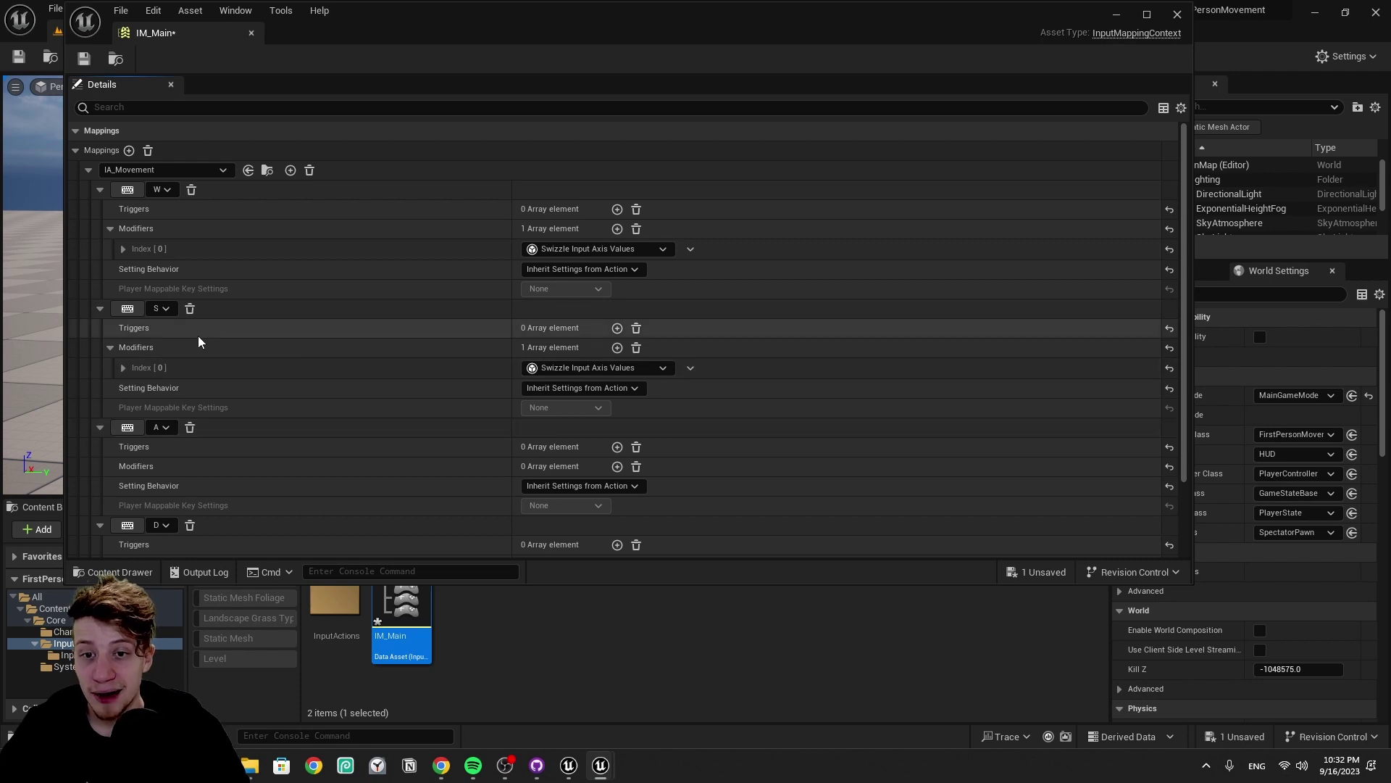
click(617, 347)
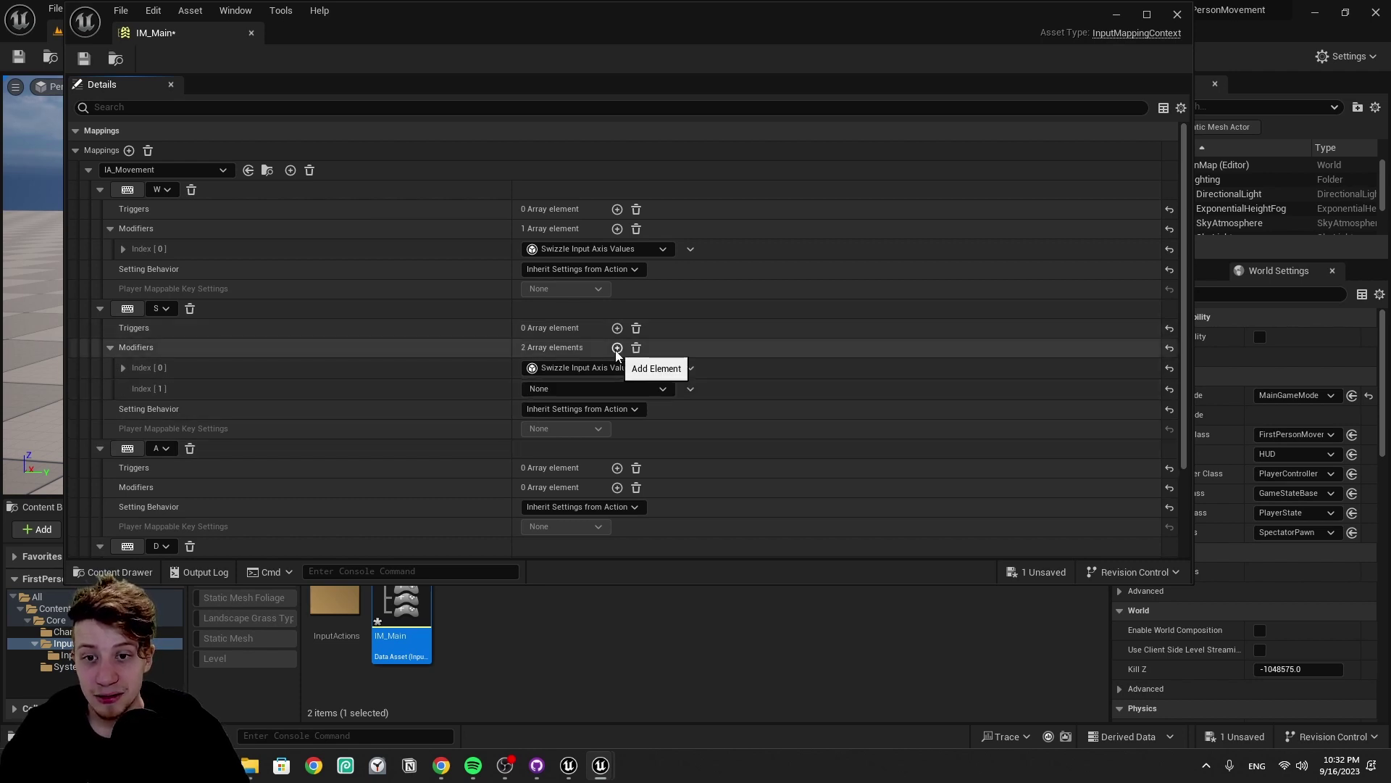
click(564, 391)
click(573, 474)
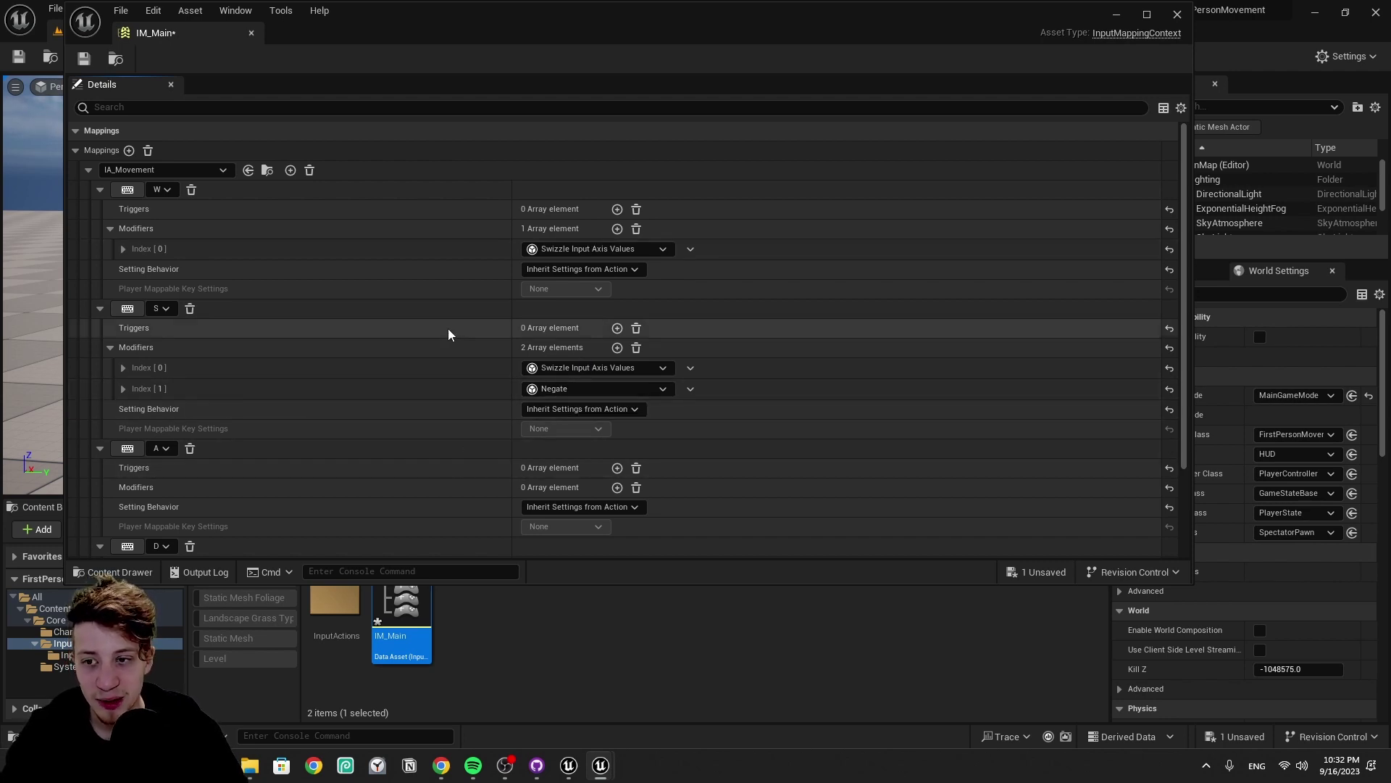
Step: Add a Negate modifier to the A mapping and save IM_Main
scroll(448, 334, down, 2)
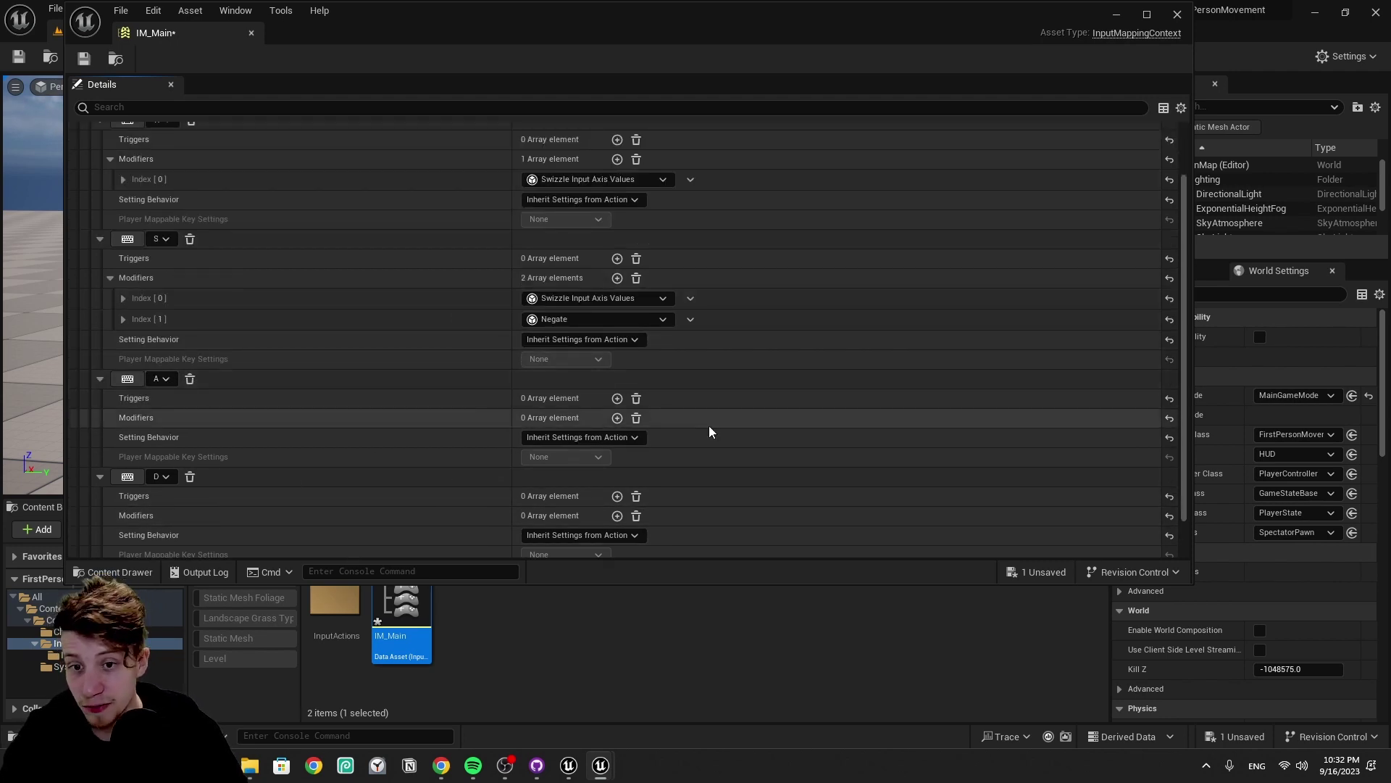
click(617, 417)
click(560, 439)
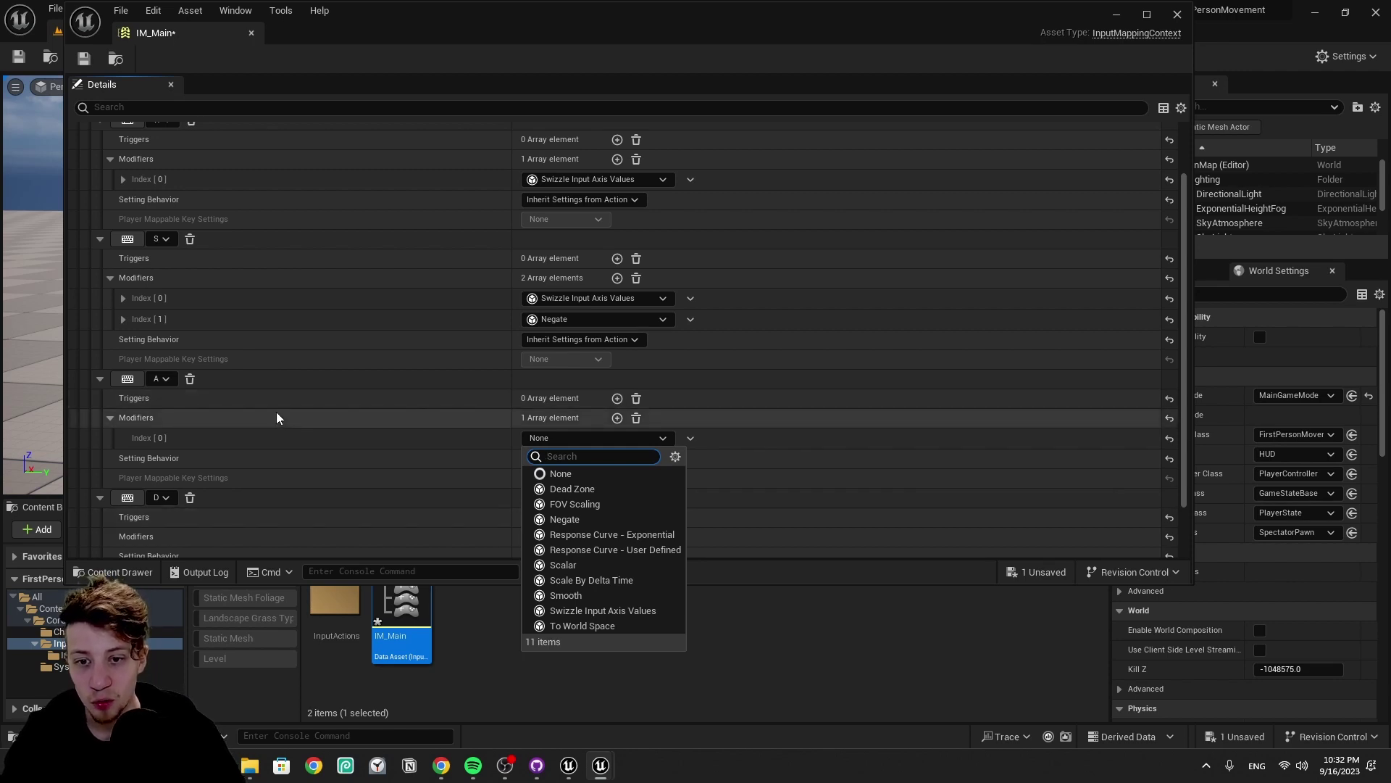
click(564, 519)
key(ctrl+s)
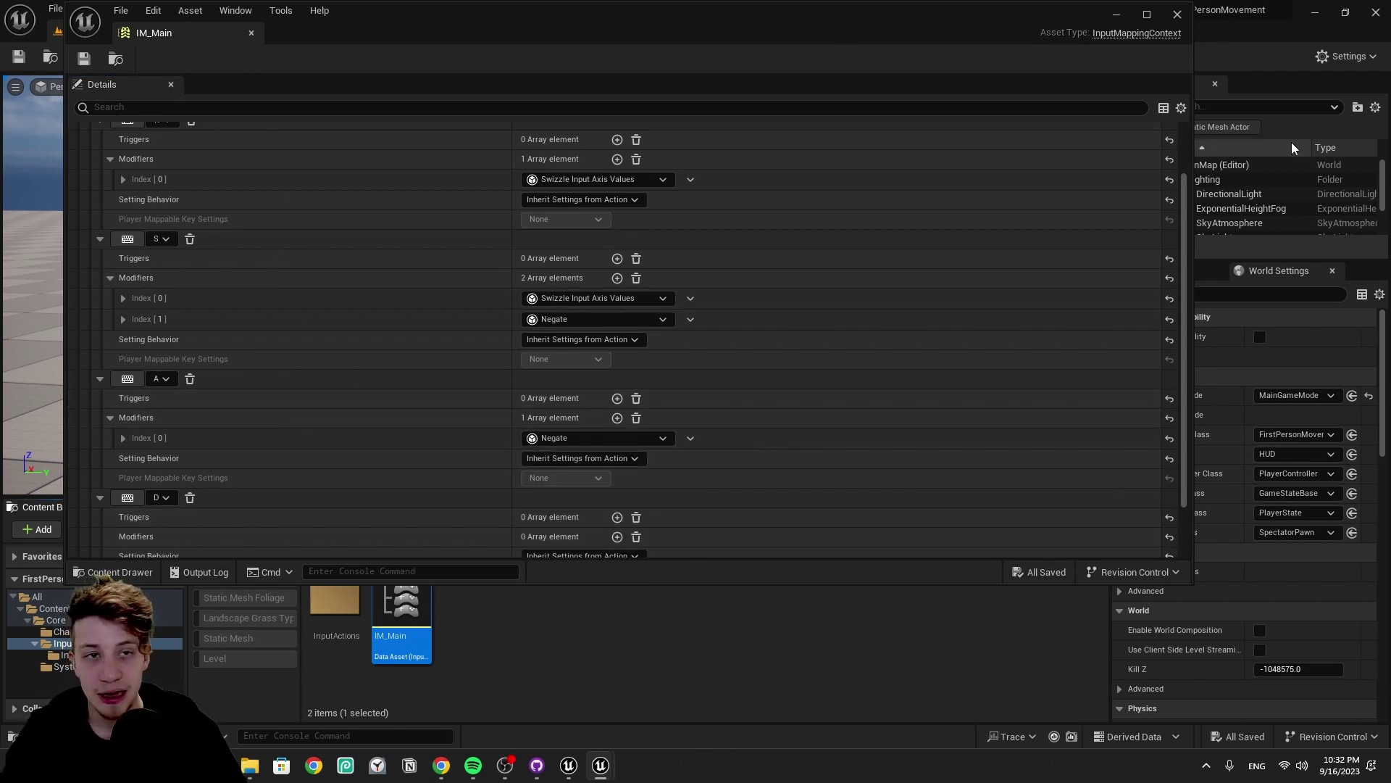
Step: Minimize IM_Main, switch FirstPersonMovement to its Event Graph, and pan to empty space above Event Tick
click(1118, 14)
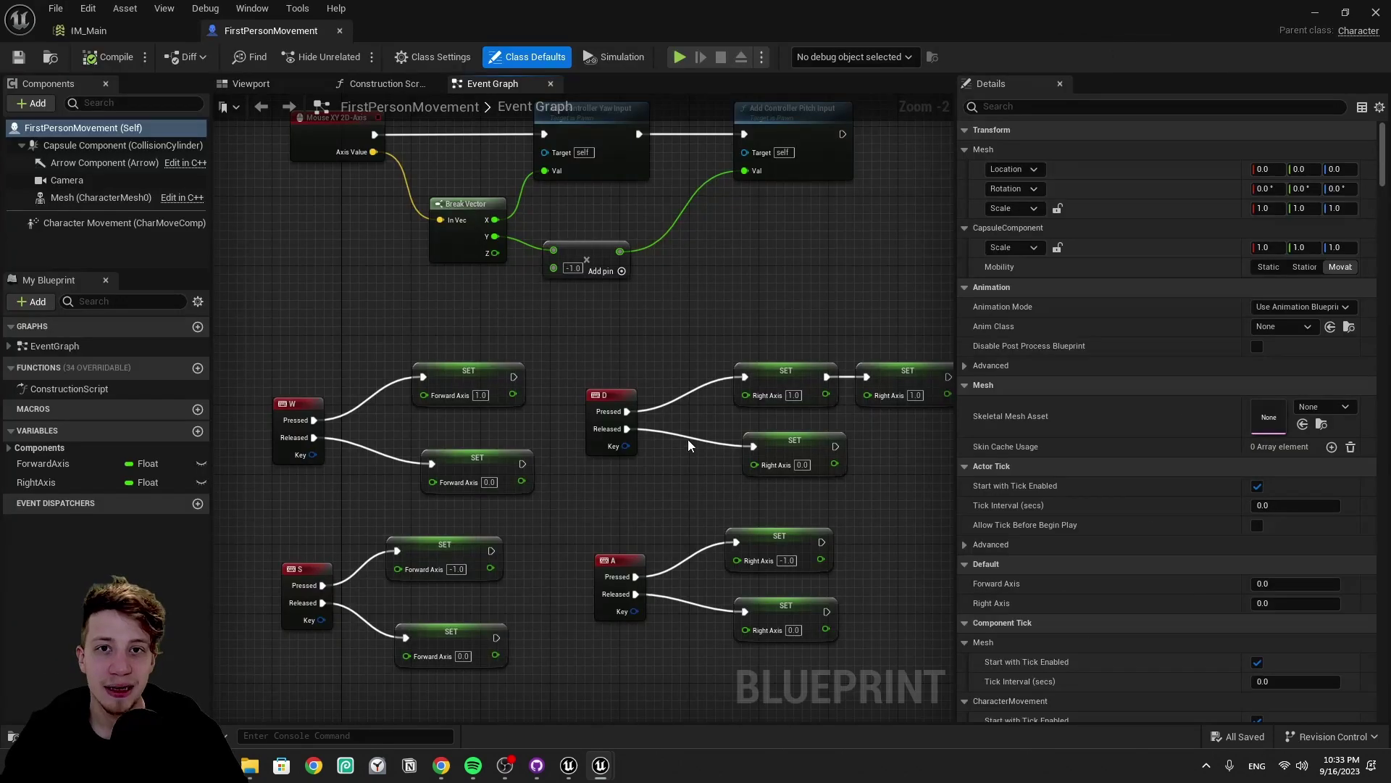
click(245, 78)
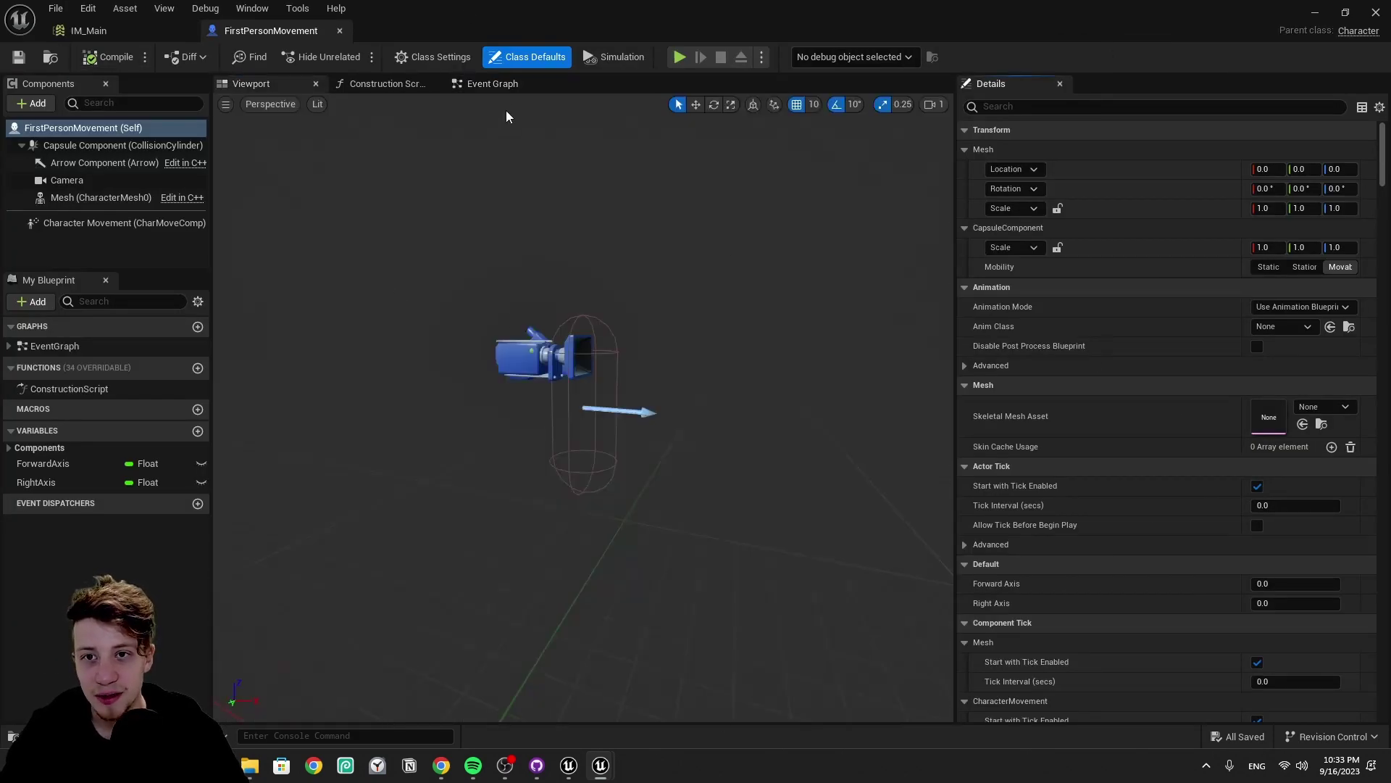
click(493, 83)
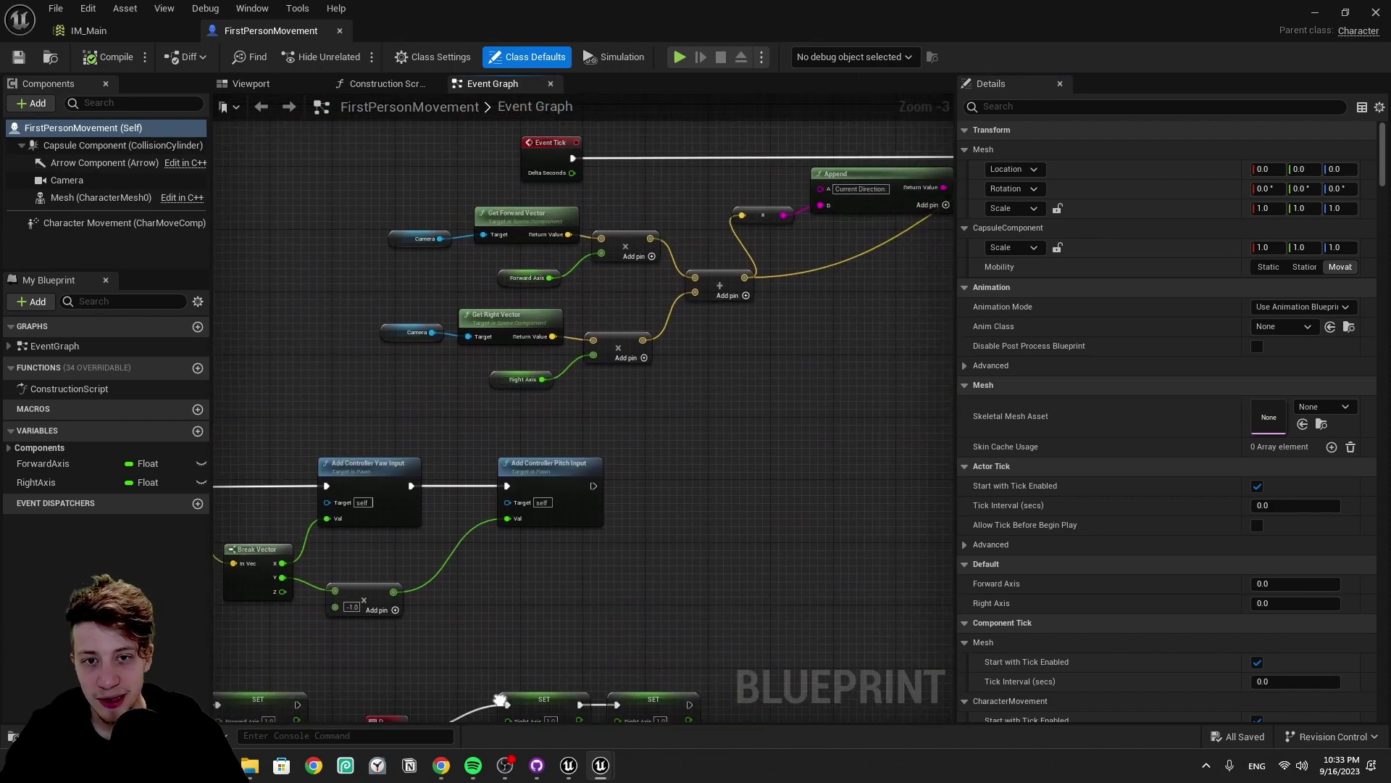
click(458, 276)
right_drag(725, 590, 971, 185)
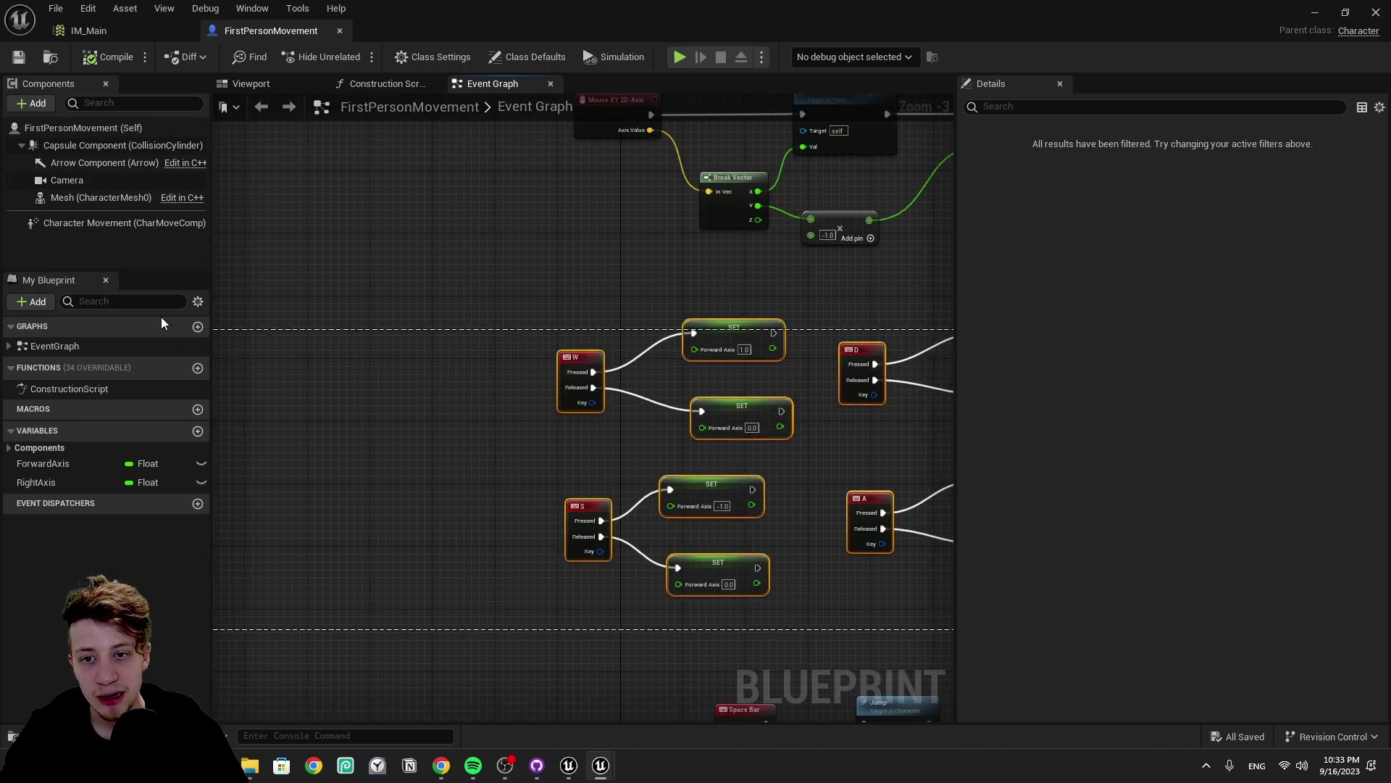
right_drag(640, 326, 638, 176)
drag(753, 190, 828, 582)
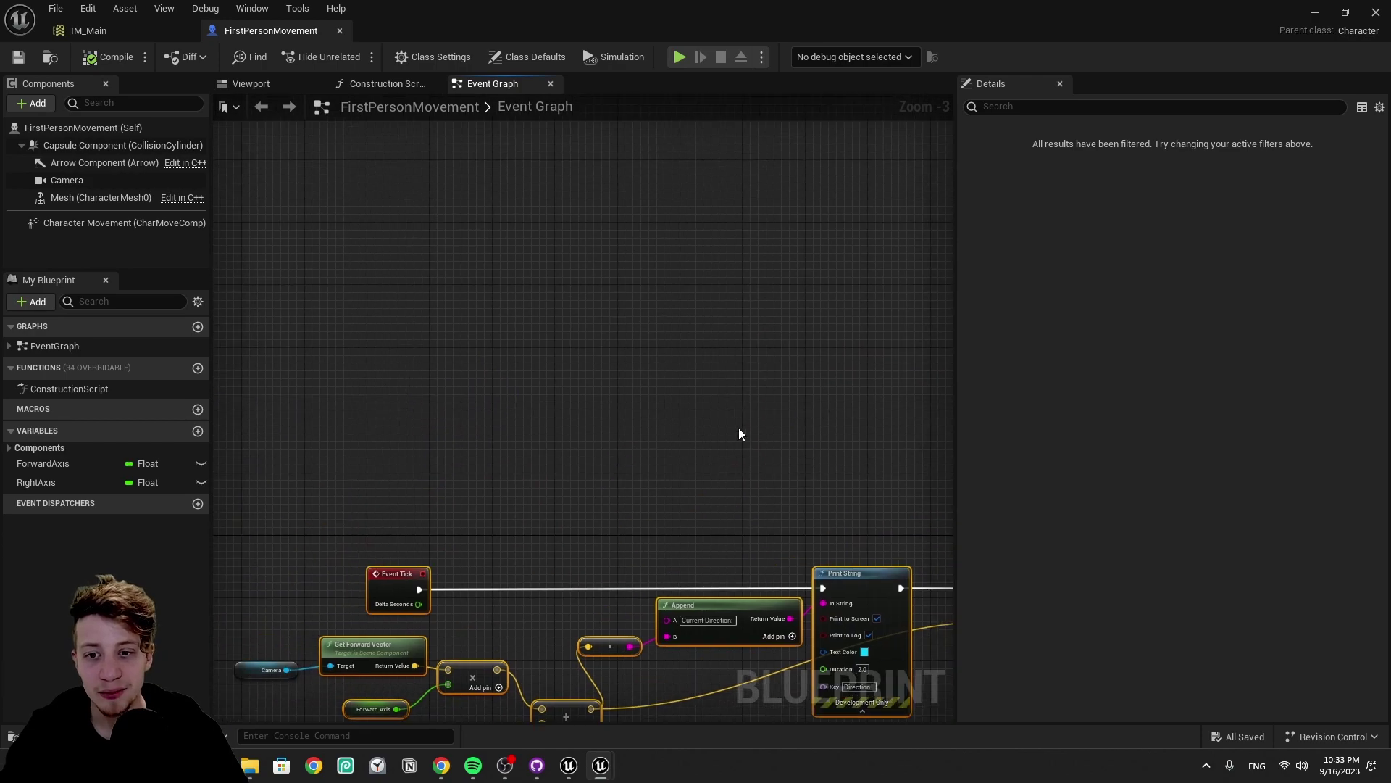
right_drag(738, 428, 842, 577)
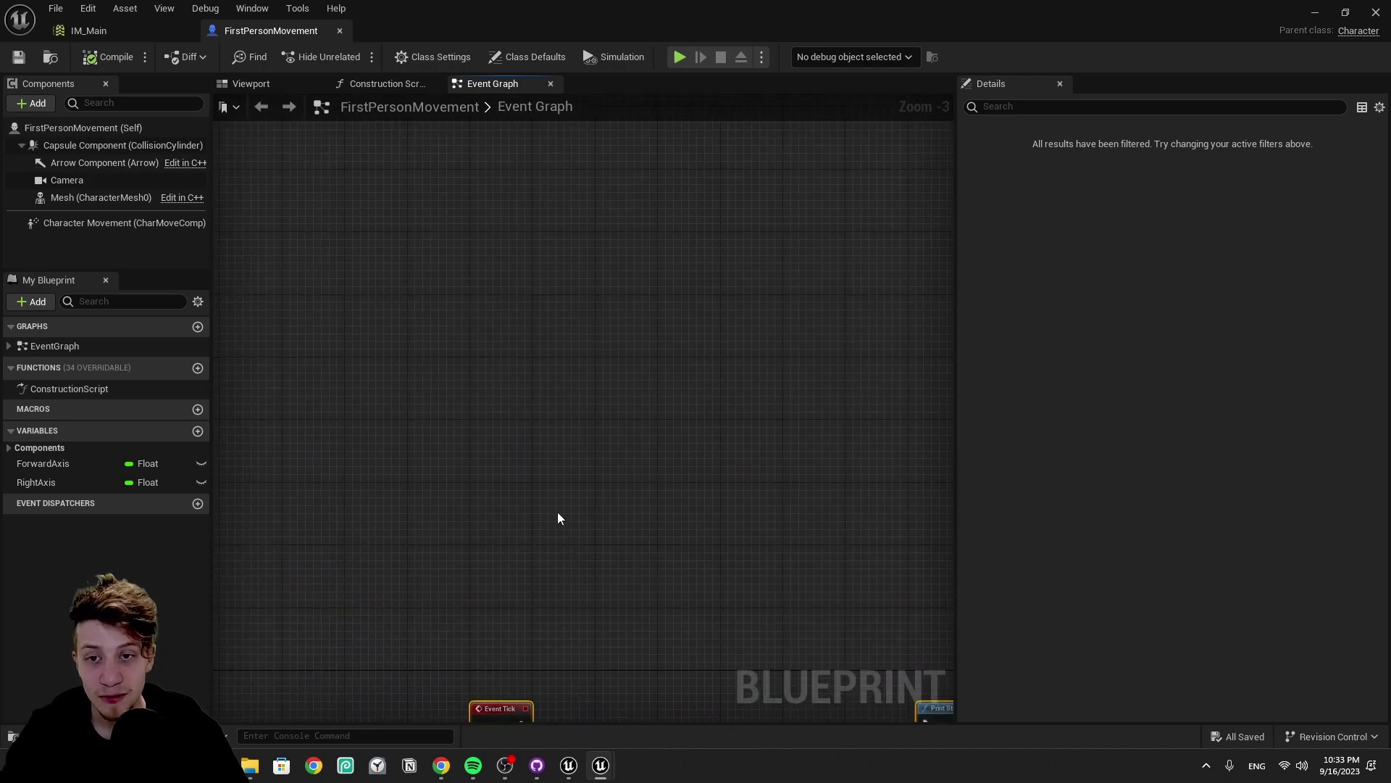
right_drag(558, 517, 689, 239)
right_drag(739, 367, 624, 524)
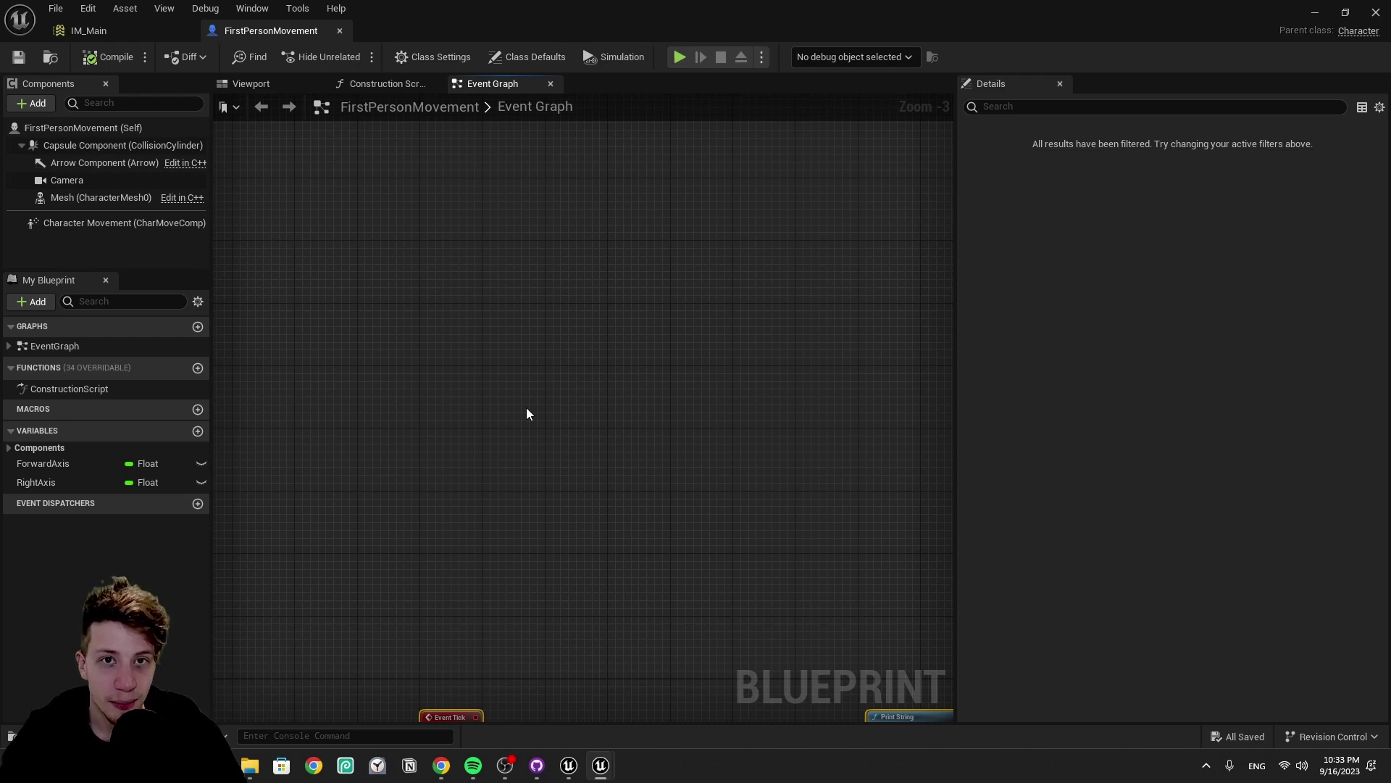
Step: Place an Event BeginPlay node and start a cast-to-player search from it
right_drag(464, 425, 460, 413)
right_click(411, 423)
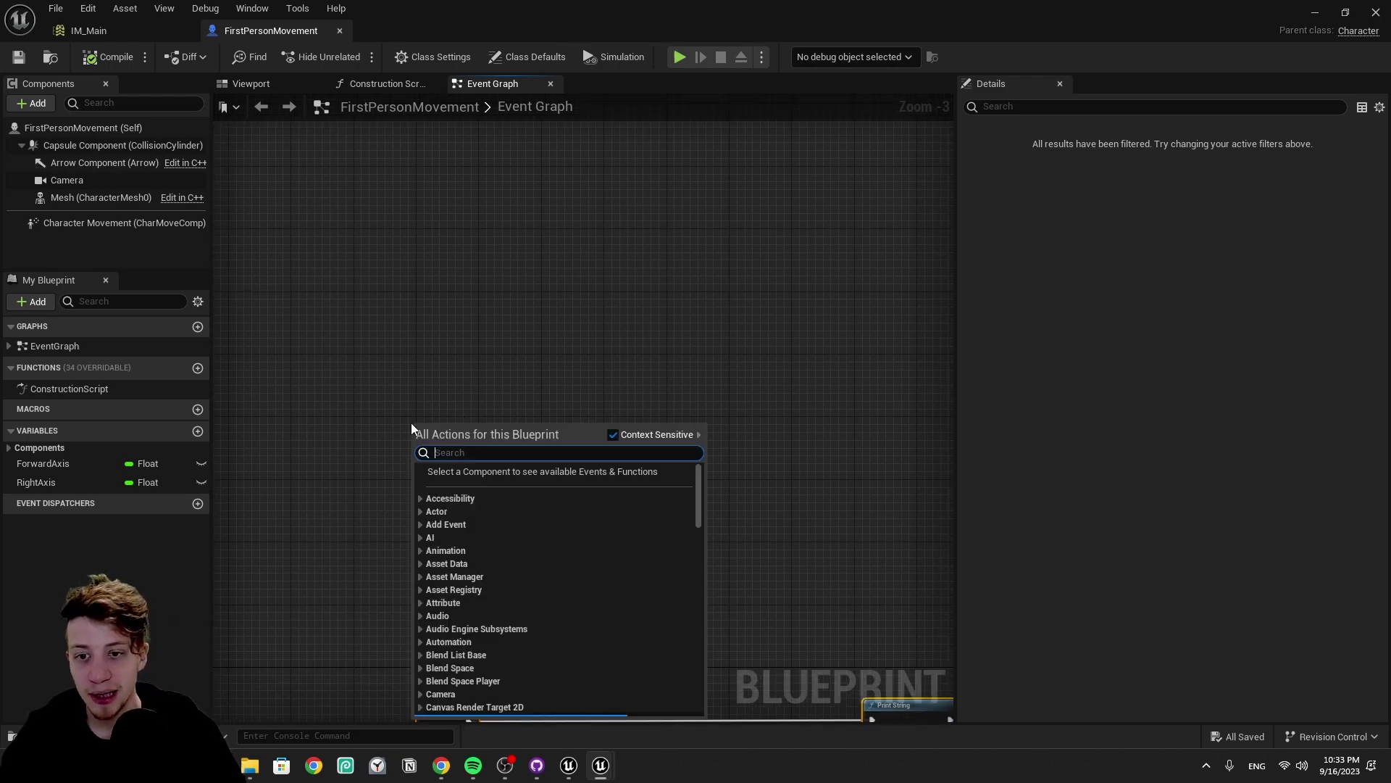
click(561, 500)
drag(485, 397, 654, 391)
text(cast)
text( to player cjh)
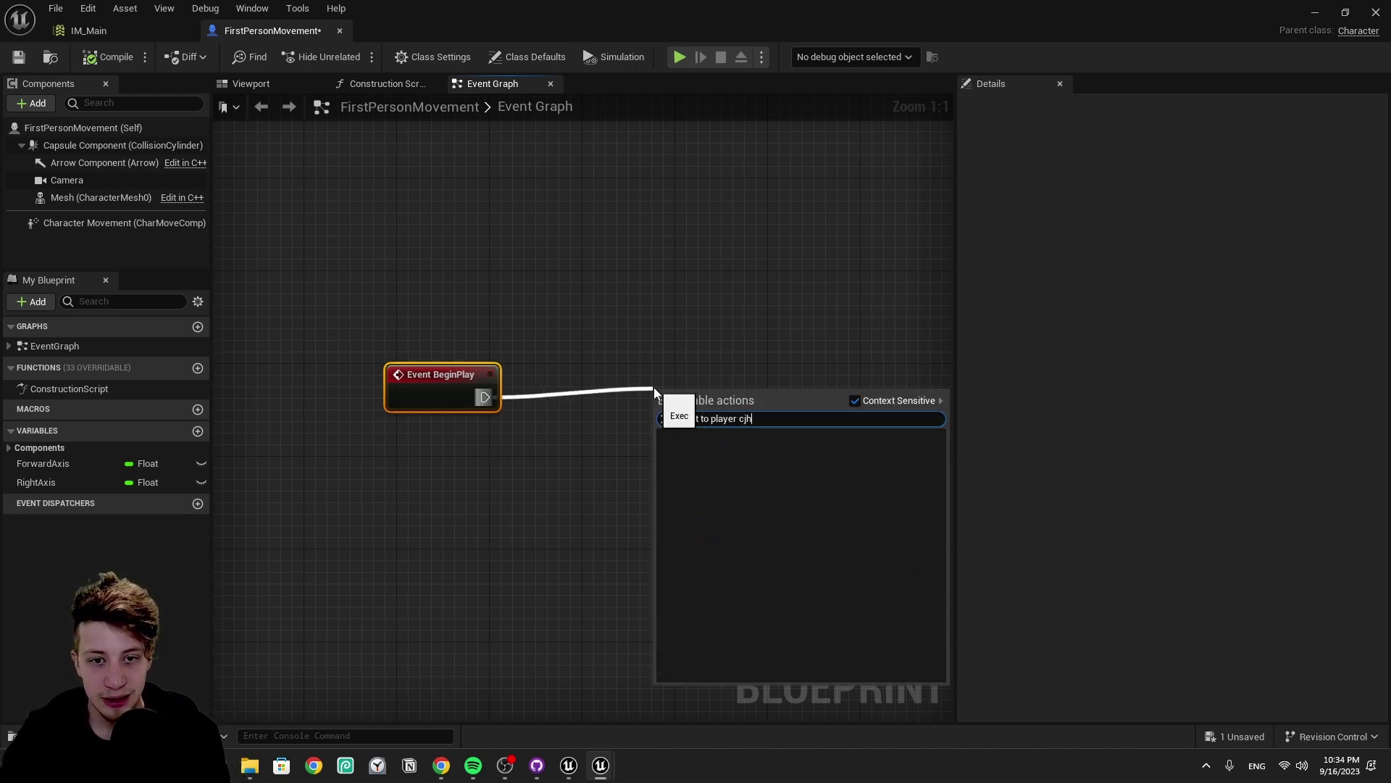
key(BackSpace)
key(BackSpace)
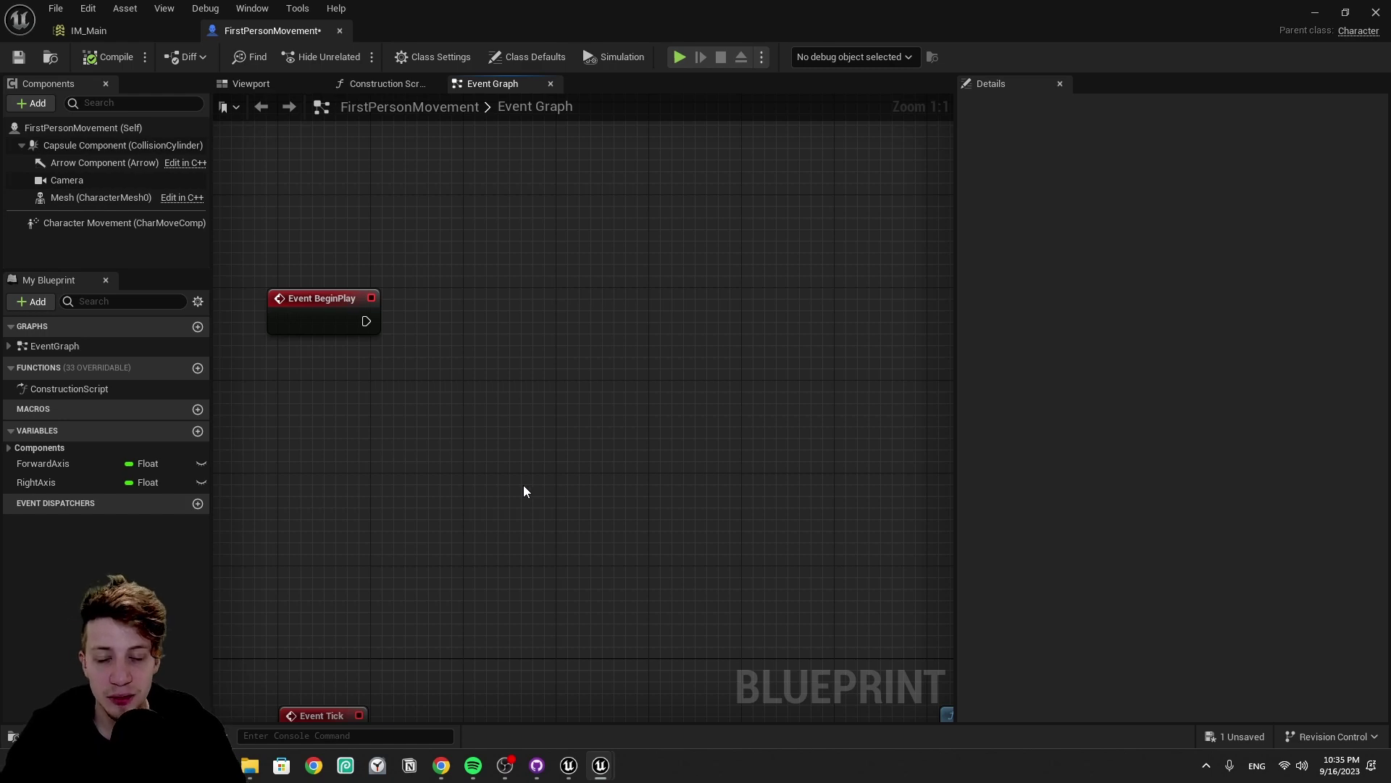
Step: Add Get Player Controller and pull an Enhanced Input subsystem node from it
right_click(345, 371)
text(get)
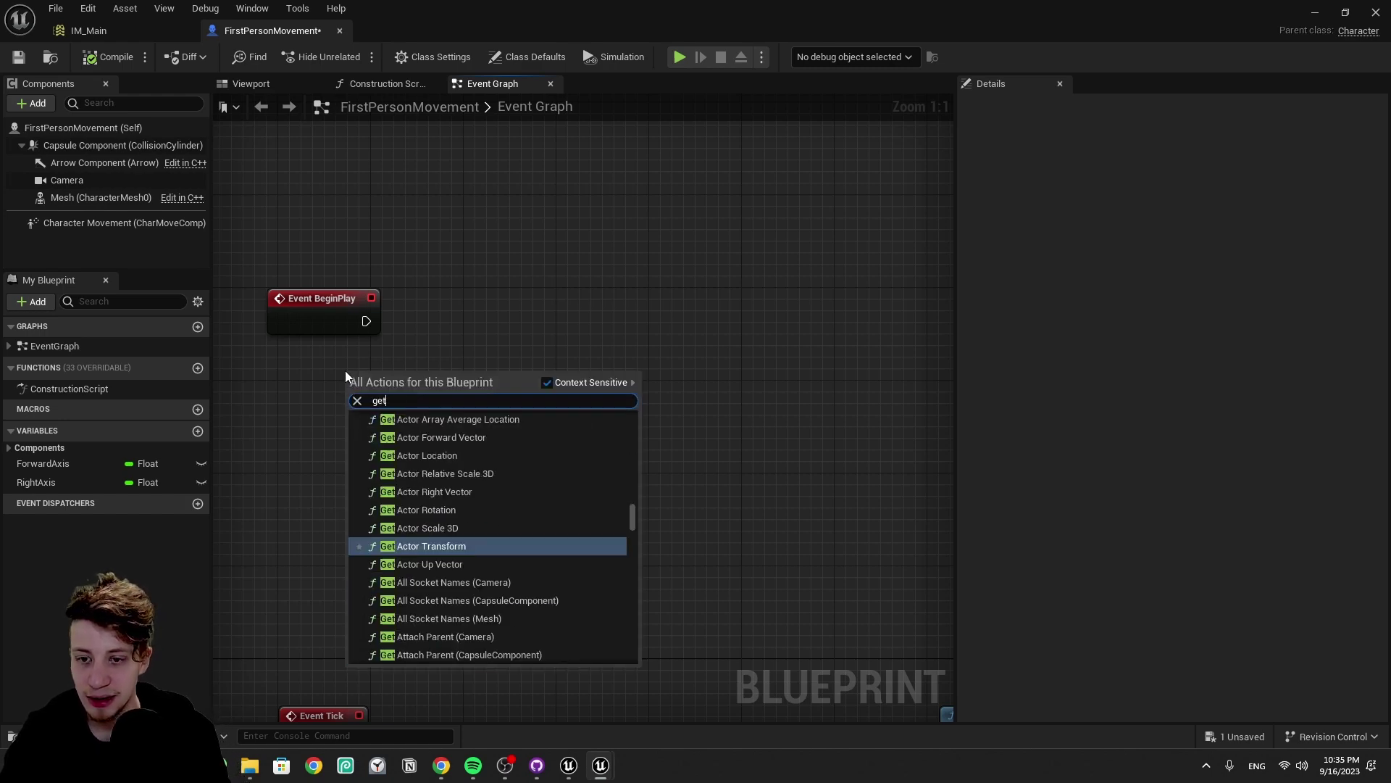
text( pl)
key(BackSpace)
key(BackSpace)
key(BackSpace)
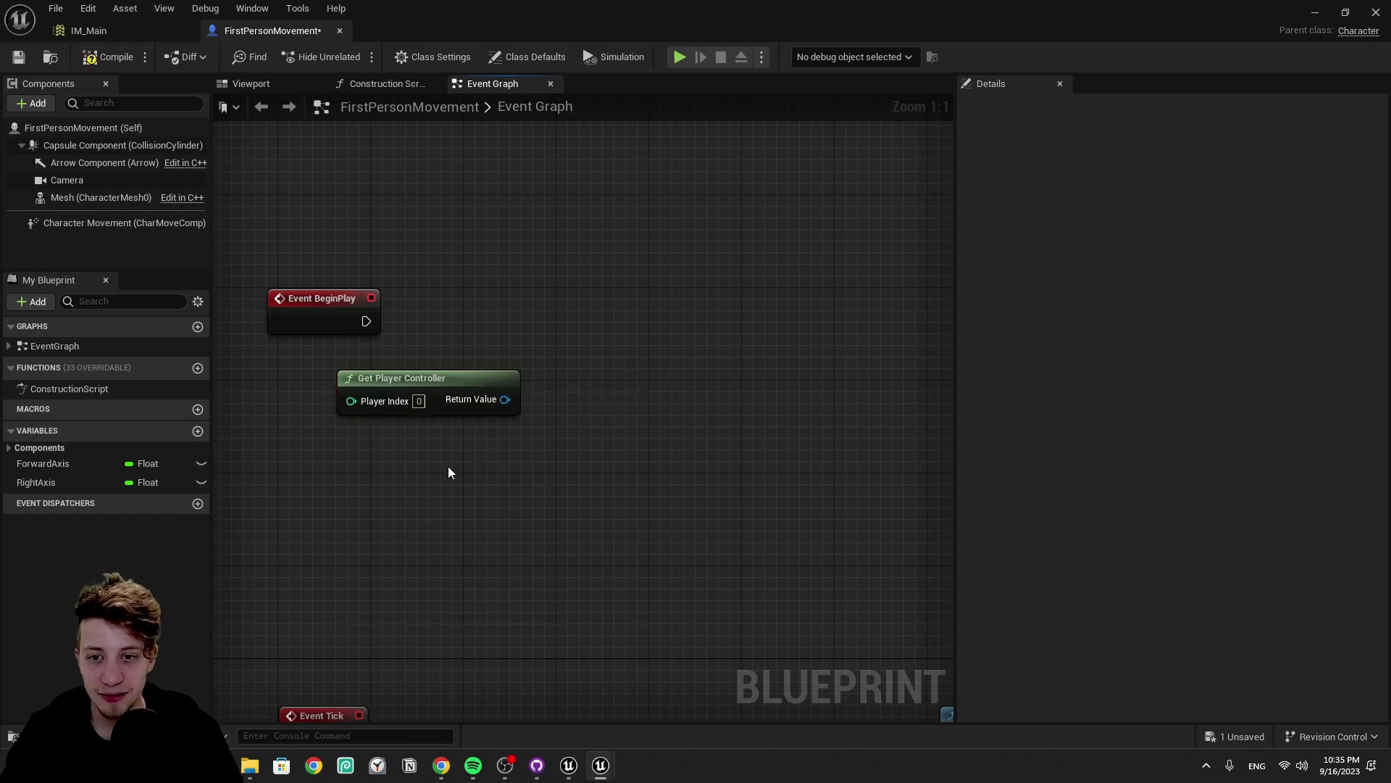
drag(504, 400, 715, 328)
text(ge)
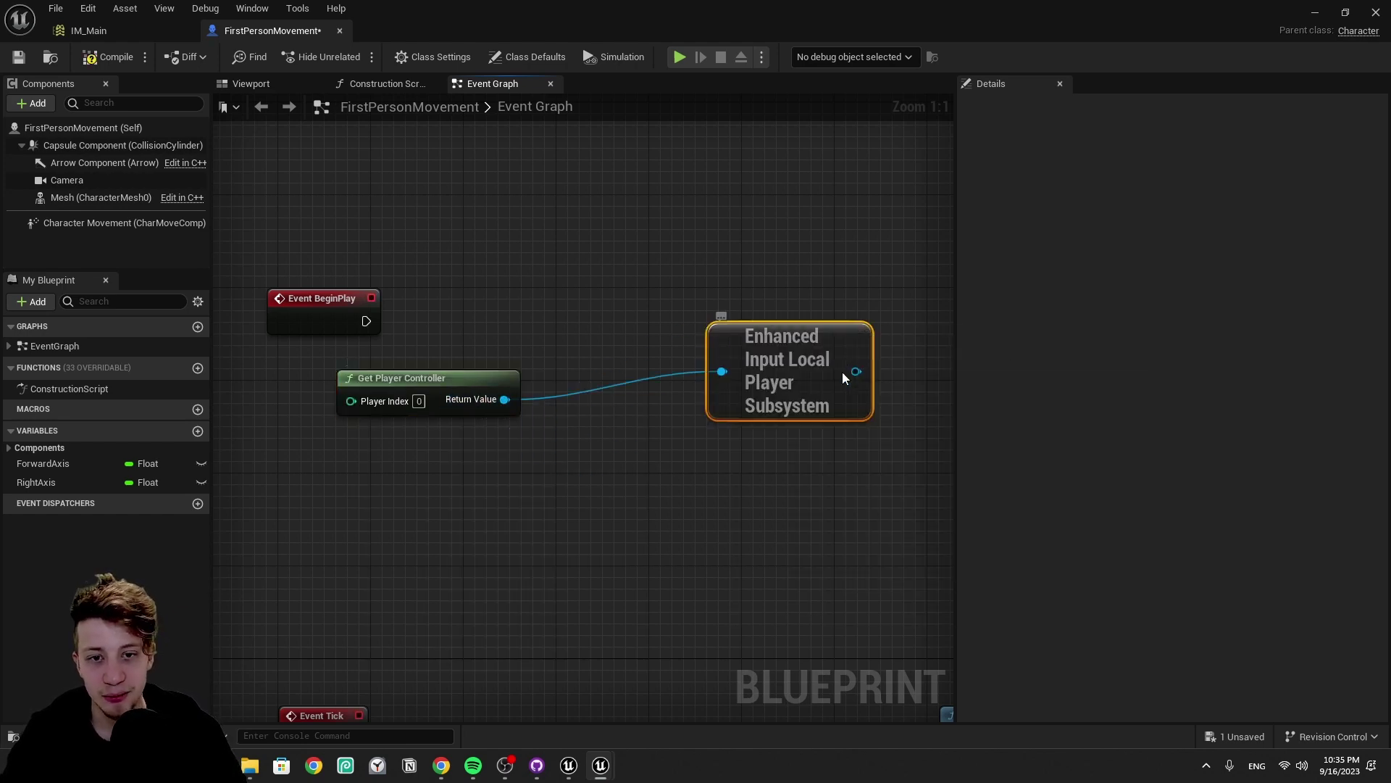
drag(842, 372, 726, 409)
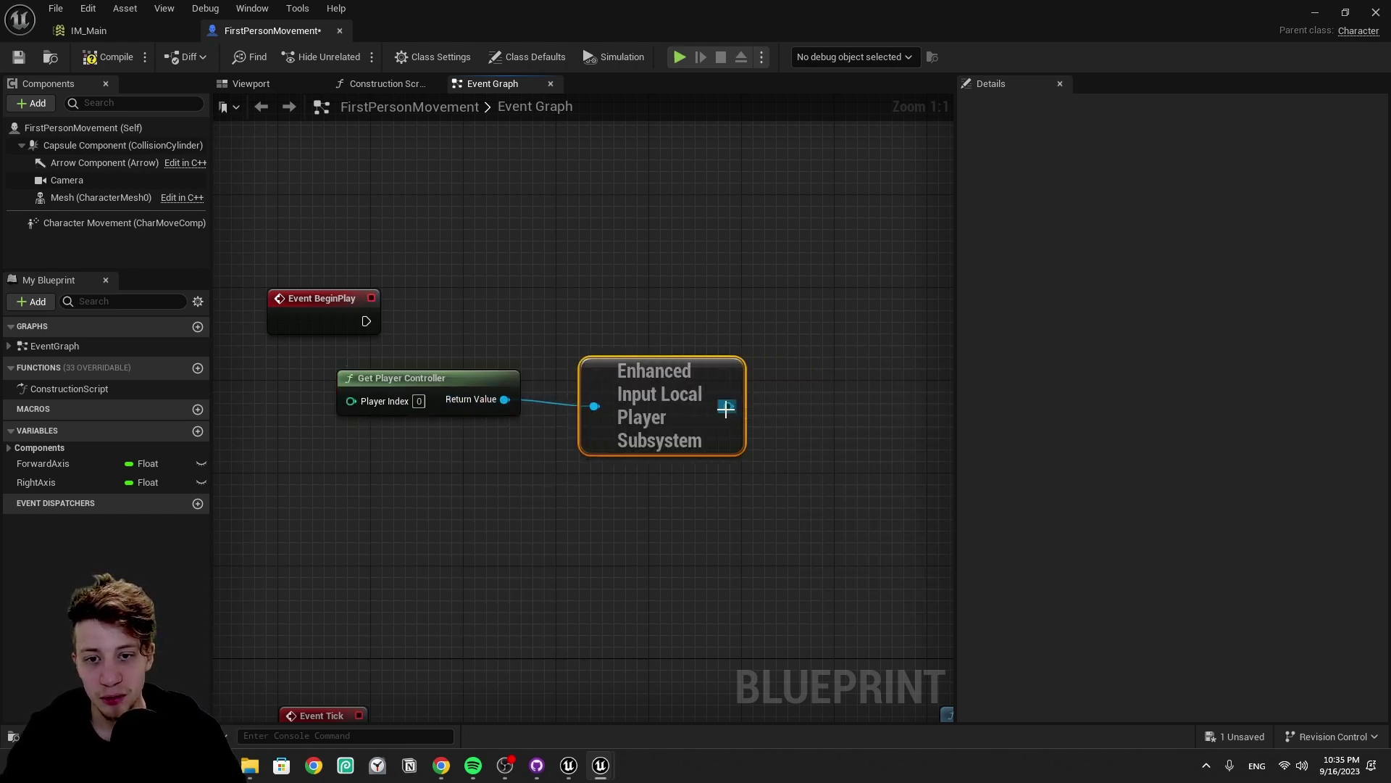
right_drag(726, 408, 628, 409)
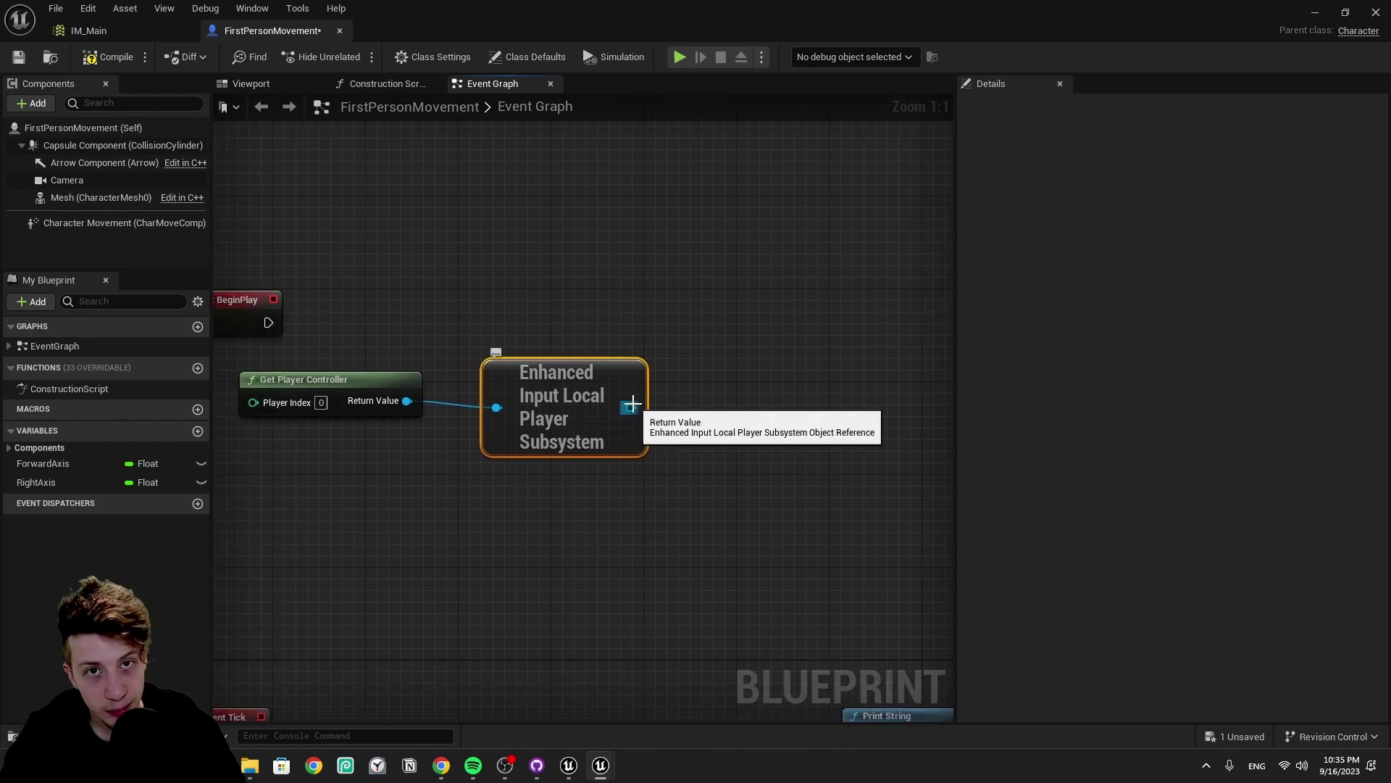
Step: Check the subsystem's Return Value with an Is Valid node driven by BeginPlay
drag(633, 403, 723, 319)
text(is)
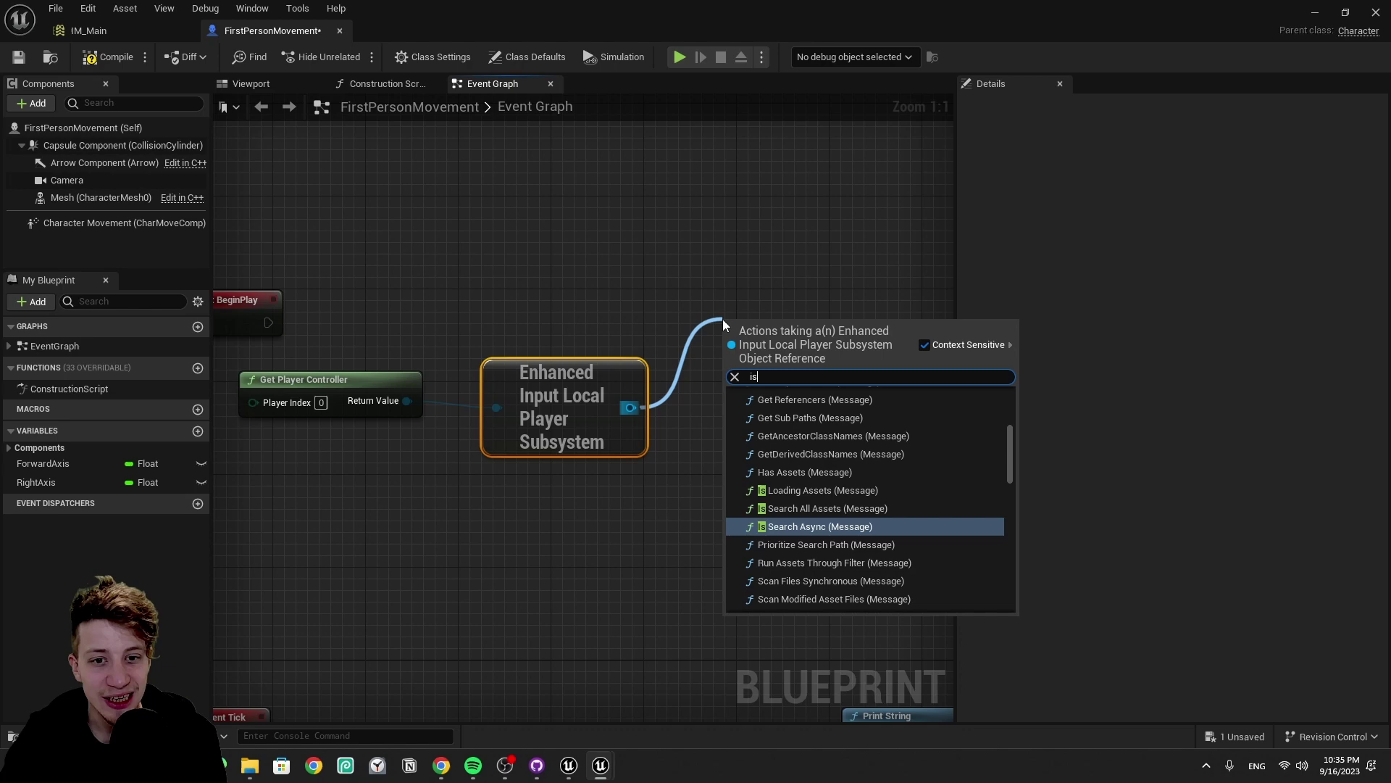
text( va)
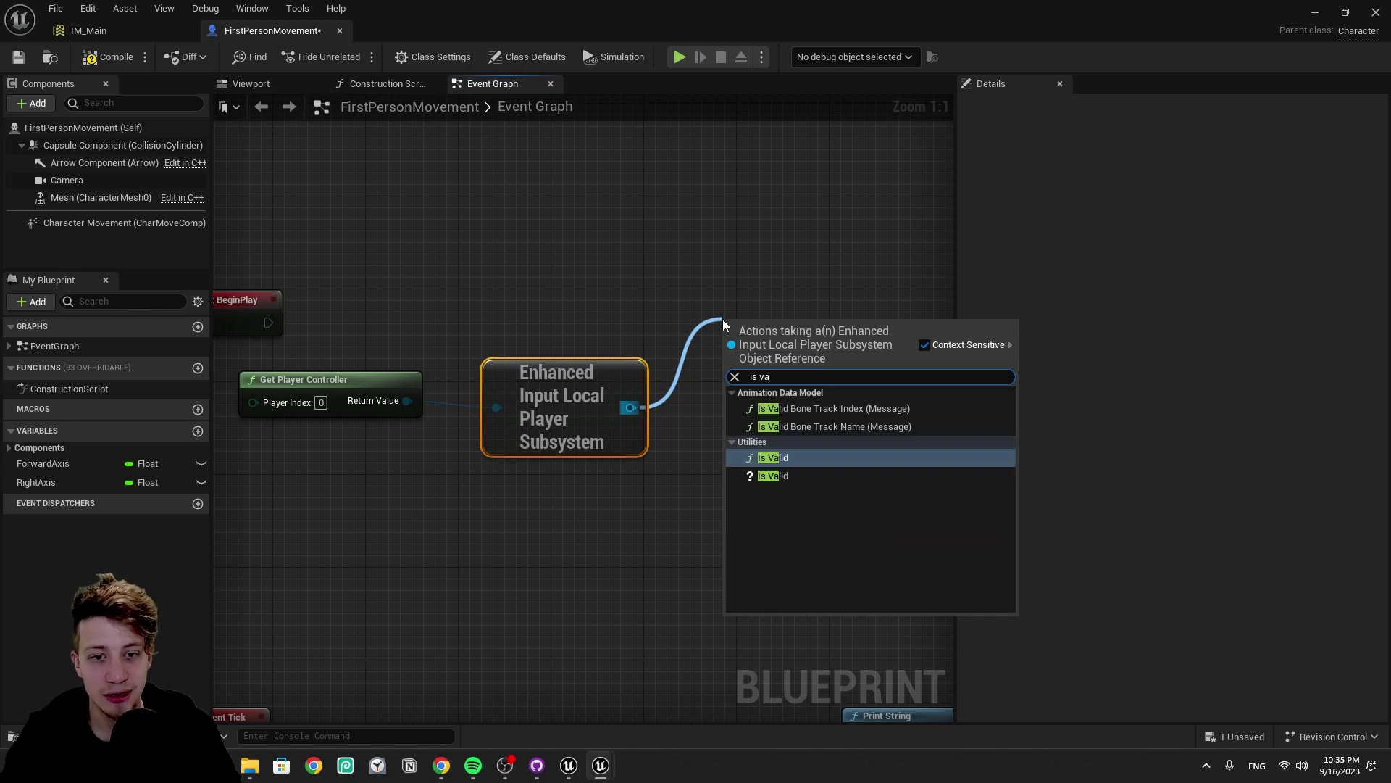
key(Down)
key(Return)
drag(269, 322, 781, 321)
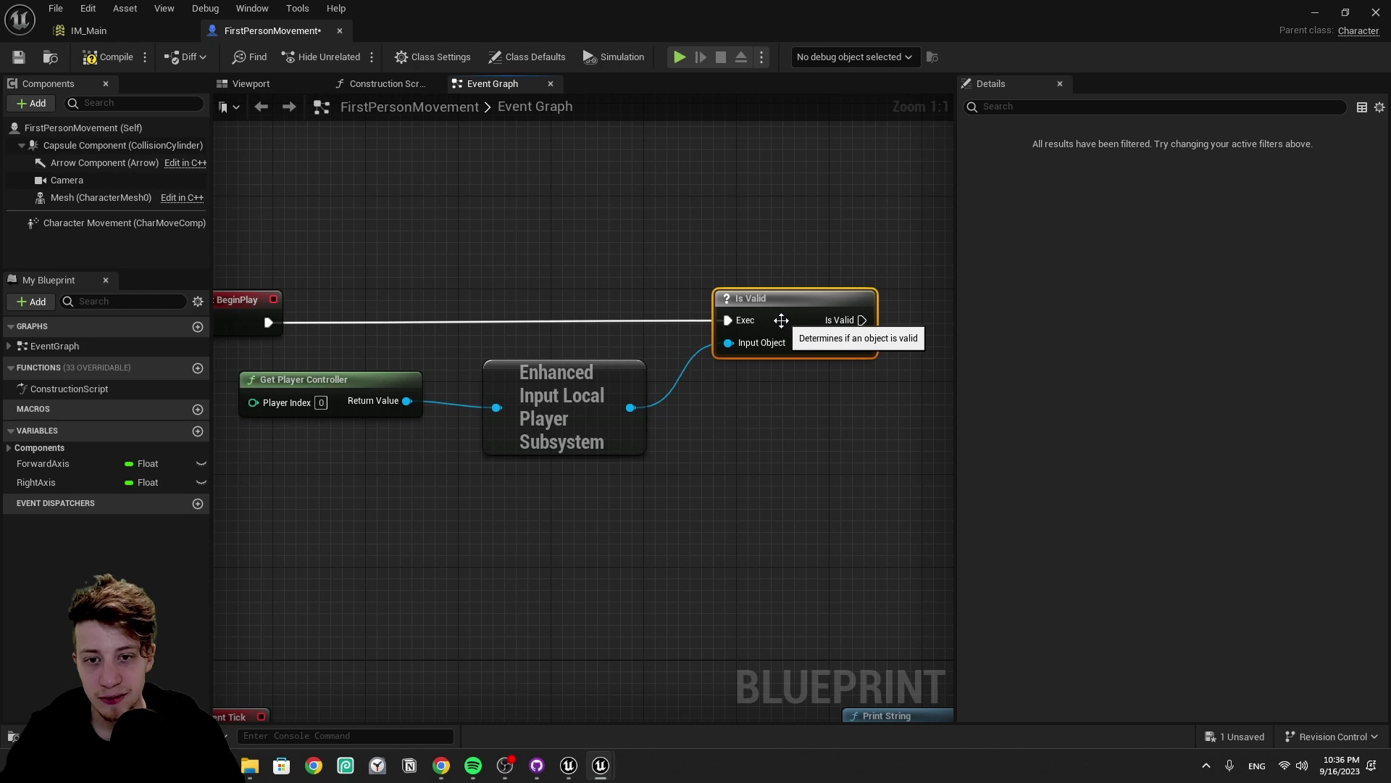
right_drag(781, 319, 430, 404)
Step: Add an Add Mapping Context node set to IM_Main, with a reroute on Target
drag(398, 394, 852, 369)
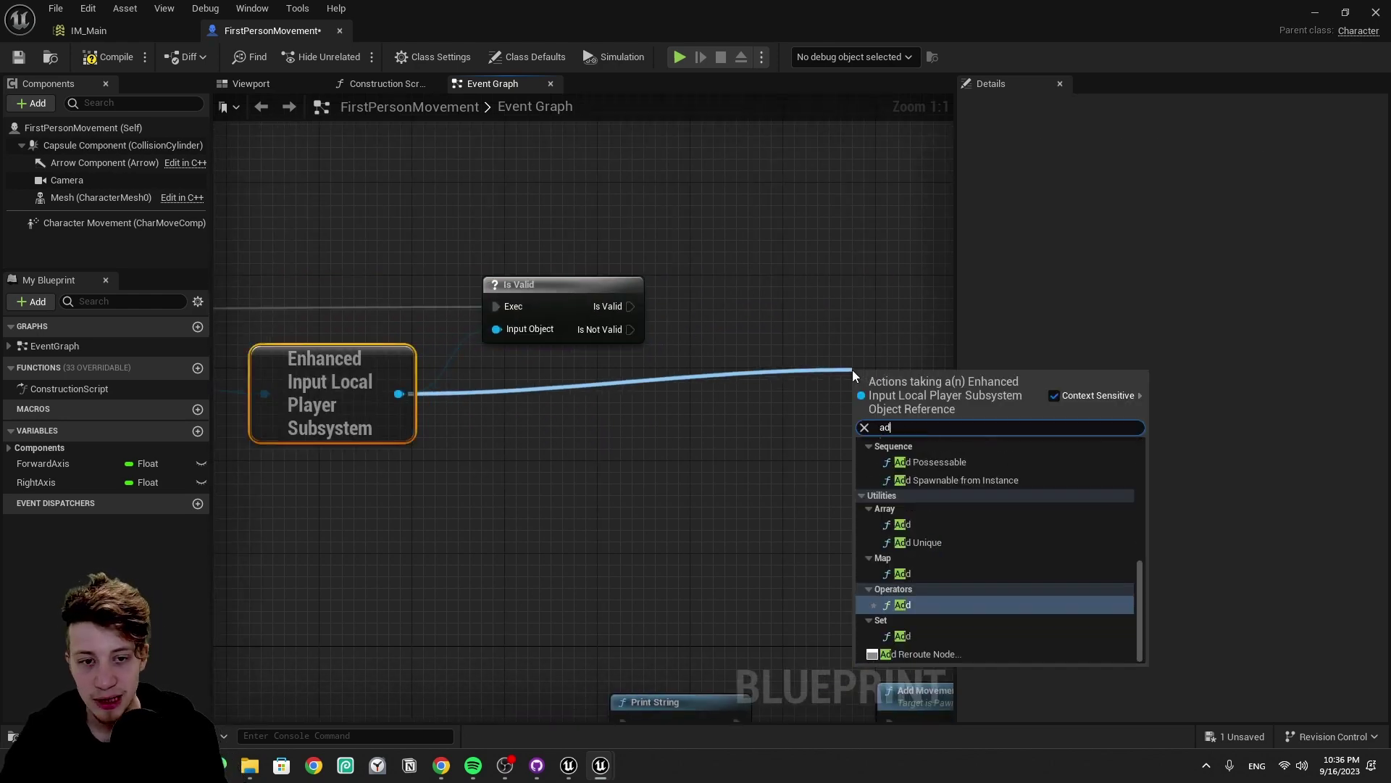
text(add mapping)
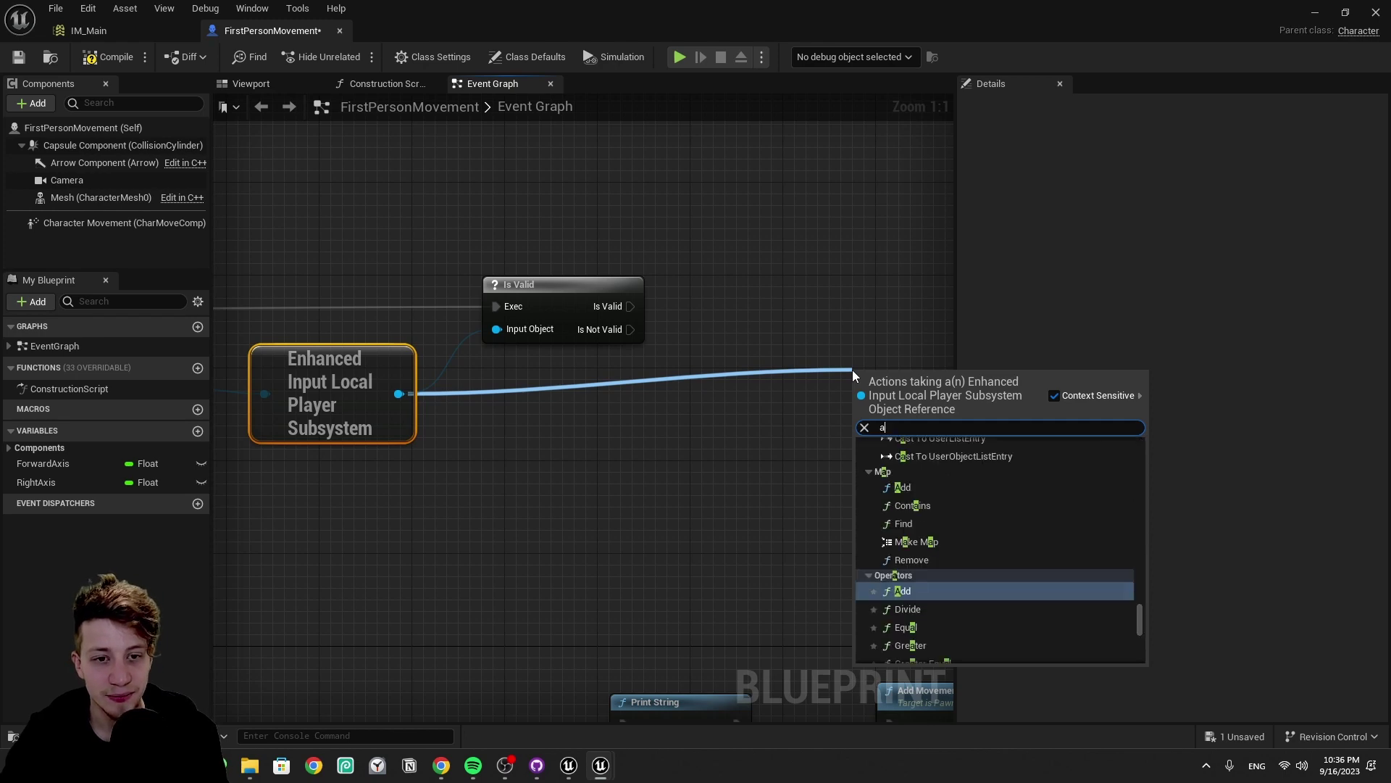
key(Return)
click(644, 363)
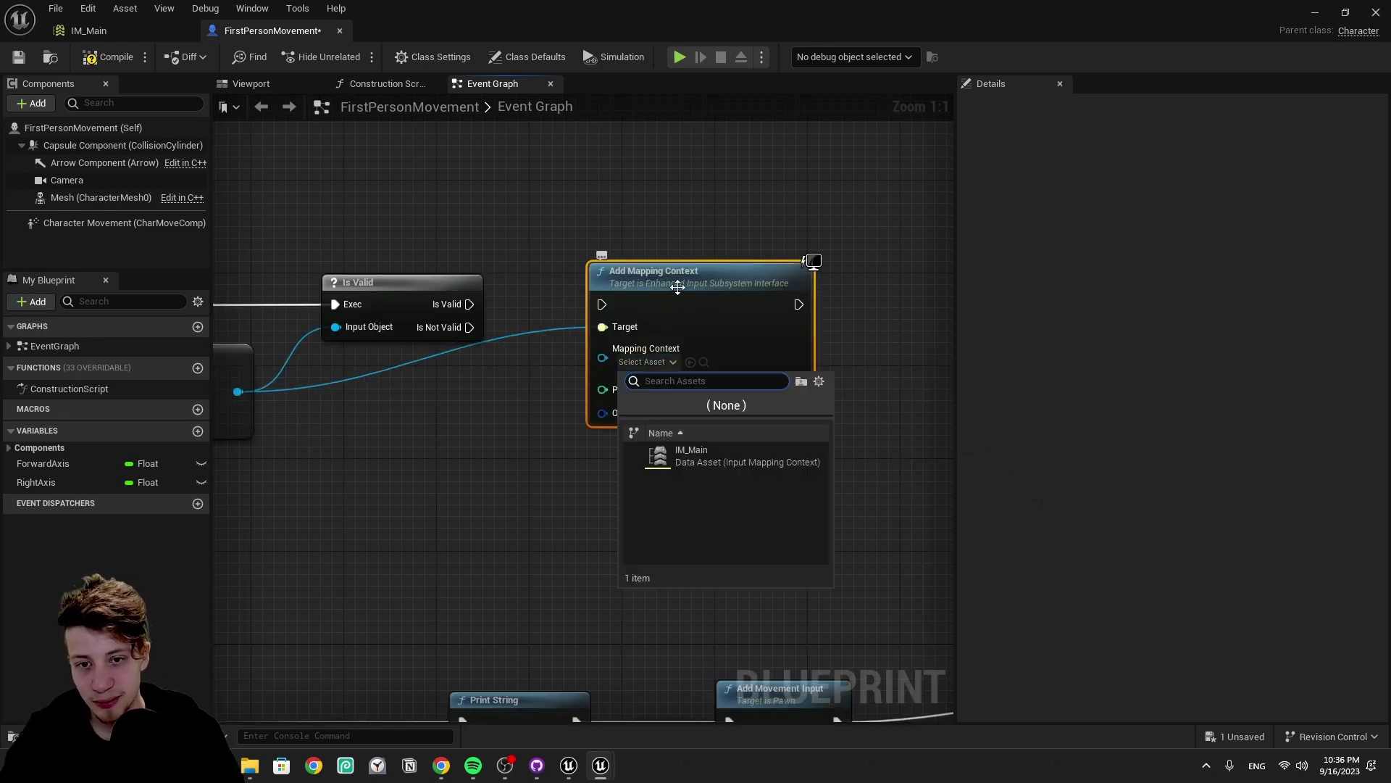
click(728, 453)
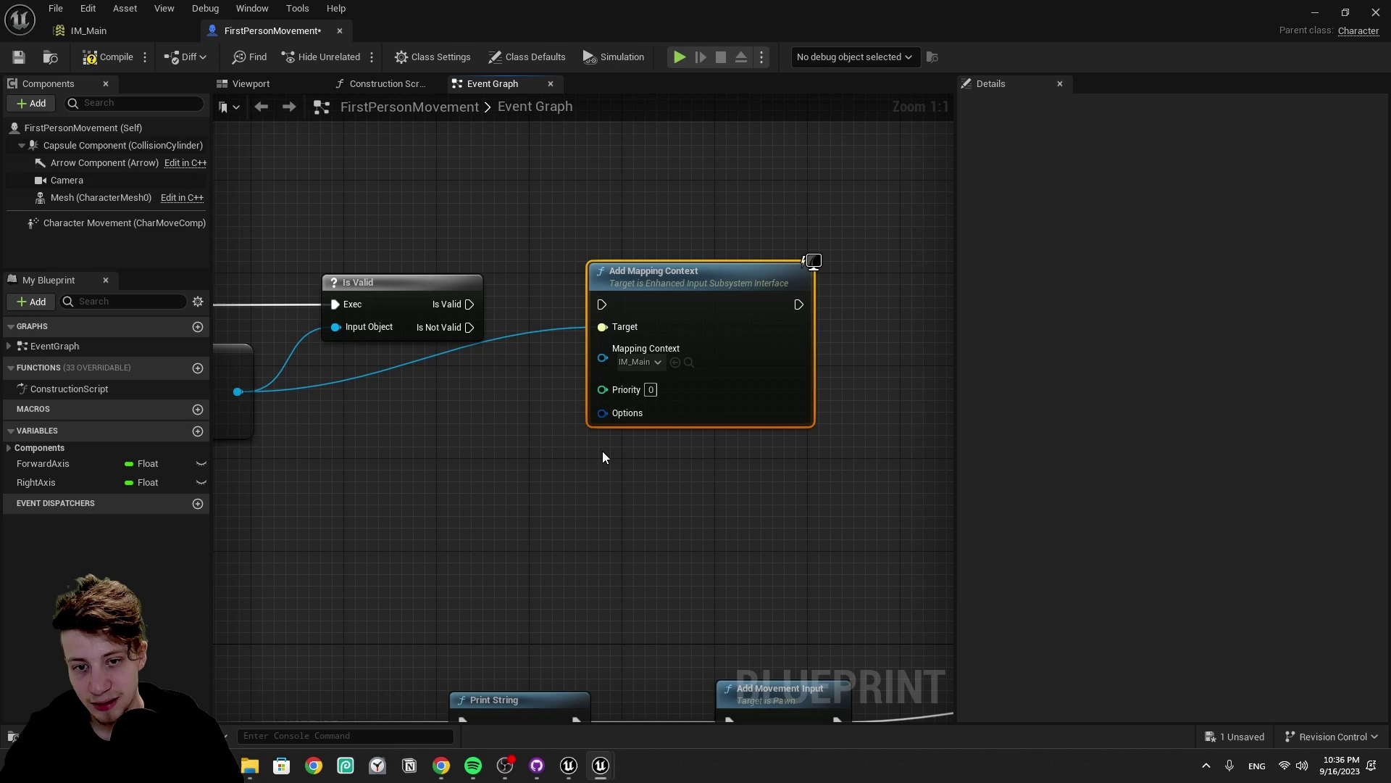
double_click(492, 341)
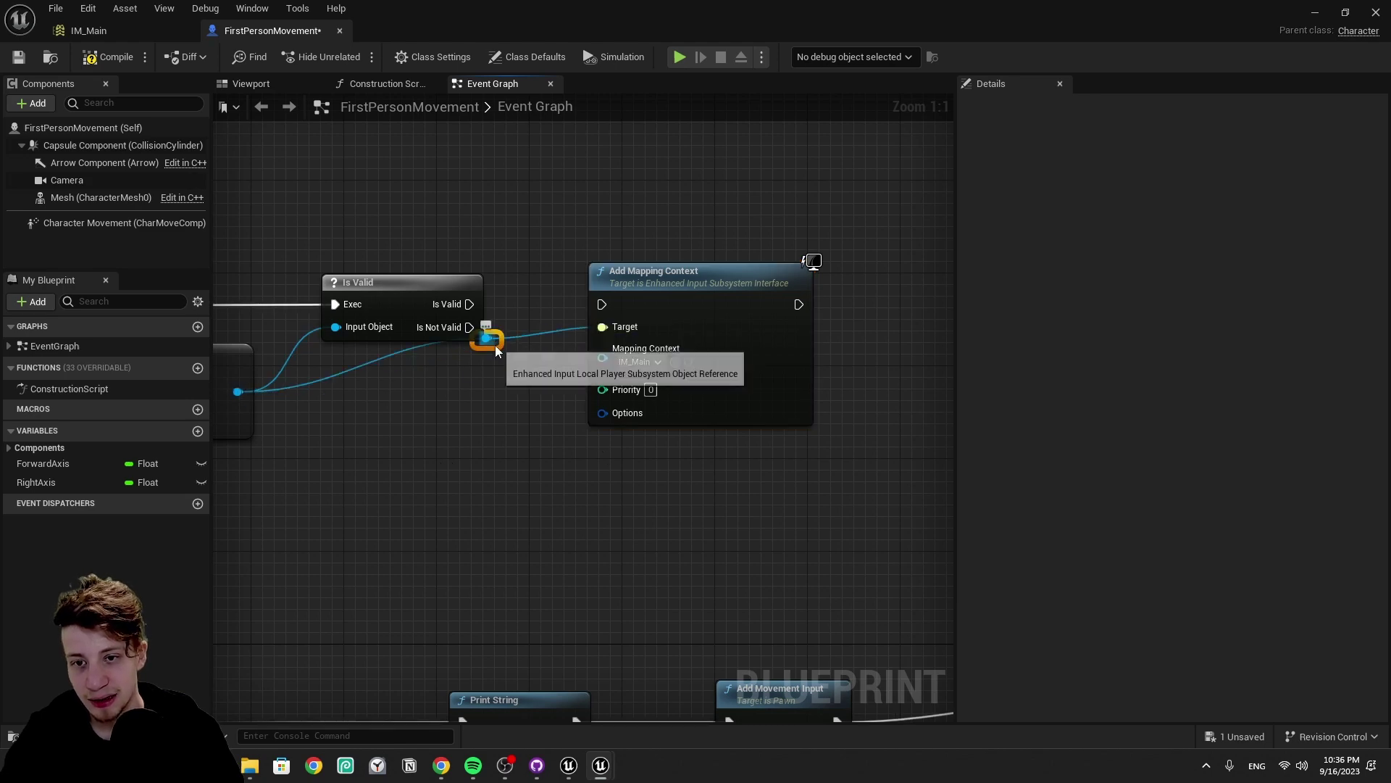
scroll(494, 346, down, 2)
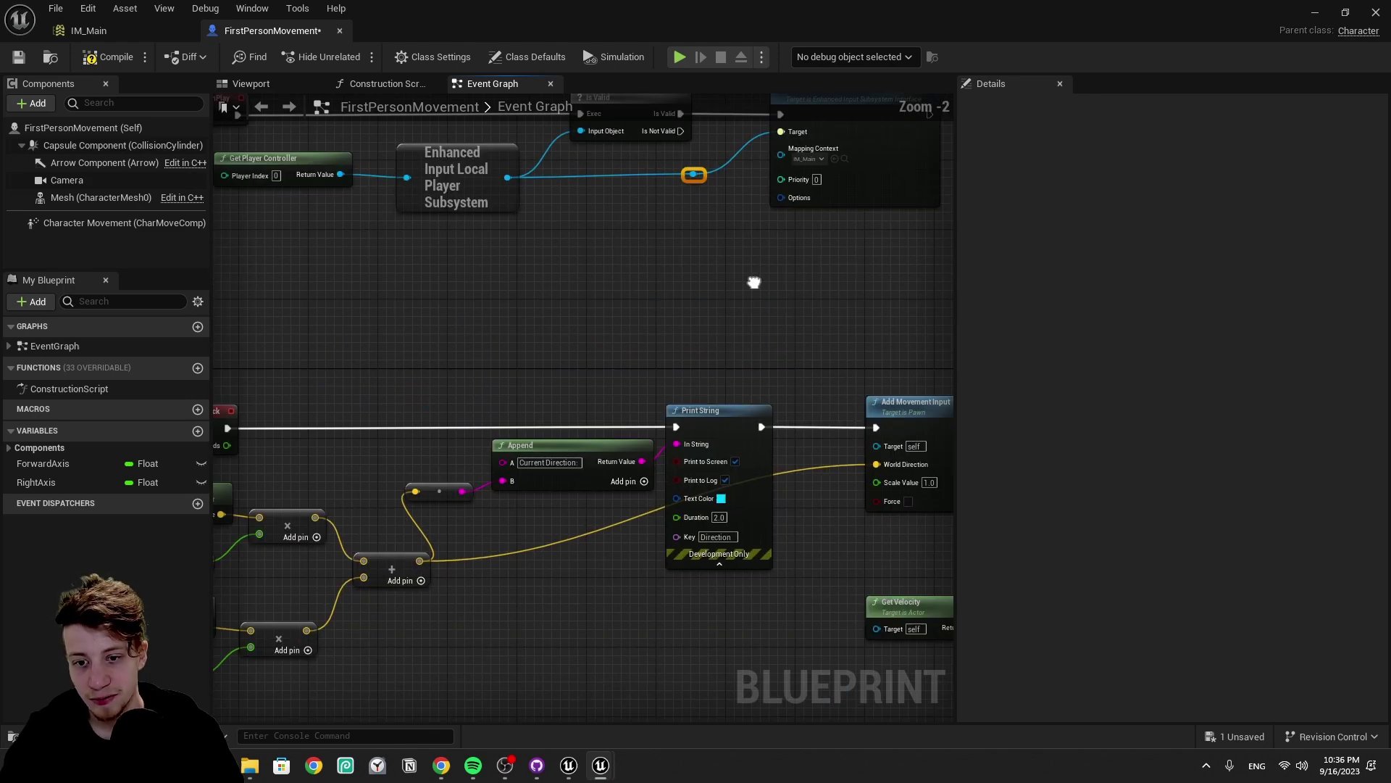
Step: Break the exec wire between Event Tick and its Print String node
right_drag(305, 426, 586, 377)
alt+click(585, 377)
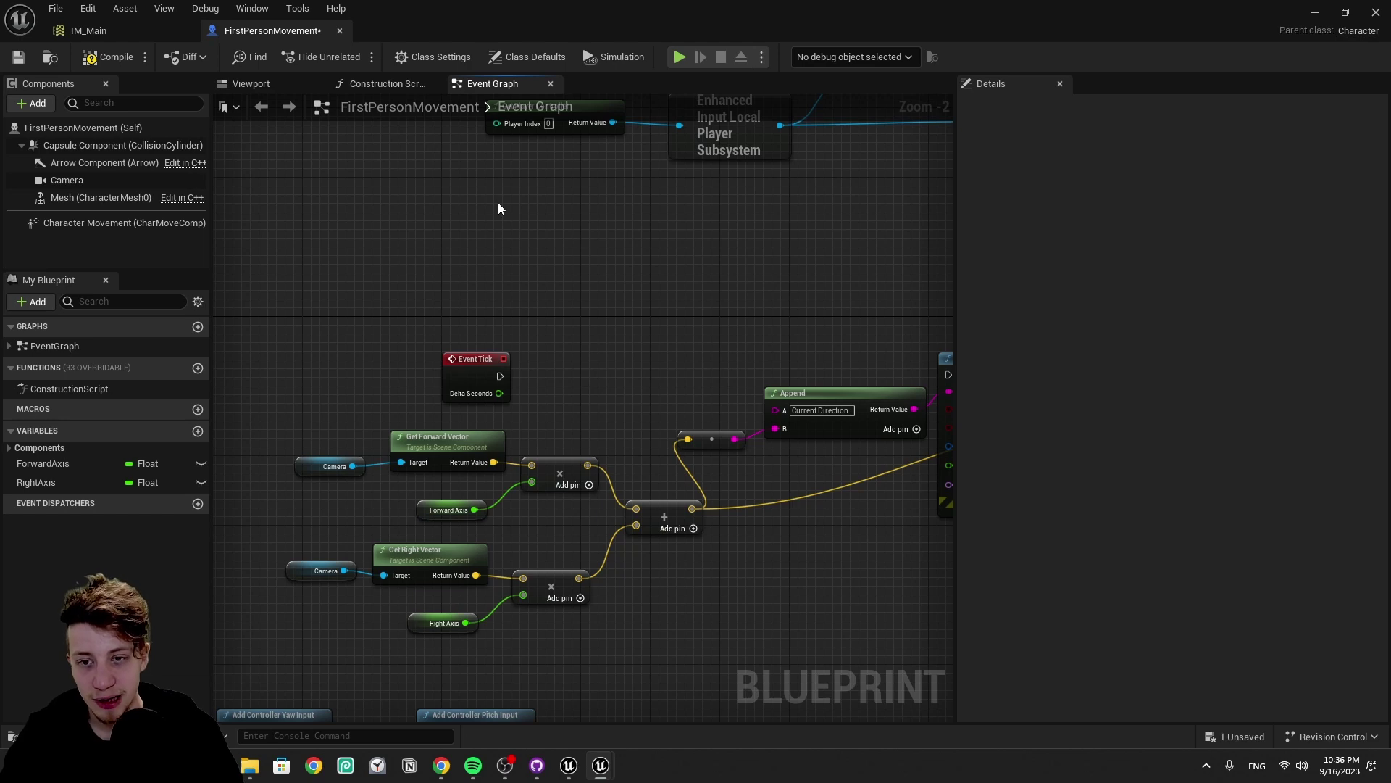
right_drag(842, 348, 678, 502)
Step: Add an IA_Movement enhanced input event from the IA_ action search
right_click(267, 436)
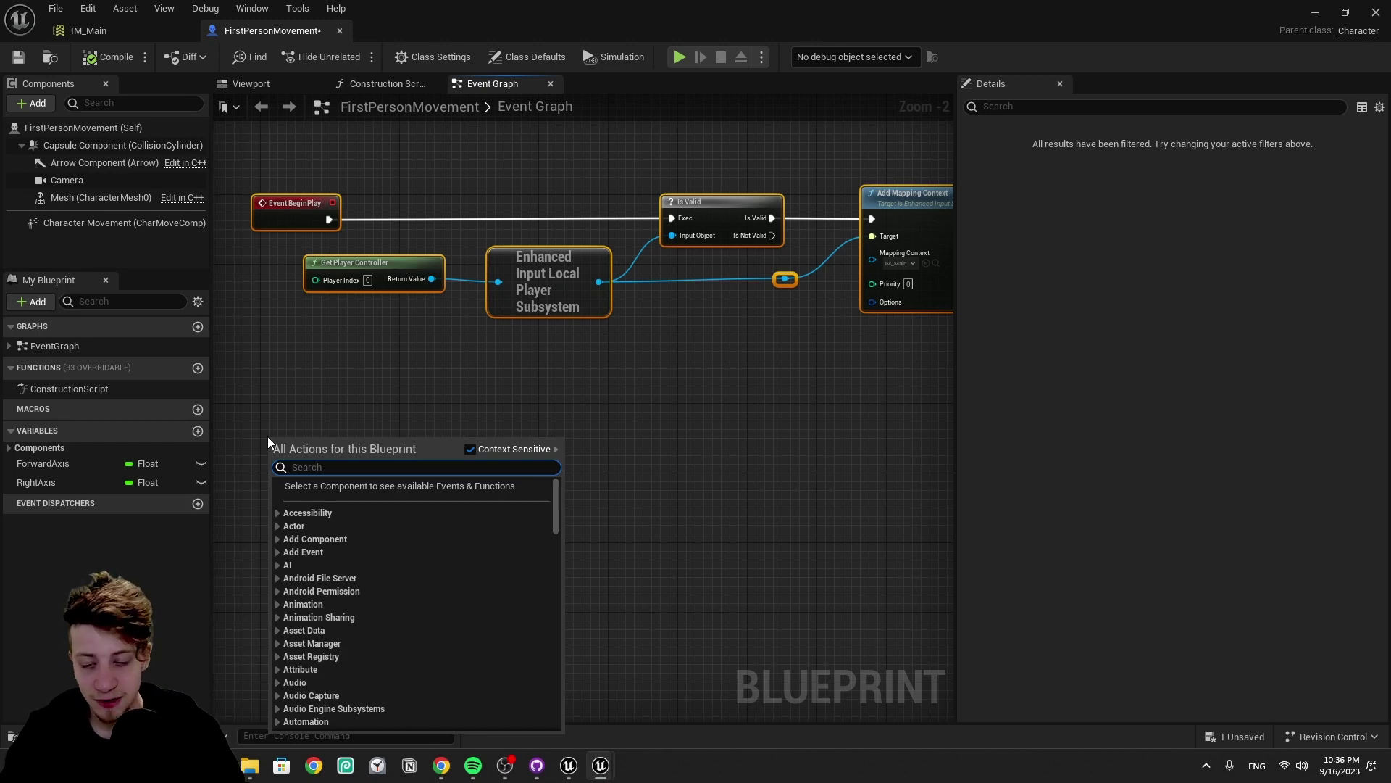
text(IA_)
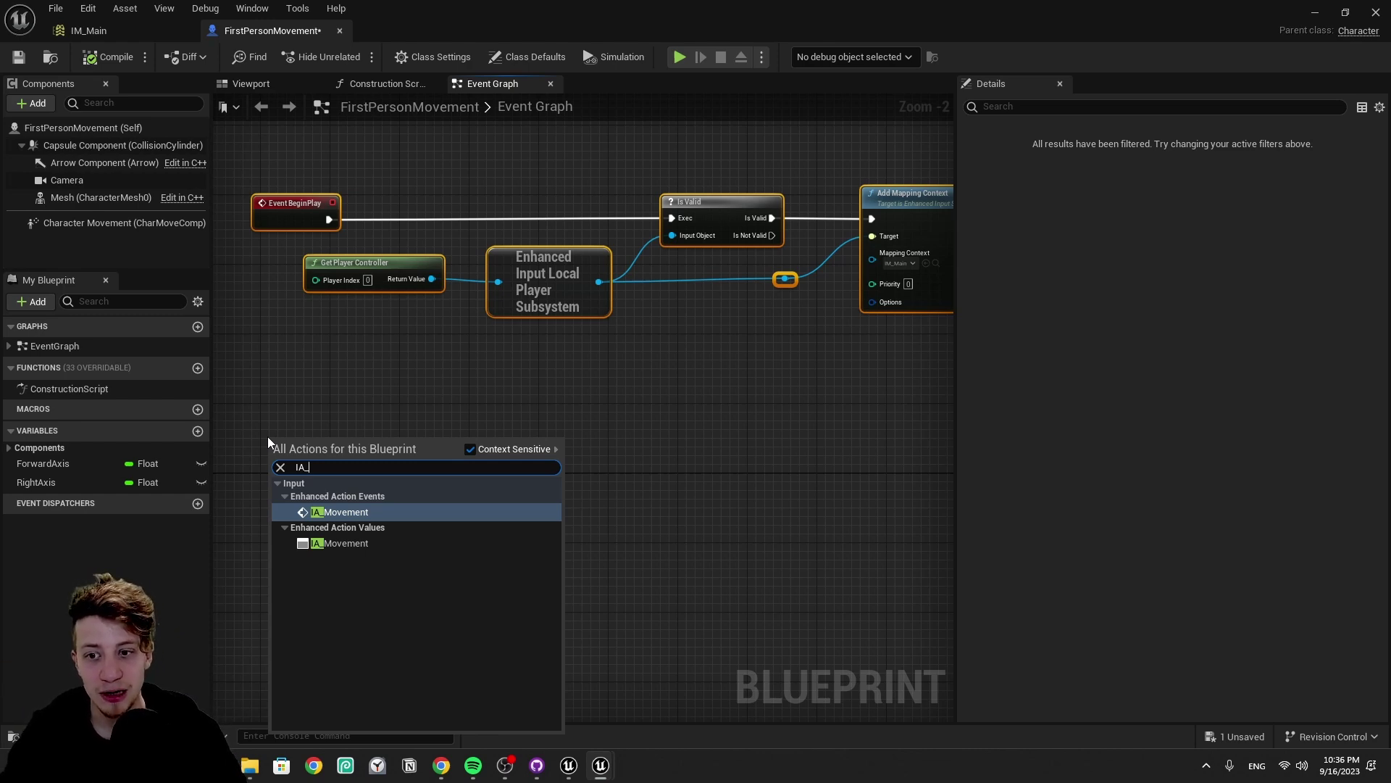
key(Return)
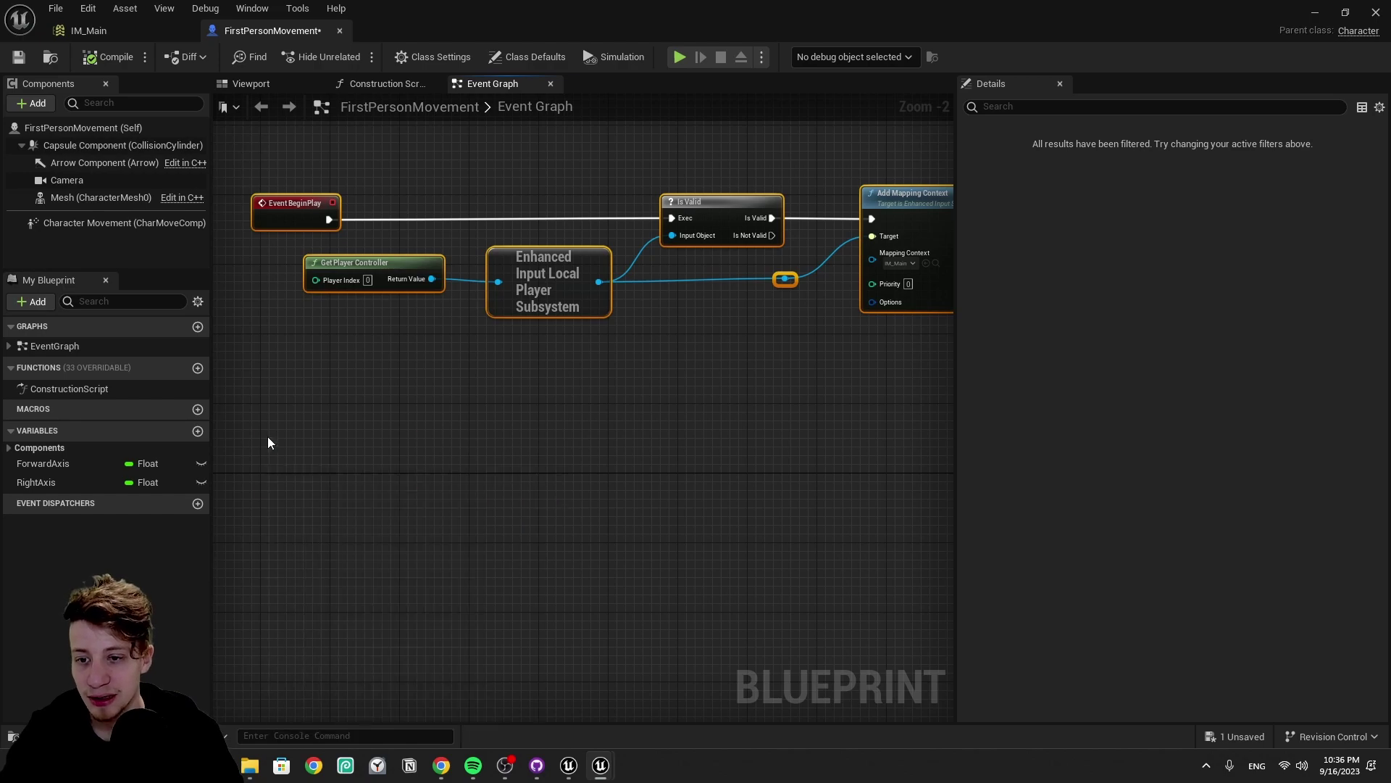
Step: Expand IA_Movement to show Triggered, Started, Ongoing, Canceled and Completed pins
click(355, 485)
scroll(745, 461, up, 3)
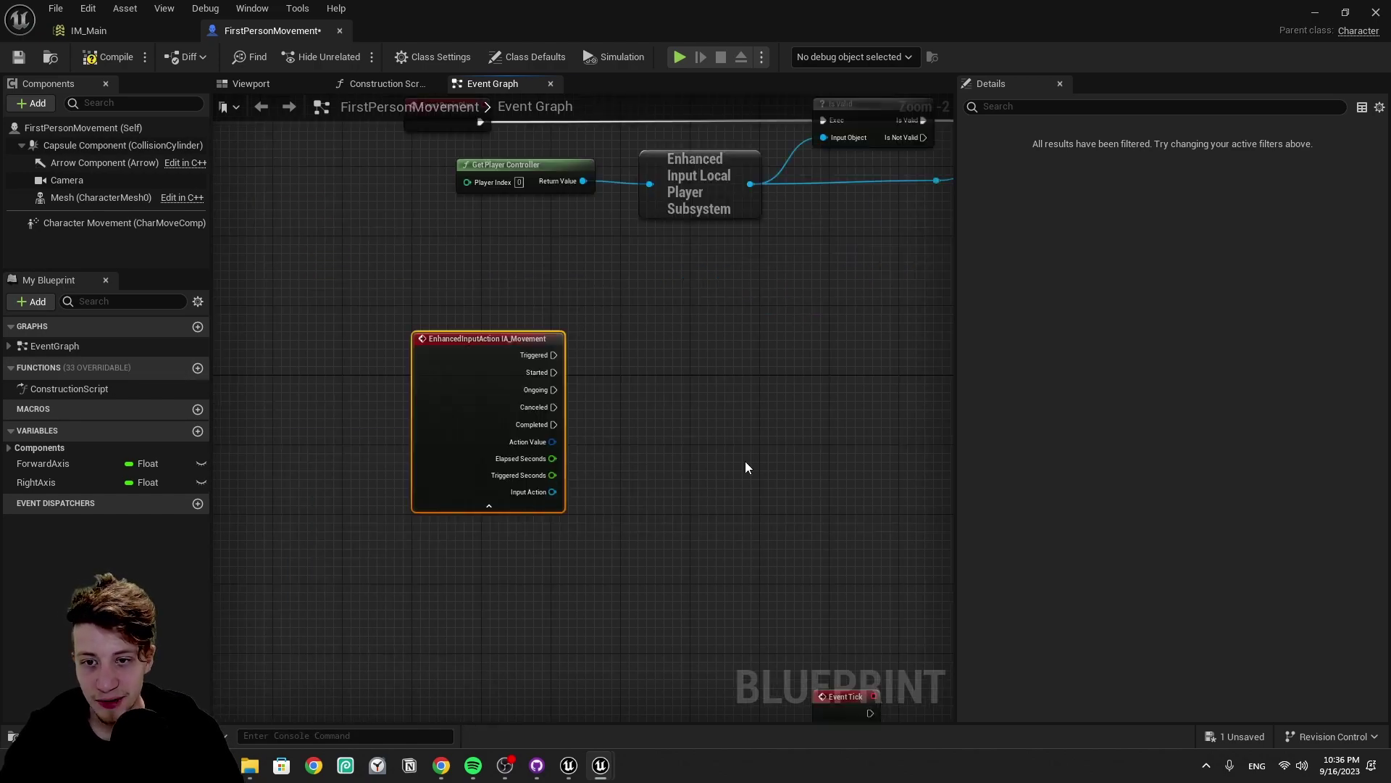
click(500, 503)
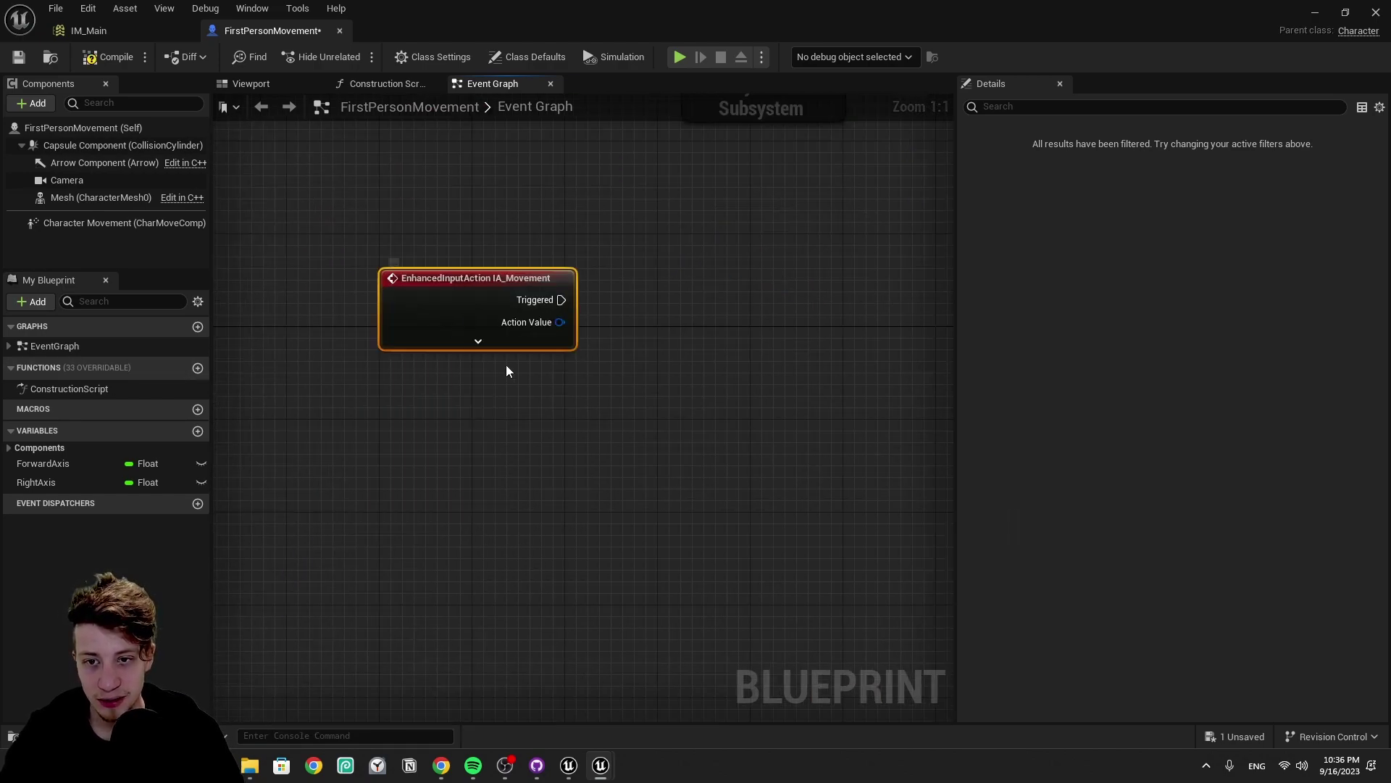
click(478, 341)
drag(560, 415, 608, 423)
right_drag(716, 362, 588, 380)
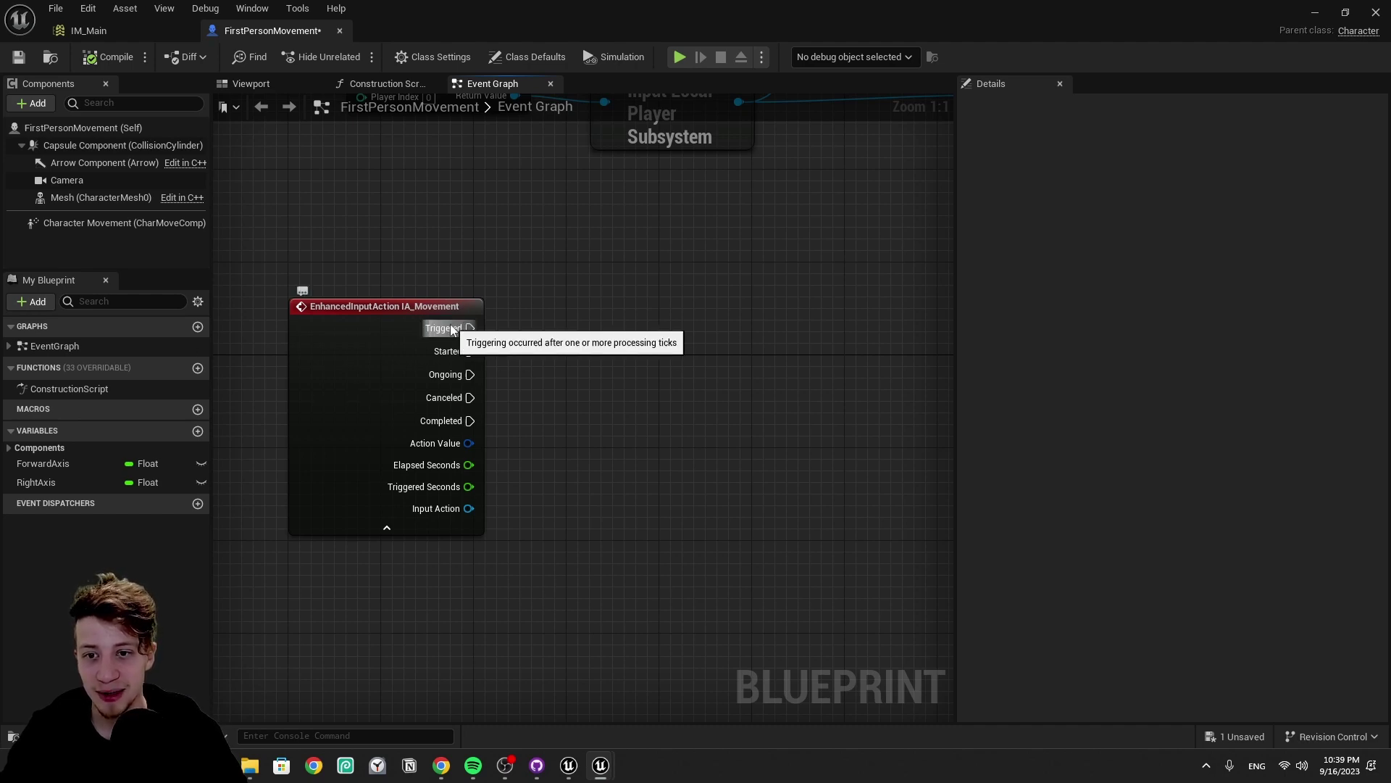
Step: Add a Print String after Triggered with Key 'movement', printing the Action Value
drag(452, 331, 654, 327)
text(print)
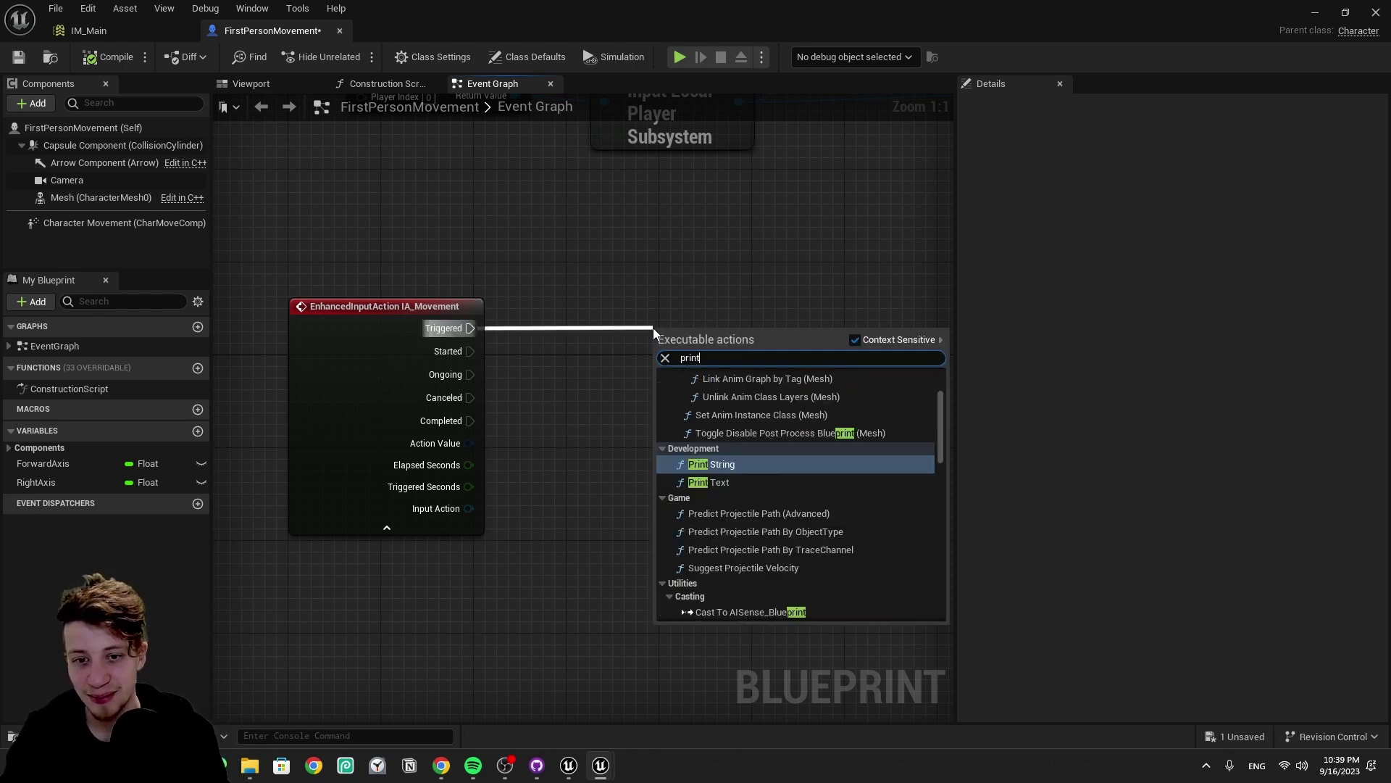
key(Return)
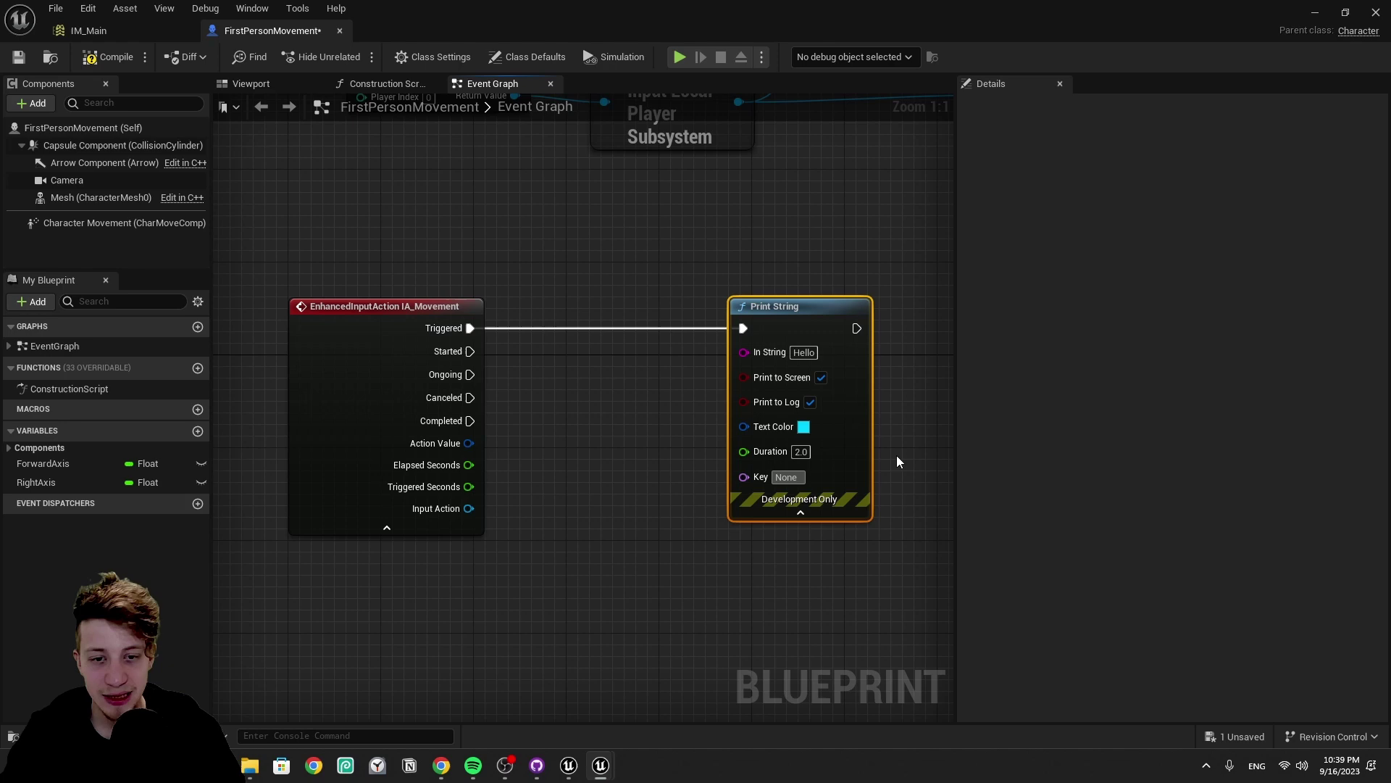
text(movement)
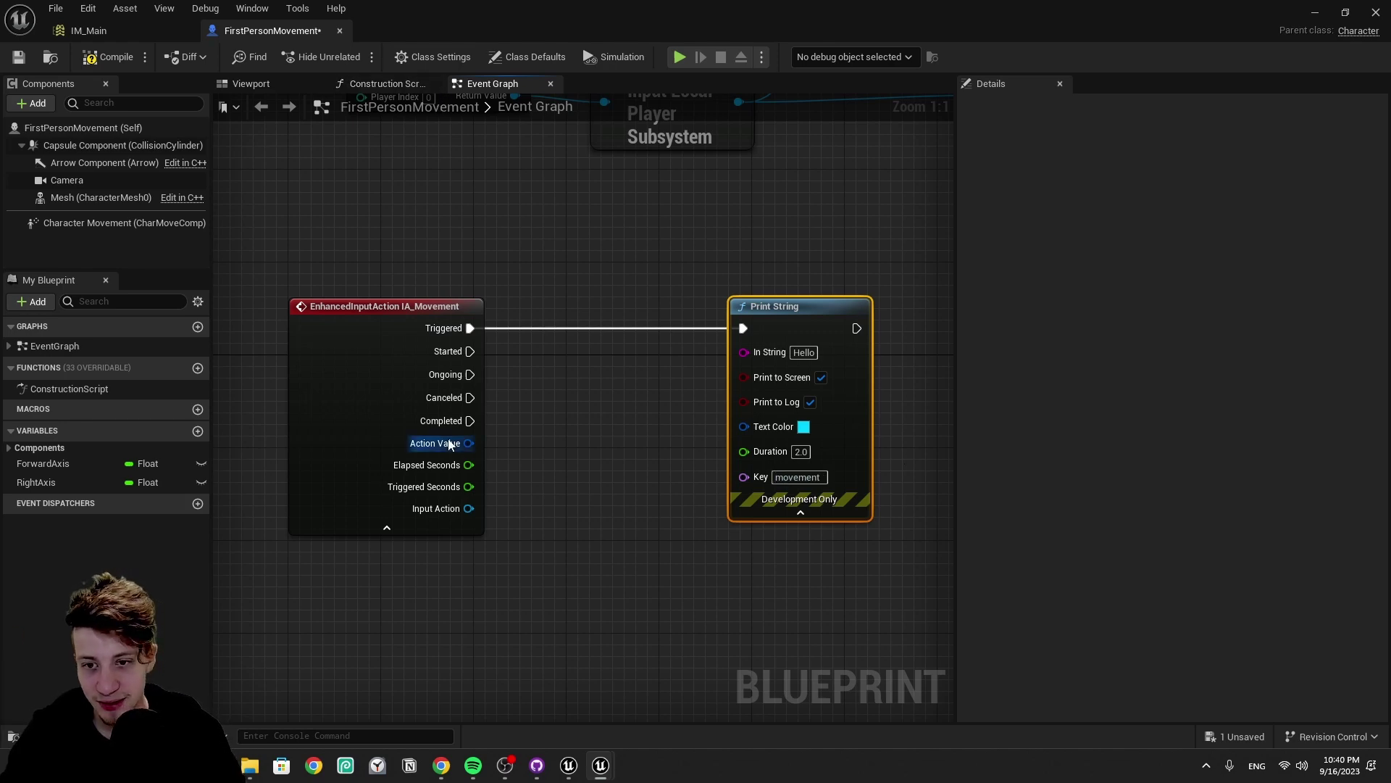
drag(469, 443, 745, 352)
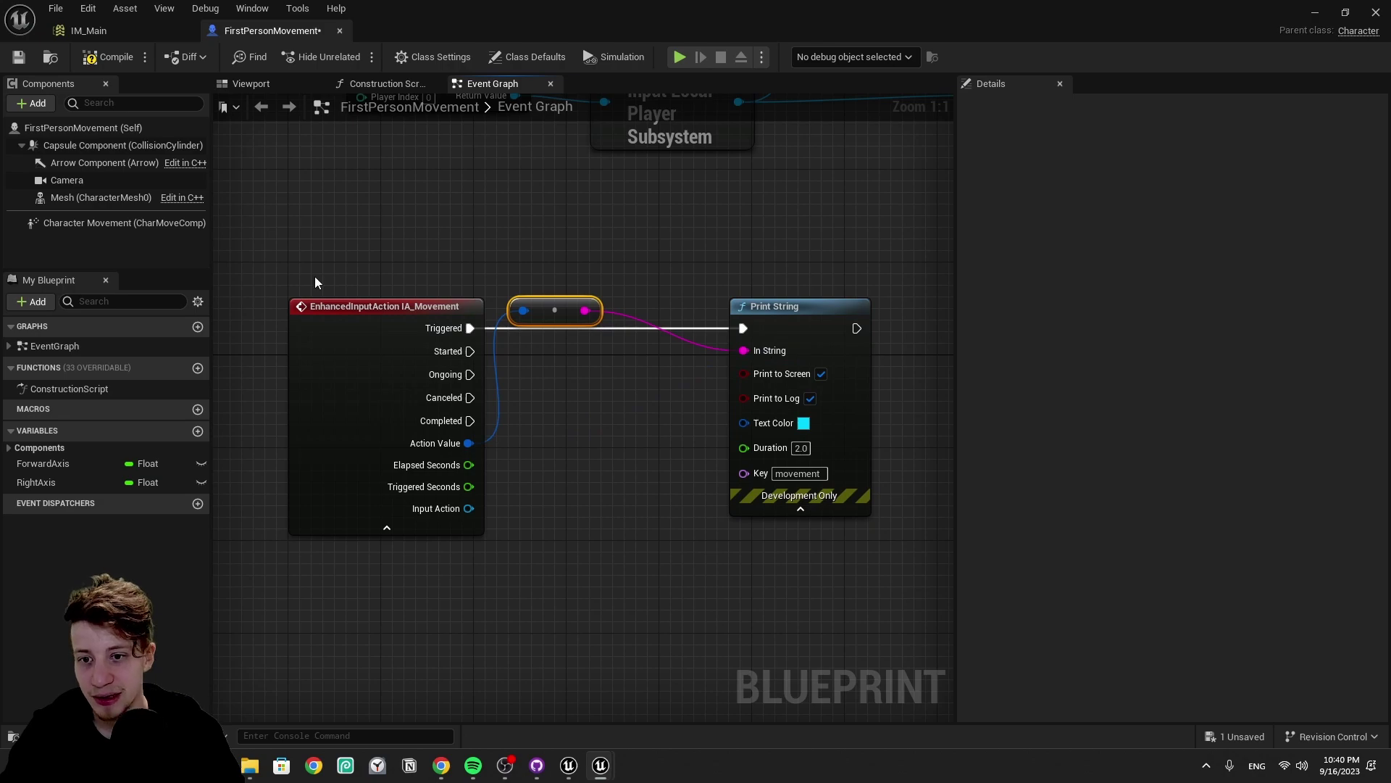
Step: Play the level and test D, S and W to check printed X/Y values, then stop
double_click(663, 26)
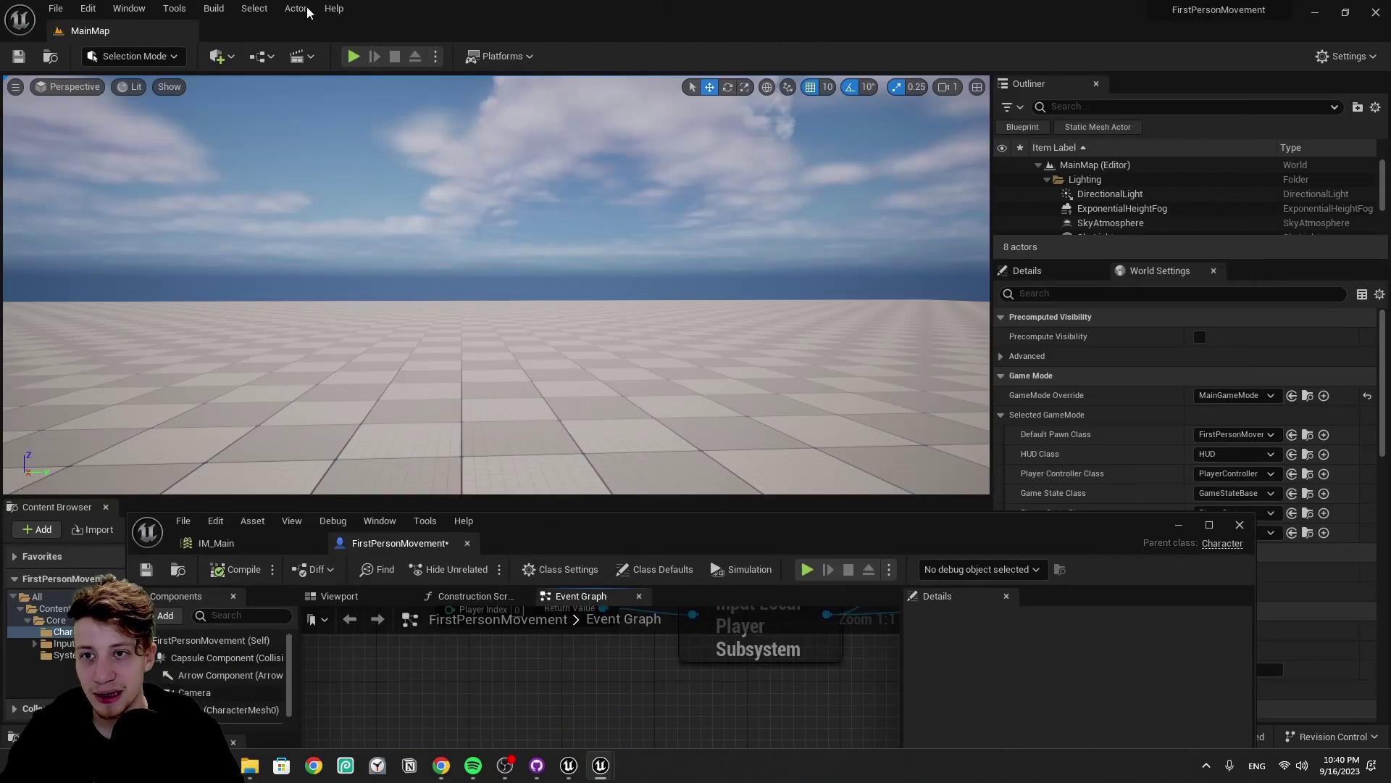
key(alt+p)
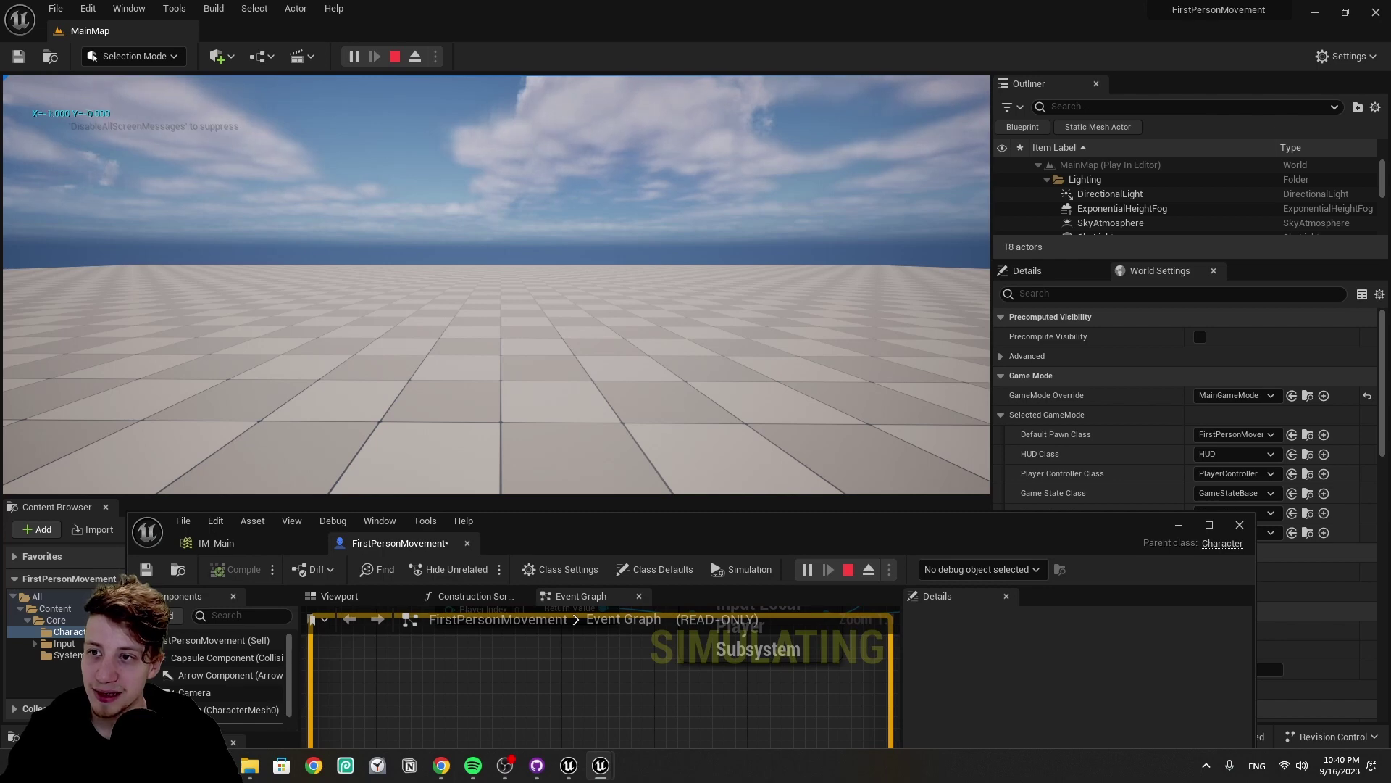
key(d)
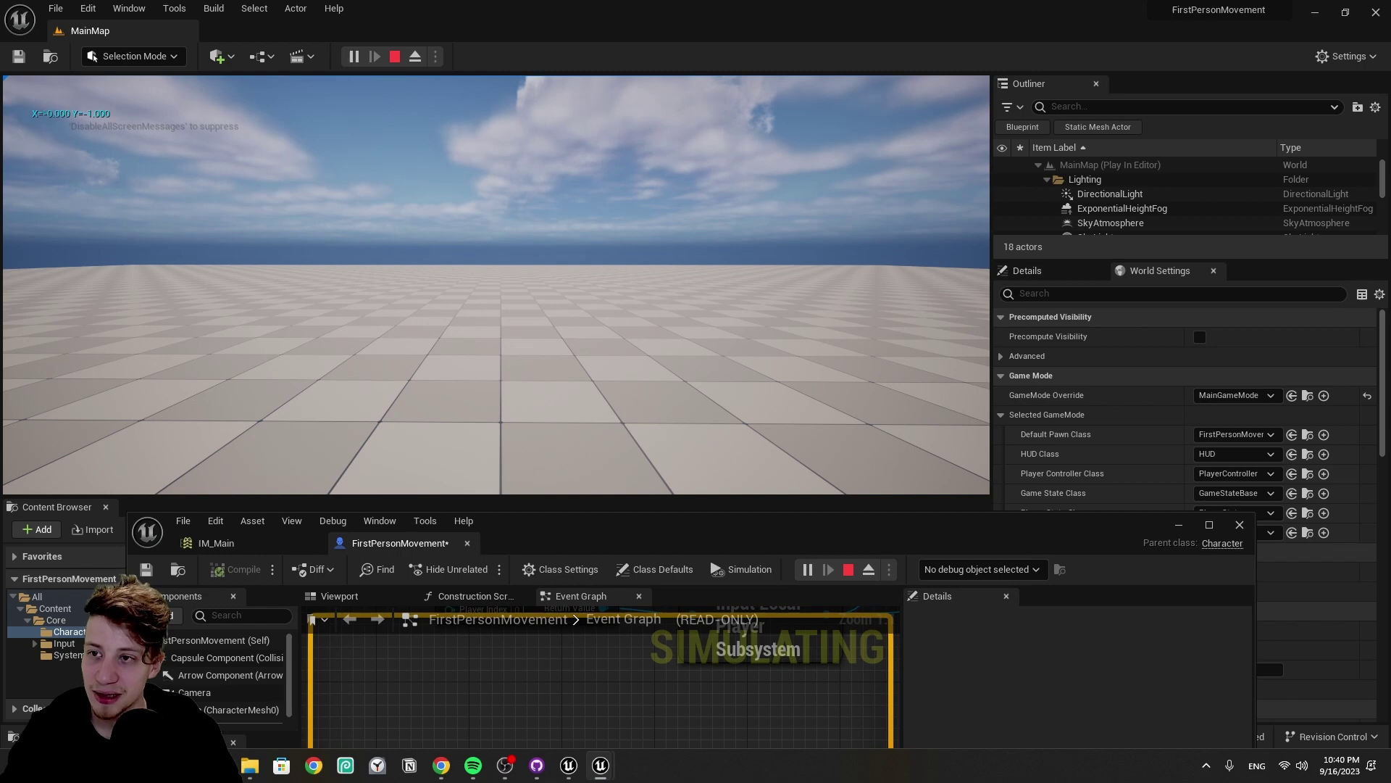
key(d)
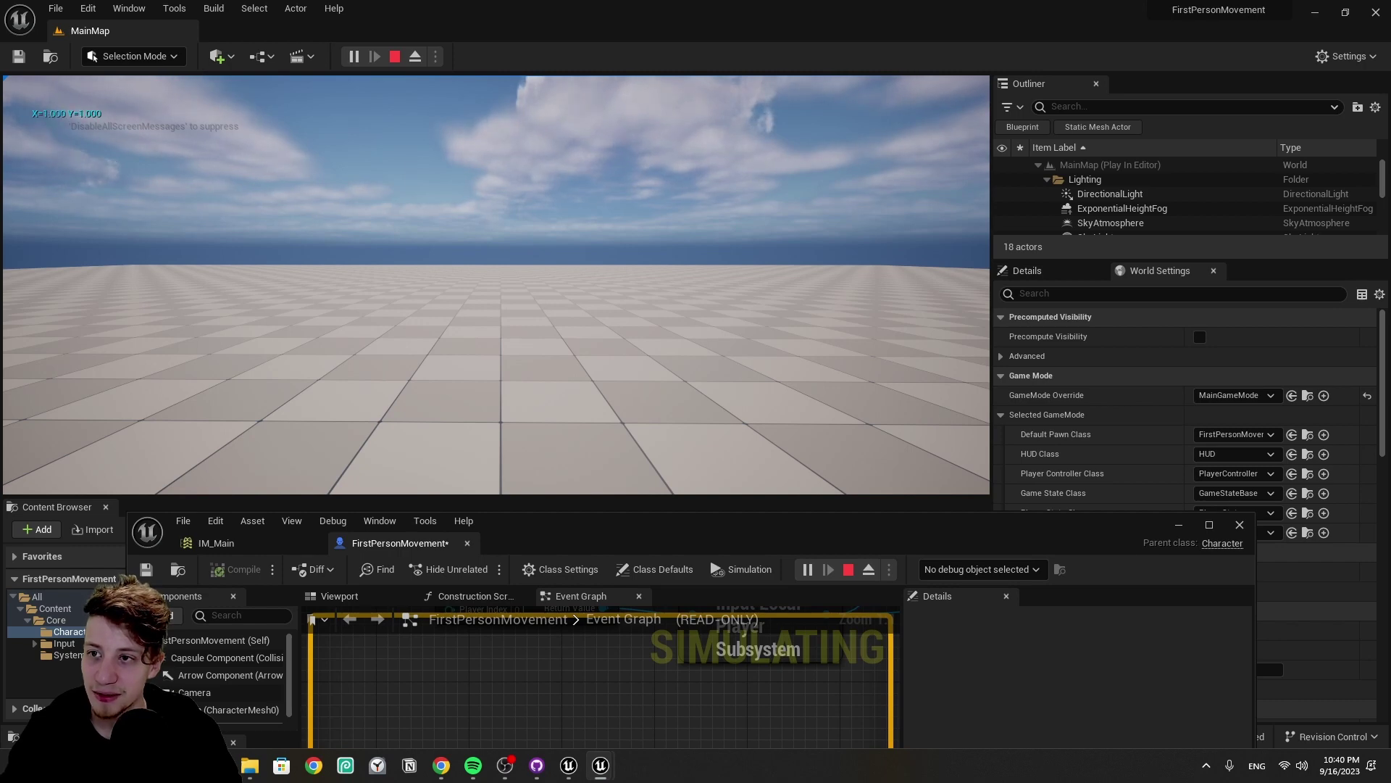
key(s)
key(w)
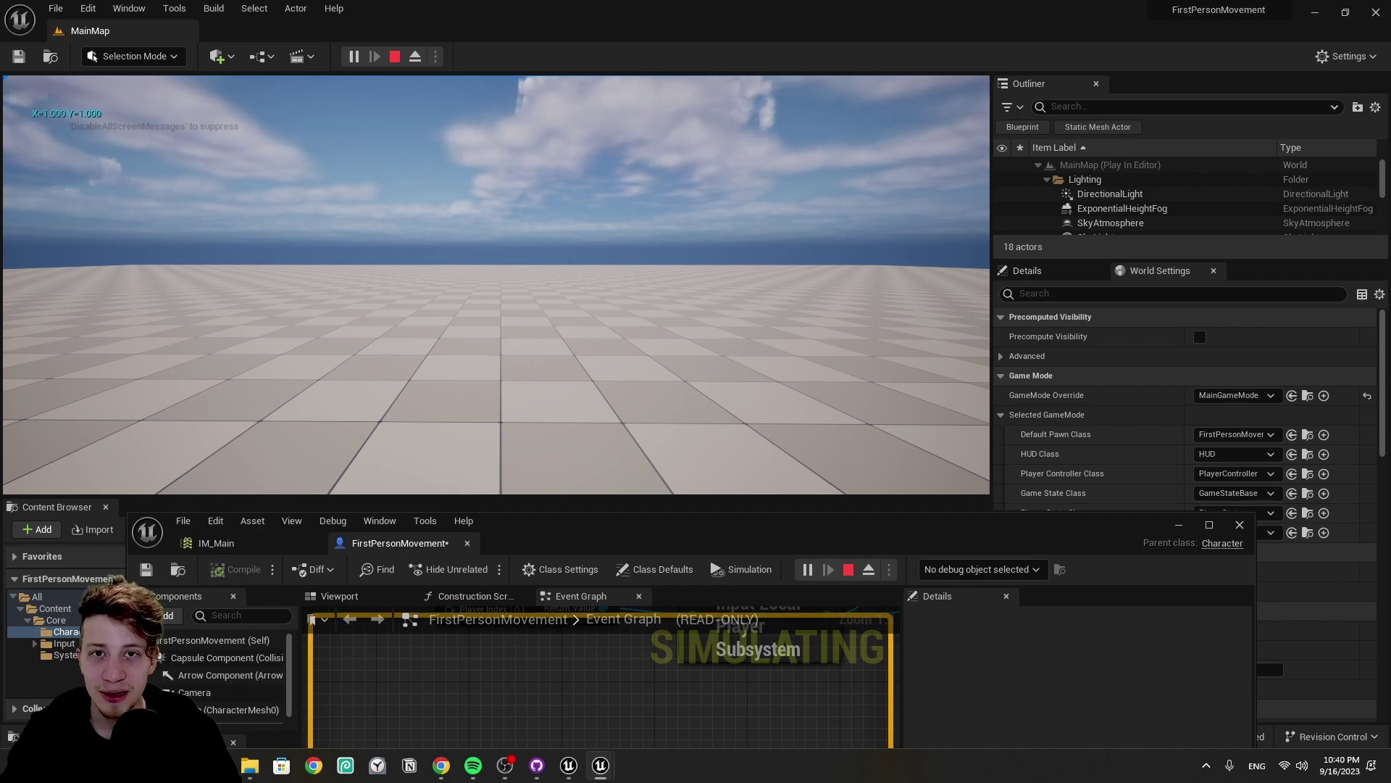
key(w)
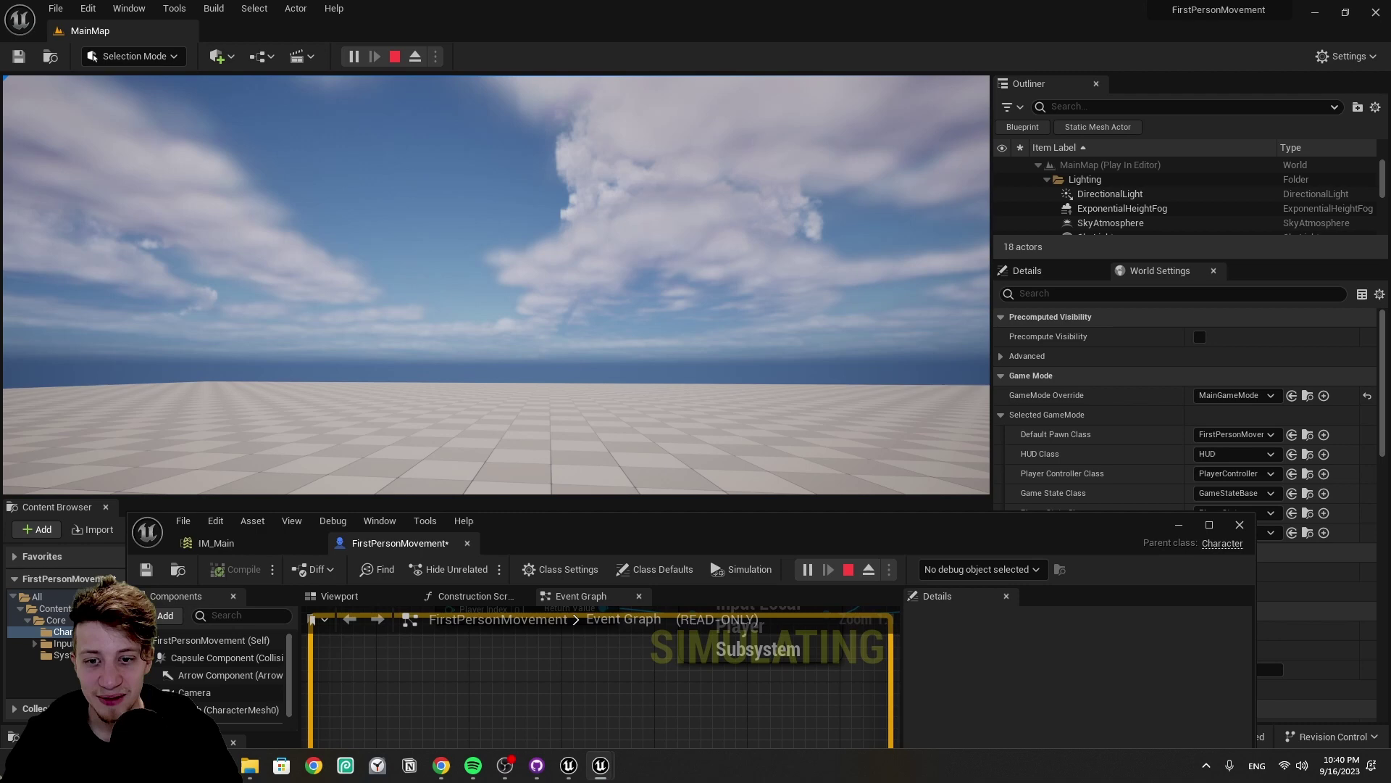
key(Escape)
Step: Split IA_Movement's Action Value with a Break Vector 2D node
drag(466, 401, 568, 419)
text(break)
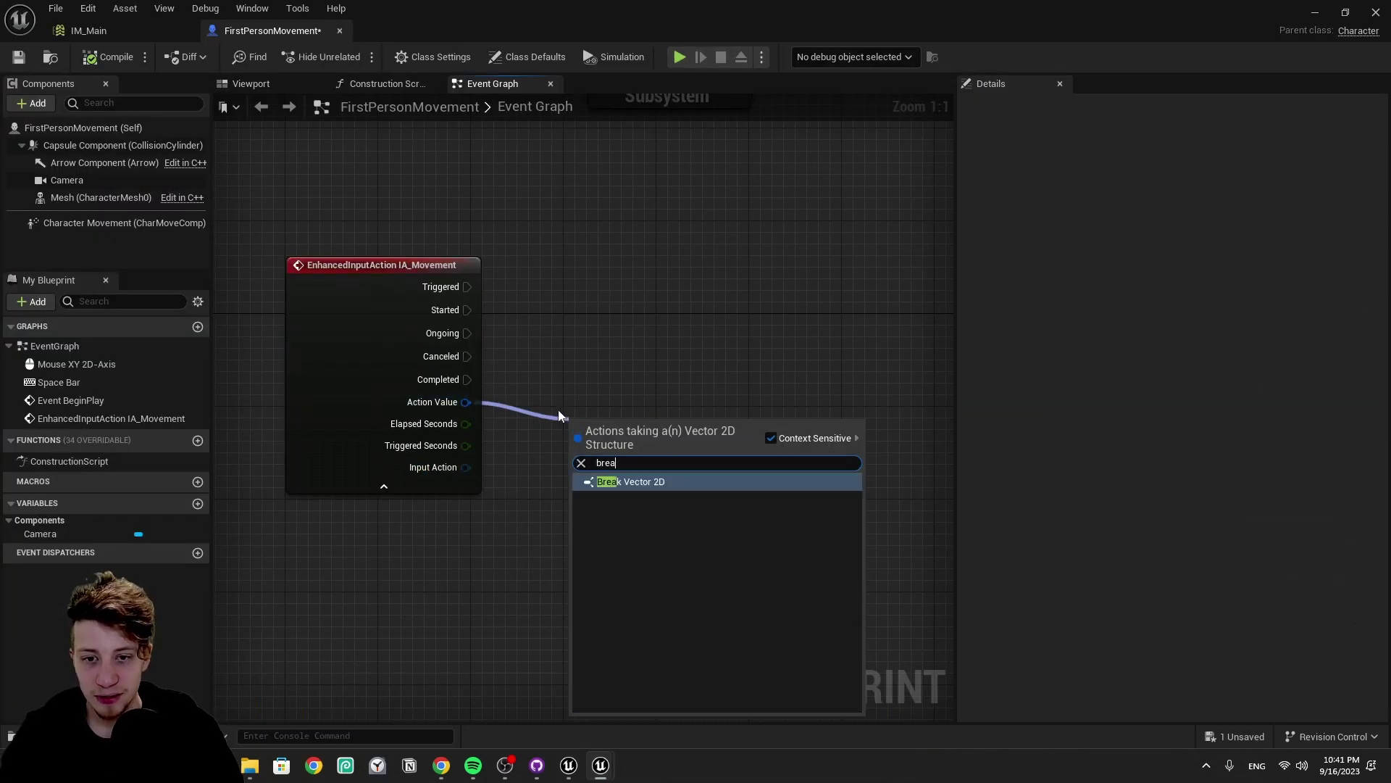
click(651, 480)
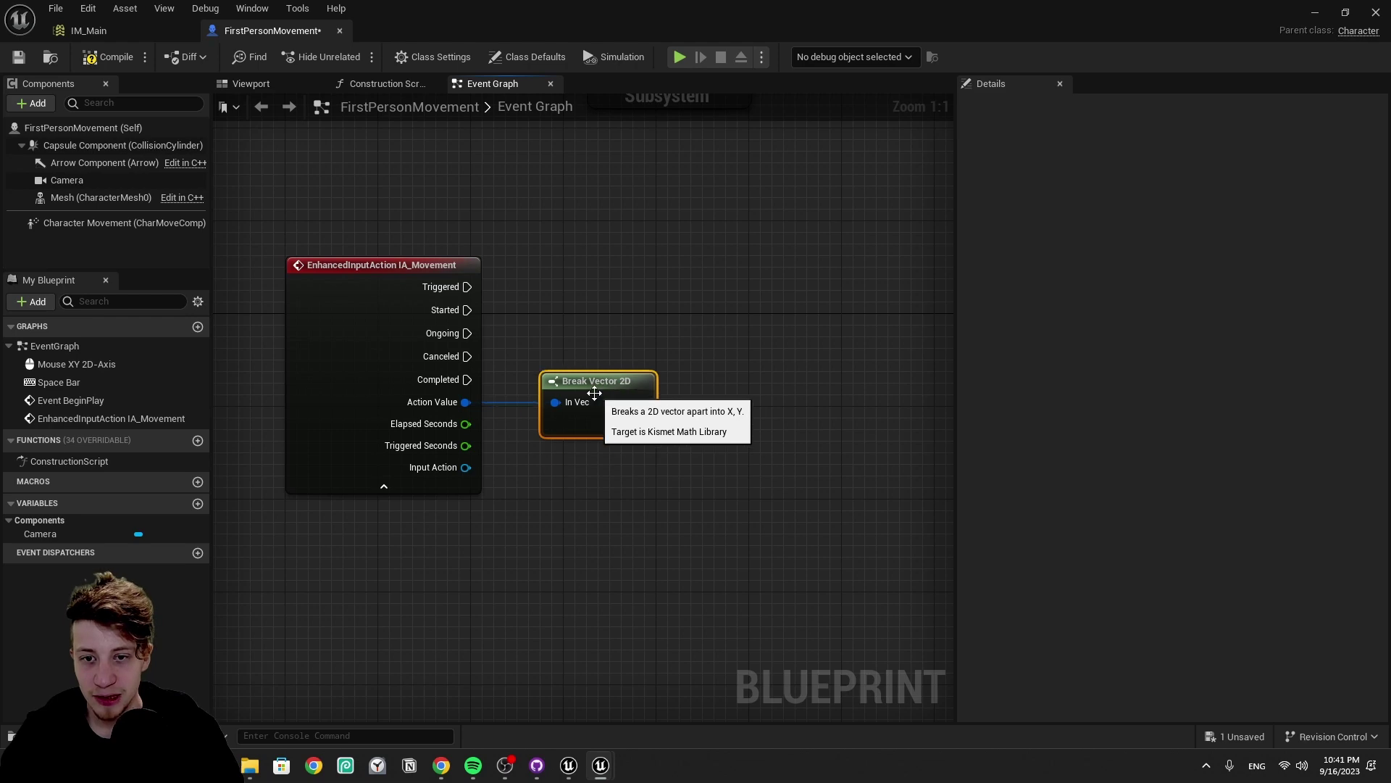
right_drag(796, 392, 702, 440)
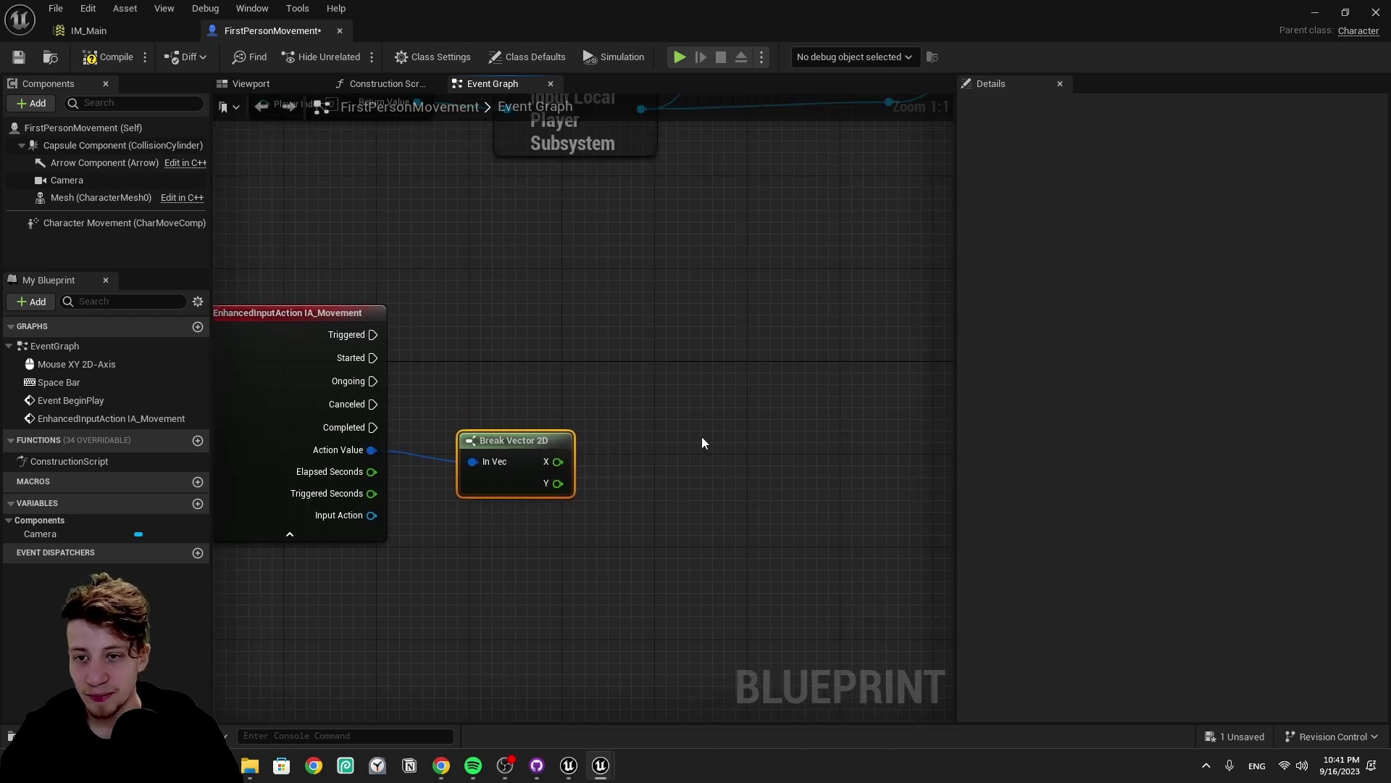
Step: Connect Triggered to a new Add Movement Input node aligned with the Triggered wire
drag(372, 334, 809, 351)
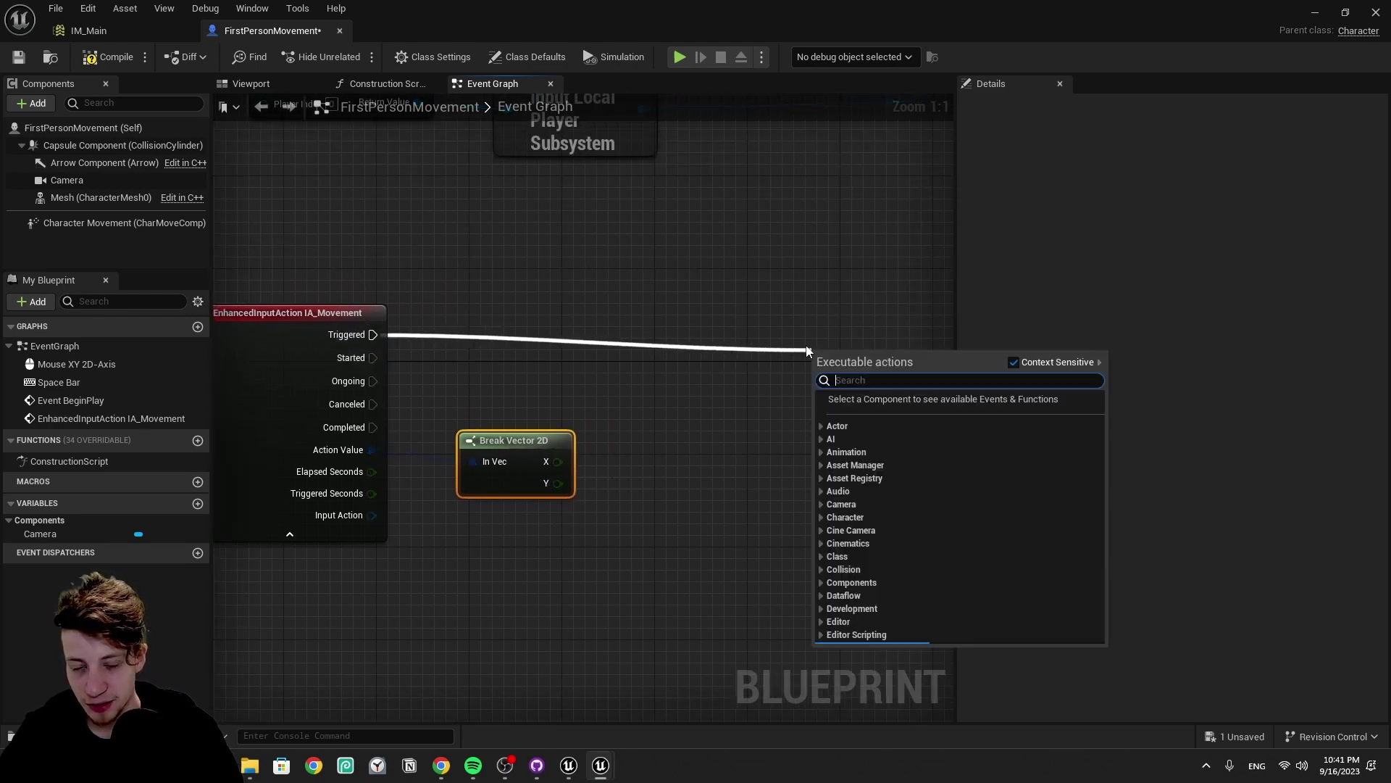
text(add movem)
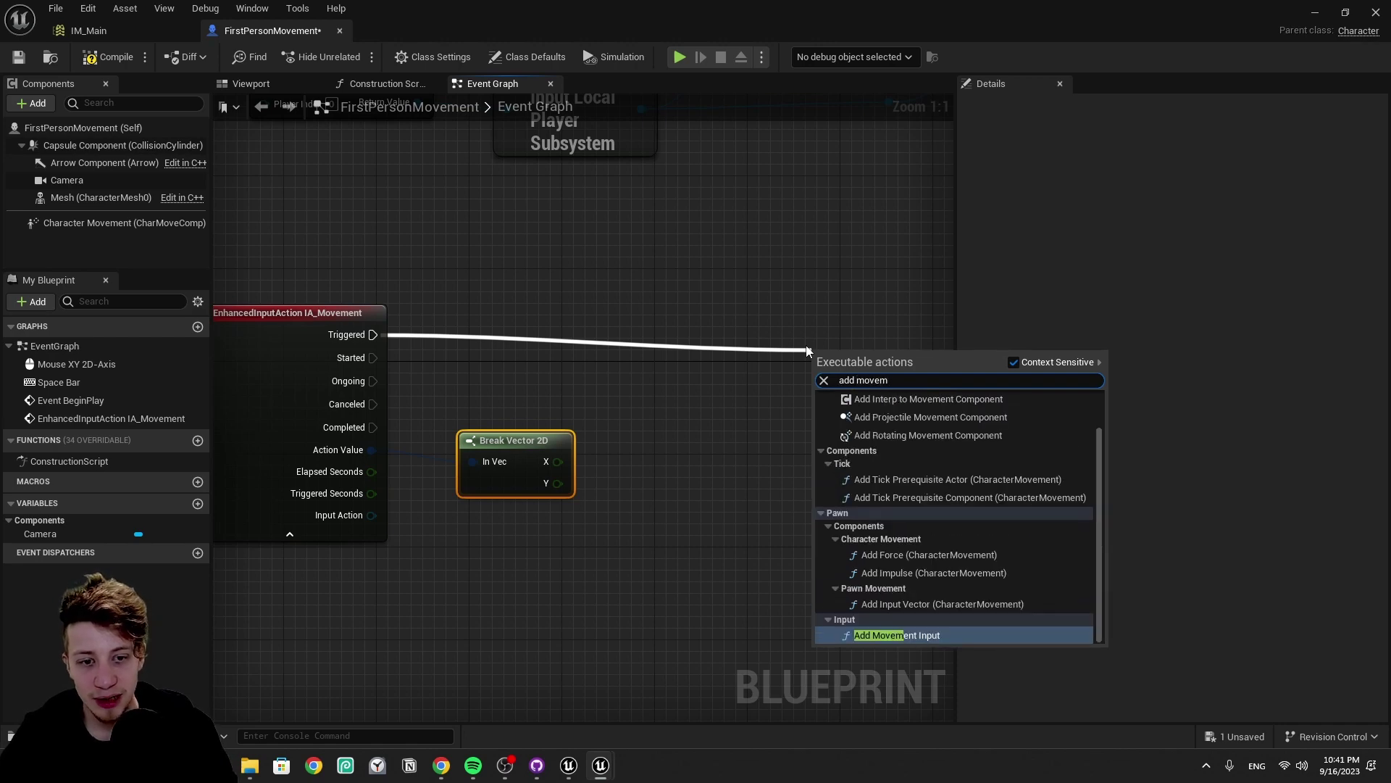
key(Return)
drag(910, 392, 921, 334)
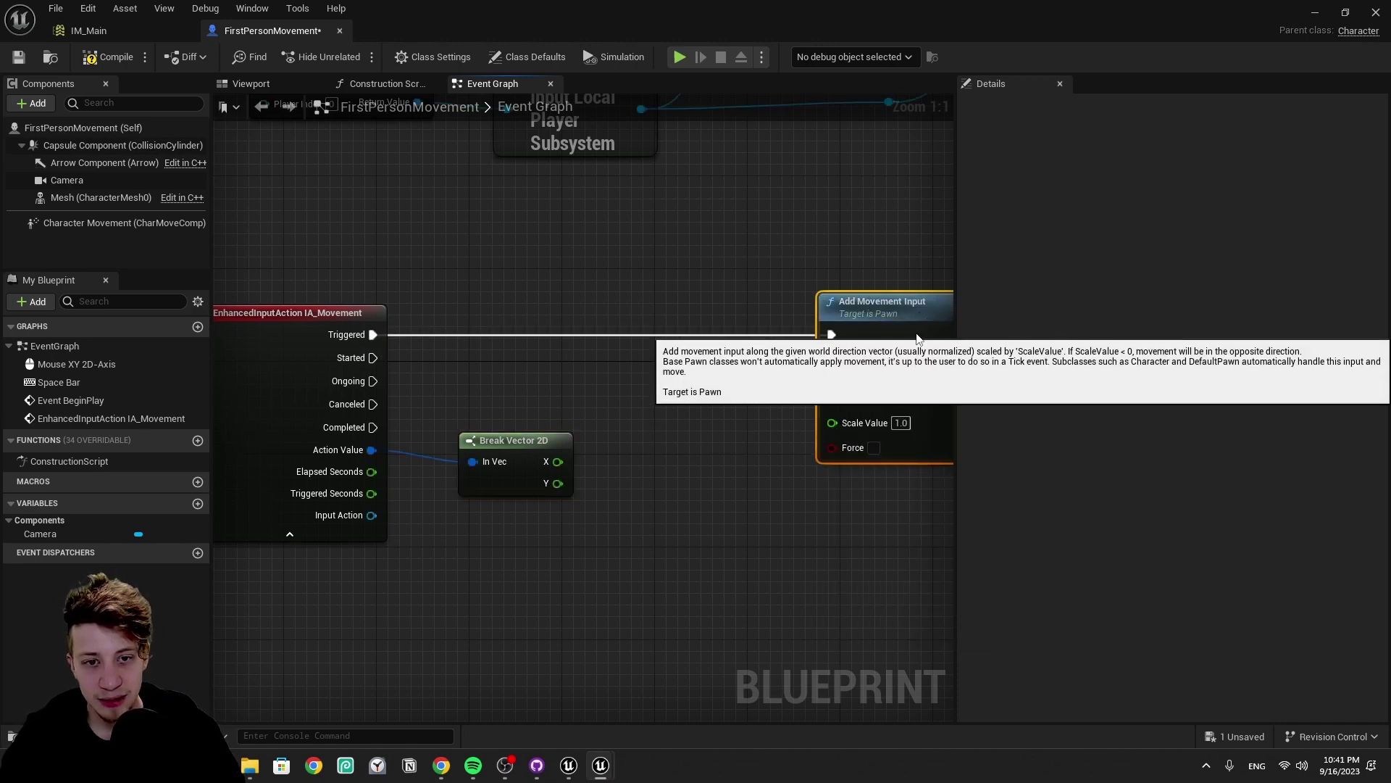
right_drag(391, 465, 280, 449)
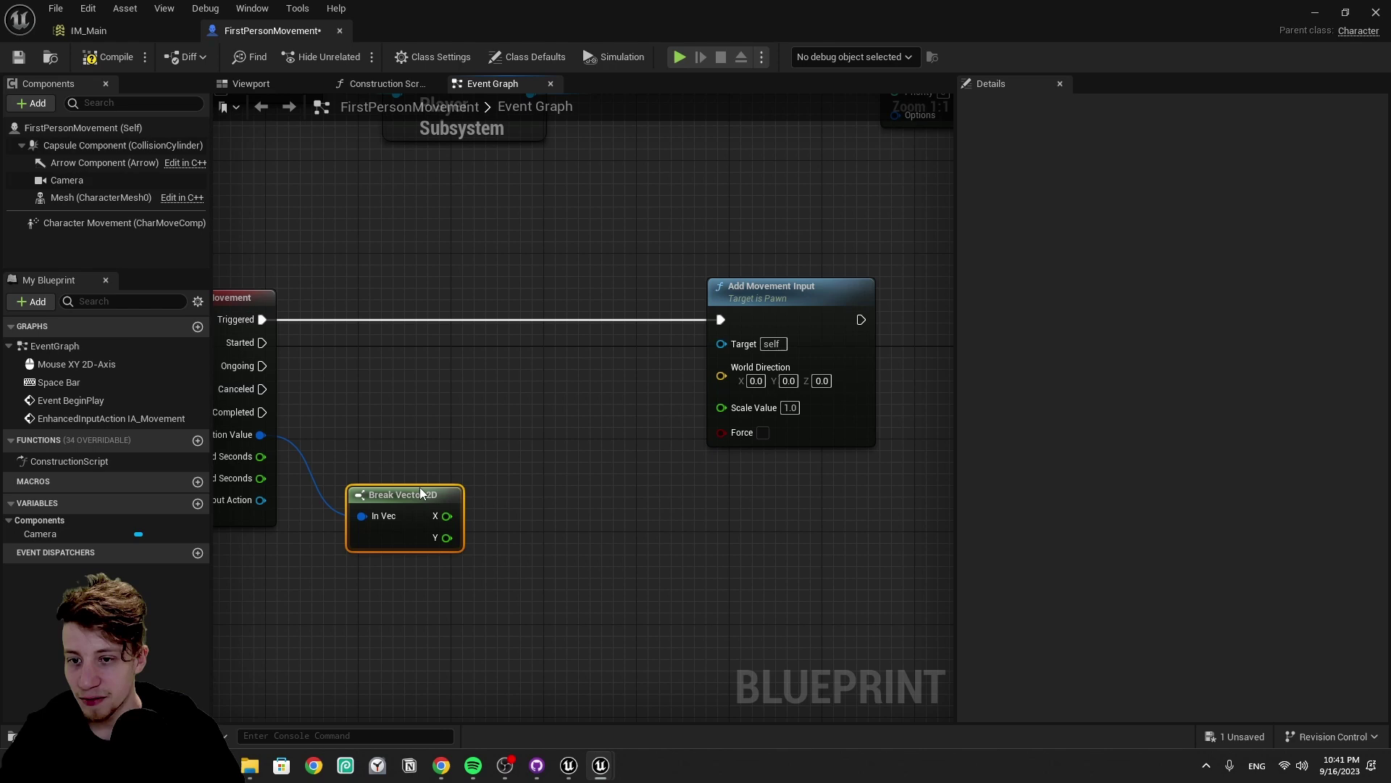
right_drag(429, 490, 545, 456)
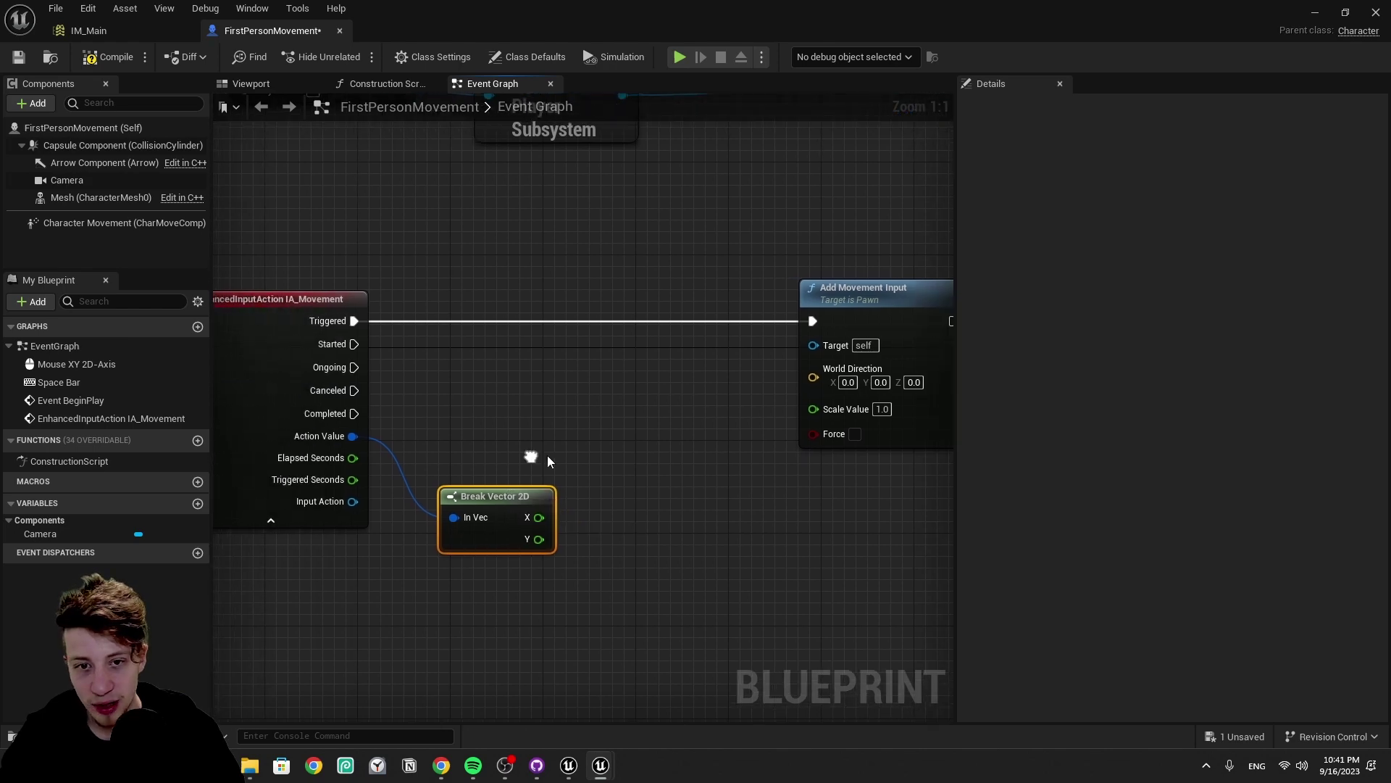
right_click(509, 366)
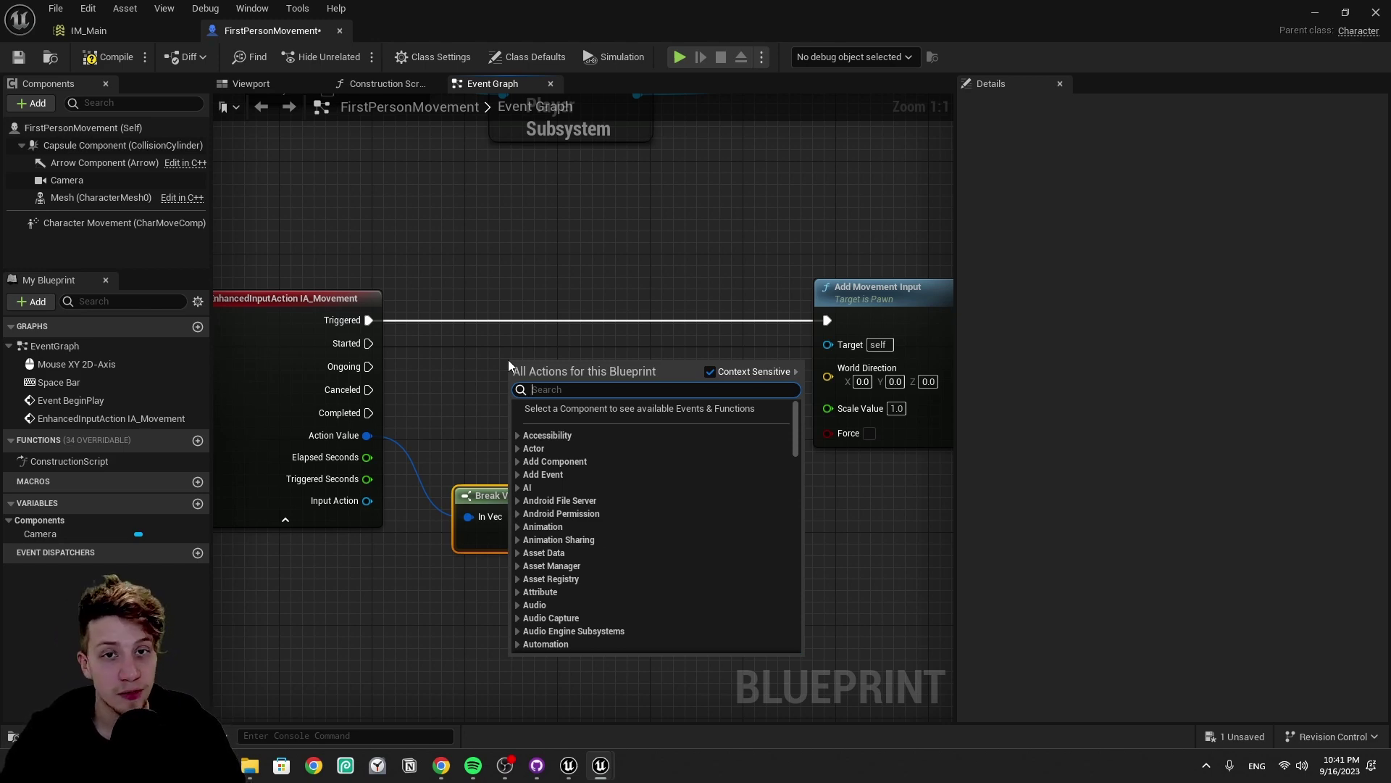
text(get)
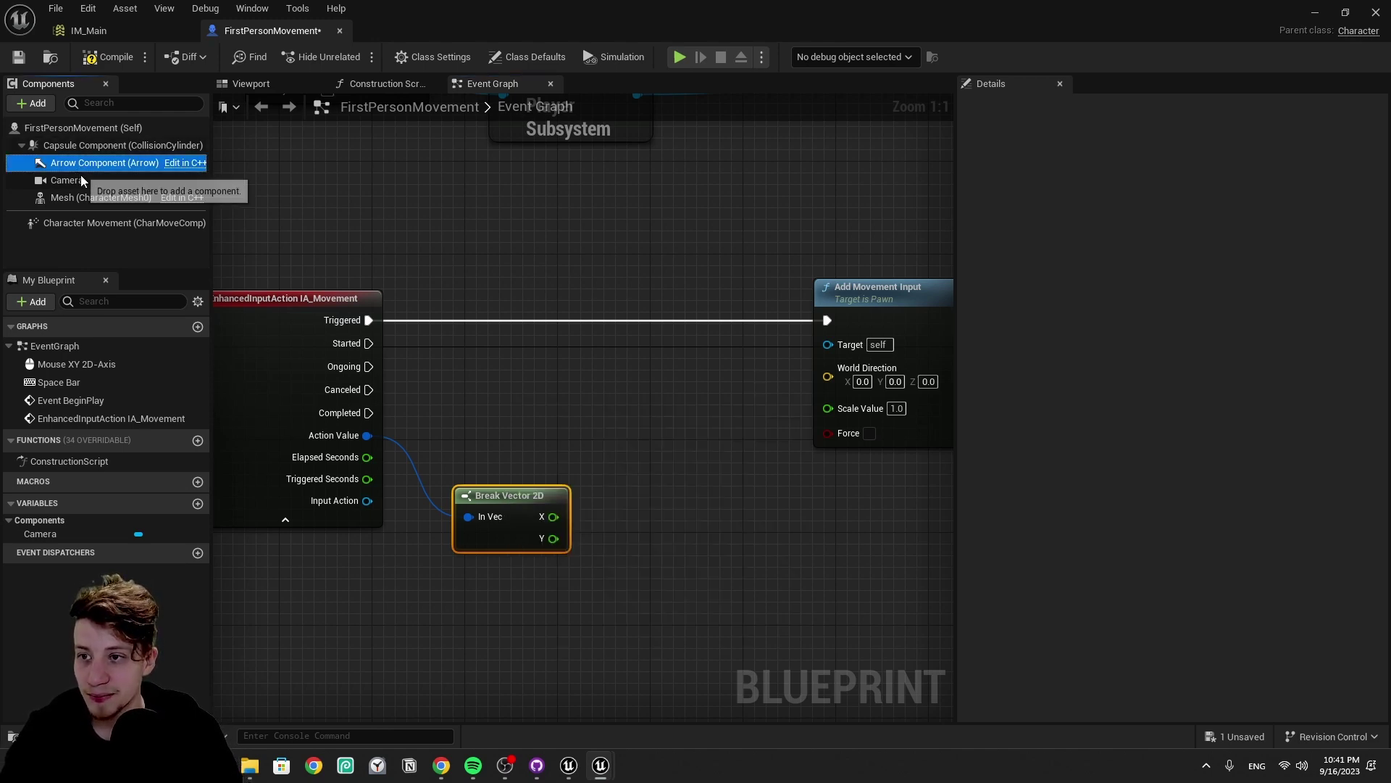
Step: Add Get Right Vector from Camera, multiply the forward vector by X, and place a vector add
drag(81, 175, 532, 447)
text(right)
key(Return)
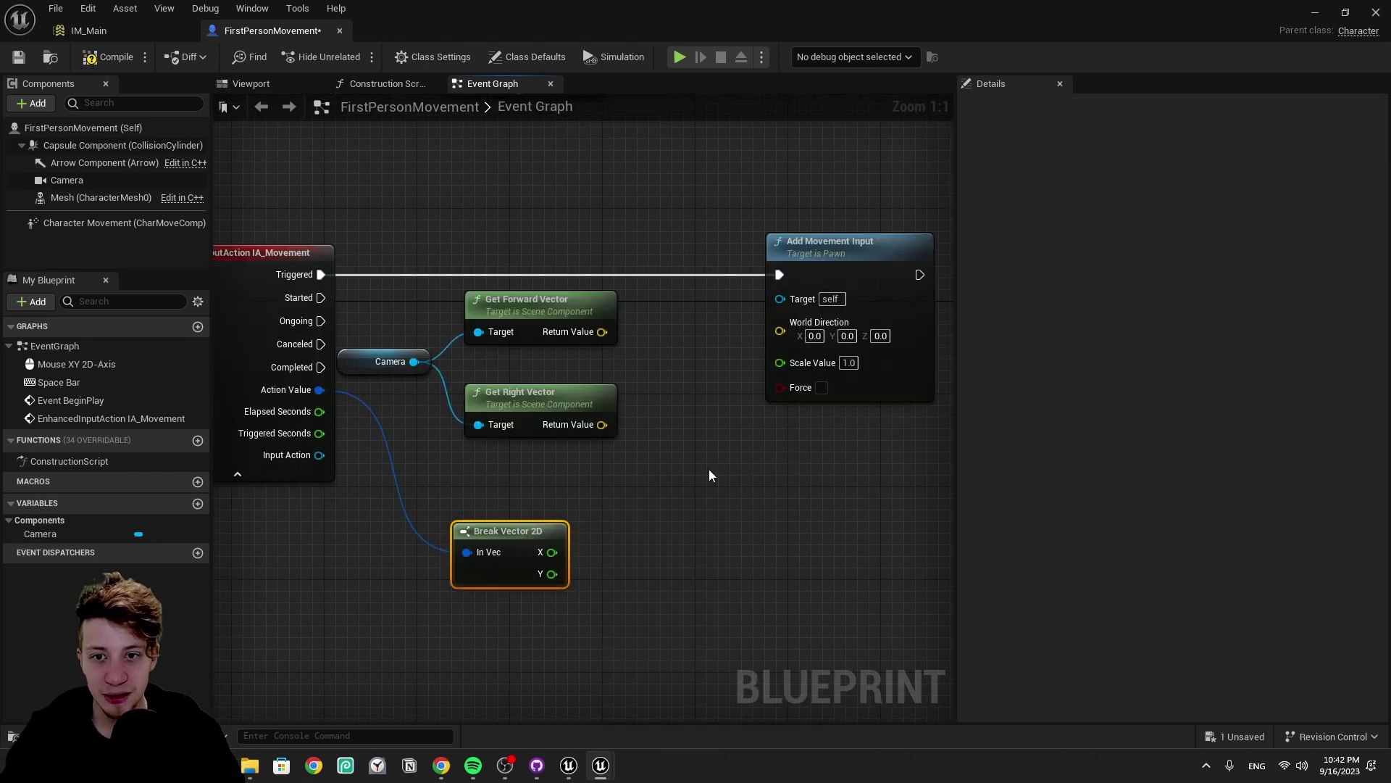
drag(602, 334, 604, 427)
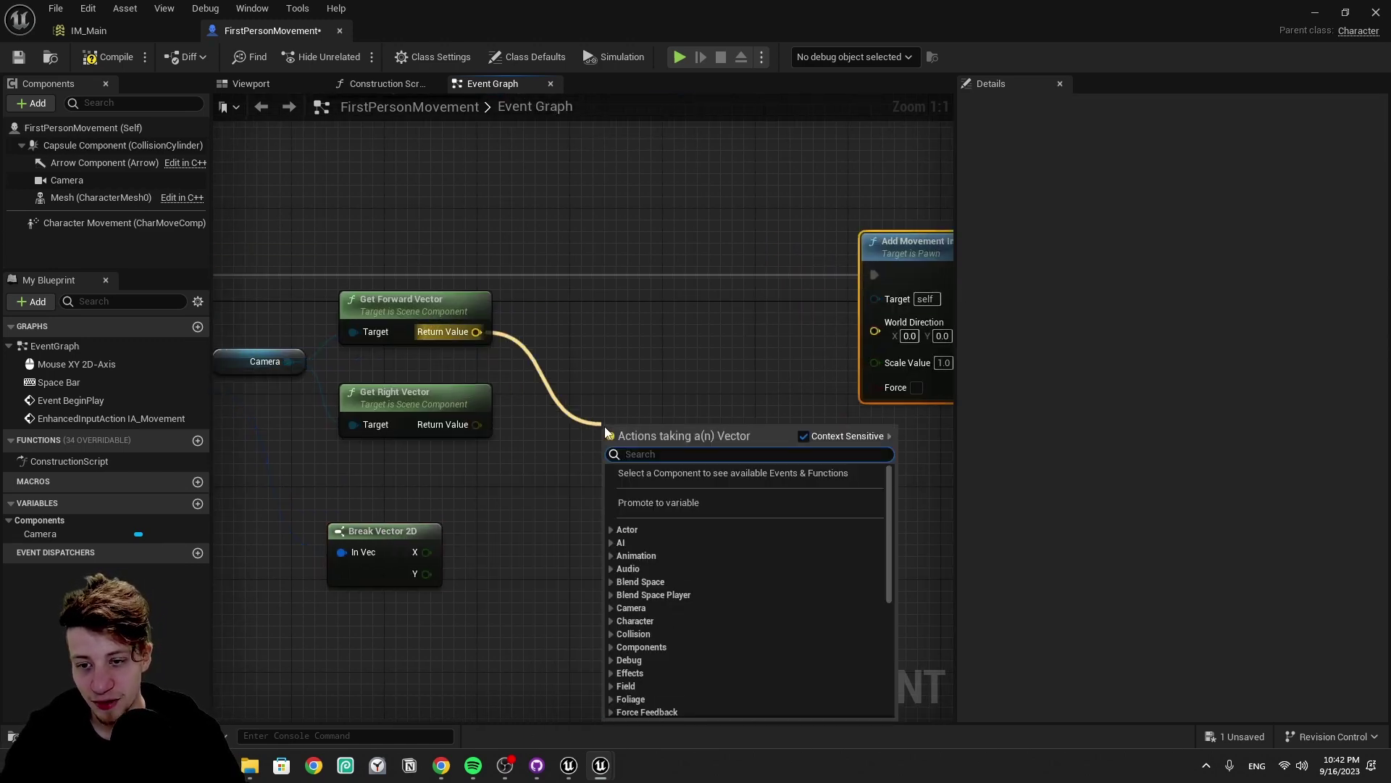
text(*)
key(Return)
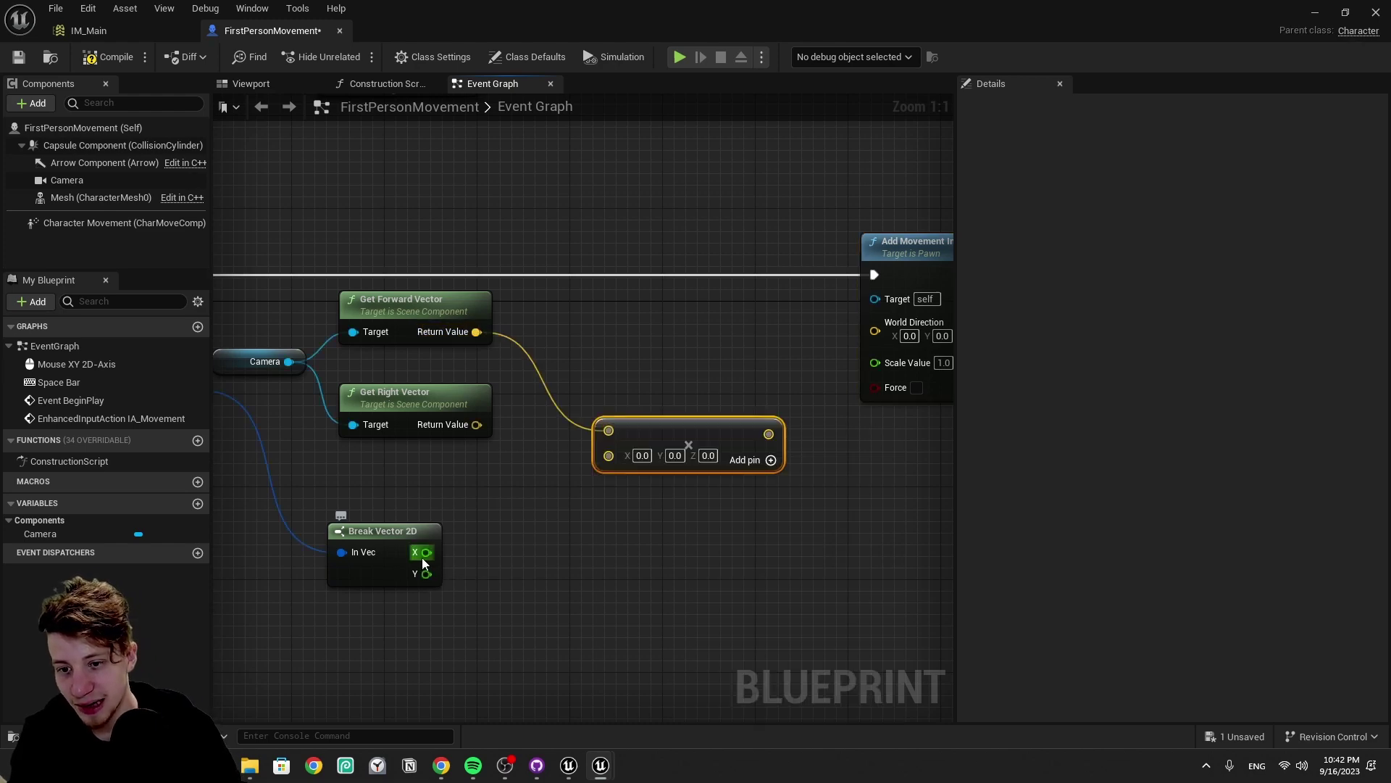
drag(426, 558, 806, 497)
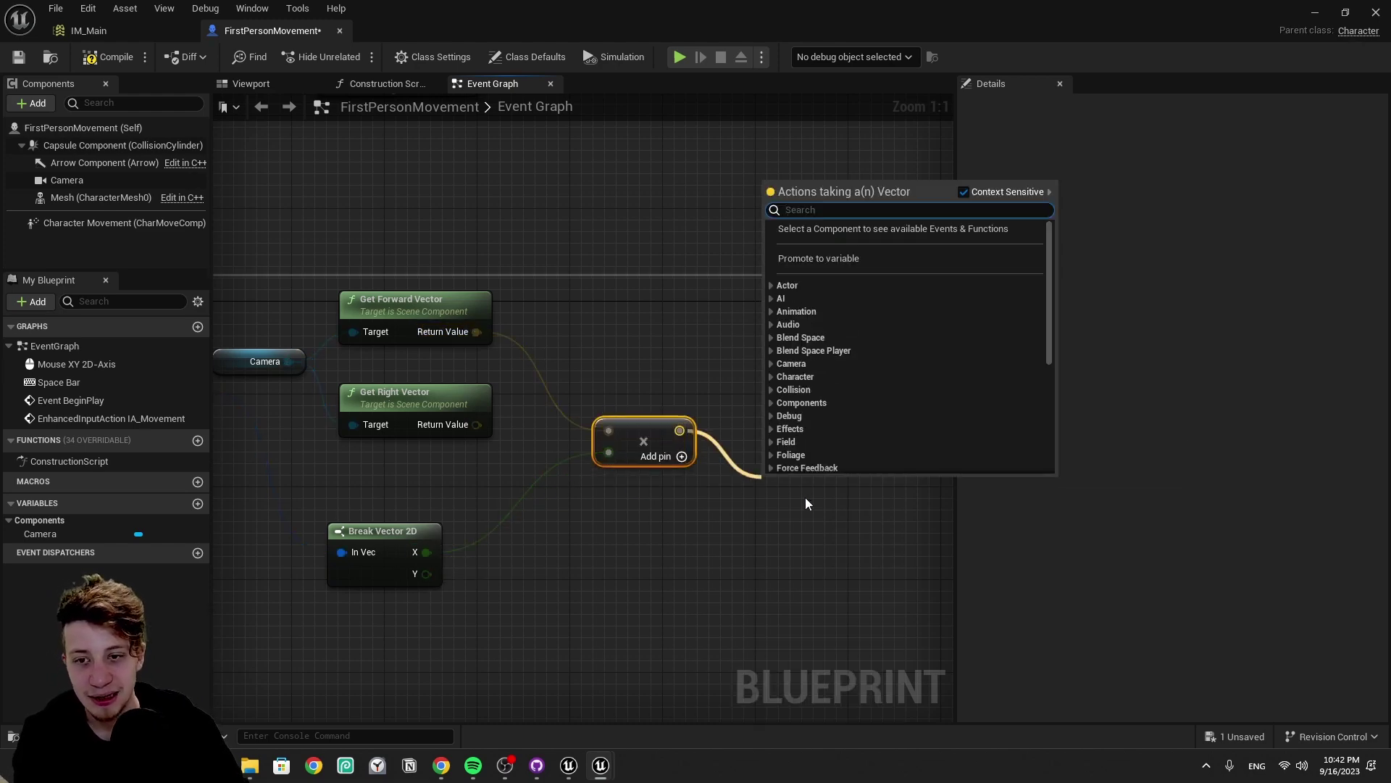
text(+)
key(Return)
Step: Multiply the right vector by Y, sum into World Direction, then compile and play
drag(477, 425, 529, 549)
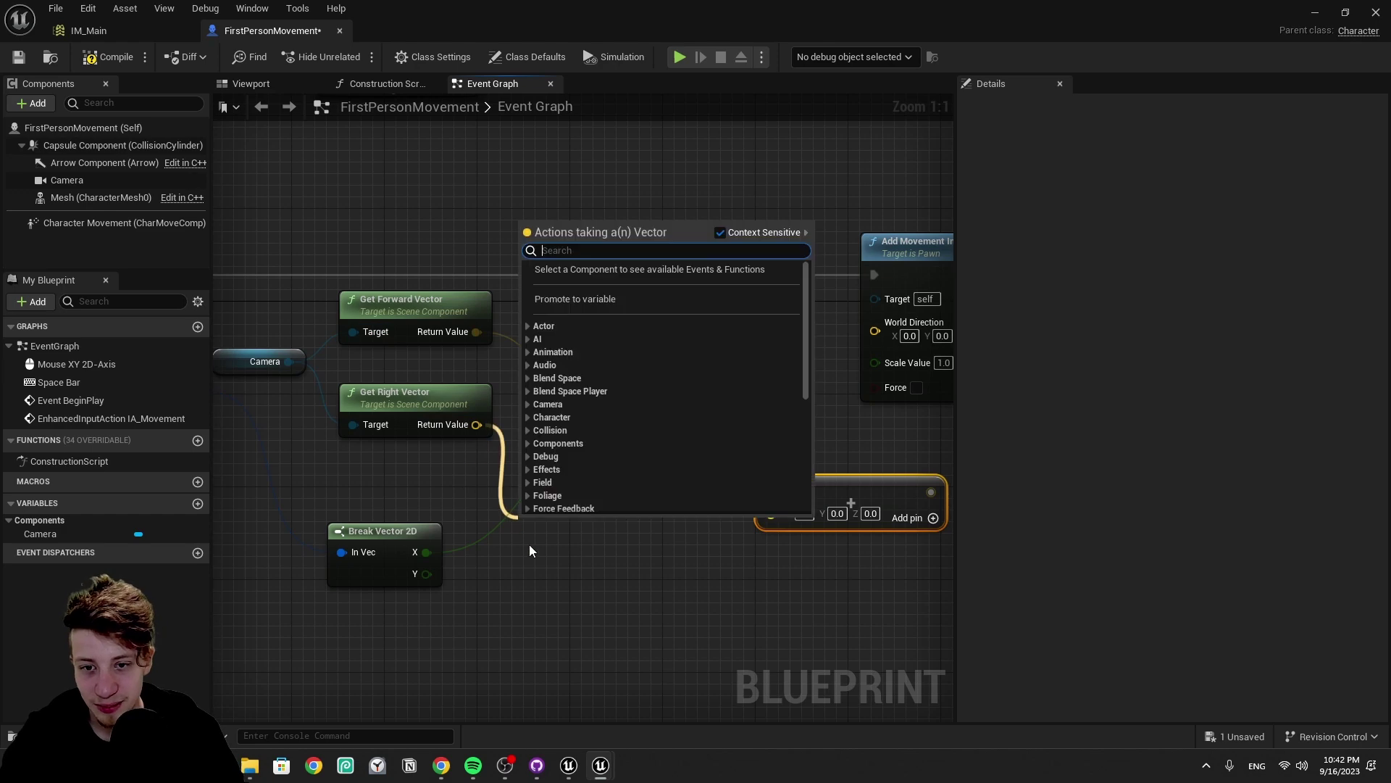
text(*)
key(Return)
drag(427, 574, 716, 512)
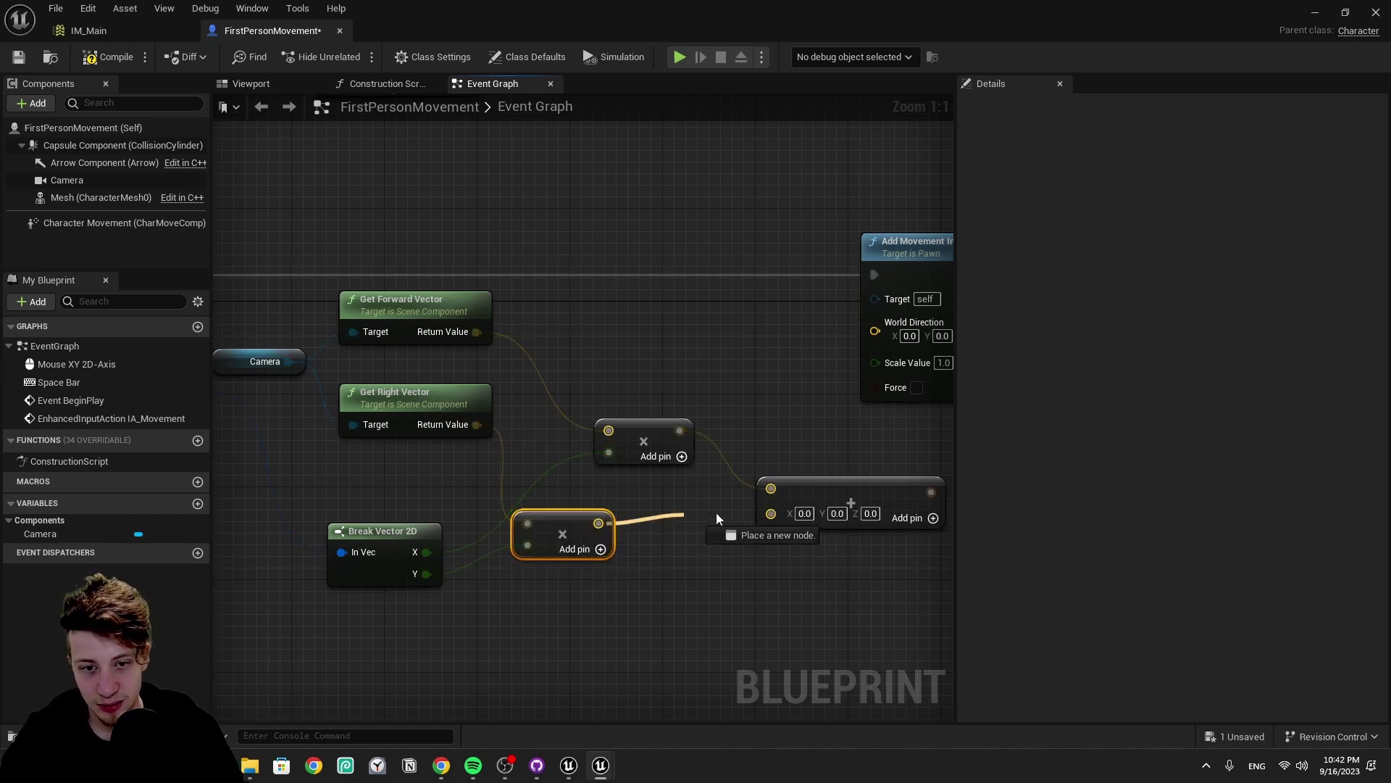
drag(832, 513, 834, 513)
right_drag(870, 519, 727, 495)
drag(702, 460, 747, 299)
click(103, 58)
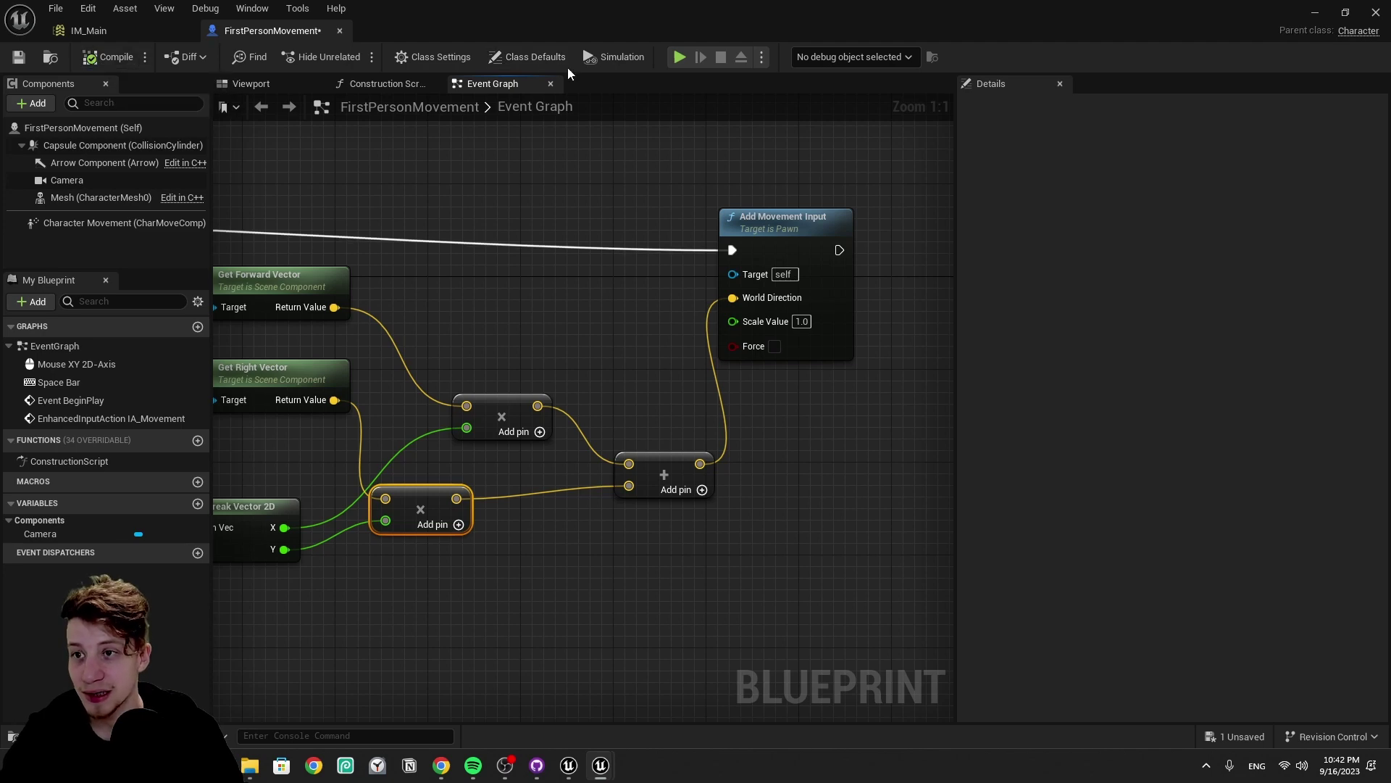
click(680, 57)
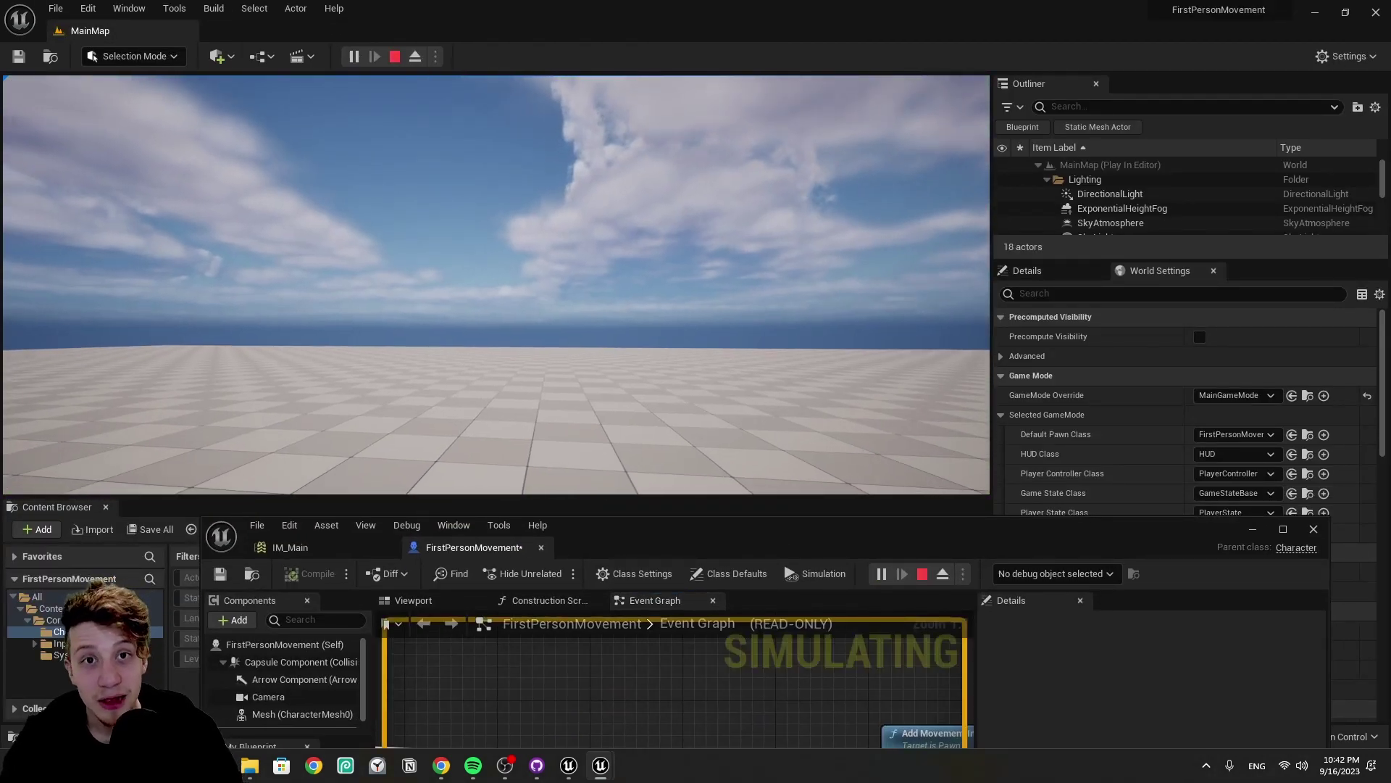
Step: Swap the Get Right/Forward Vector nodes so the right vector feeds the X multiply
key(Escape)
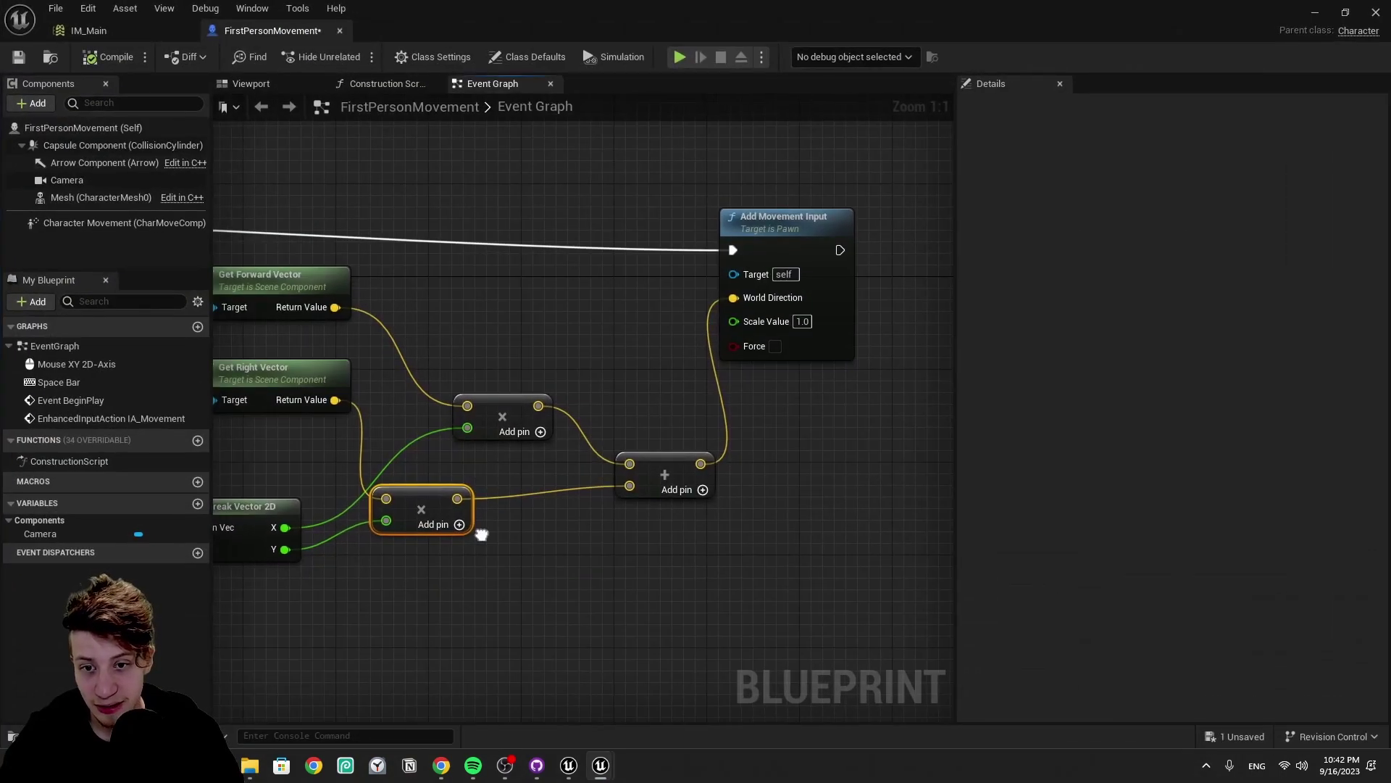
right_drag(481, 534, 710, 517)
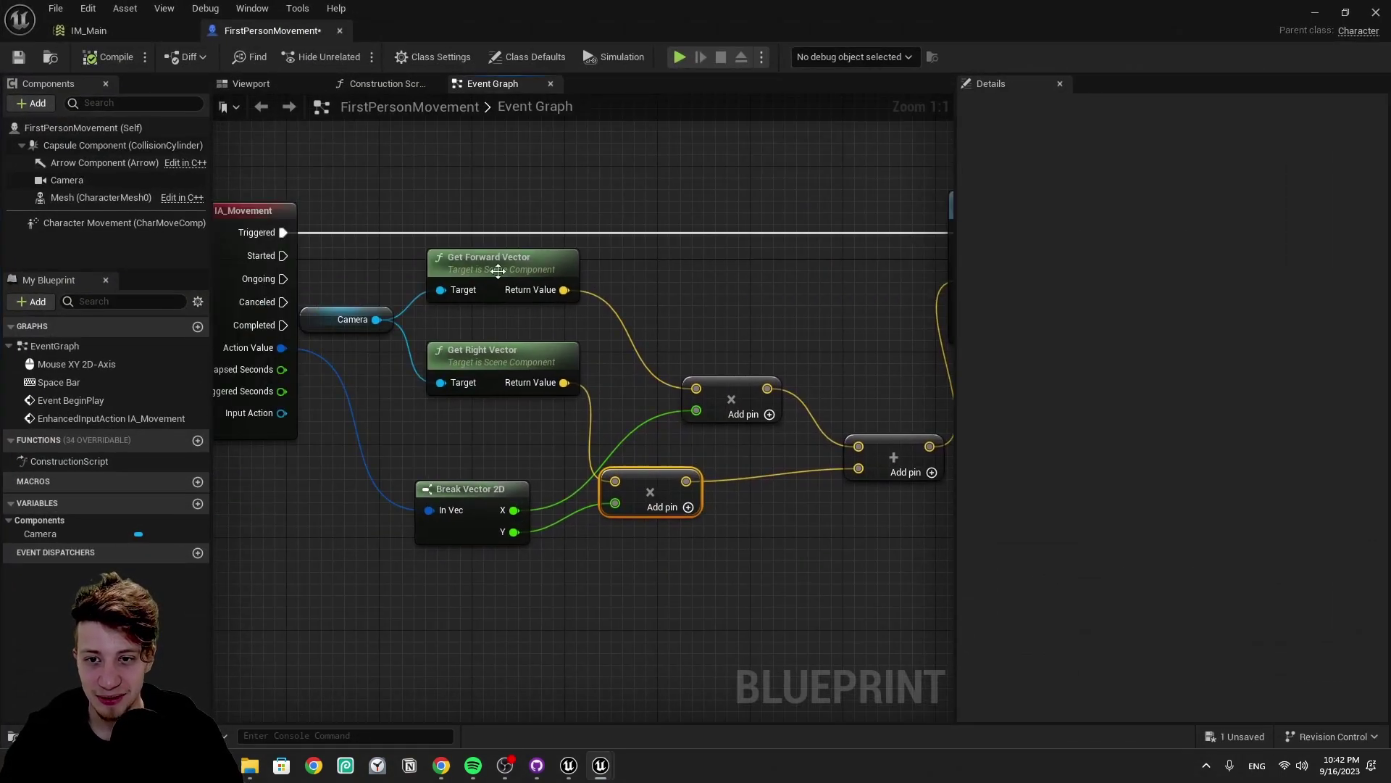
drag(490, 355, 479, 413)
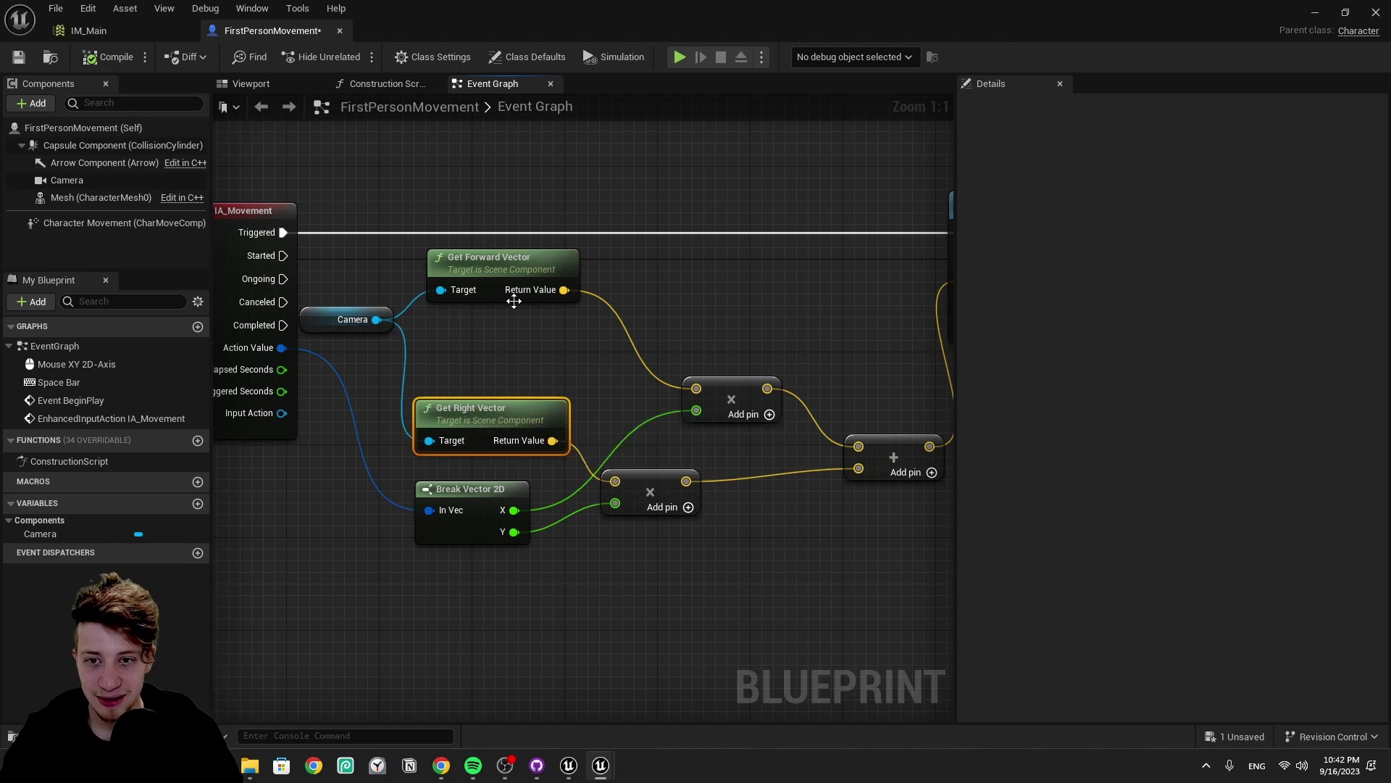
drag(512, 261, 500, 365)
drag(464, 429, 486, 325)
drag(576, 336, 696, 389)
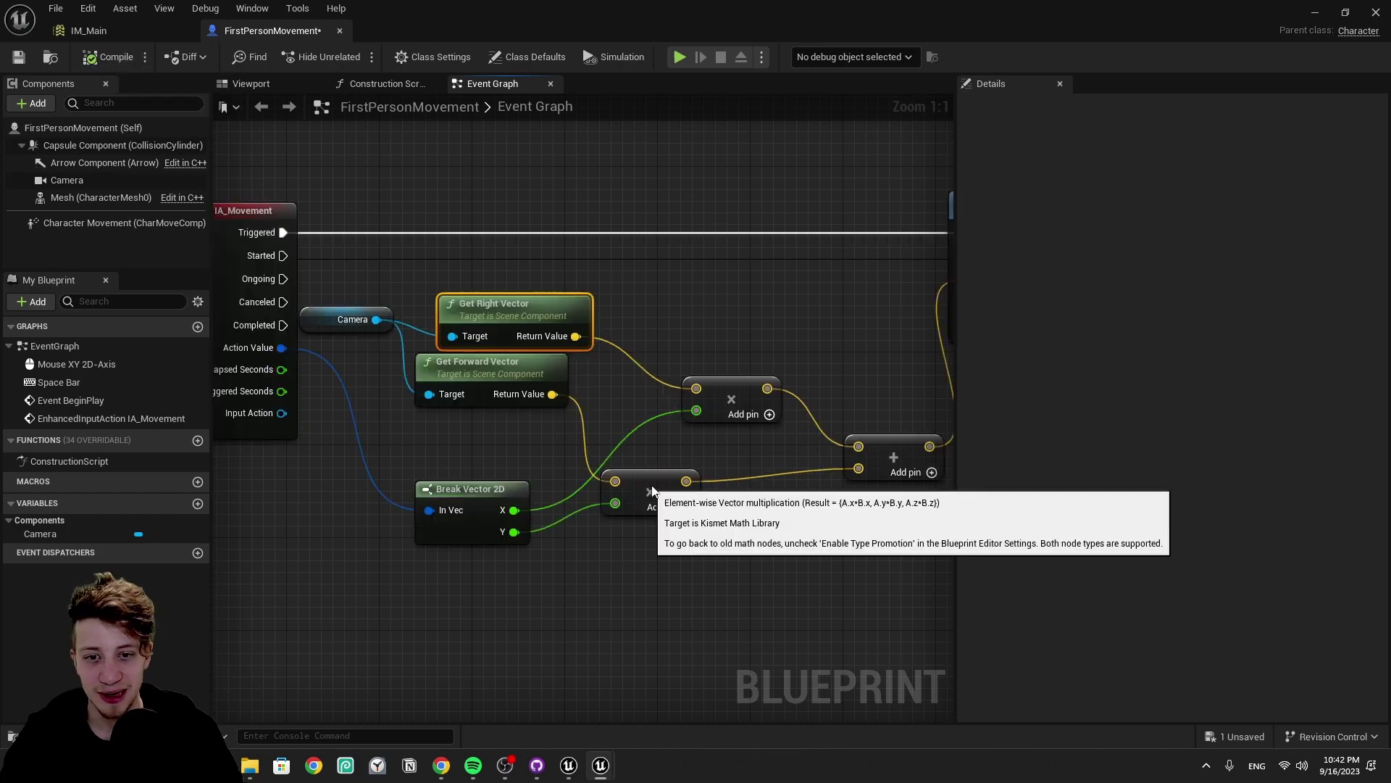
Step: Play-test walking sideways with D, then stop the session
key(alt+p)
key(d)
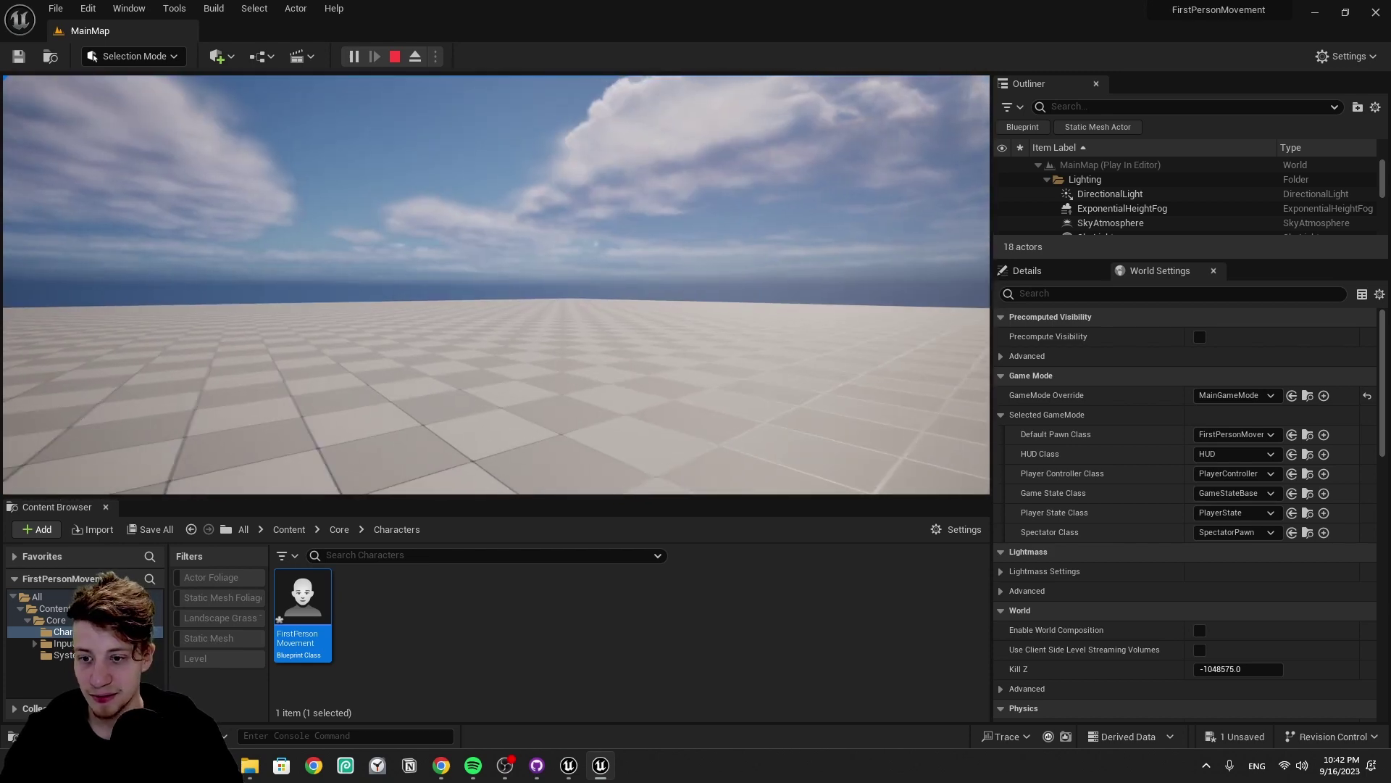
key(Escape)
Step: Reopen FirstPersonMovement and tidy the Break Vector 2D, camera vector, multiply and add nodes
double_click(300, 616)
right_drag(661, 317, 618, 326)
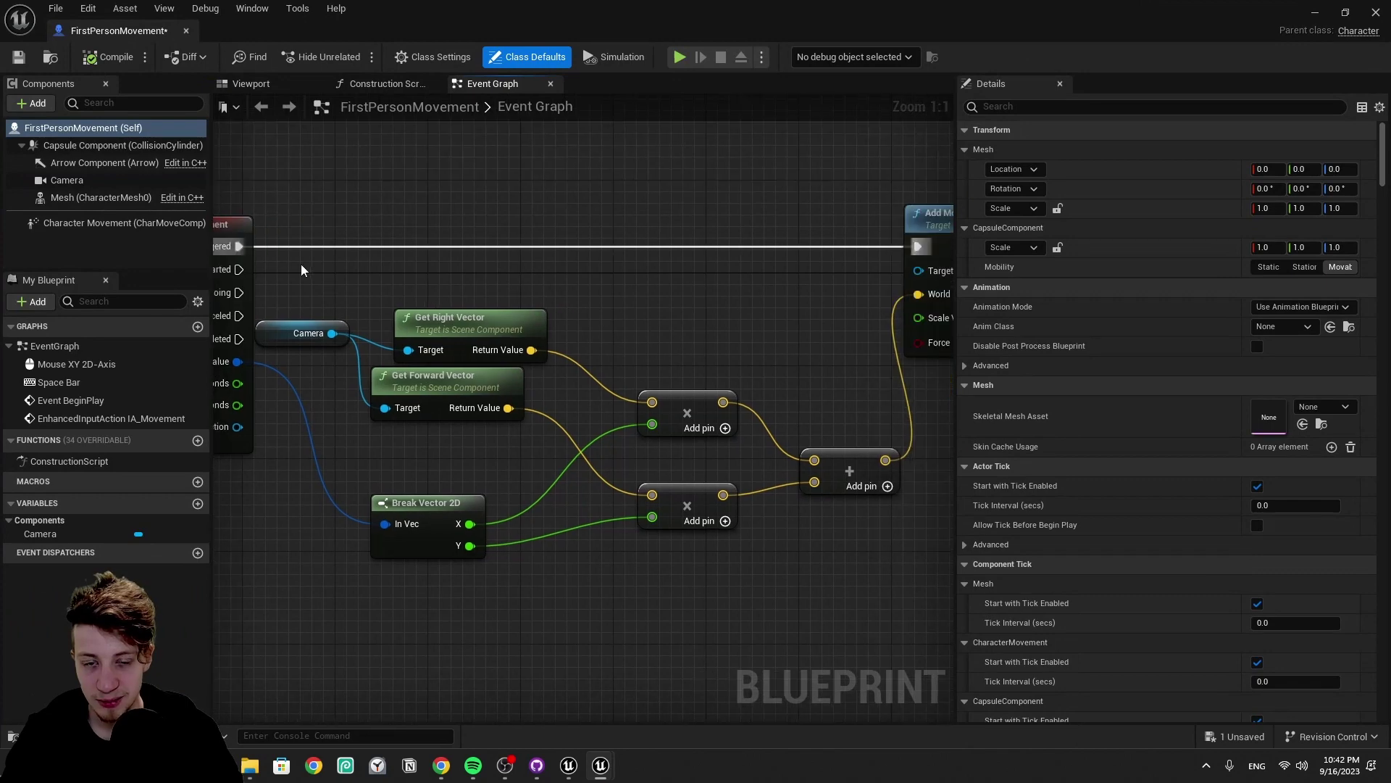
scroll(832, 466, down, 1)
click(656, 239)
right_drag(656, 239, 847, 236)
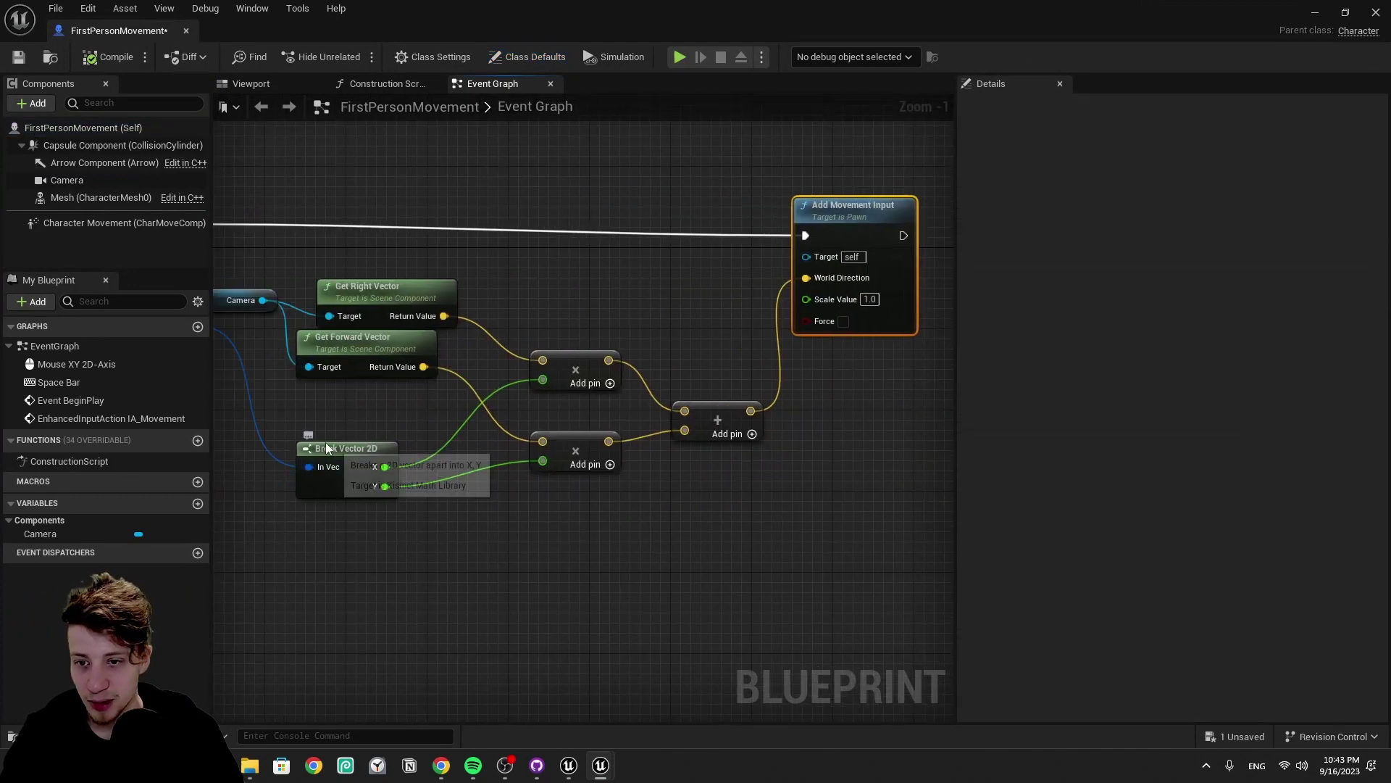
drag(325, 444, 314, 413)
right_drag(315, 413, 433, 420)
click(475, 371)
drag(476, 371, 475, 381)
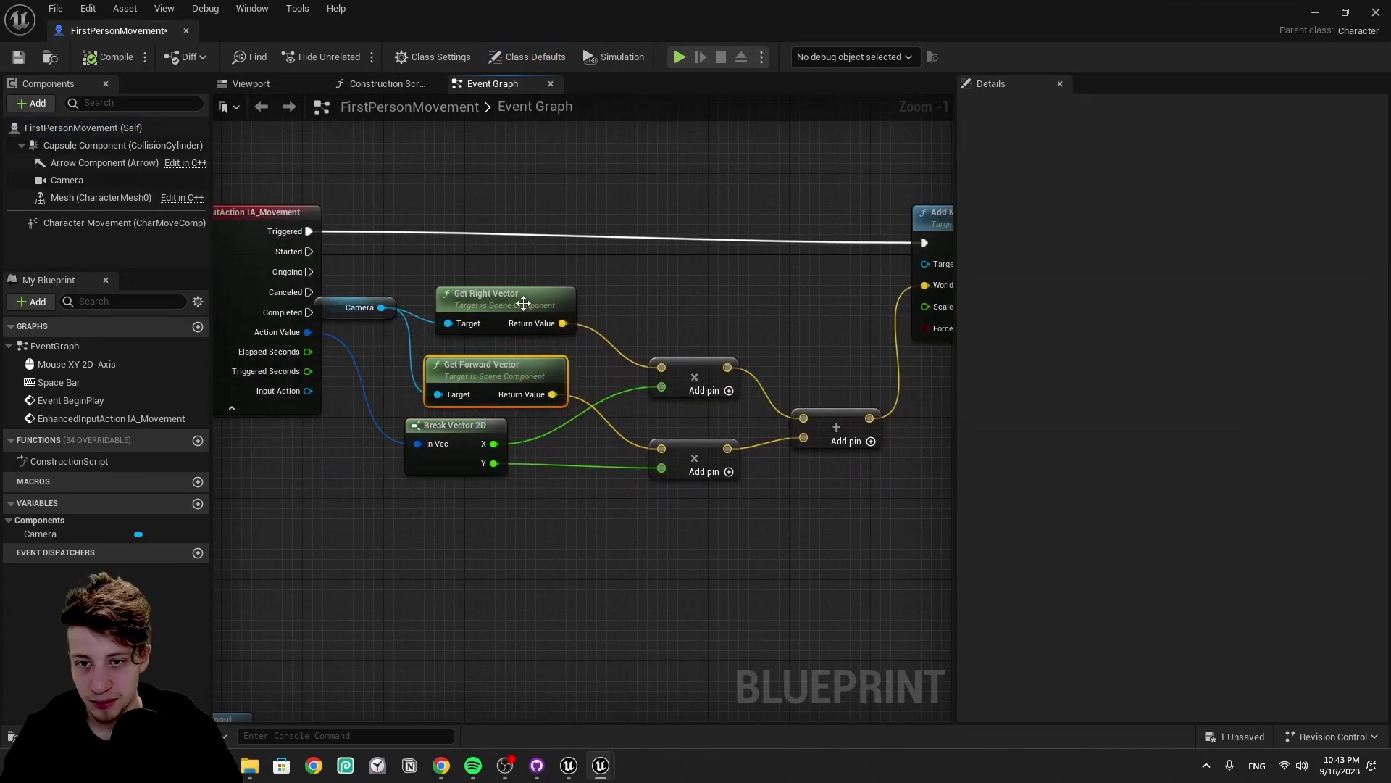
drag(521, 305, 511, 295)
drag(785, 310, 734, 393)
drag(707, 451, 697, 400)
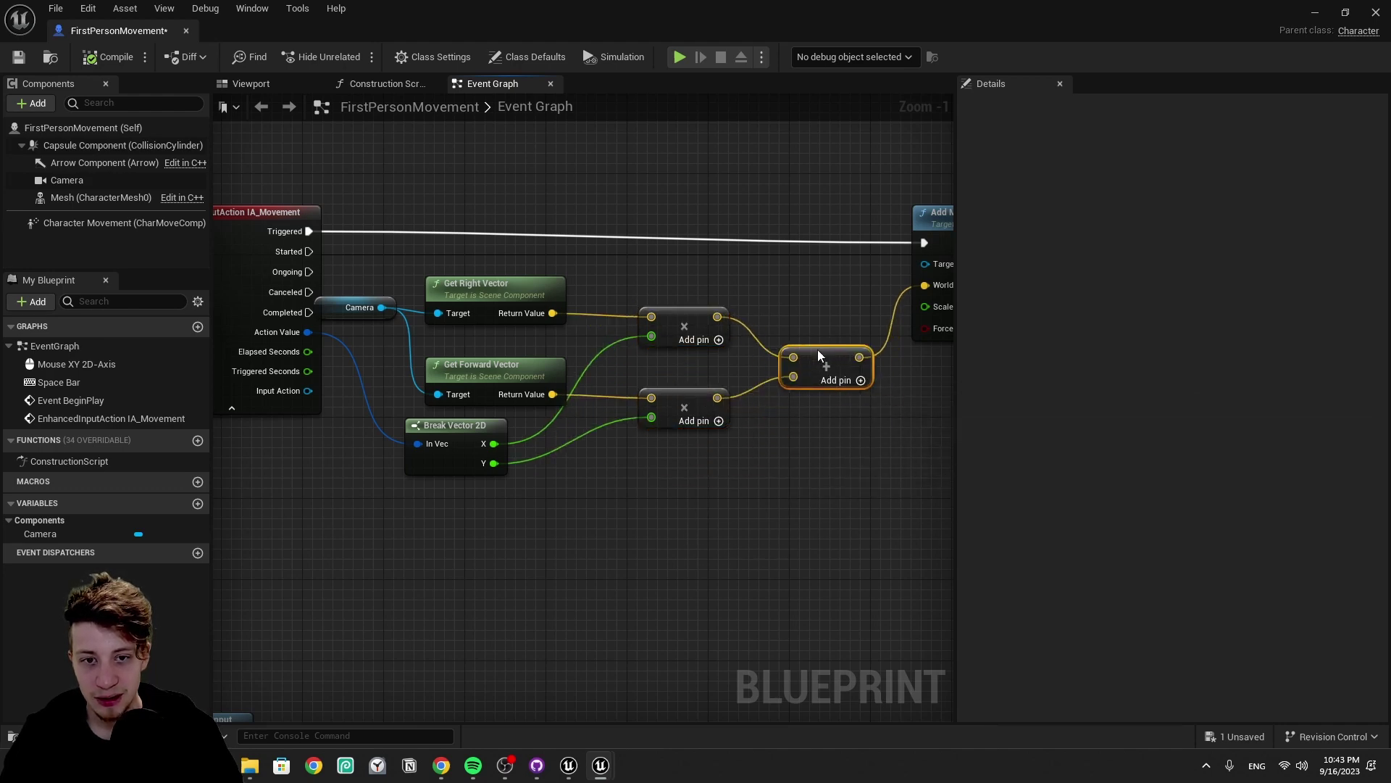
drag(817, 349, 798, 332)
Step: Collapse the direction nodes into a pure MovementDirection function placed beside IA_Movement
drag(866, 500, 349, 255)
right_click(483, 293)
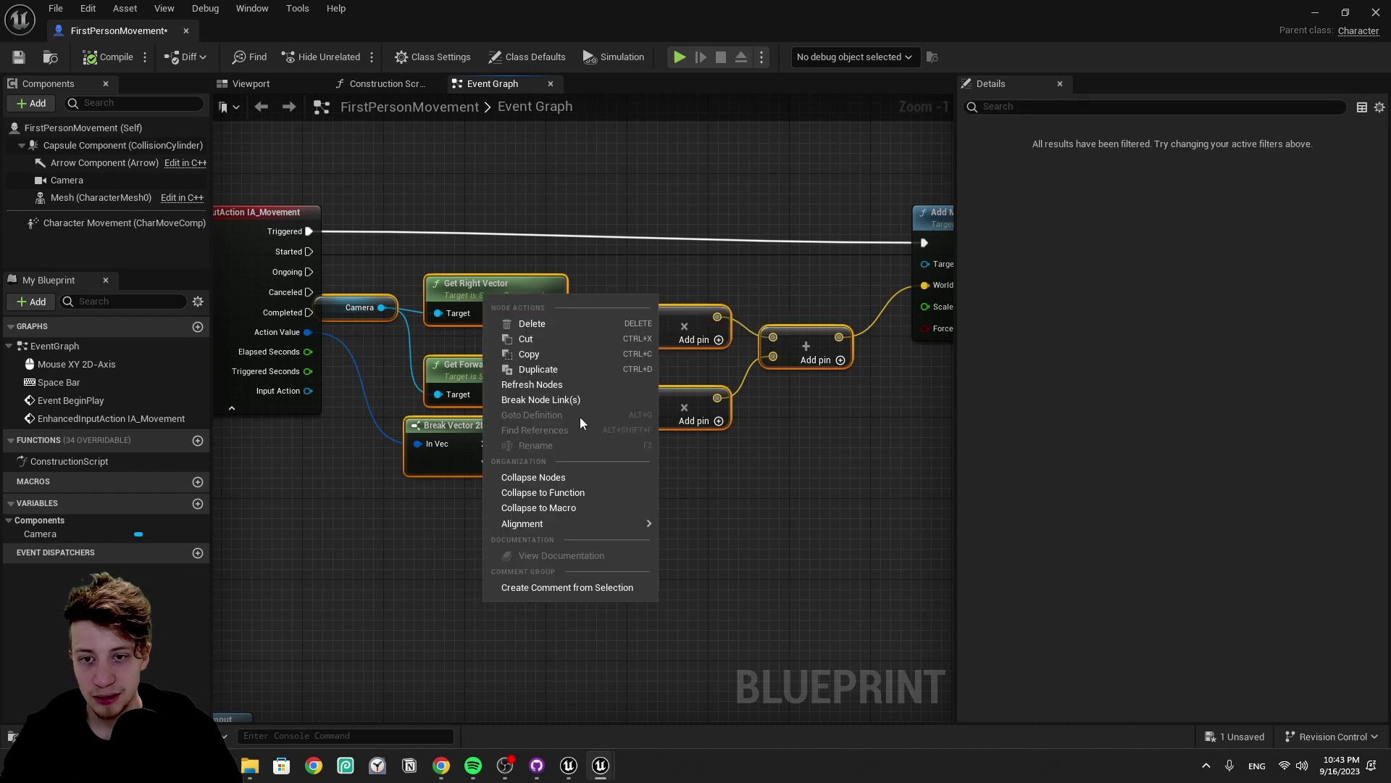
click(580, 493)
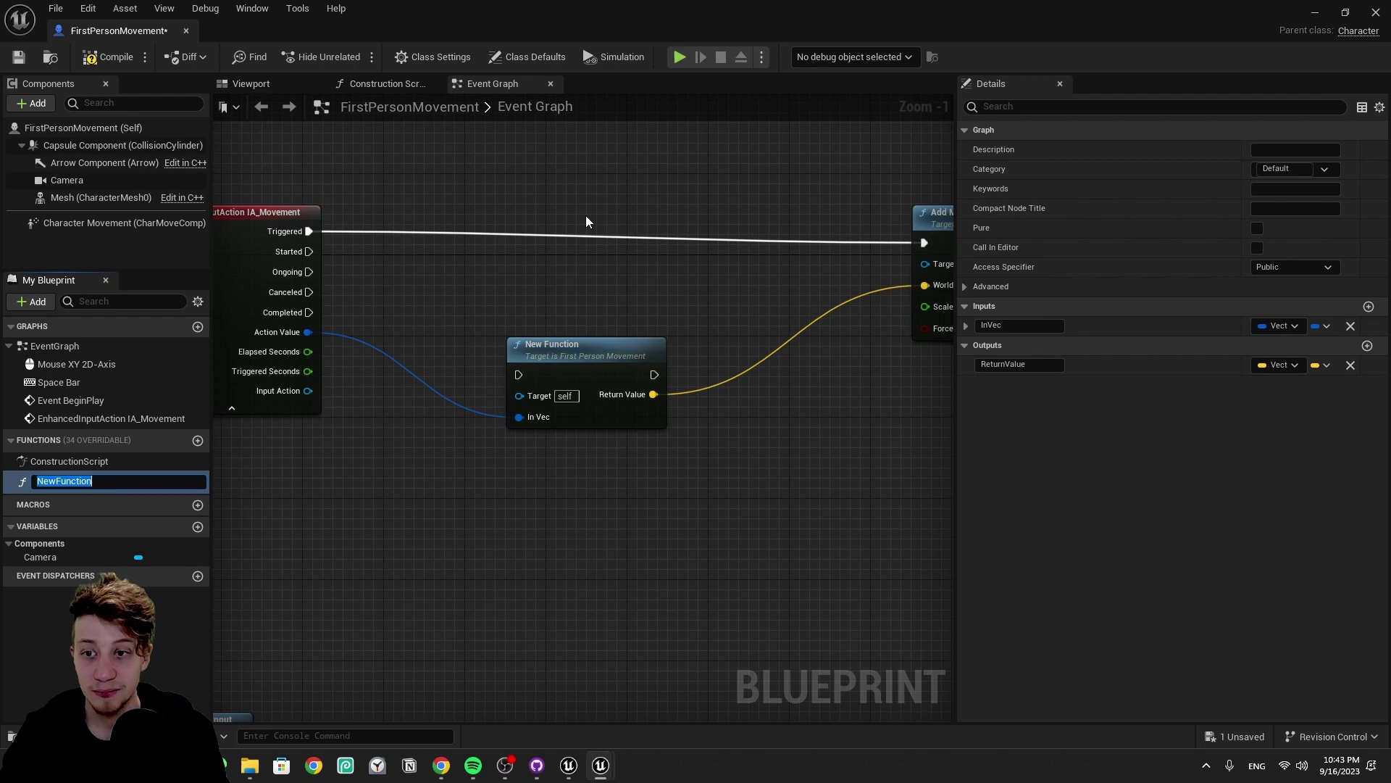
text(MovementDirection)
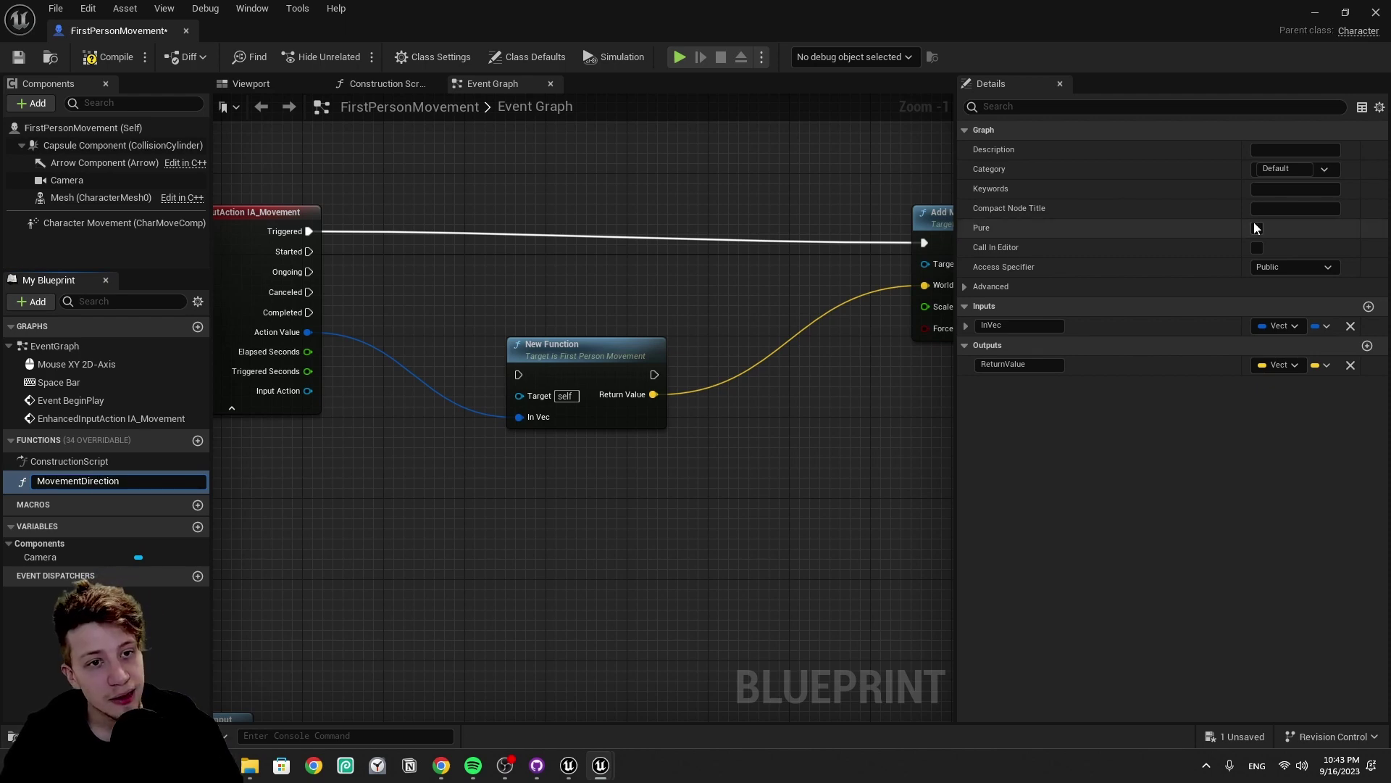
click(1259, 229)
drag(519, 362, 455, 329)
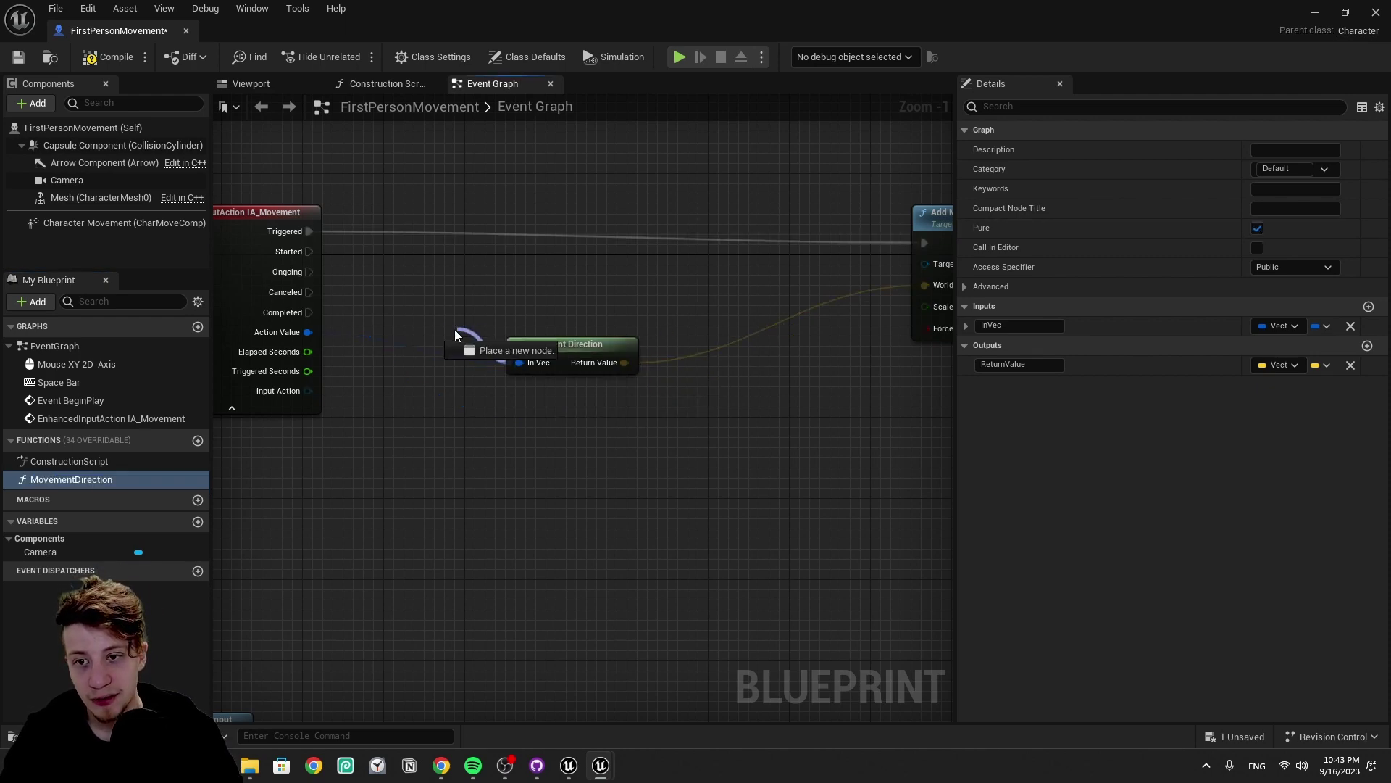
drag(569, 344, 407, 315)
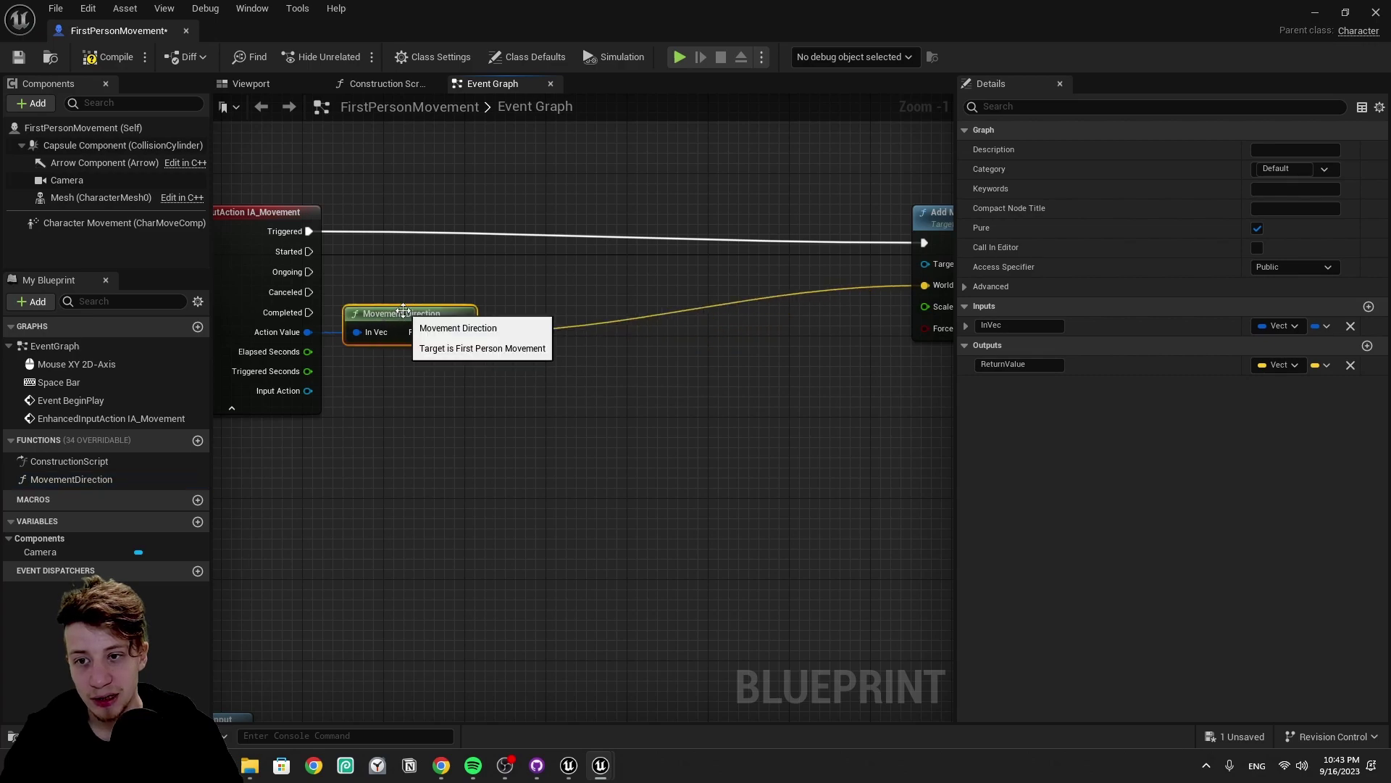
Step: Clear the selection and save the blueprint with Ctrl+S
click(745, 579)
scroll(745, 579, down, 3)
key(ctrl+s)
scroll(746, 577, down, 6)
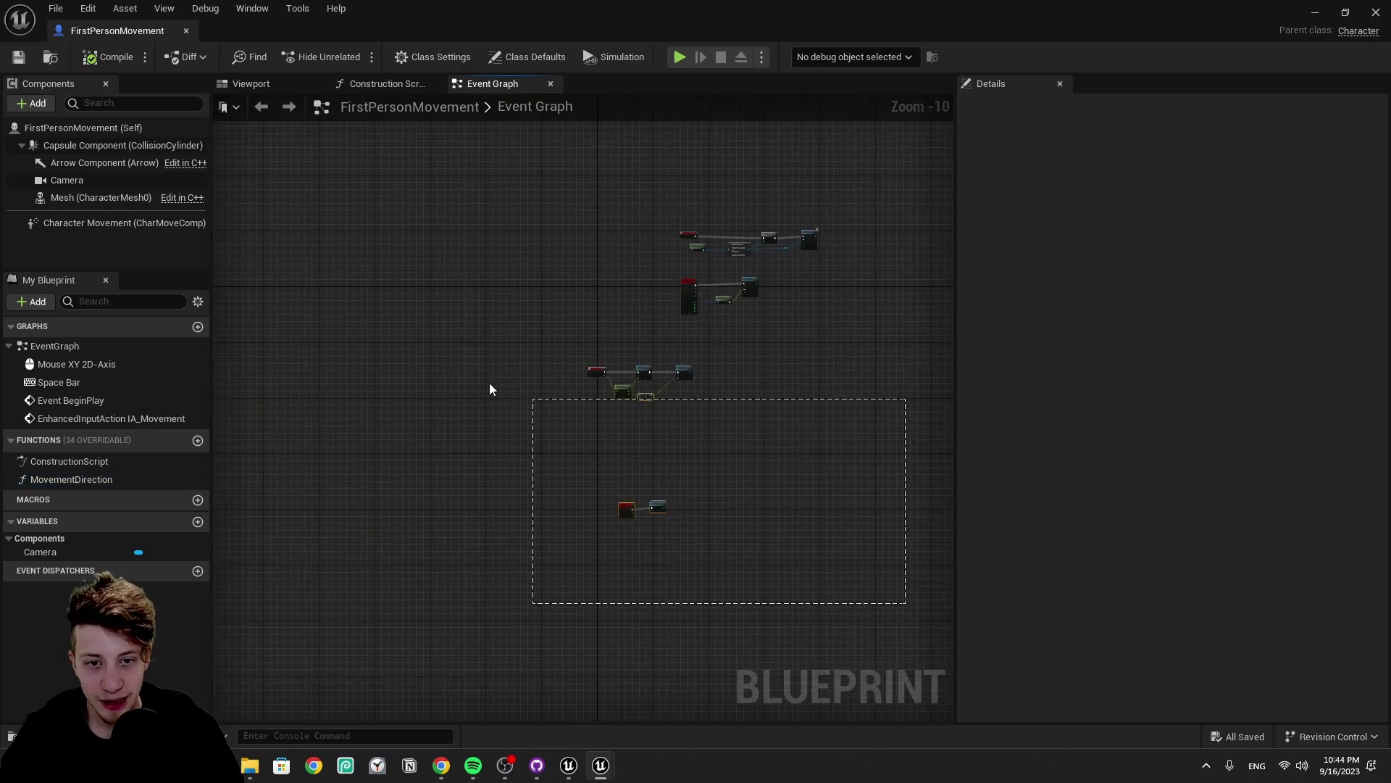
Step: Reposition the IA_Movement, Movement Direction and Add Movement Input group
drag(489, 389, 531, 379)
scroll(730, 298, up, 6)
drag(846, 344, 569, 266)
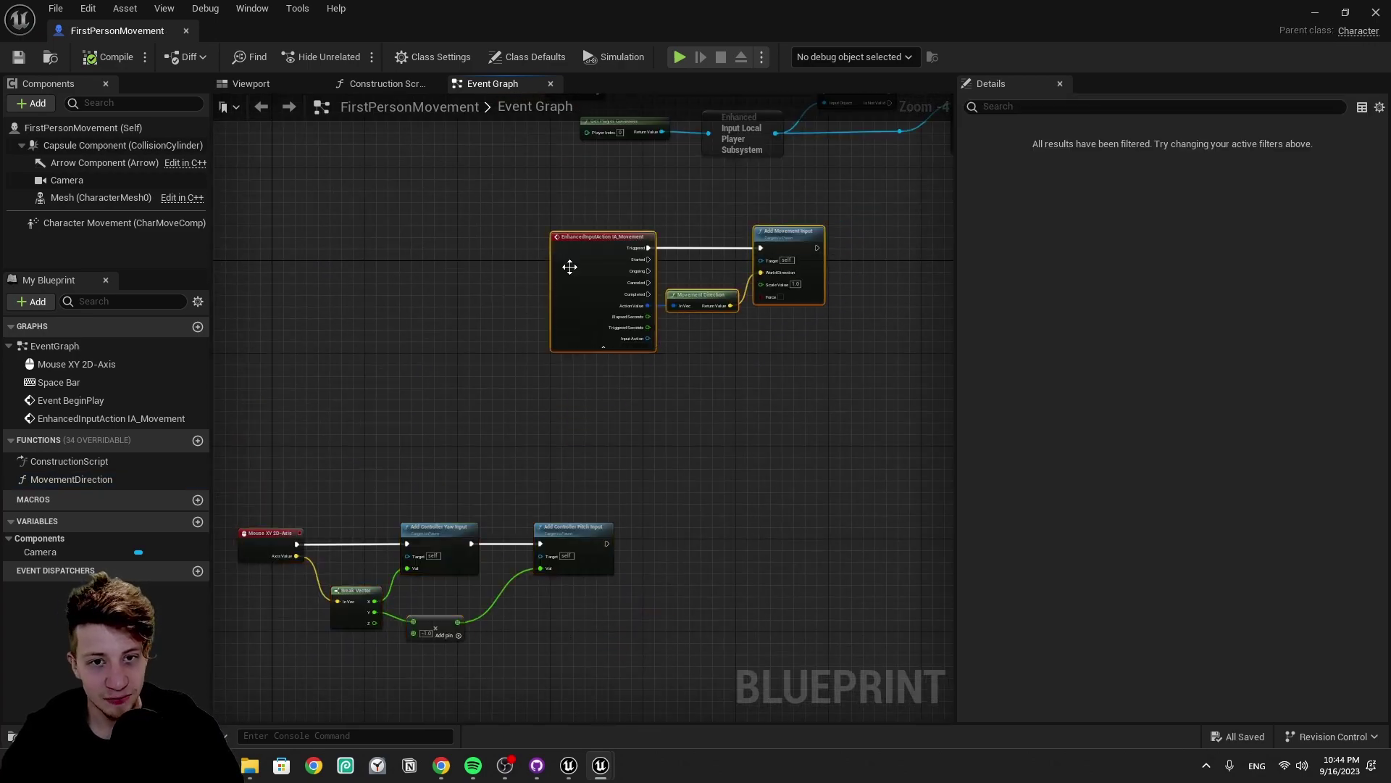
scroll(570, 267, up, 4)
key(f)
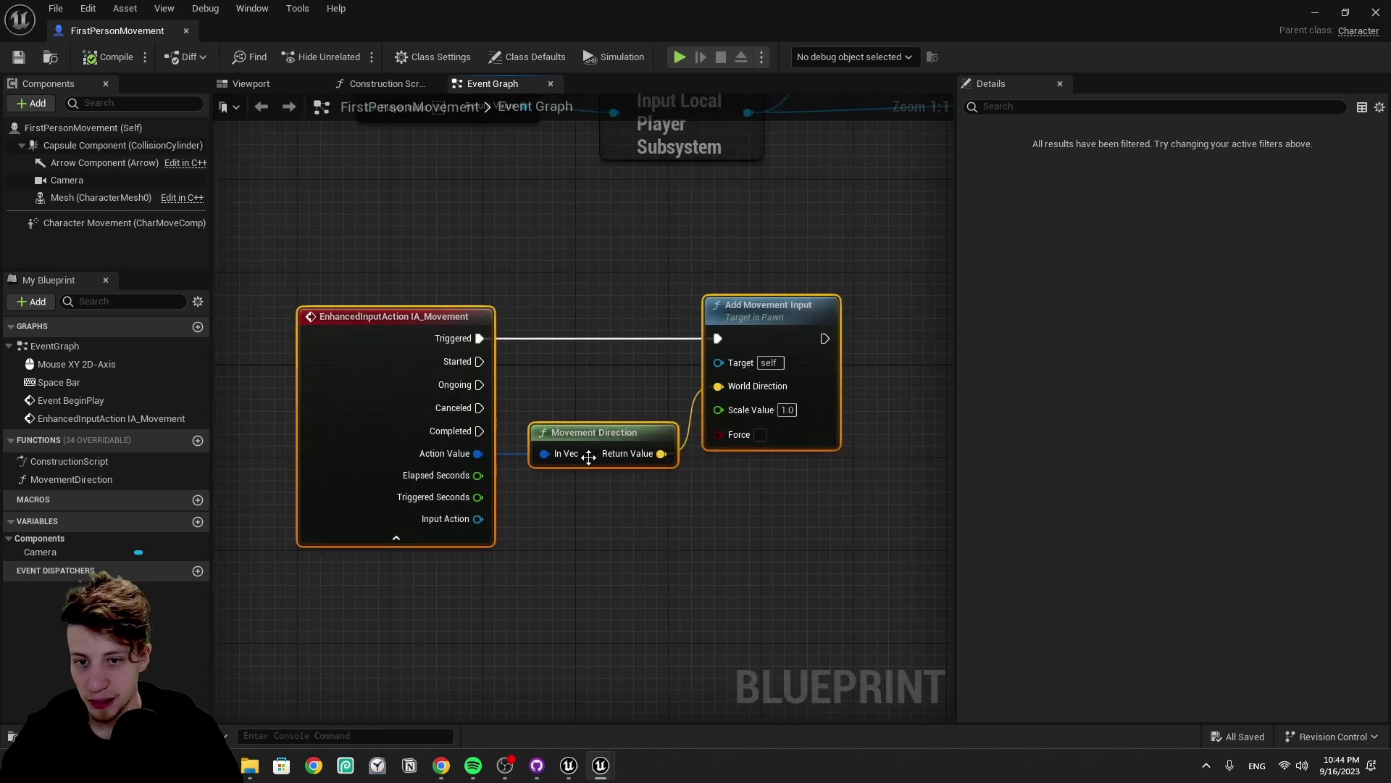
click(588, 457)
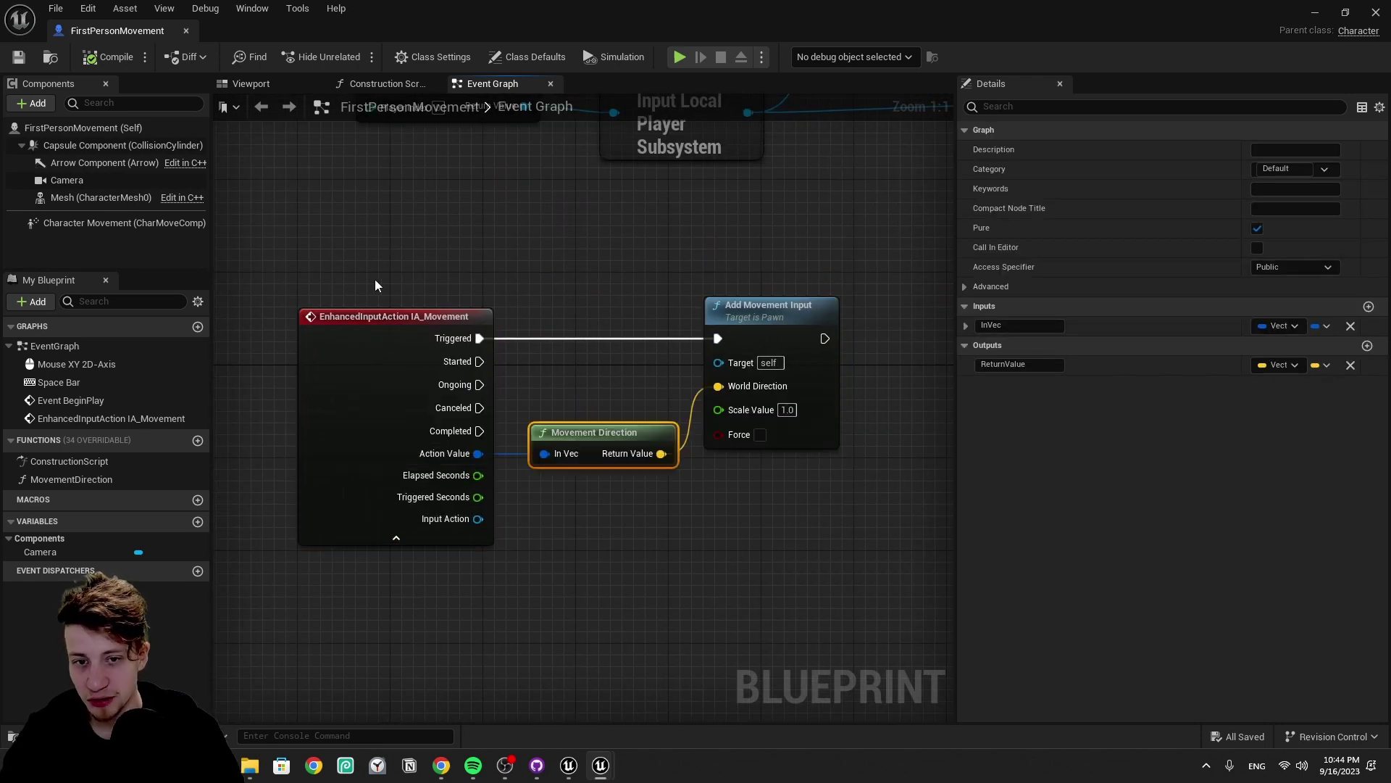
drag(362, 258, 765, 564)
drag(311, 404, 345, 428)
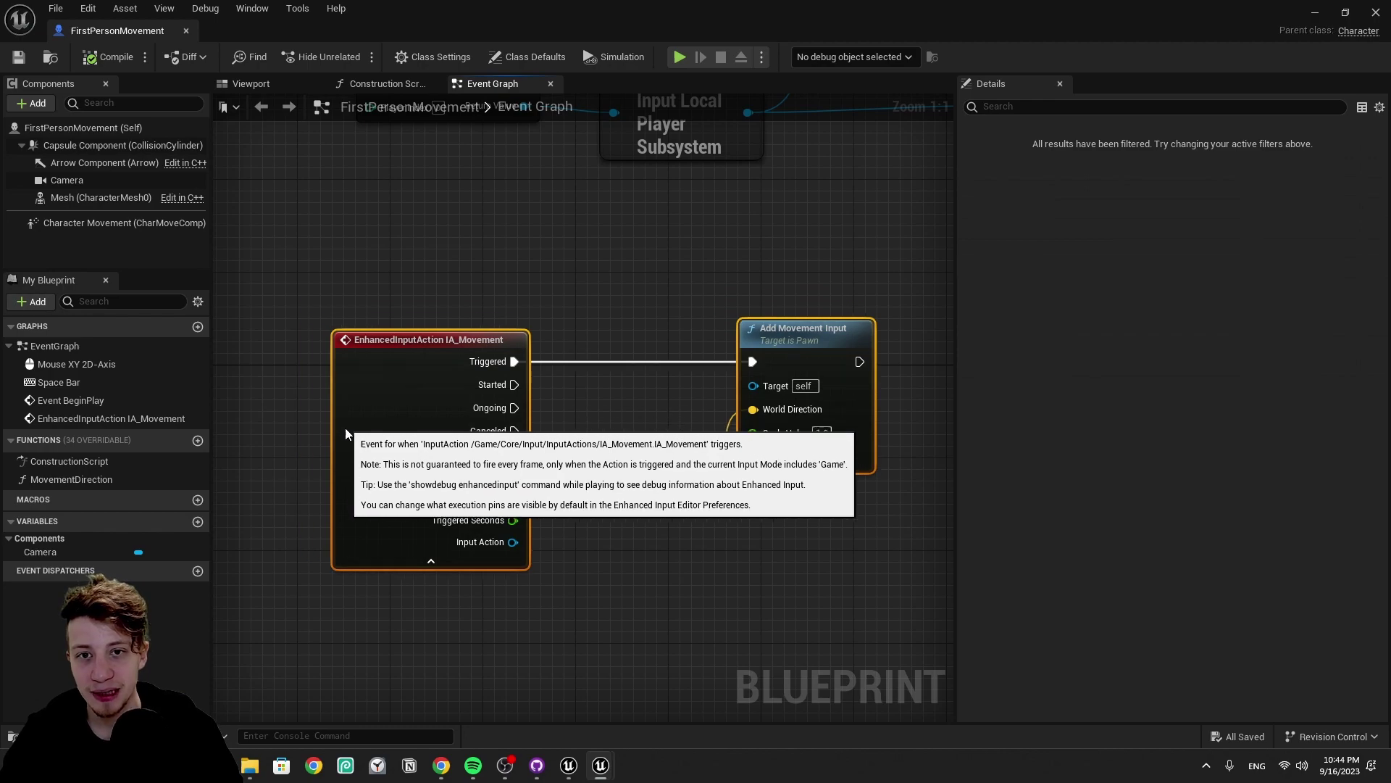
Step: Move the Mouse XY 2D-Axis node group up and right into place
key(ctrl+z)
drag(531, 406, 908, 323)
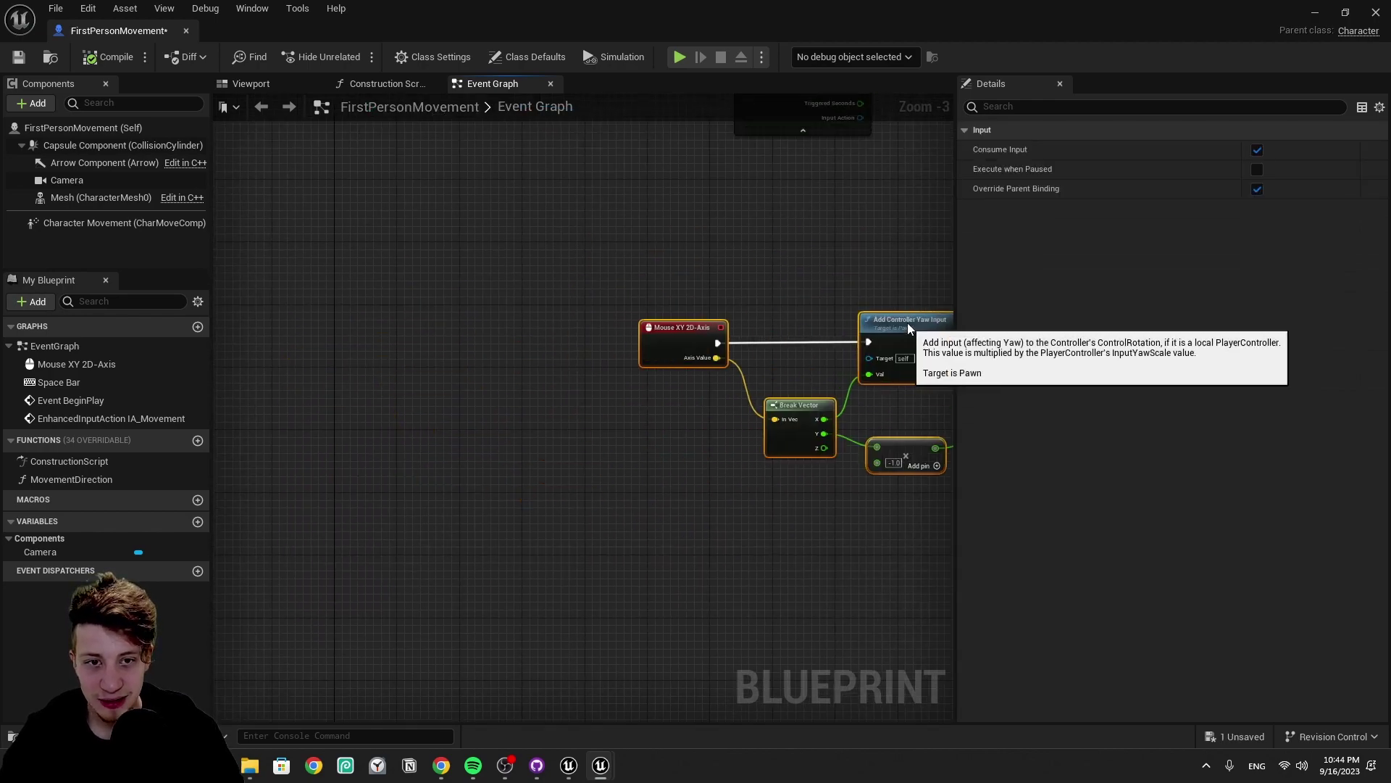
right_drag(838, 302, 497, 382)
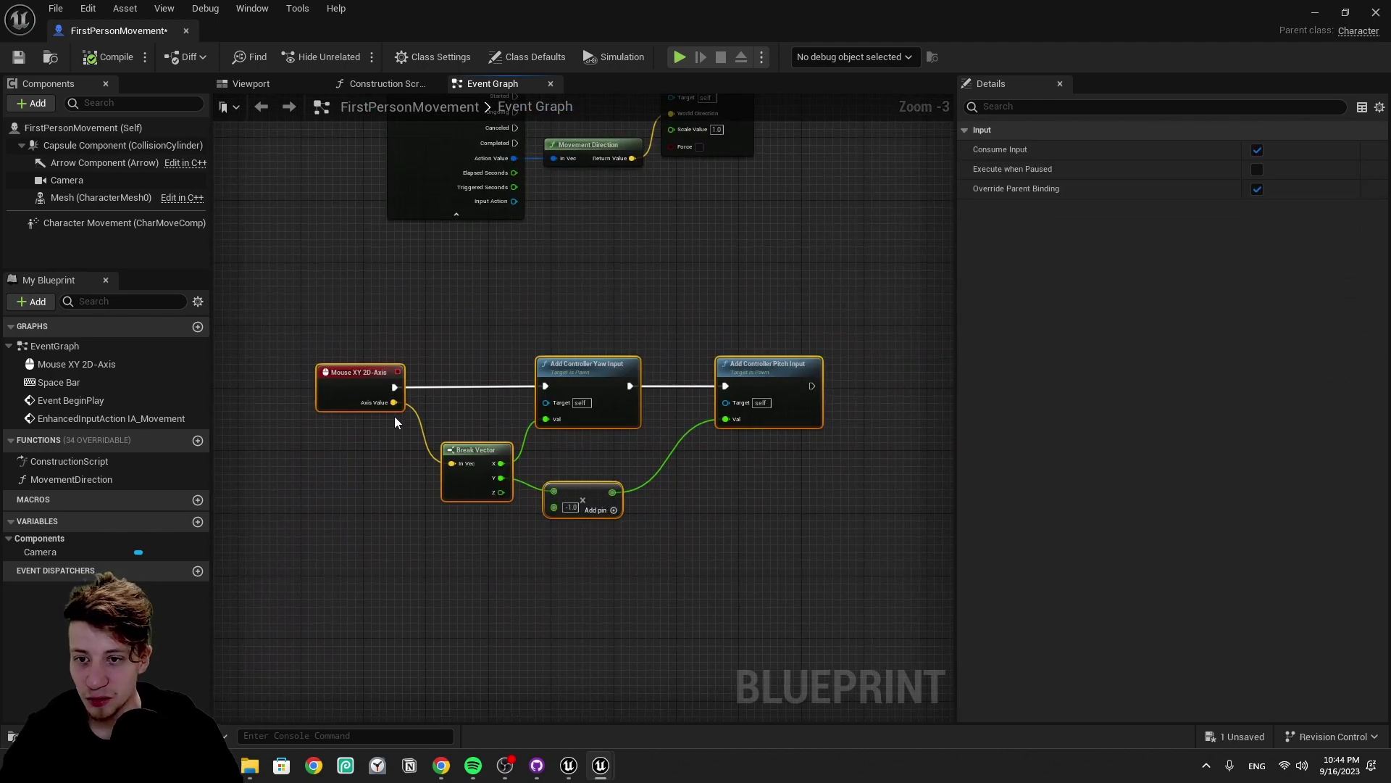
scroll(394, 422, up, 2)
right_drag(420, 458, 466, 464)
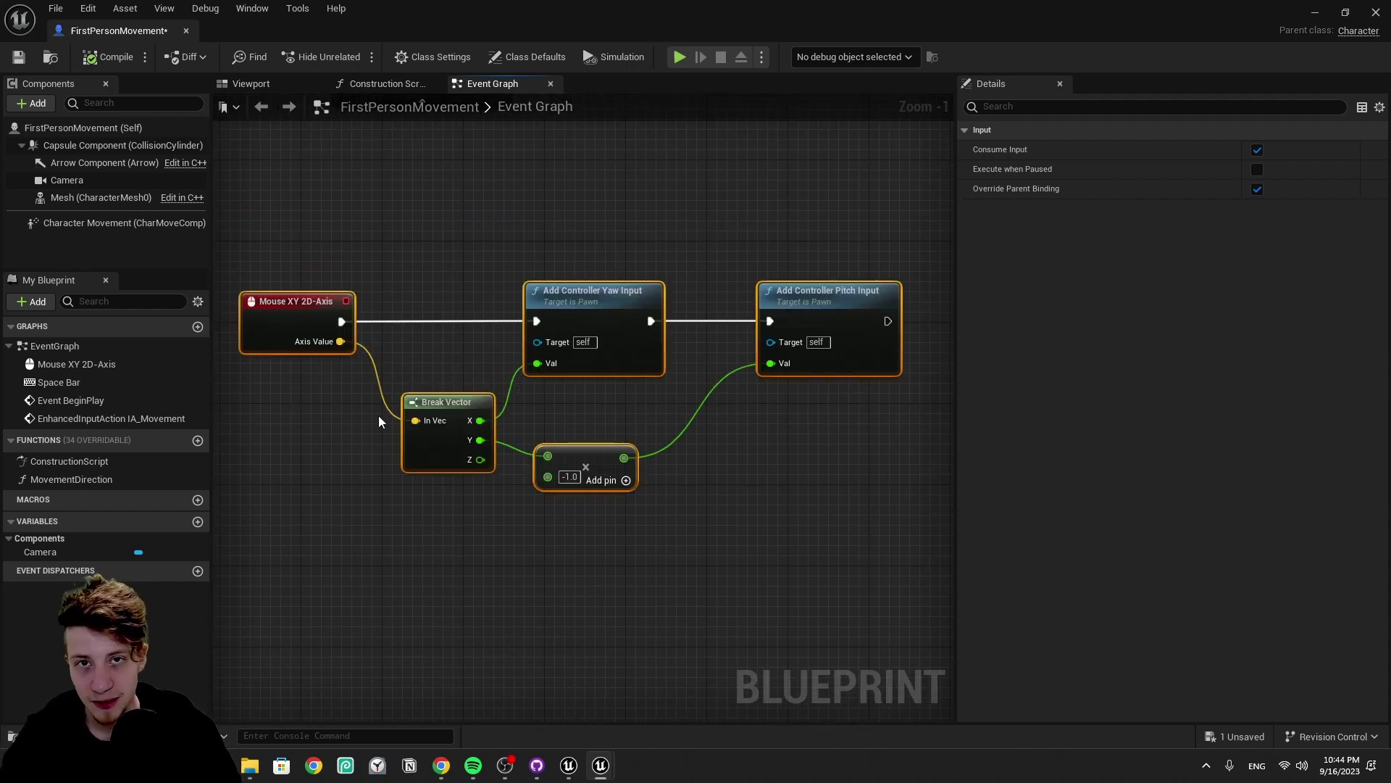
Step: Duplicate IA_Movement in Input/InputActions as IA_Look and close its editor
click(1318, 13)
click(50, 643)
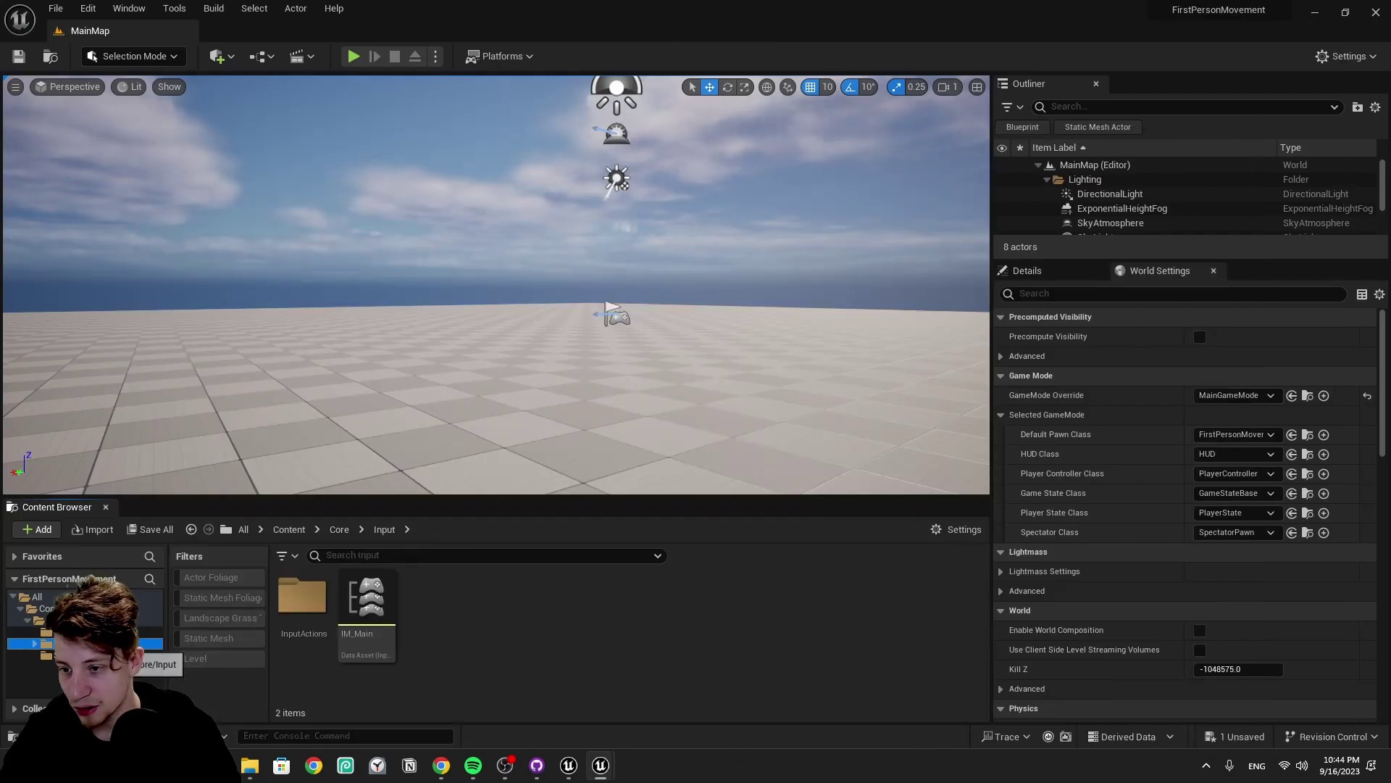
double_click(302, 601)
right_click(308, 608)
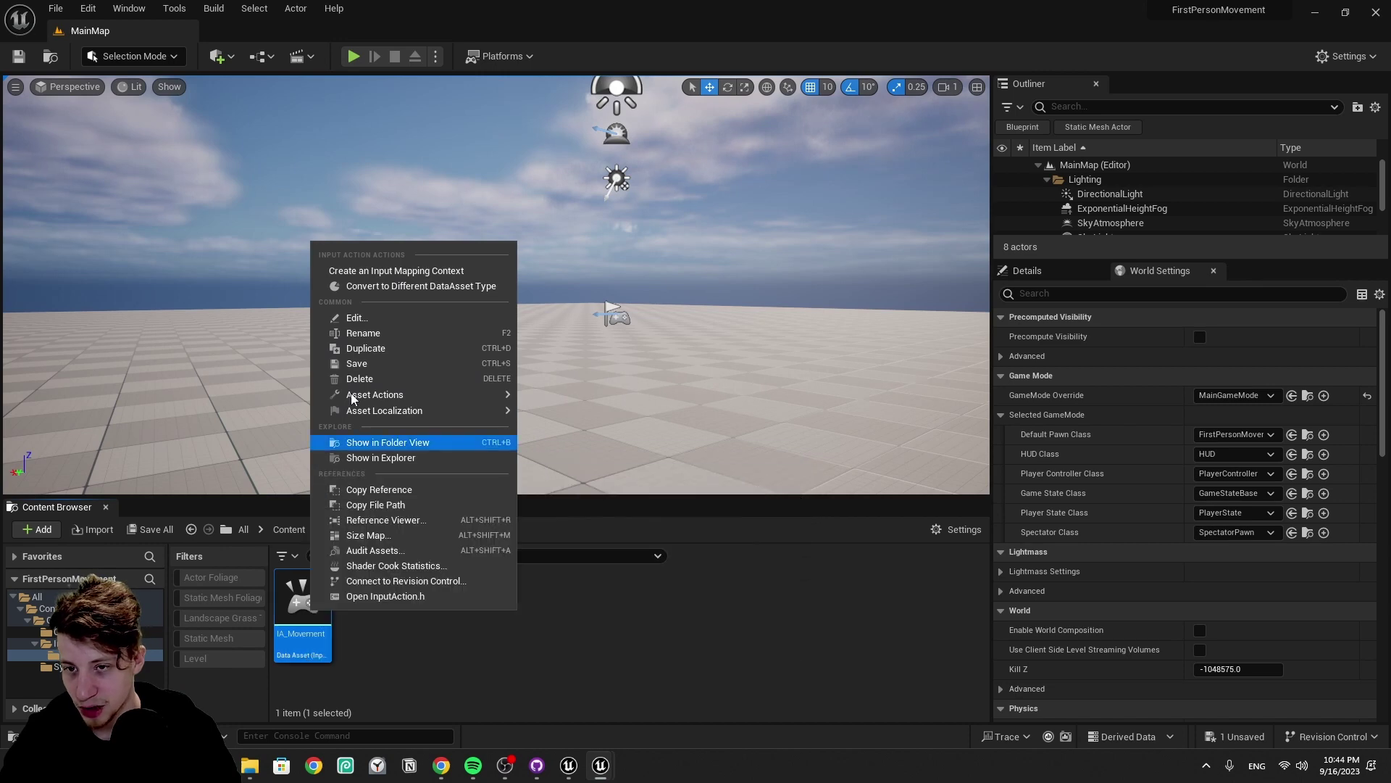
click(395, 340)
text(IA_)
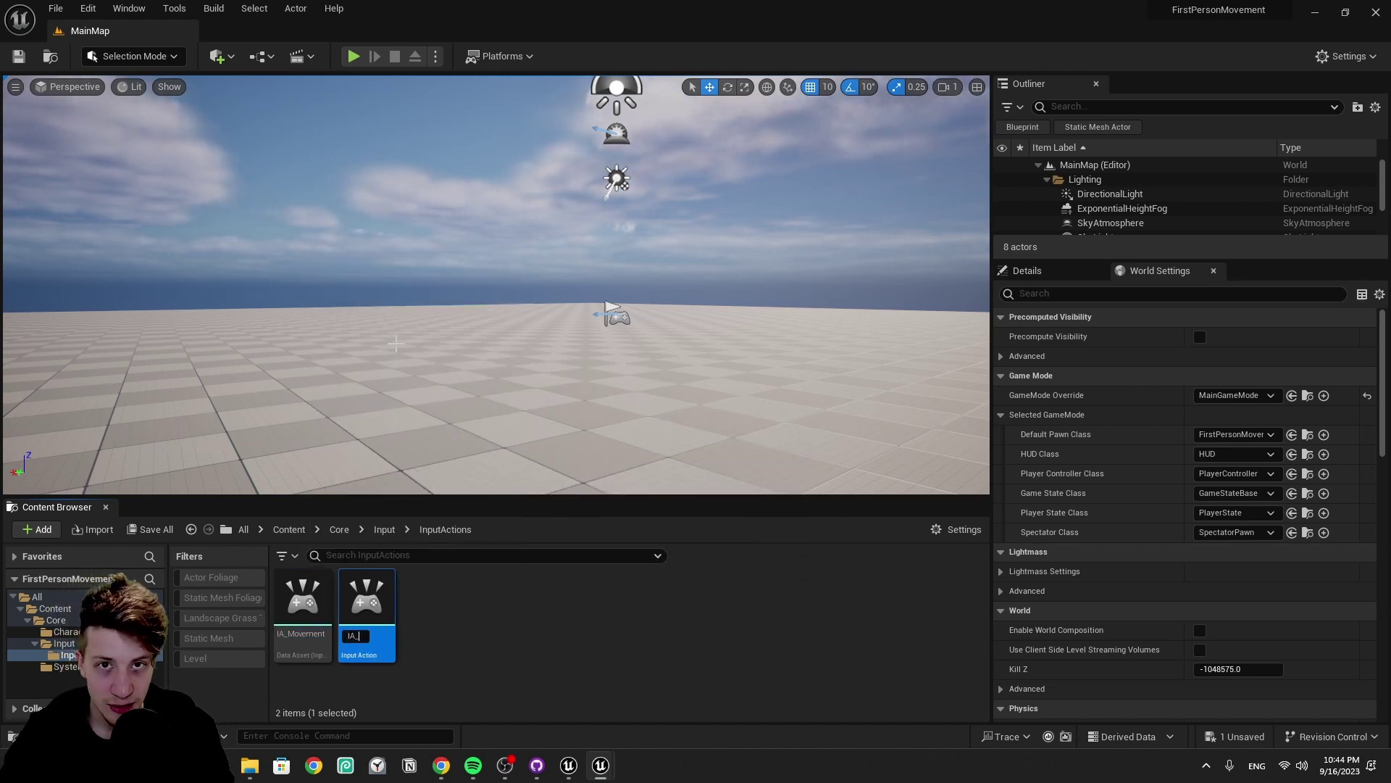
text(MovemLook)
key(Return)
key(Return)
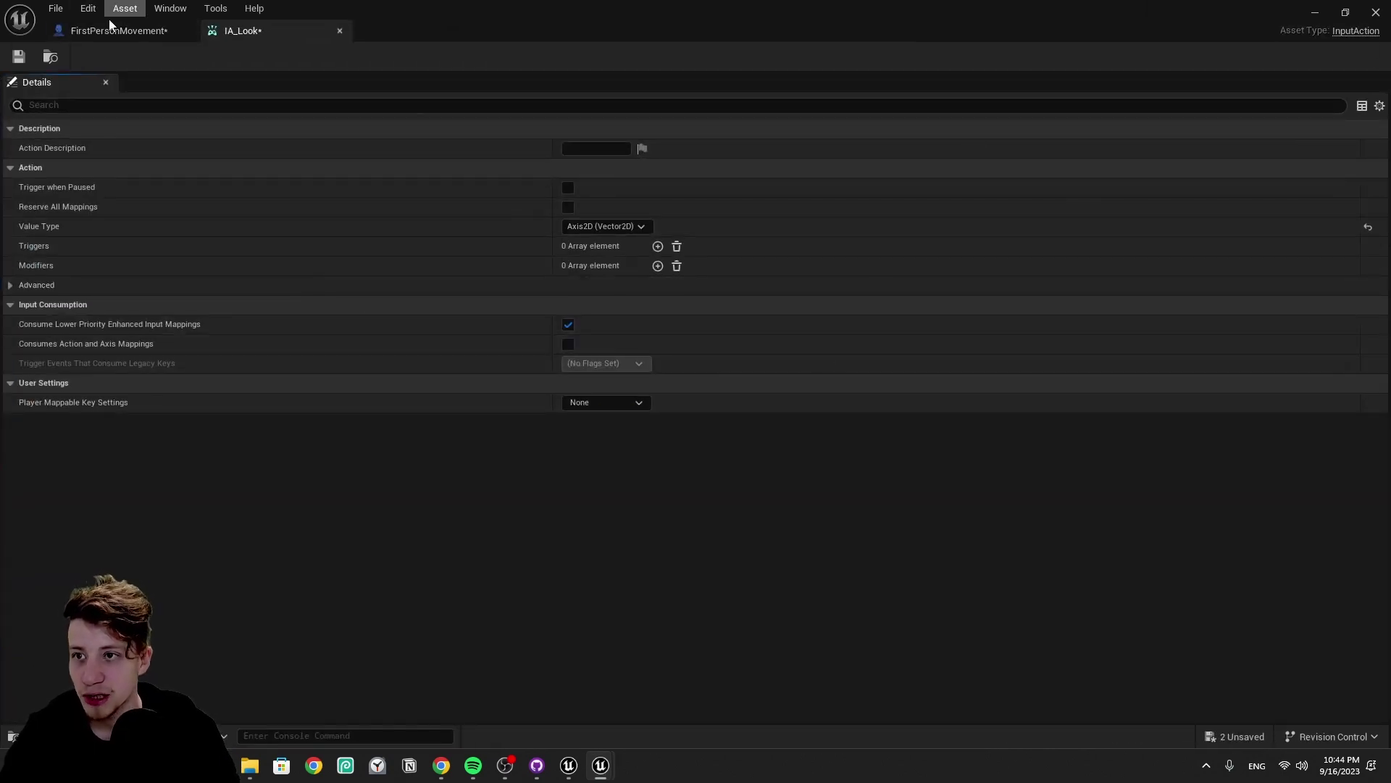
click(1376, 13)
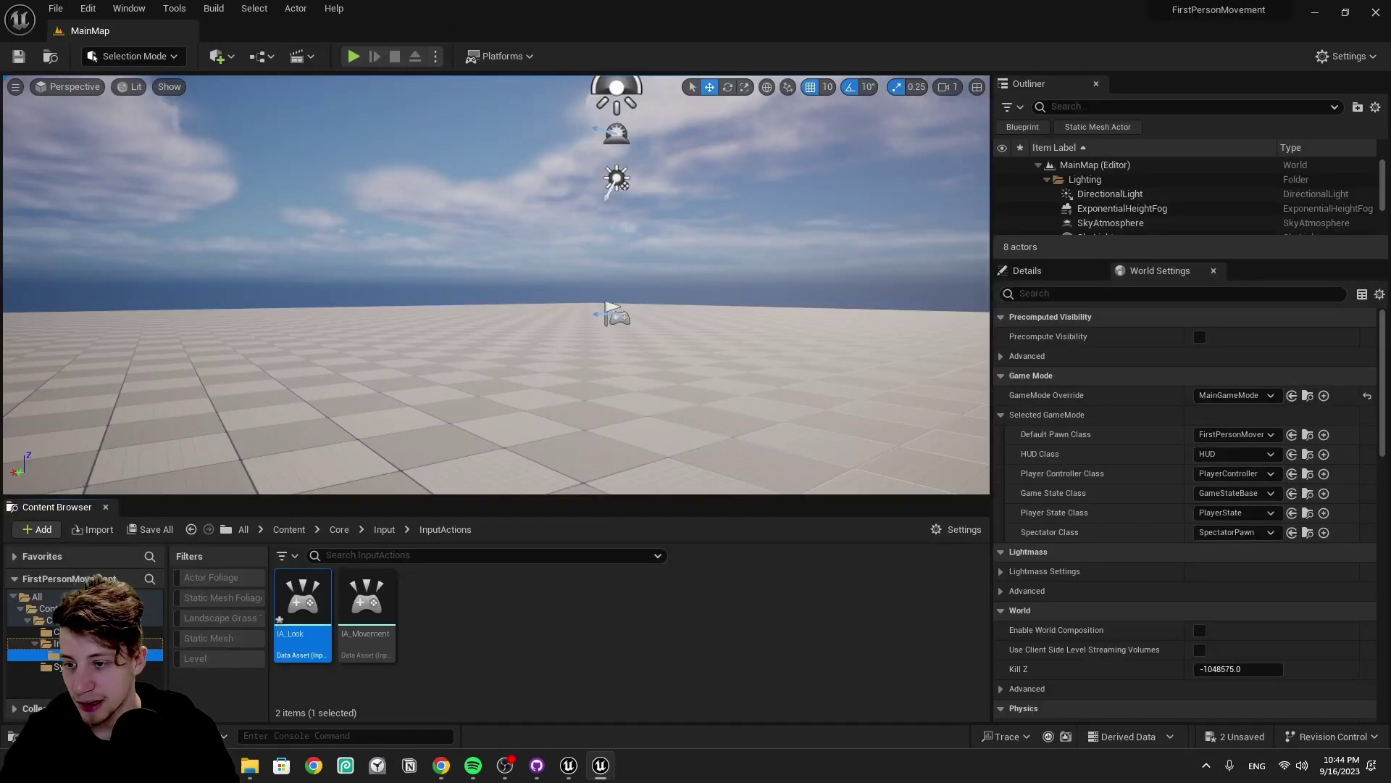
Step: Add an IA_Look mapping bound to Mouse XY 2D-Axis in IM_Main and save it
click(73, 644)
double_click(366, 616)
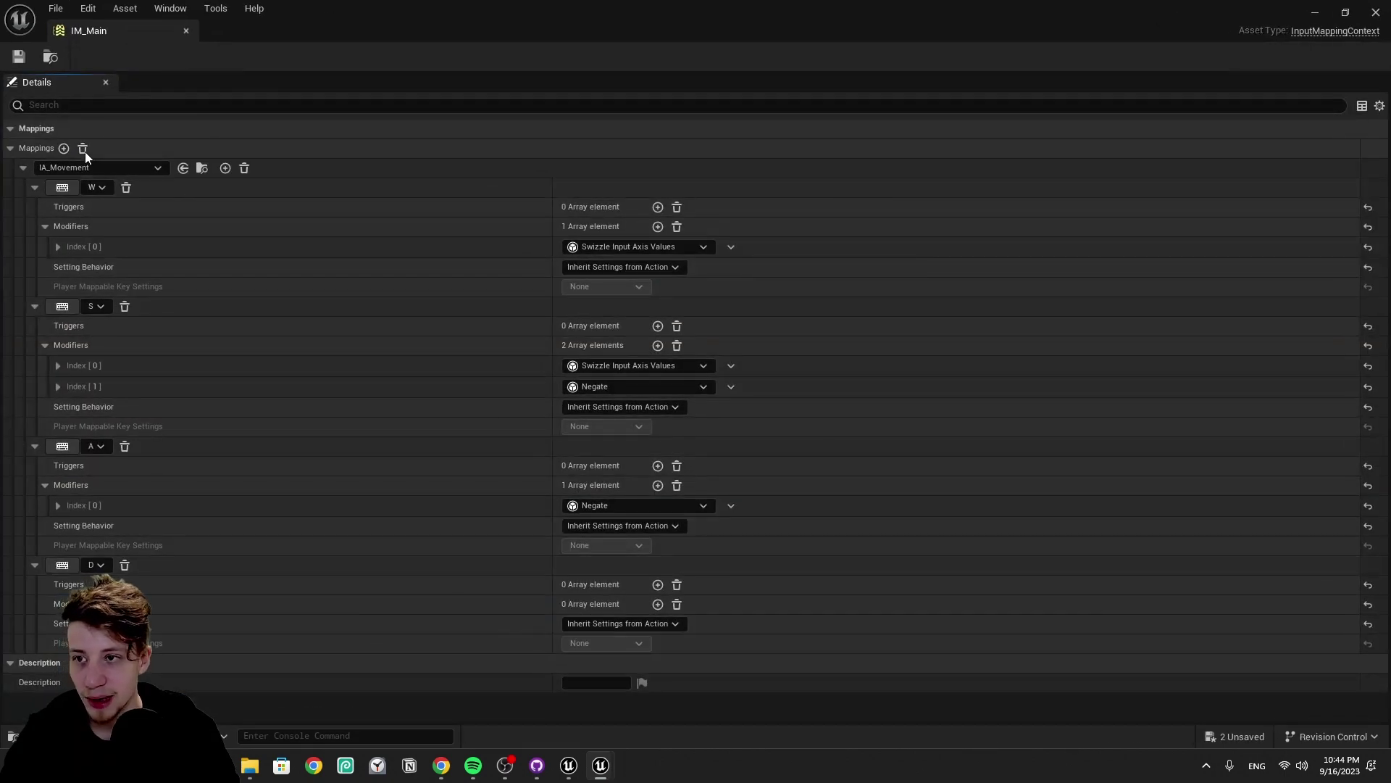
click(63, 147)
click(98, 579)
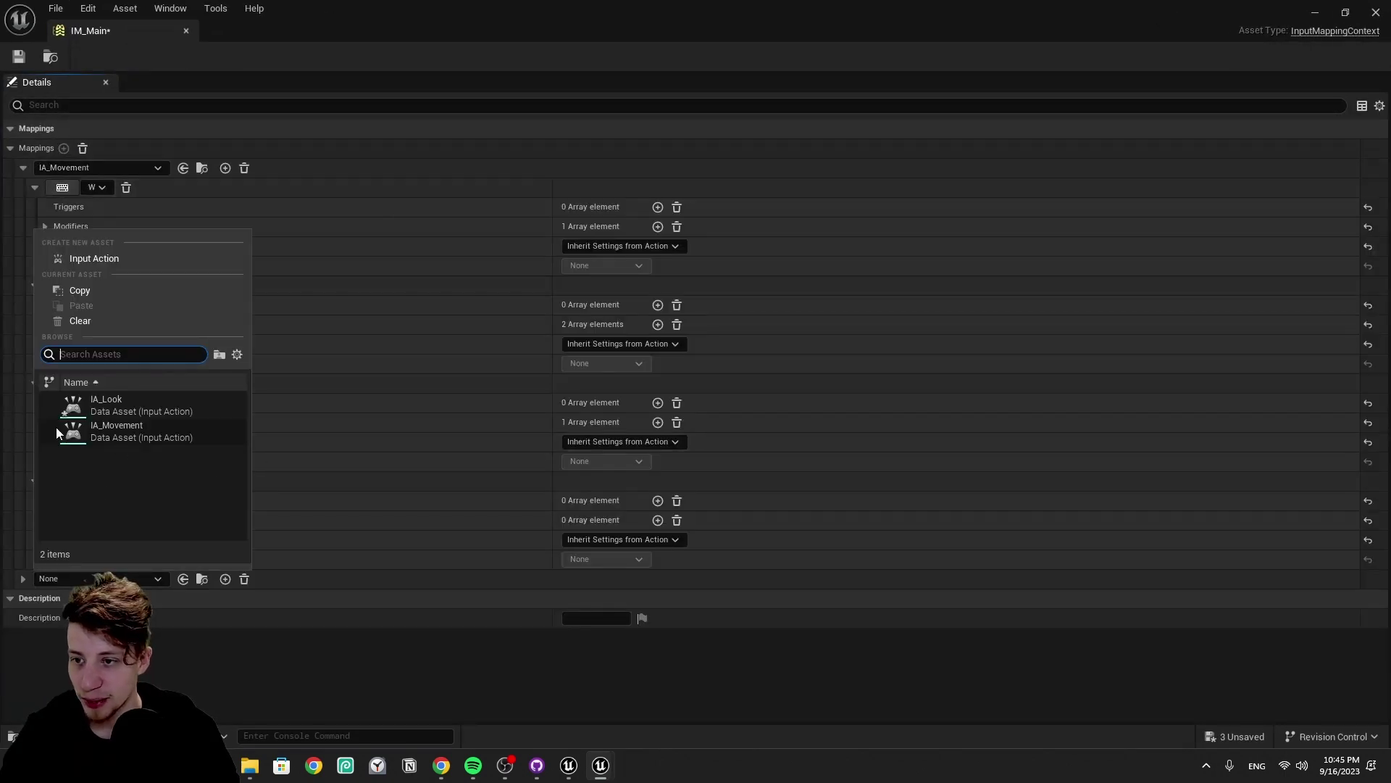
click(107, 401)
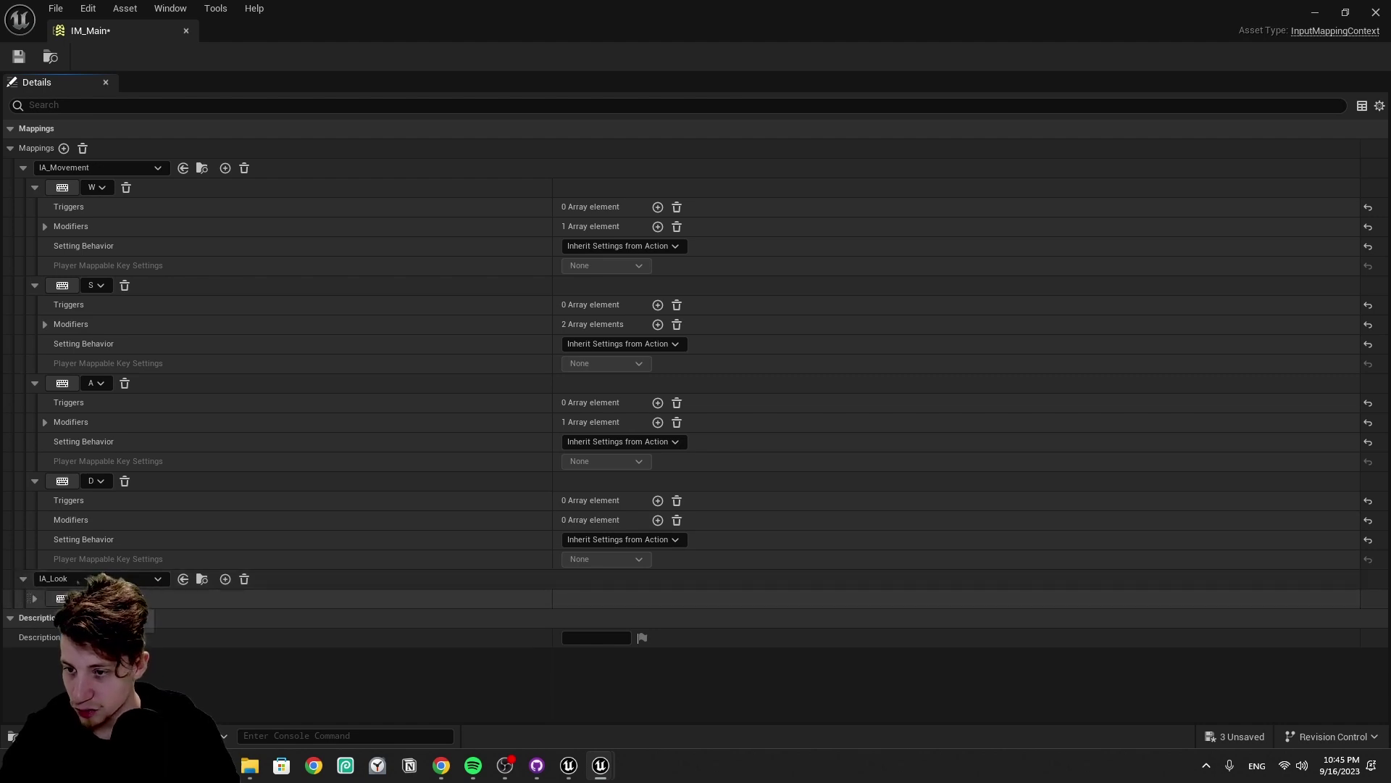
click(94, 598)
text(mouse)
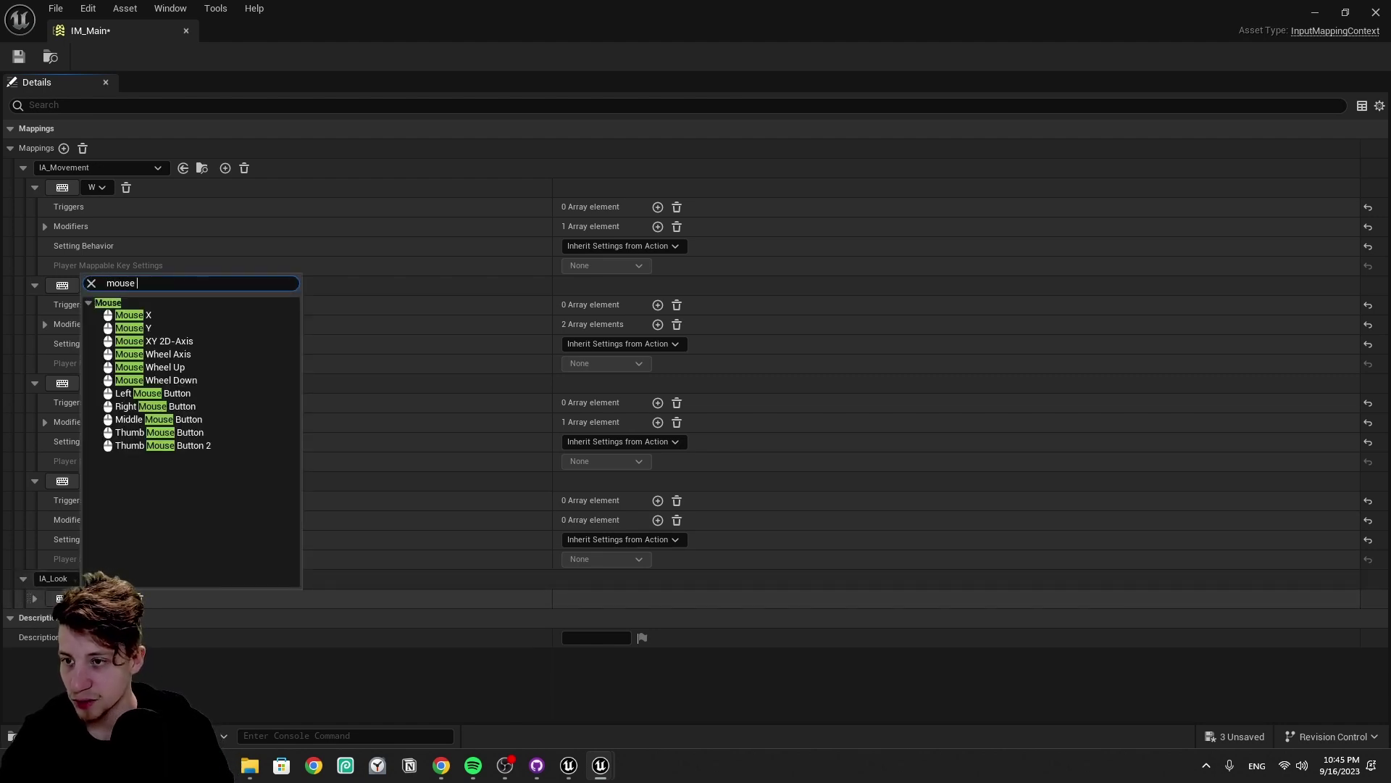
key(Return)
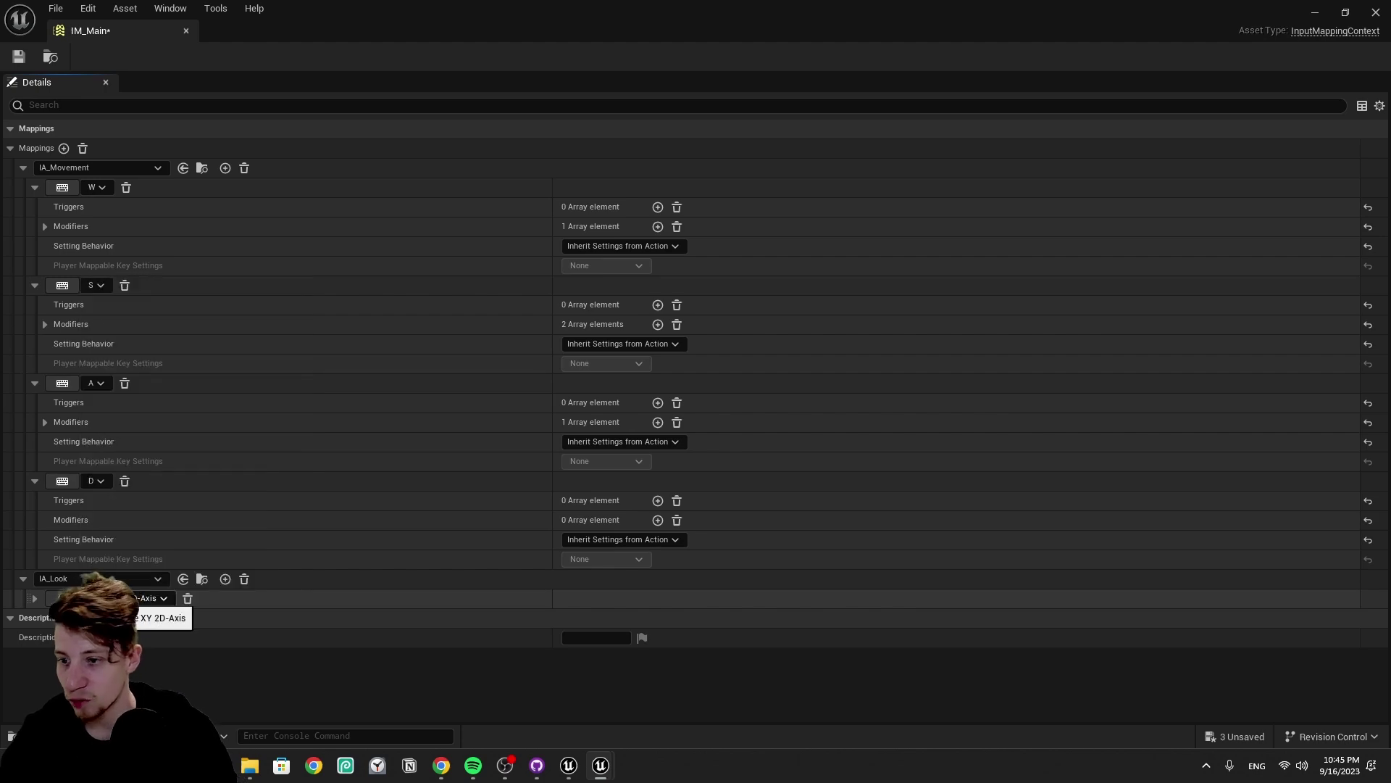
click(24, 58)
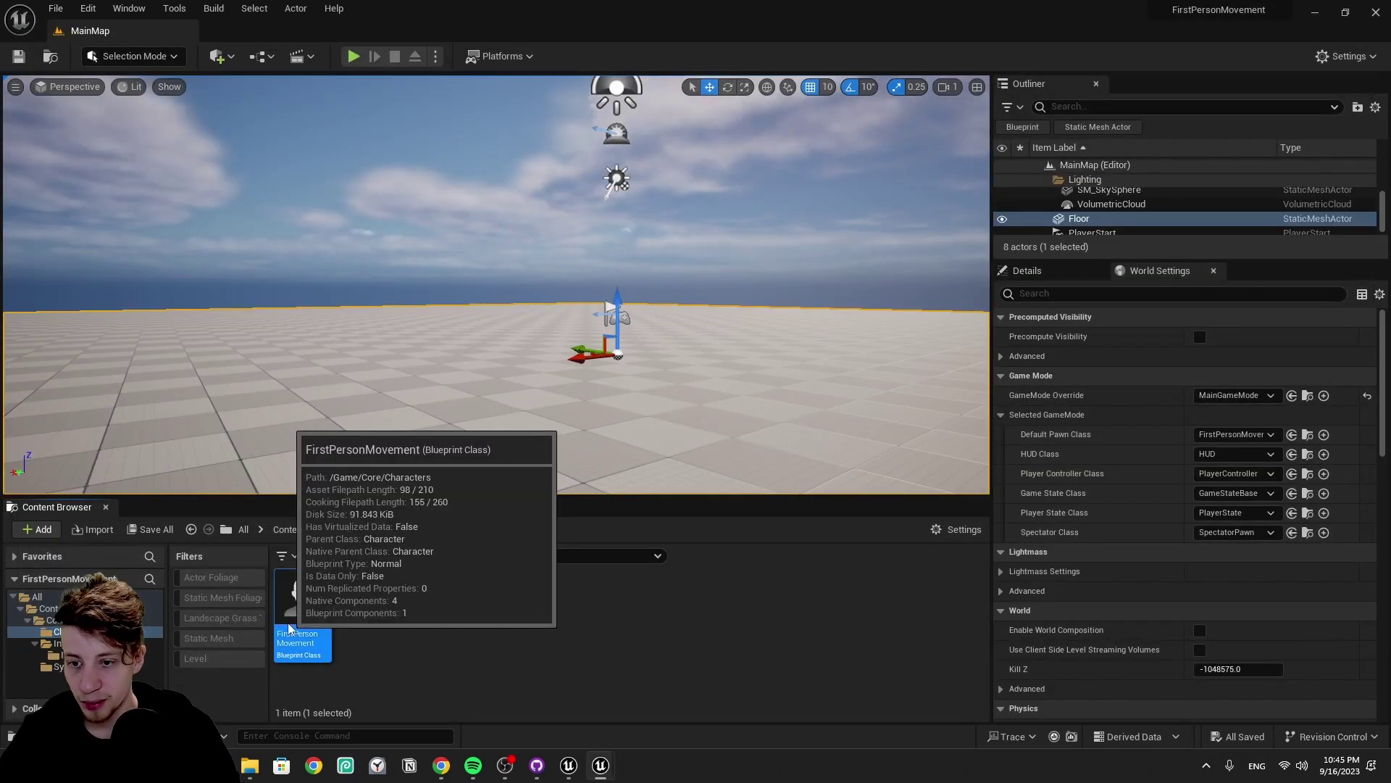
Step: Add an IA_Look event in FirstPersonMovement and paste a copy of the yaw, pitch and multiply nodes
double_click(290, 628)
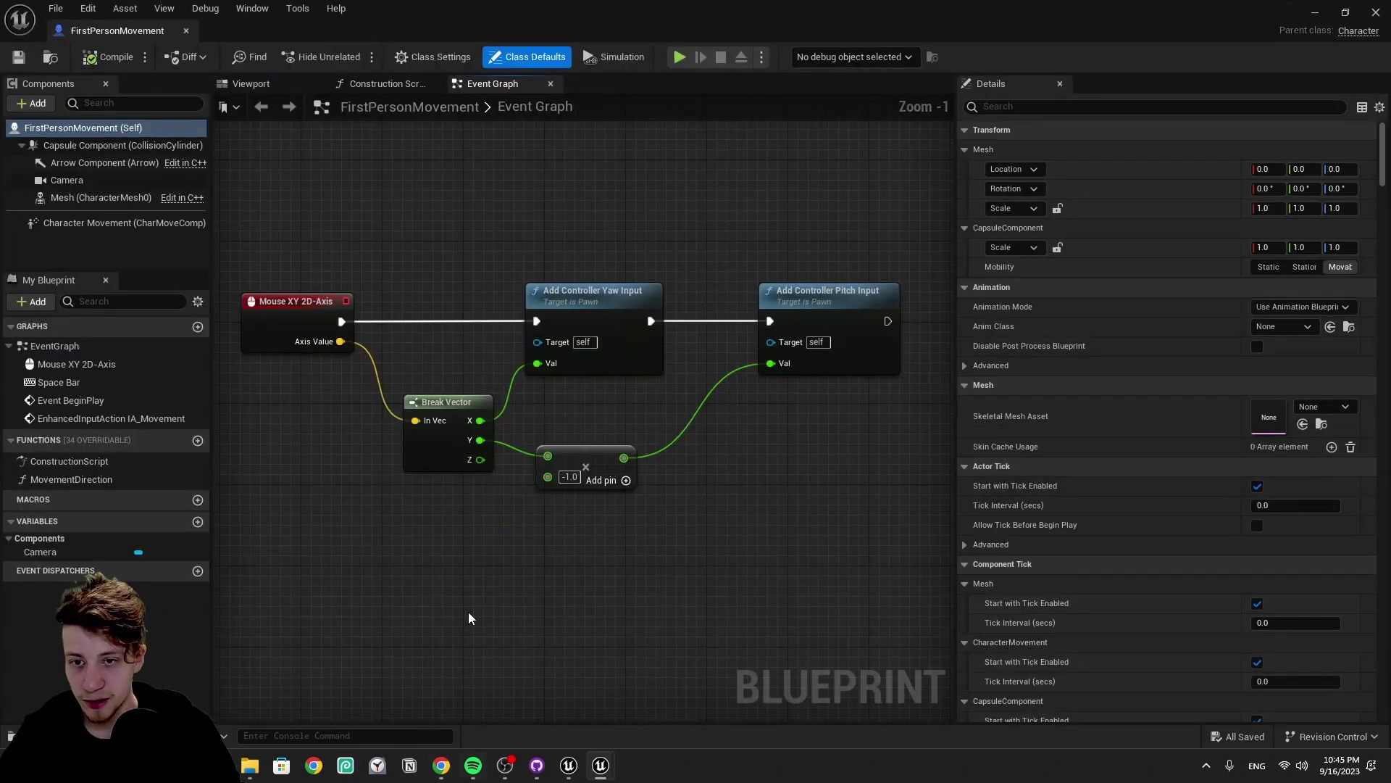
right_drag(468, 611, 407, 320)
scroll(413, 326, down, 2)
right_click(423, 331)
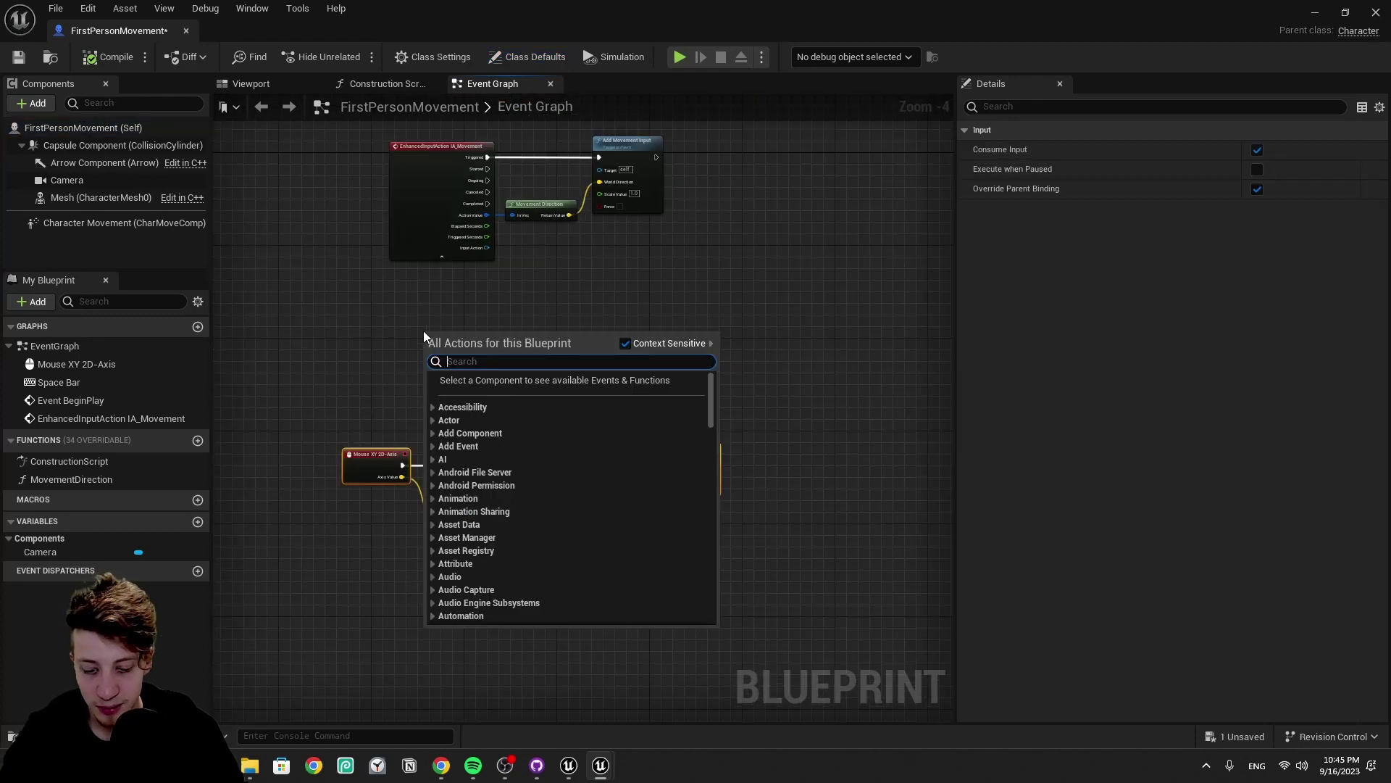
text(IA_)
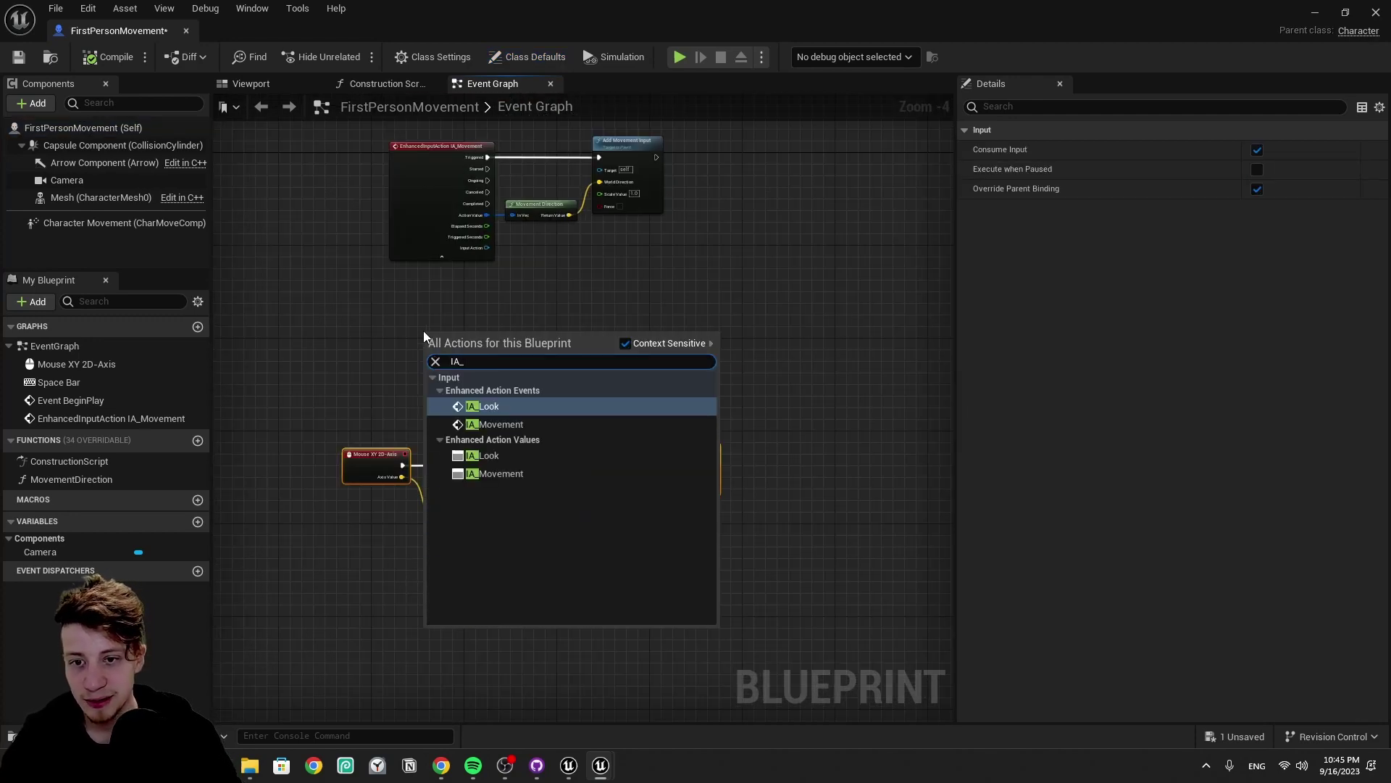
key(Return)
scroll(490, 462, up, 2)
drag(827, 592, 463, 429)
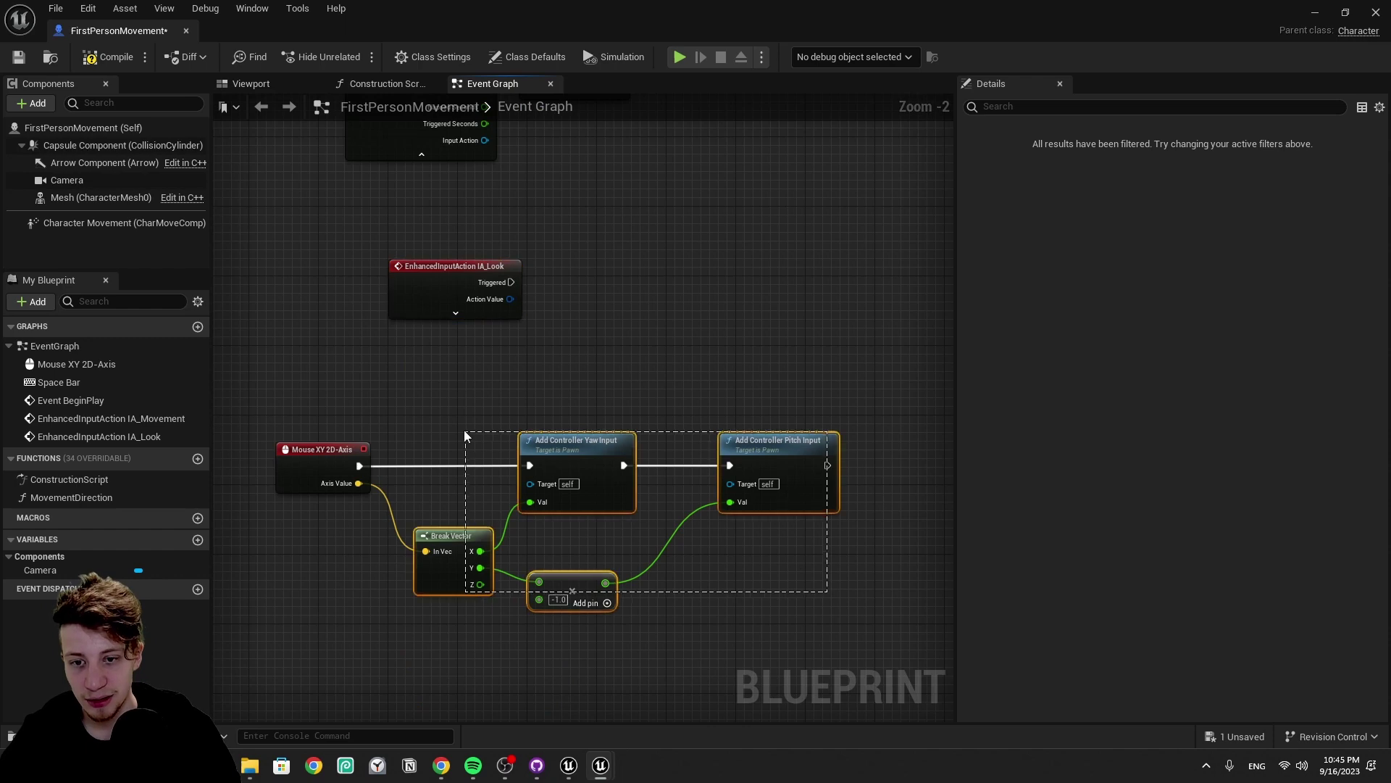
drag(571, 433, 572, 431)
key(ctrl+c)
key(ctrl+v)
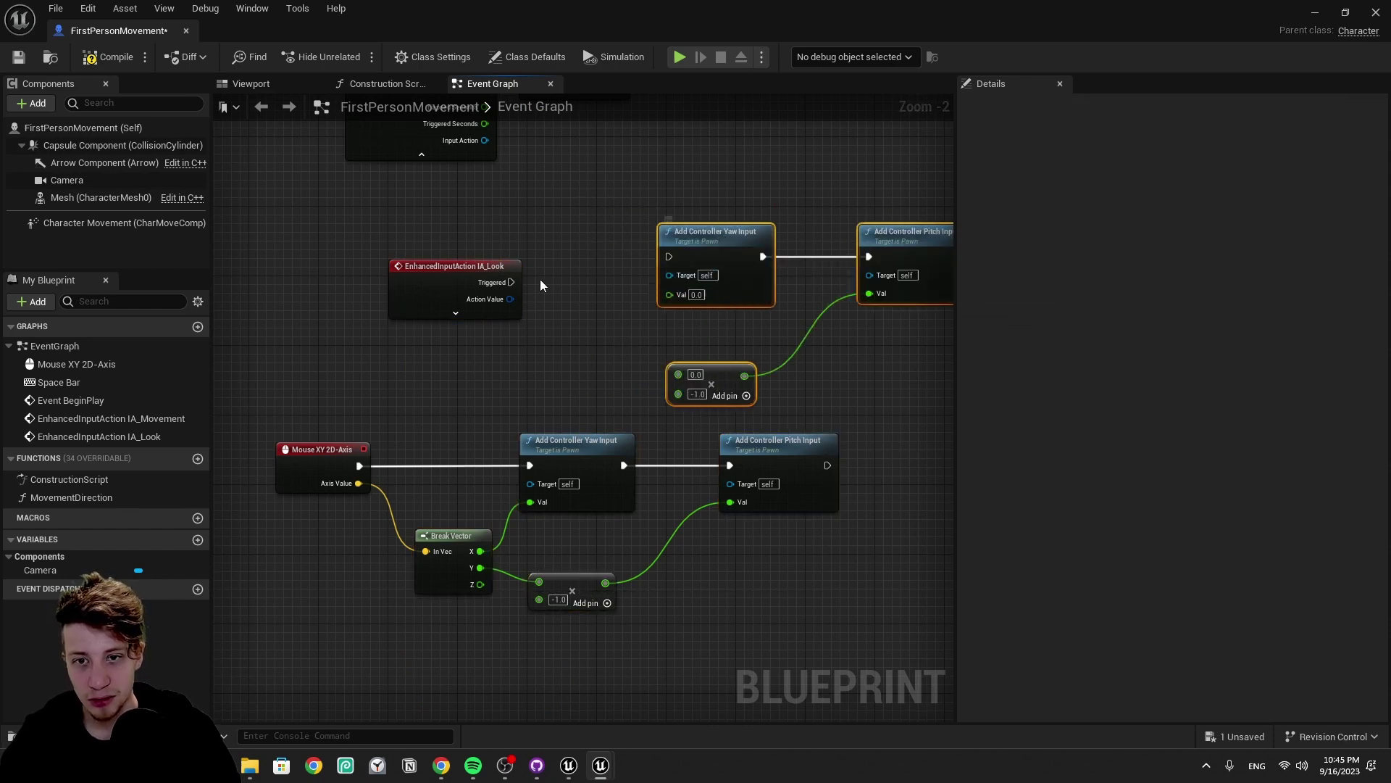
Step: Split IA_Look's value with Break Vector 2D, wiring Triggered, X to yaw and Y to pitch
drag(511, 300, 558, 319)
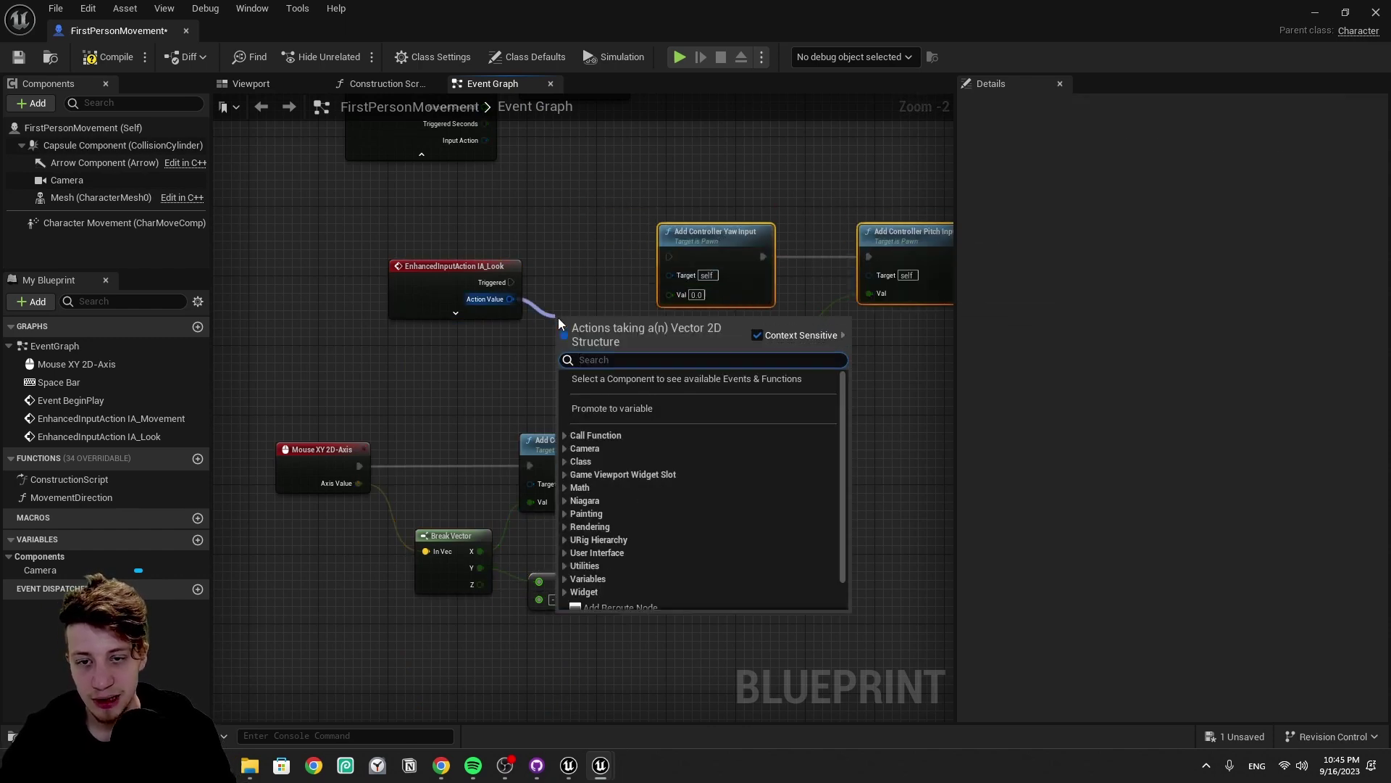
text(brea)
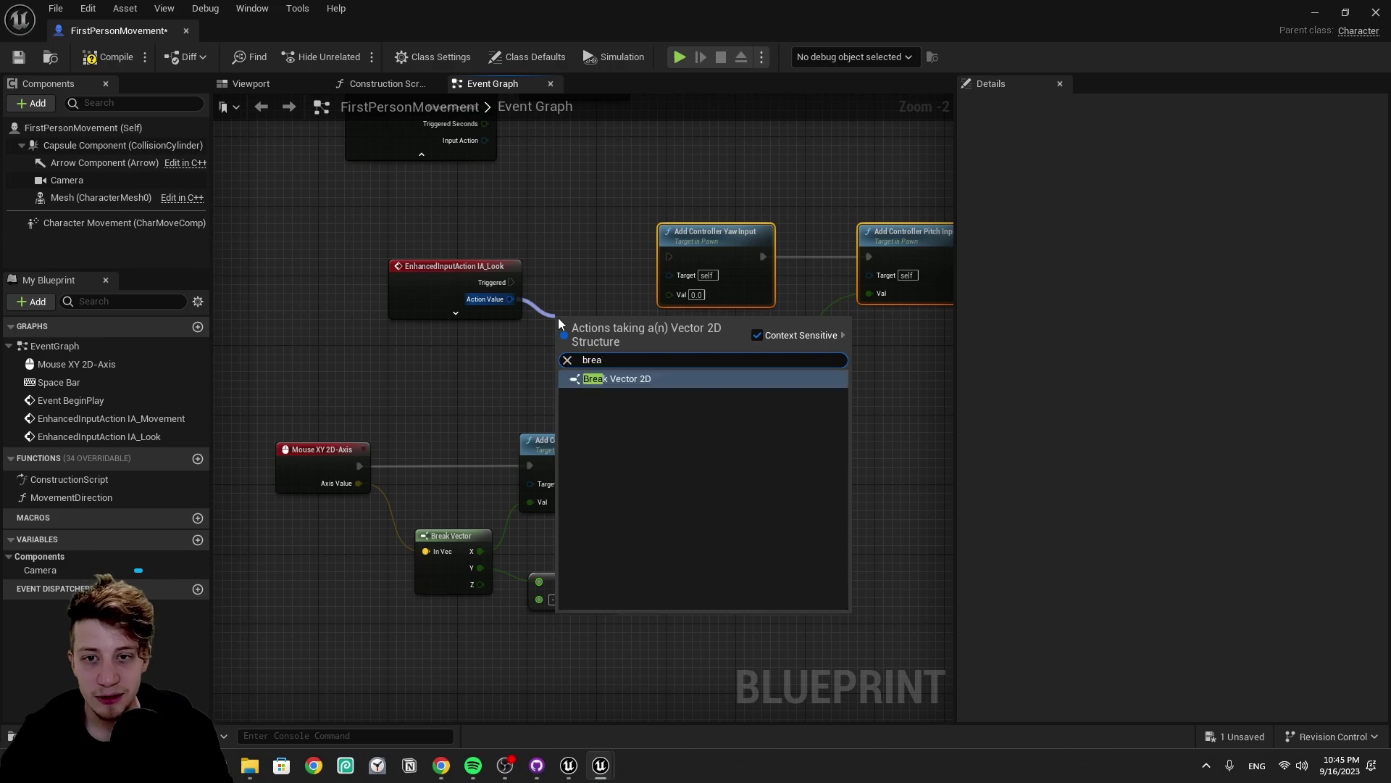
key(Return)
scroll(558, 319, up, 2)
drag(515, 296, 734, 263)
right_drag(719, 432, 537, 440)
drag(487, 373, 825, 319)
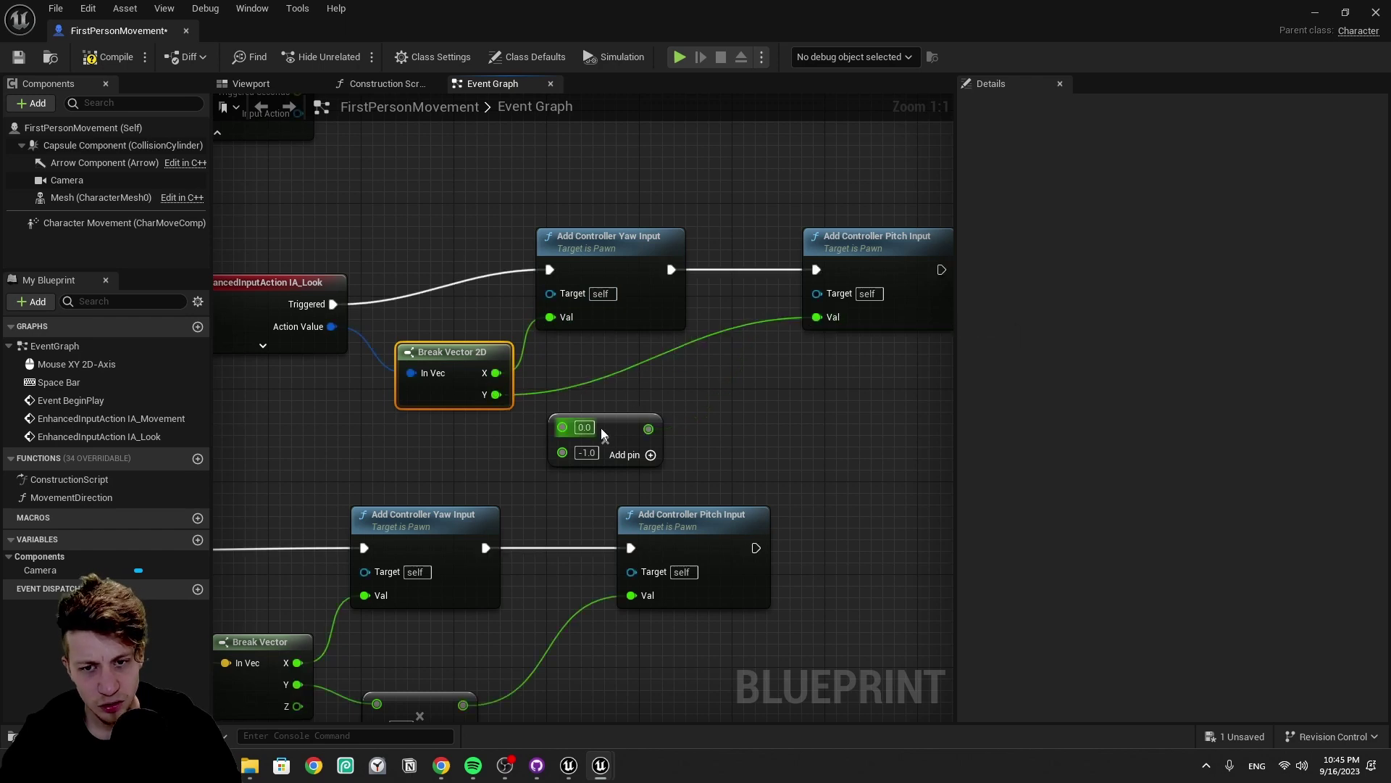
drag(632, 432, 620, 455)
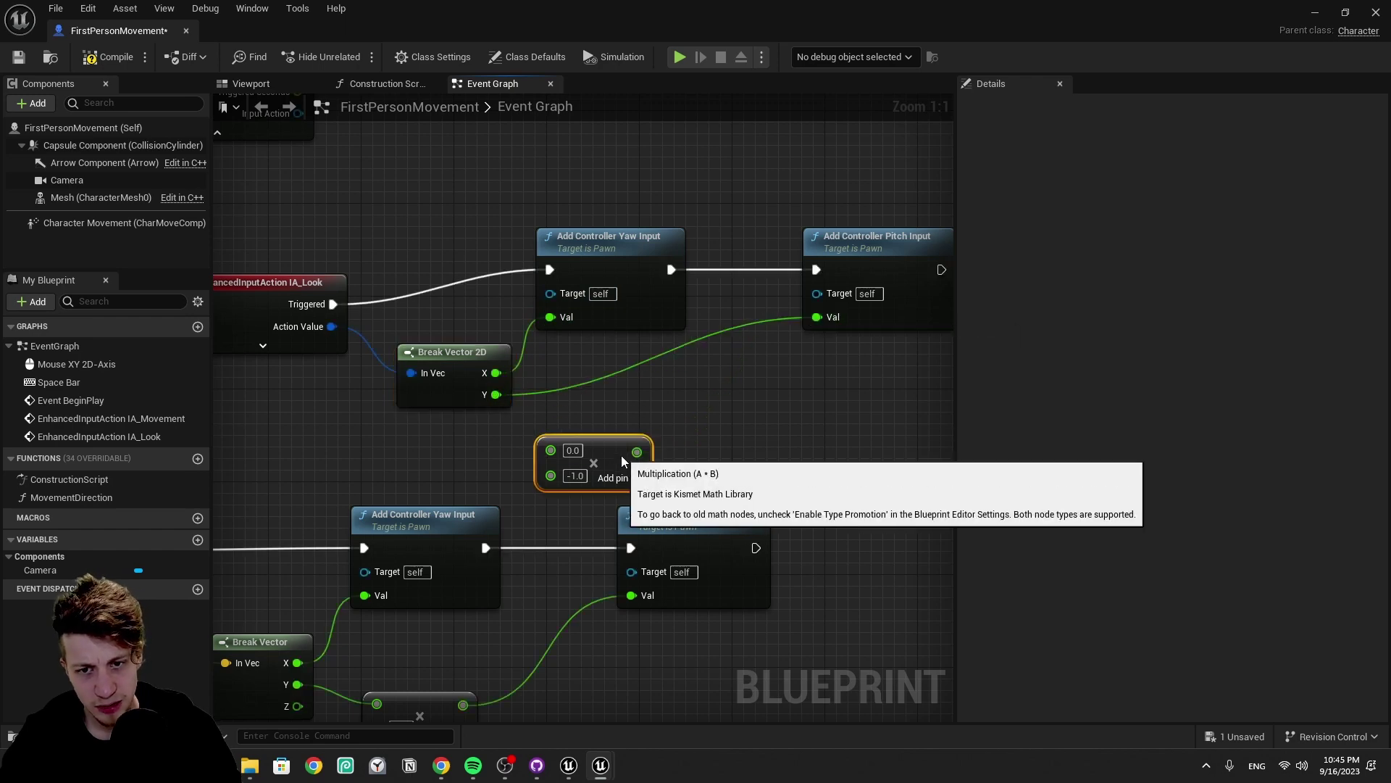
Step: Compile and test-play, then give IM_Main's Mouse XY binding a Negate modifier with X and Z unchecked
click(98, 58)
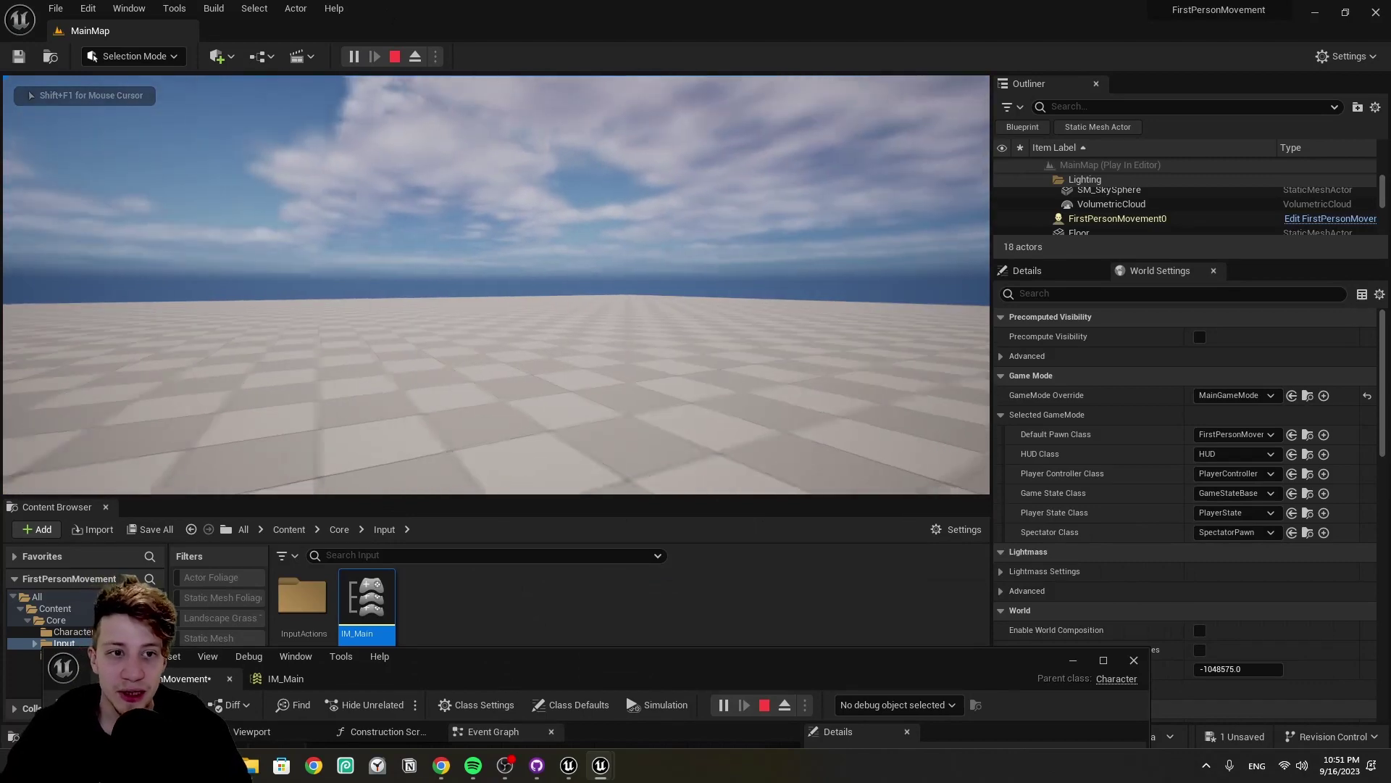
key(Escape)
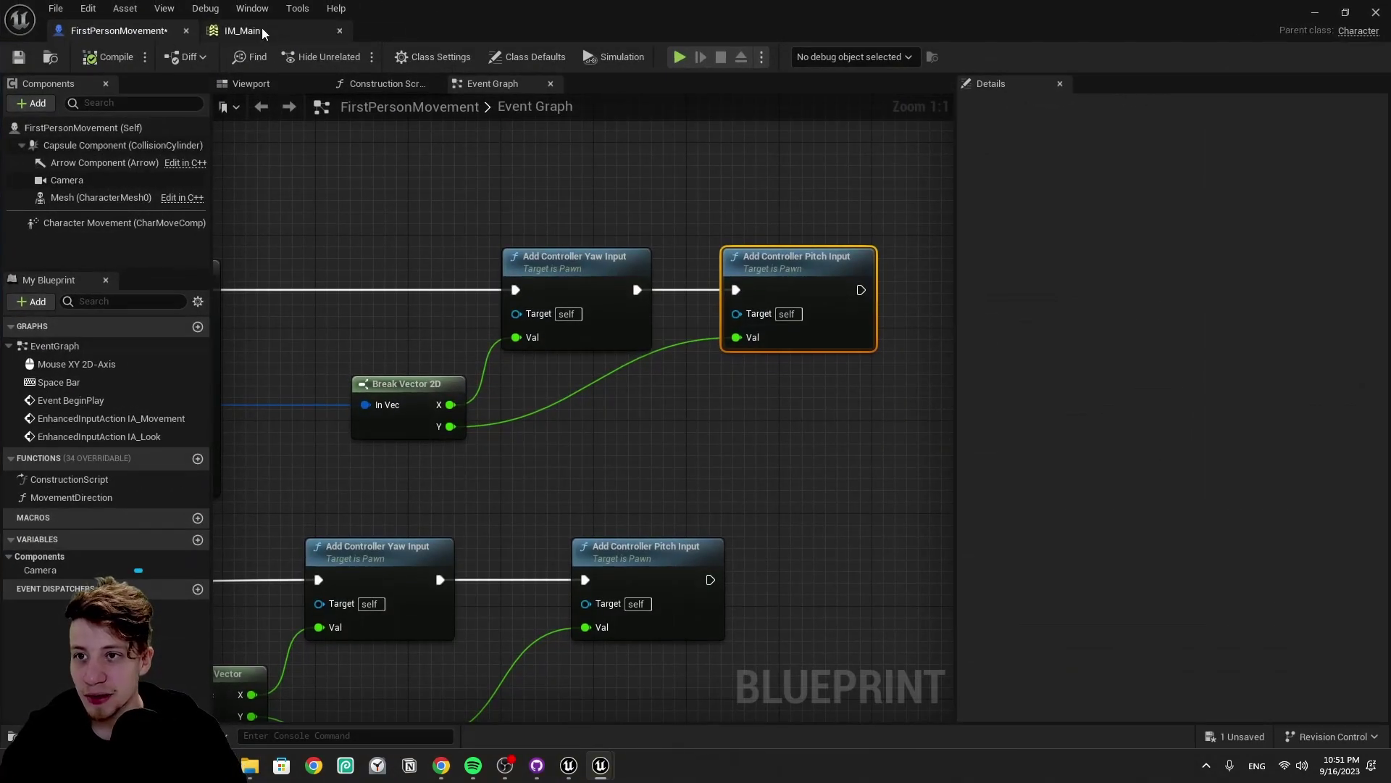
click(257, 30)
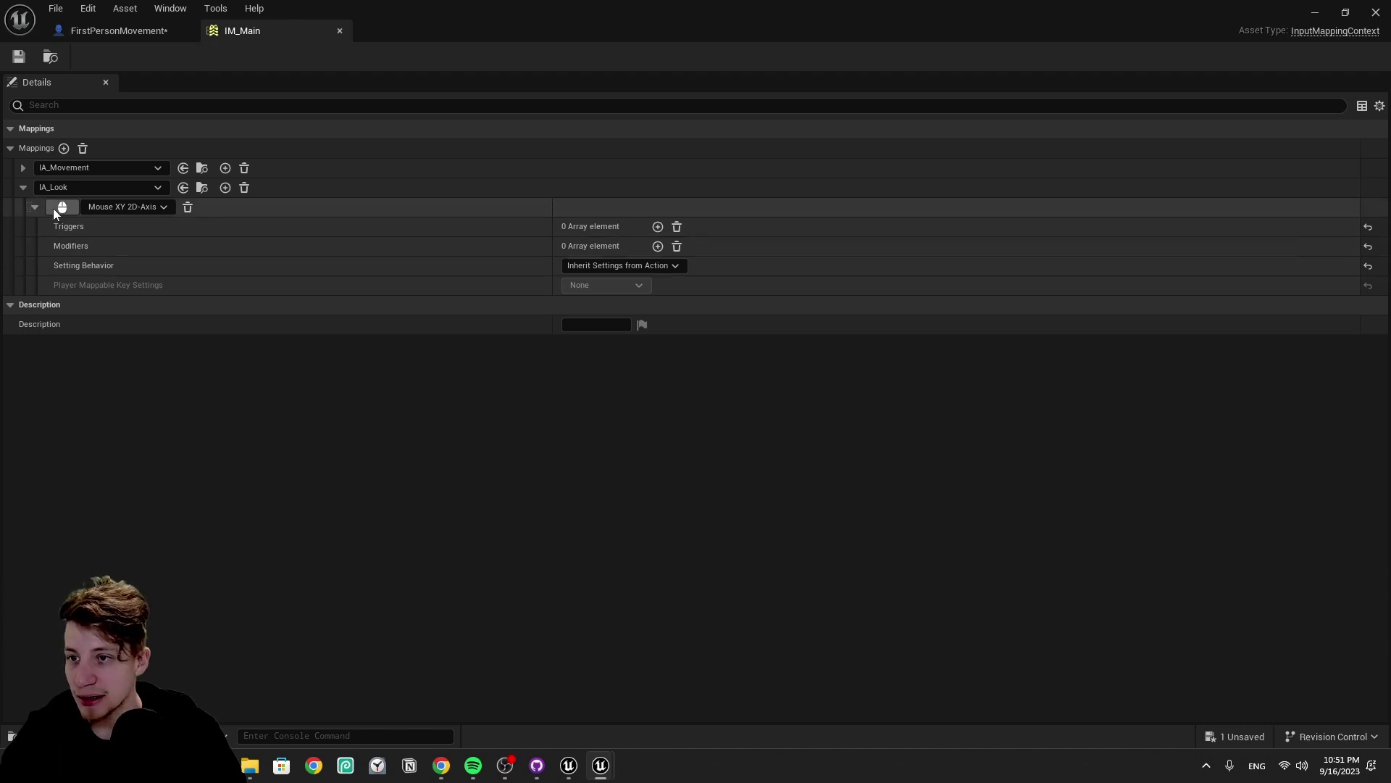
click(657, 246)
click(616, 266)
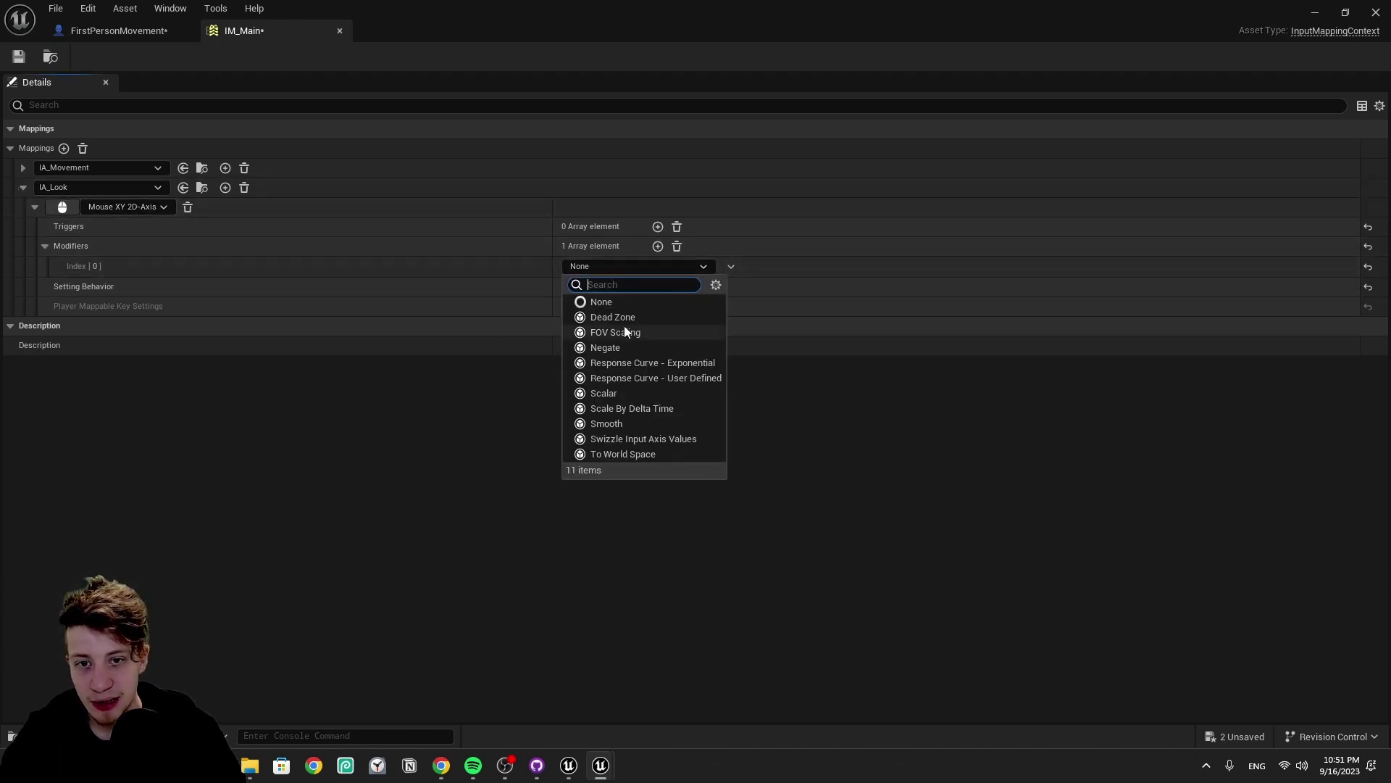
click(612, 347)
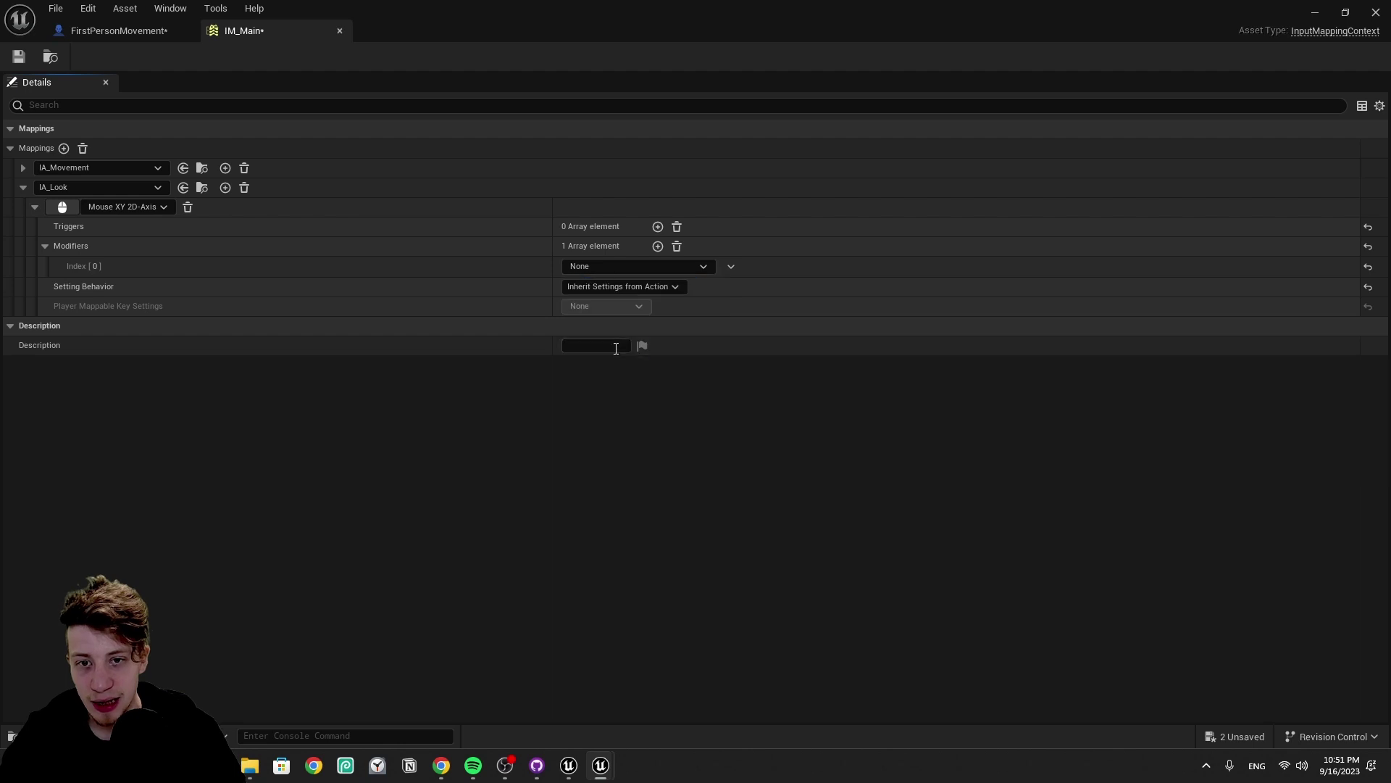
click(58, 266)
click(569, 287)
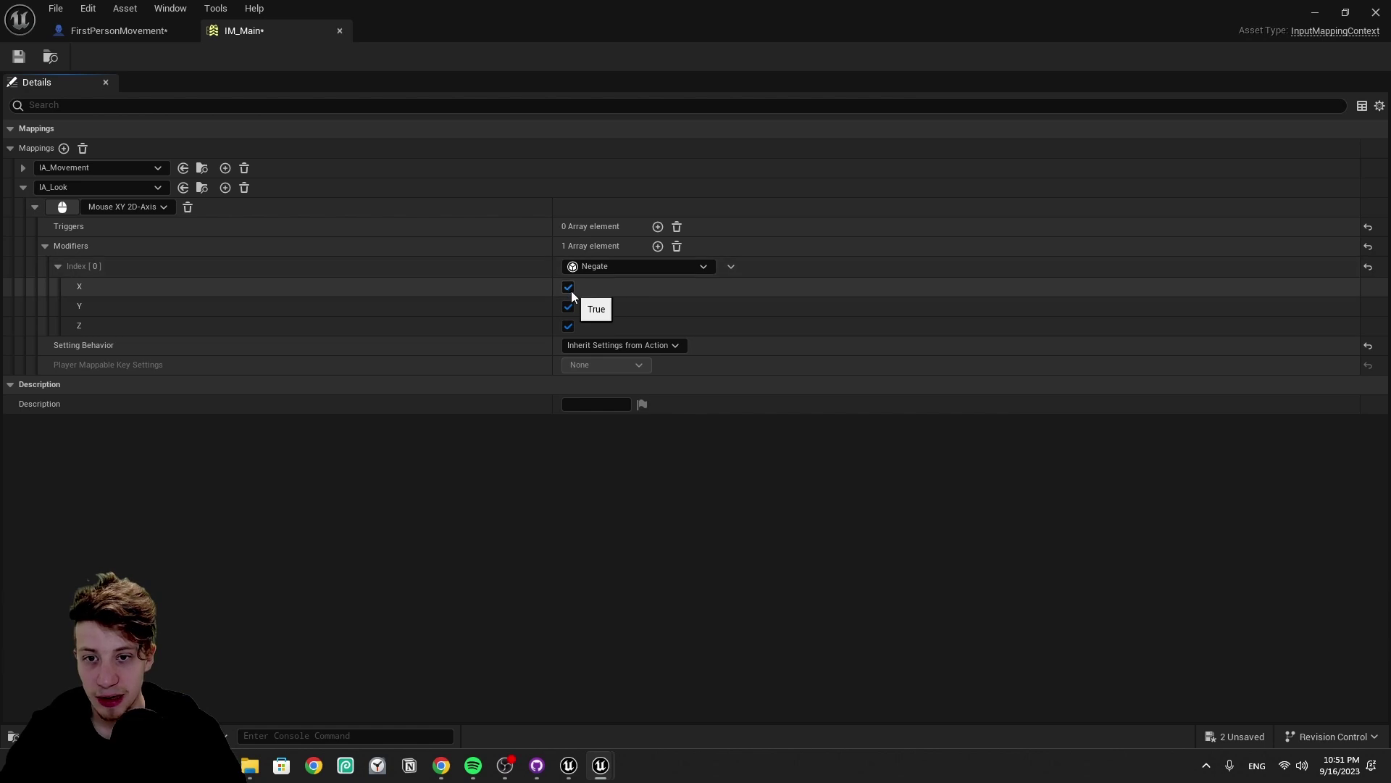
click(569, 325)
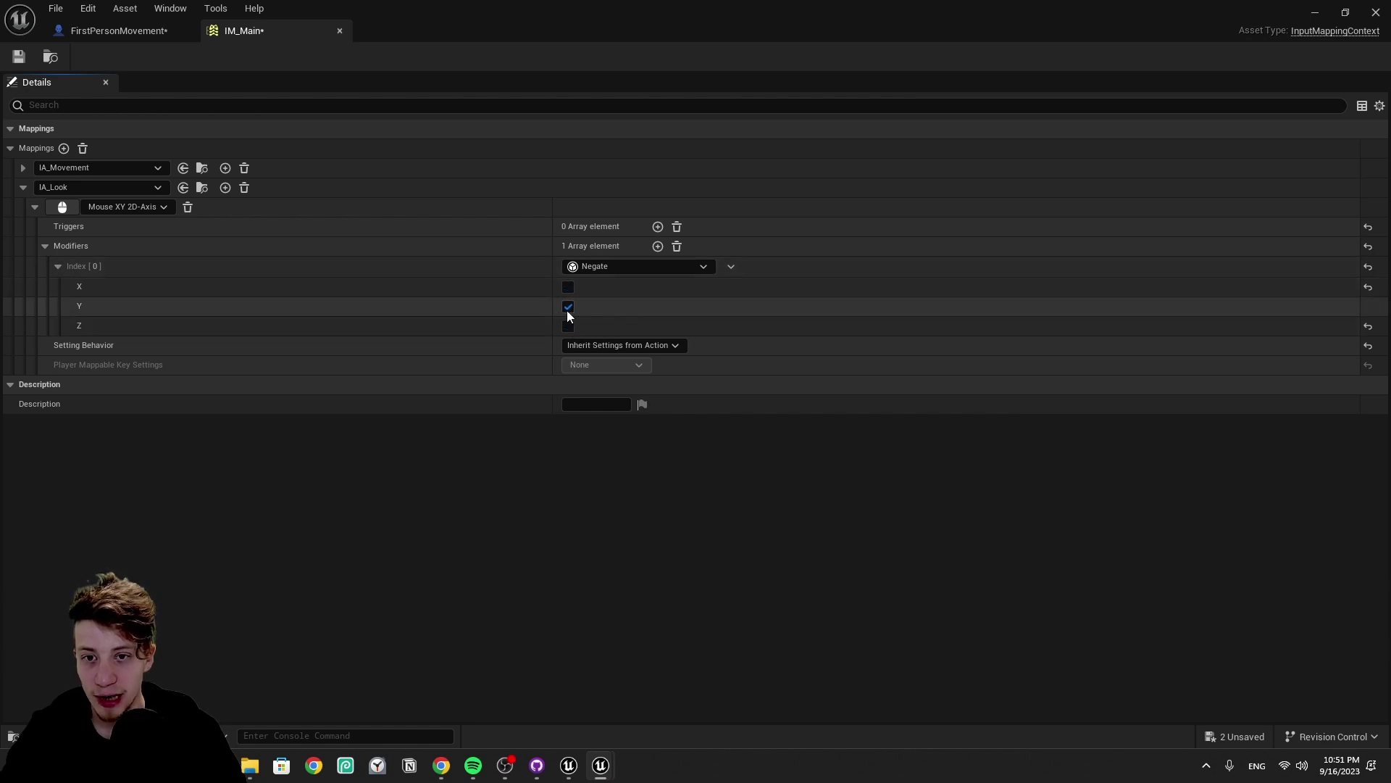
Step: Review the IA_Look, Break Vector 2D and Add Controller Yaw Input wiring, then Play the level
click(132, 32)
right_drag(465, 341, 661, 319)
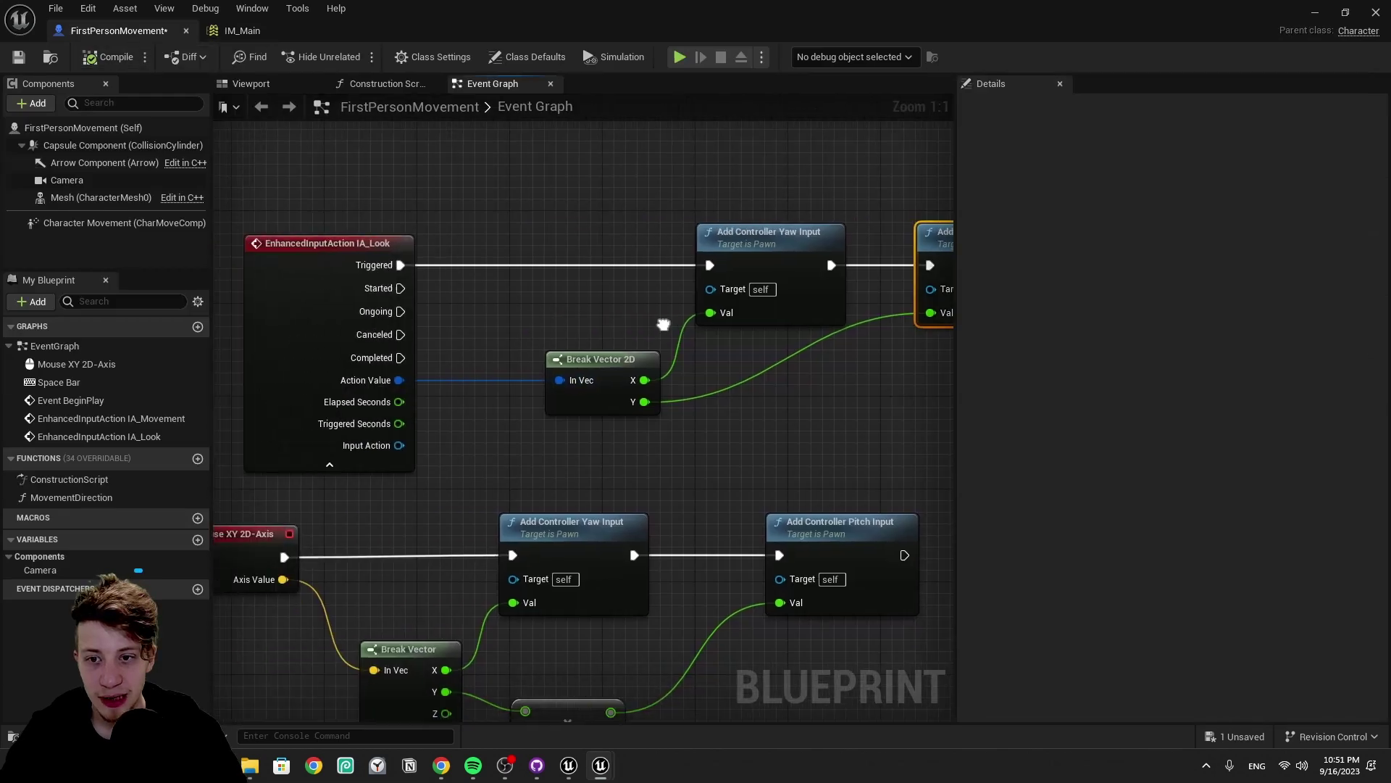
click(341, 254)
right_drag(662, 381, 505, 357)
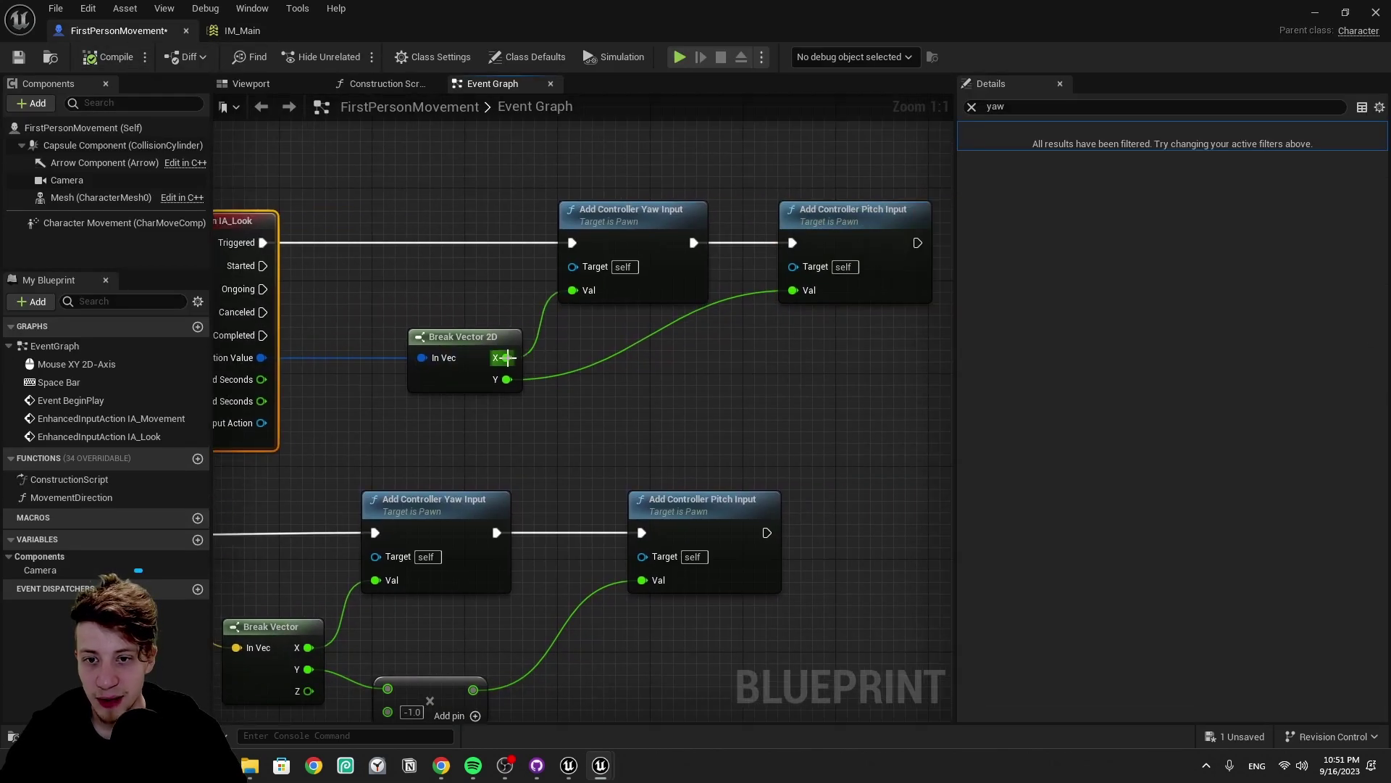
drag(676, 176, 694, 399)
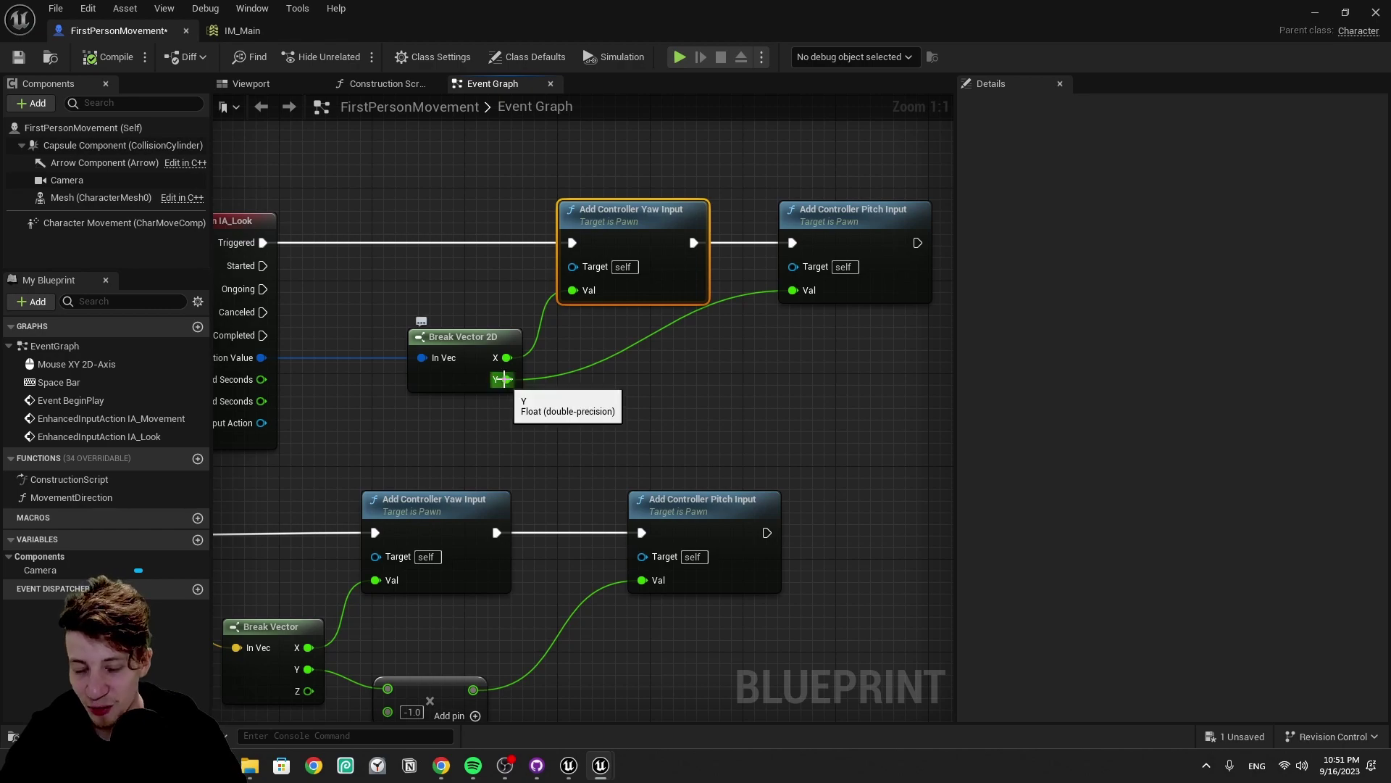
key(alt+Tab)
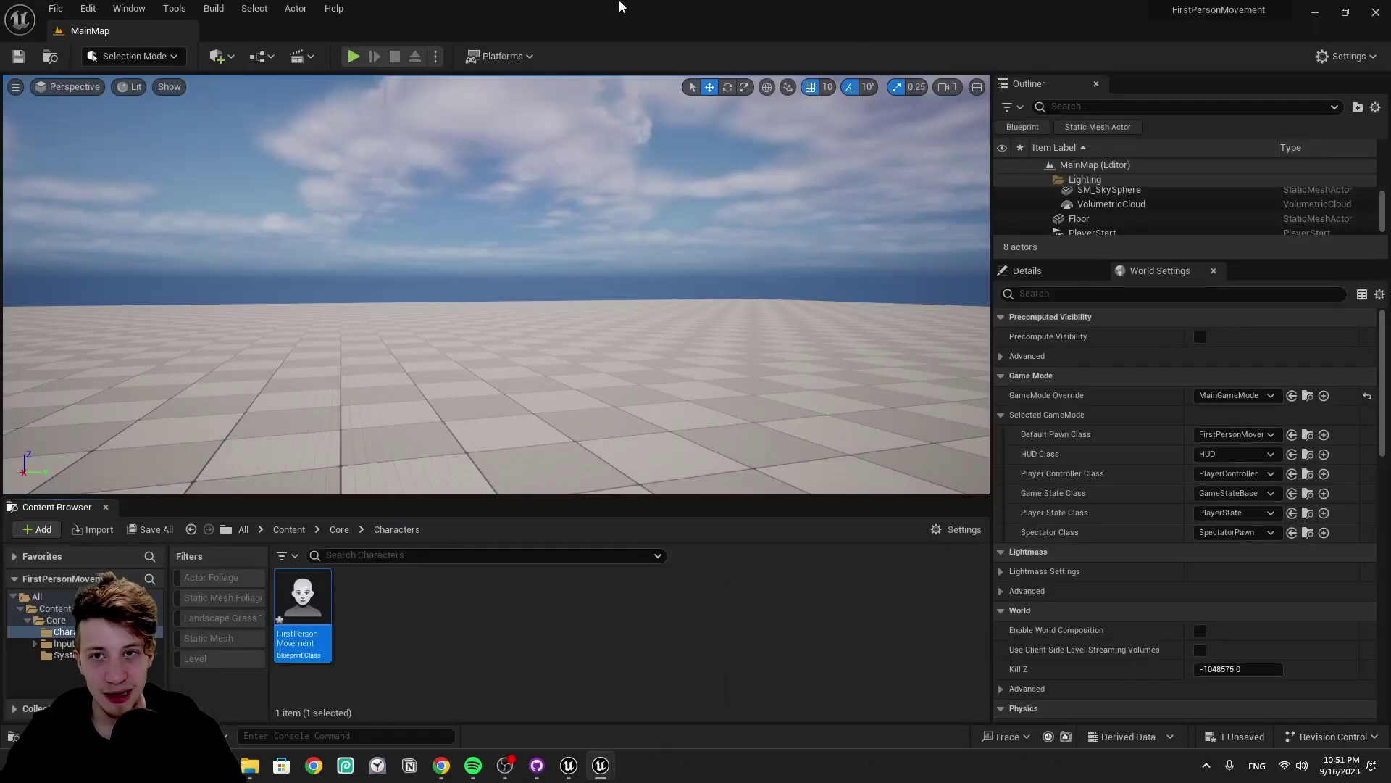
click(353, 57)
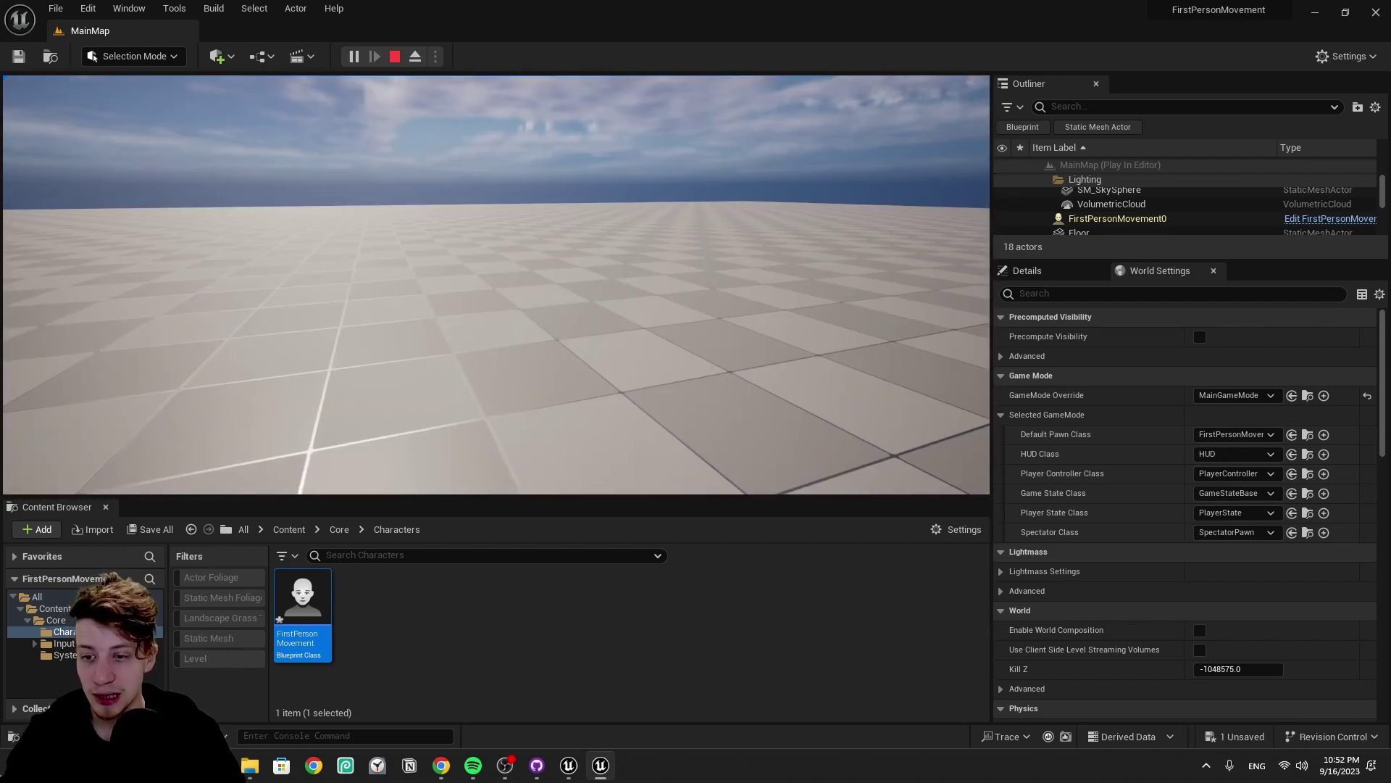
Step: Create a new Input Action named IA_Jump in the InputActions folder
key(Escape)
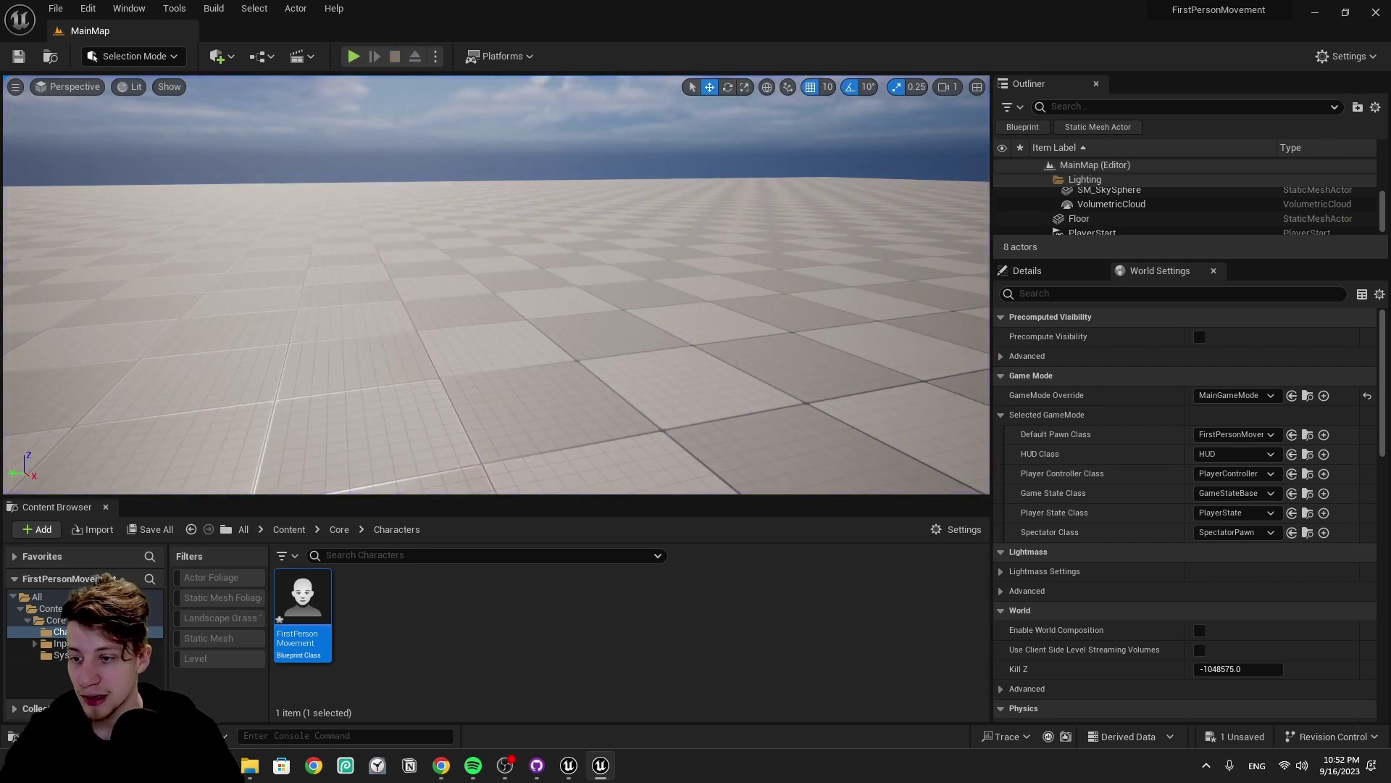
double_click(305, 601)
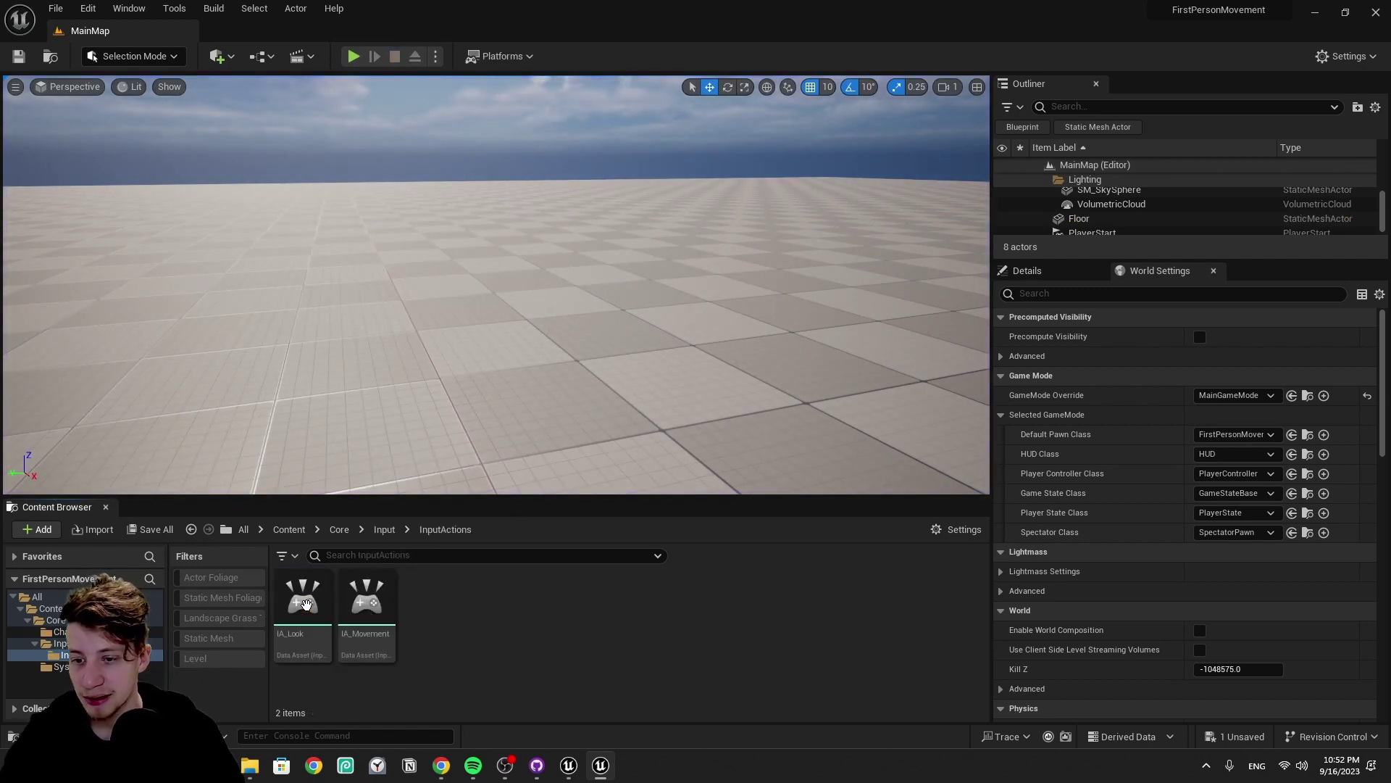
right_click(461, 602)
mouse_move(601, 469)
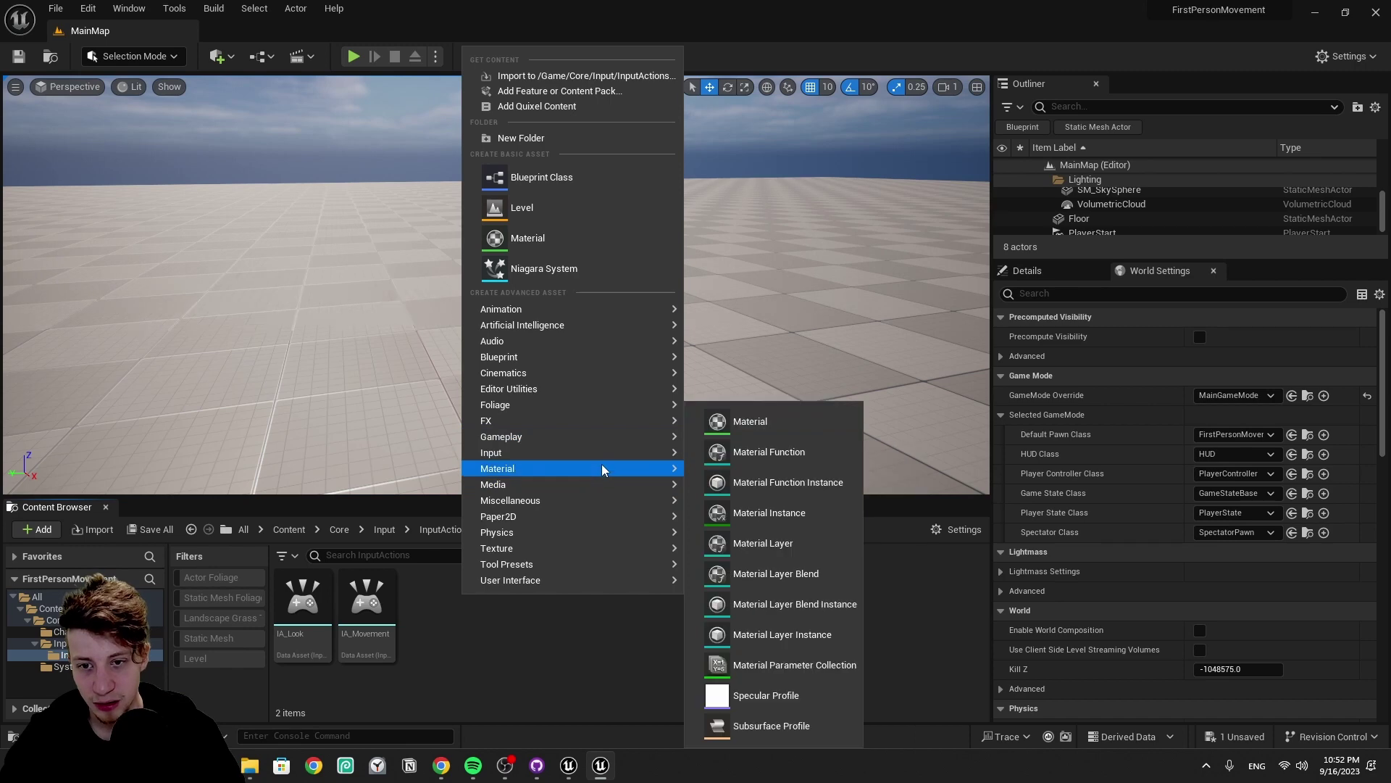
click(781, 528)
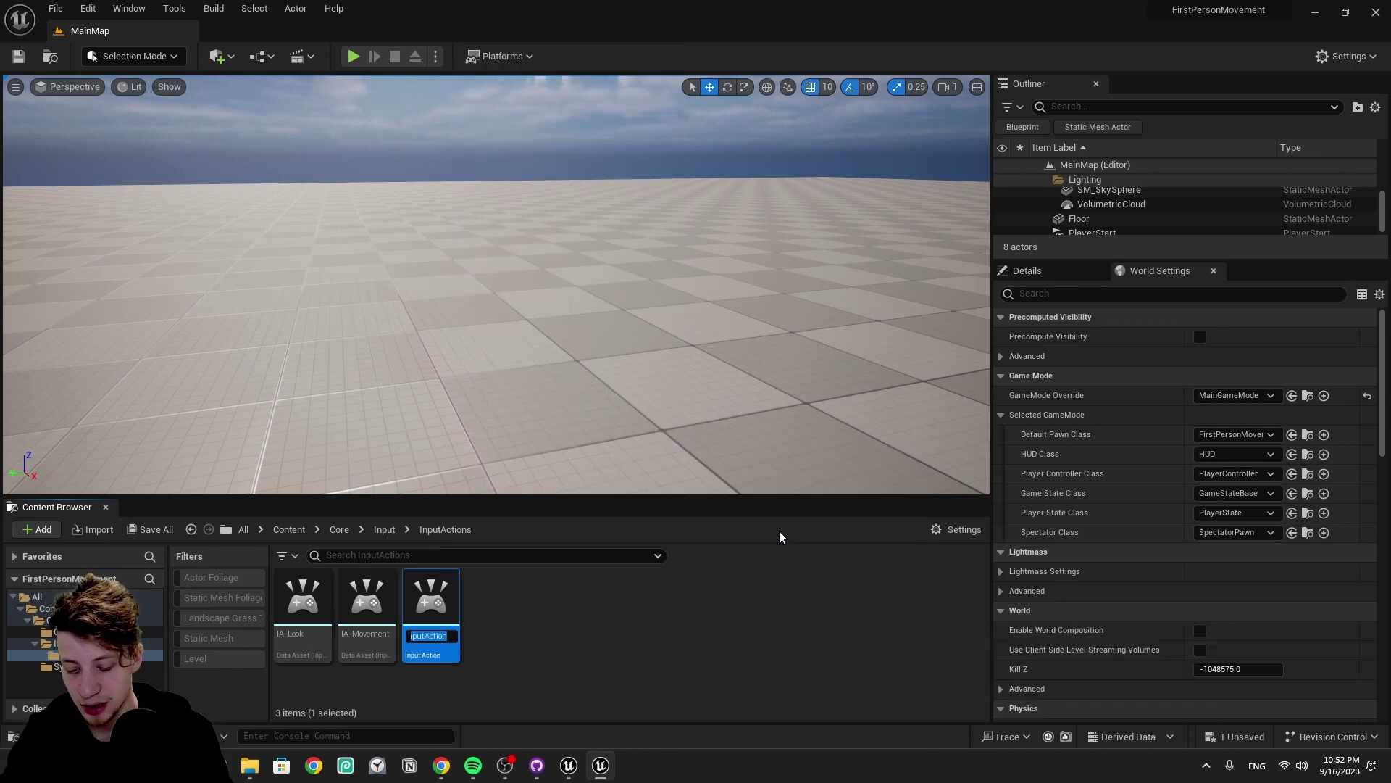
text(IA_Ju)
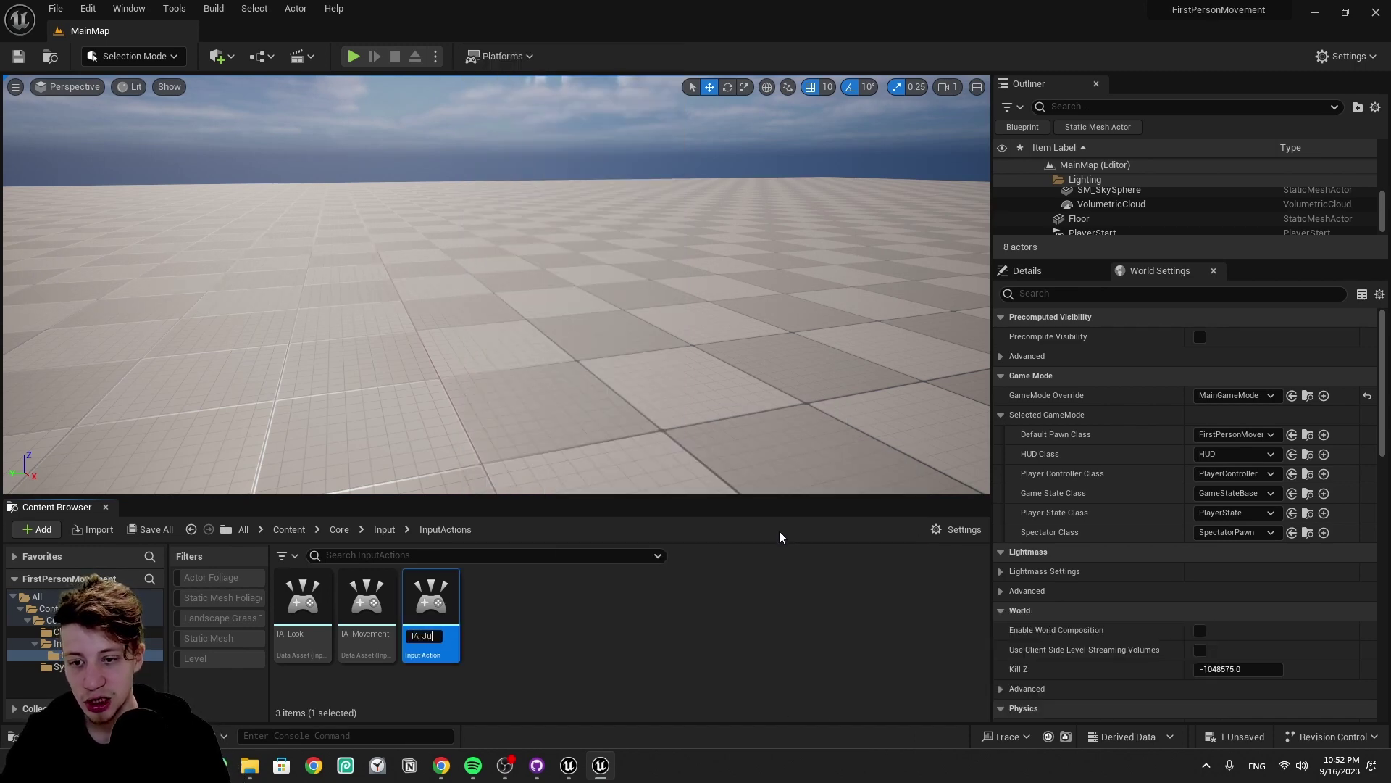
text(mp)
key(Return)
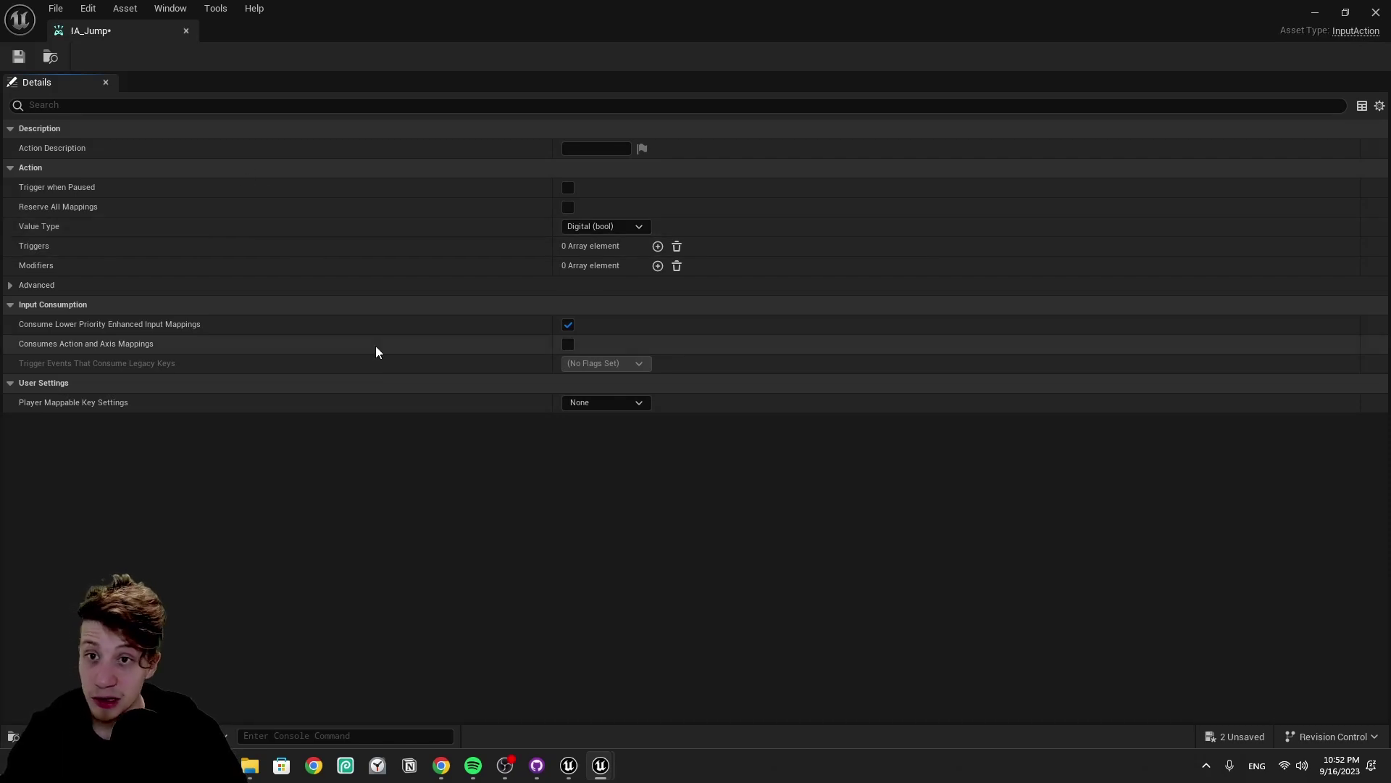
Step: Keep IA_Jump's value type as Digital (bool), then save and close it
click(626, 229)
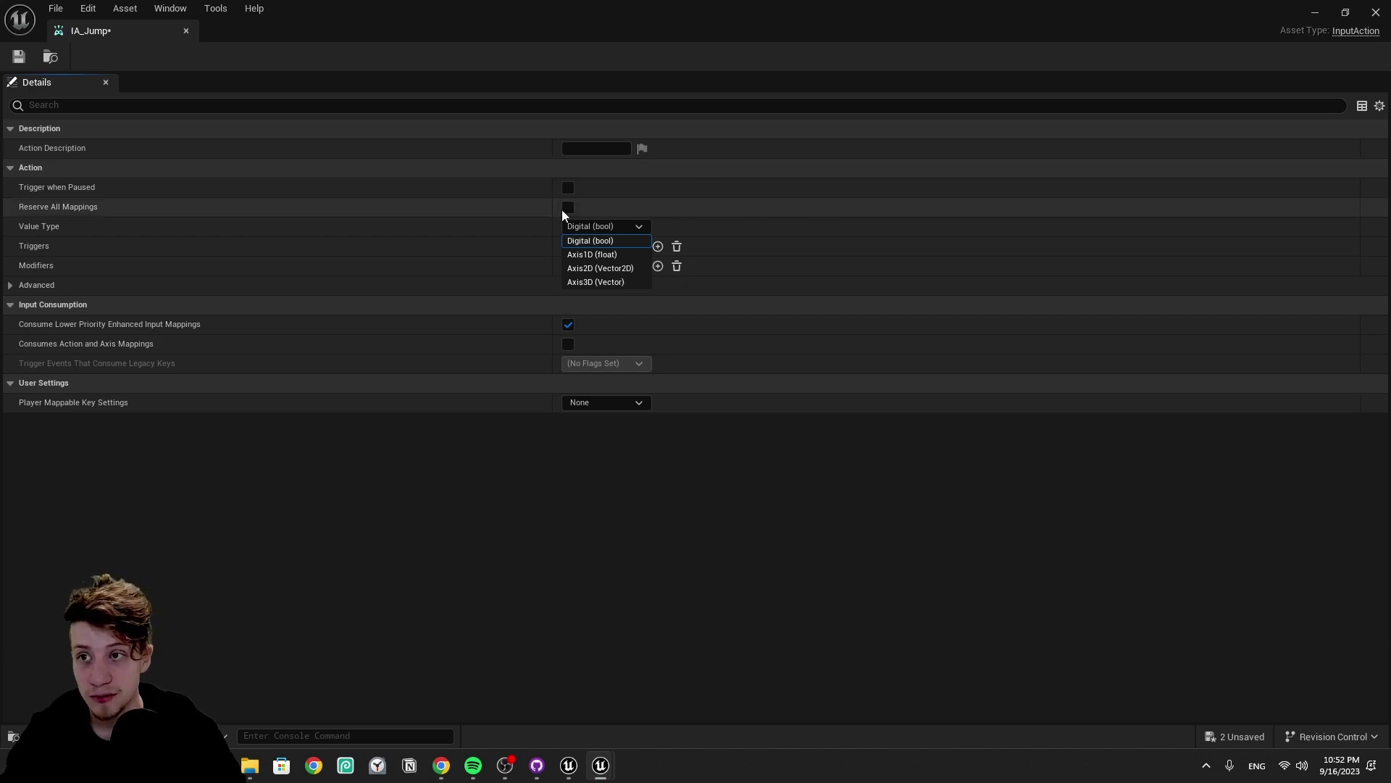
click(19, 57)
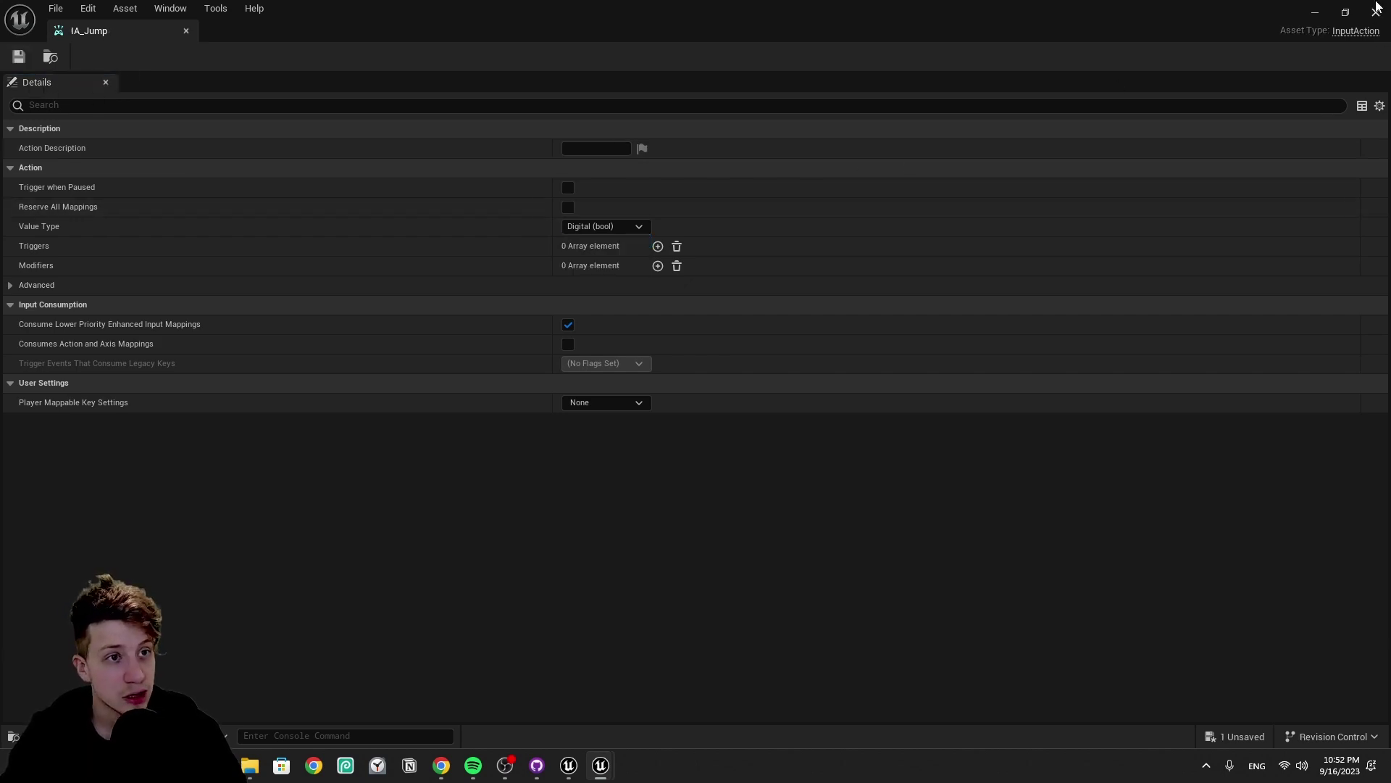
click(1376, 10)
Step: Add an IA_Jump mapping on Space Bar to IM_Main, then save and close it
click(376, 530)
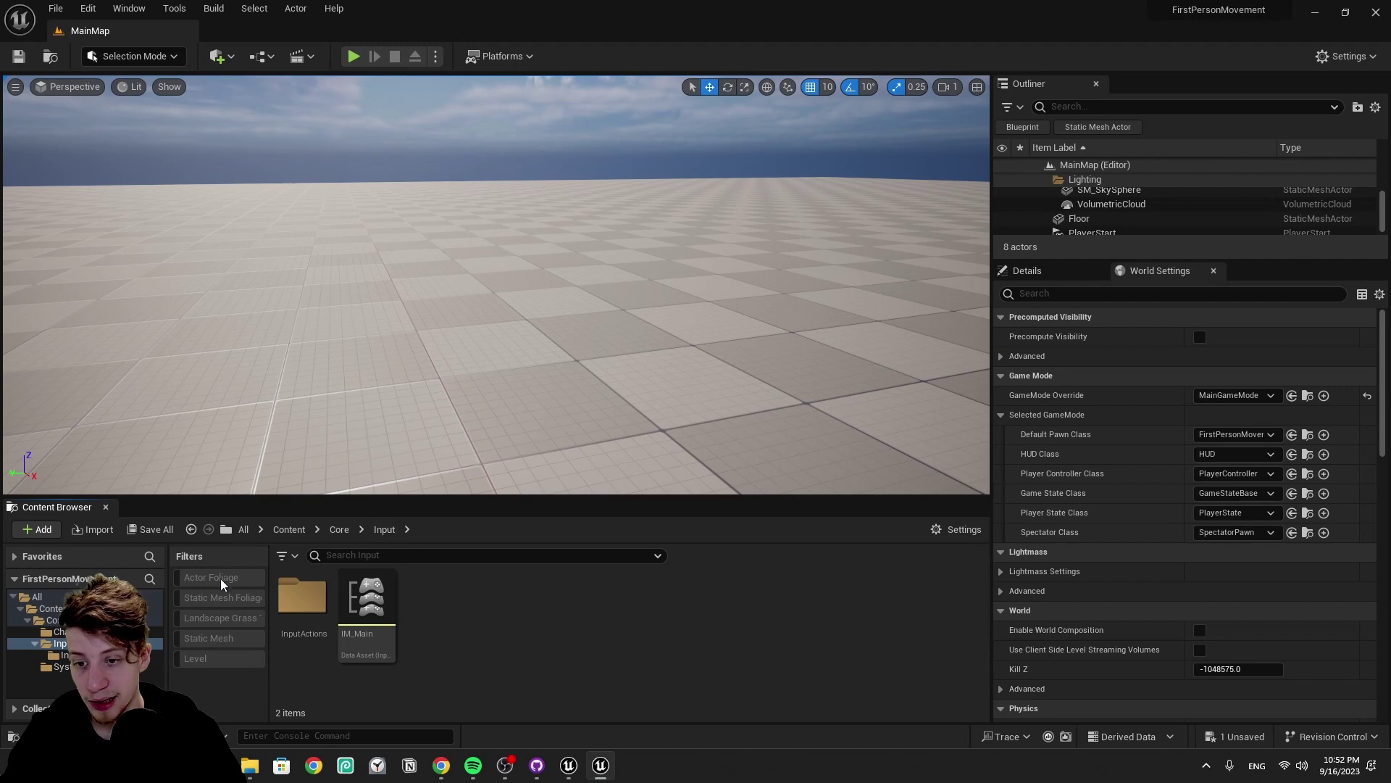
double_click(380, 634)
click(63, 147)
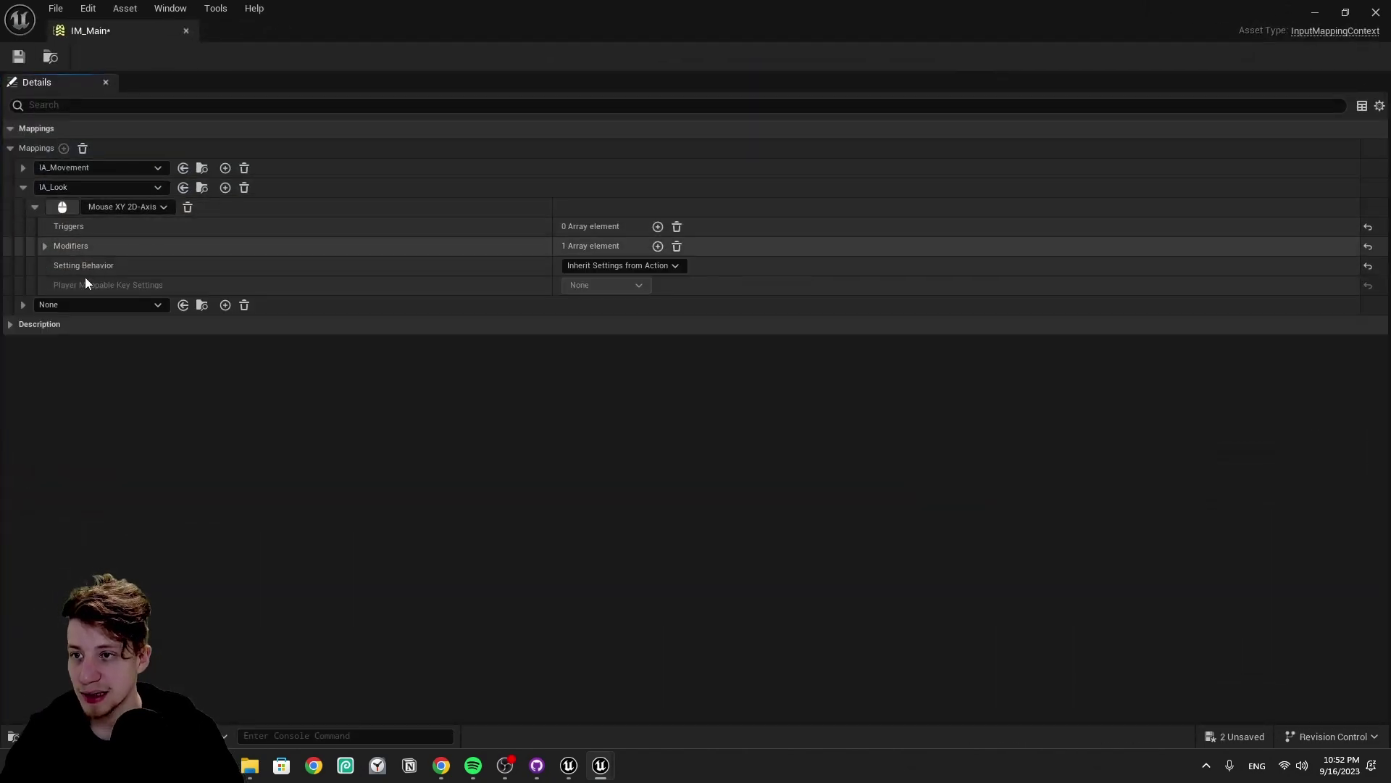
click(100, 306)
click(126, 497)
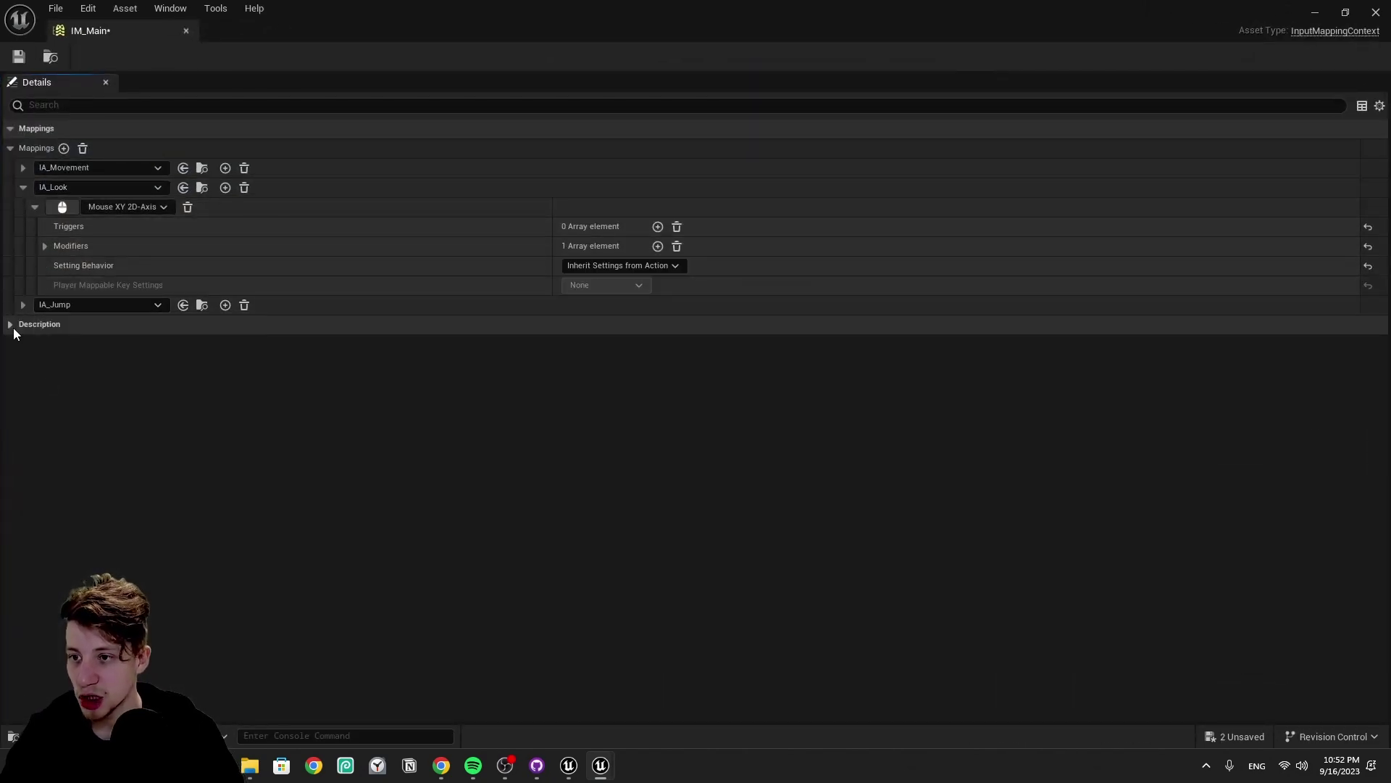
click(23, 304)
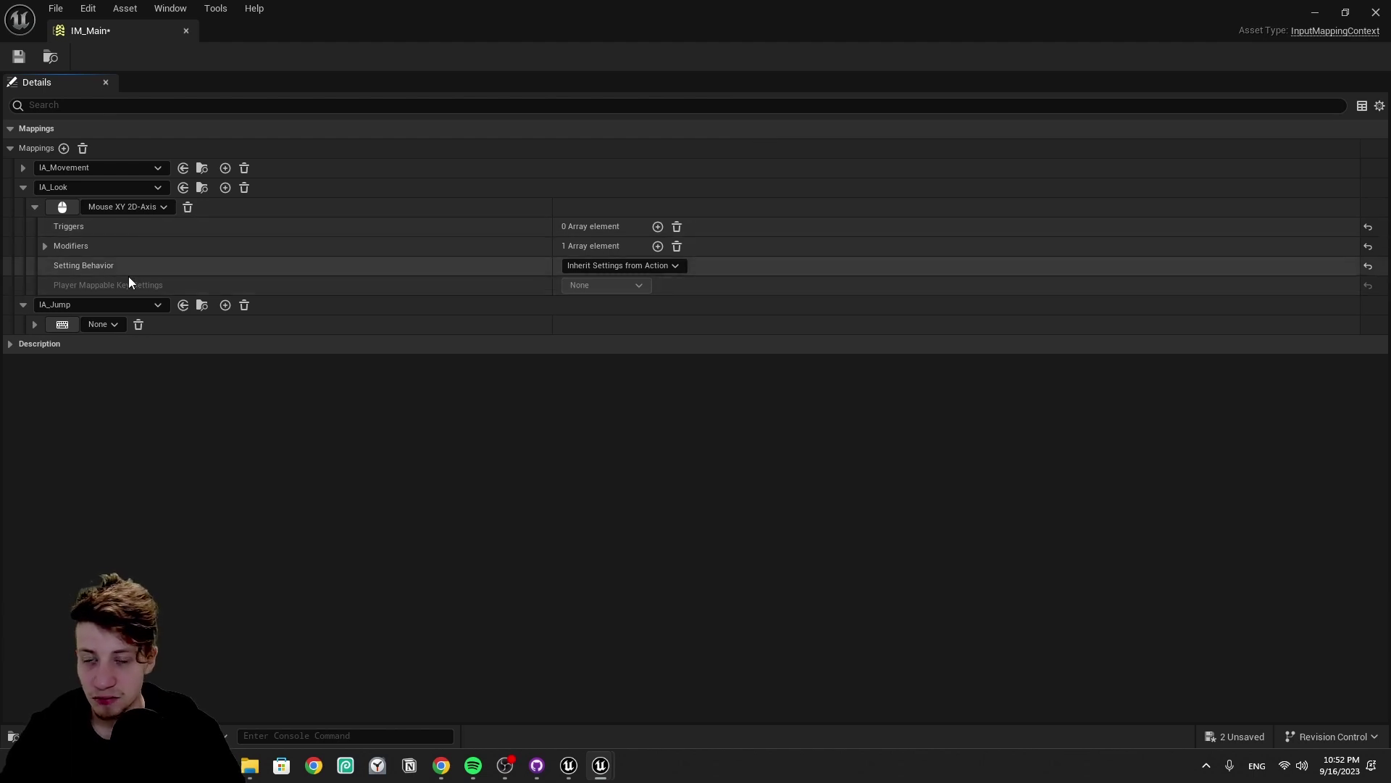
click(63, 324)
key(space)
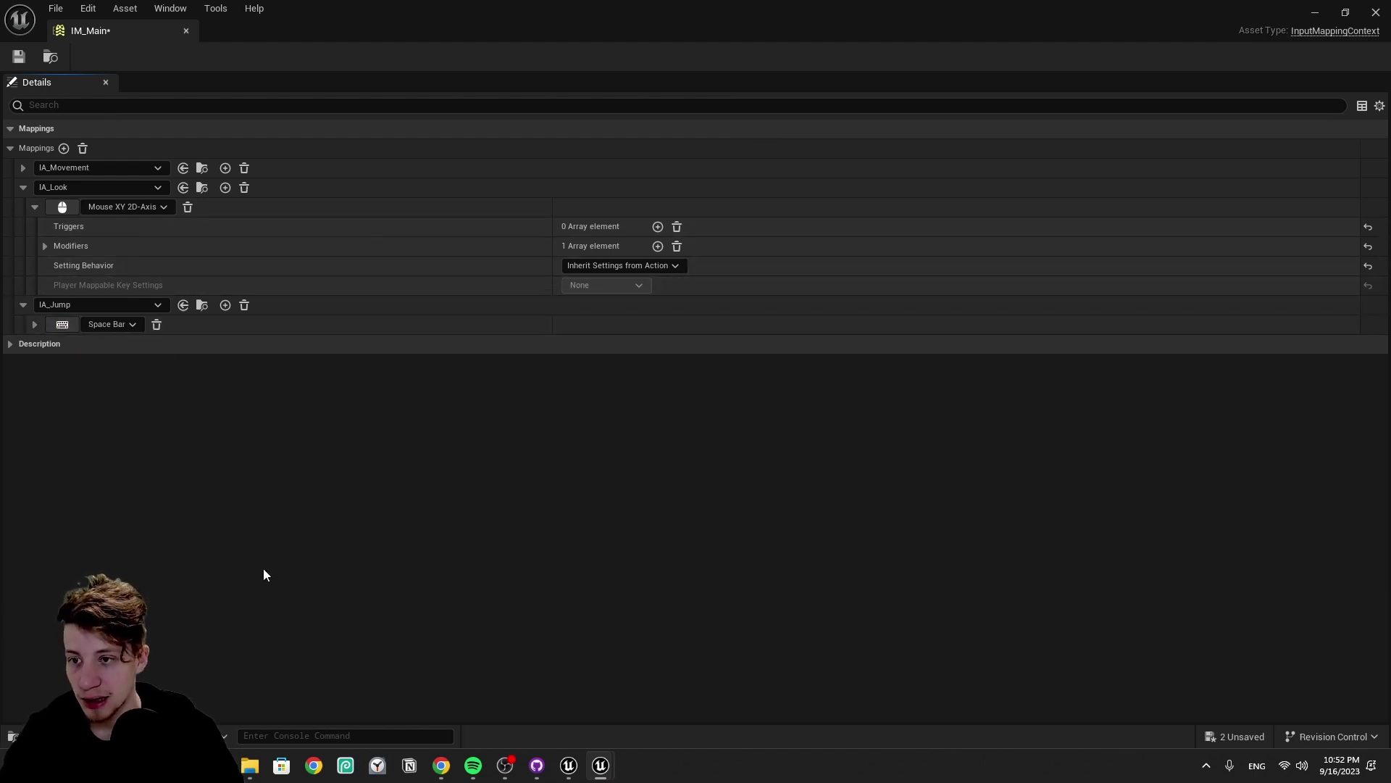
click(20, 57)
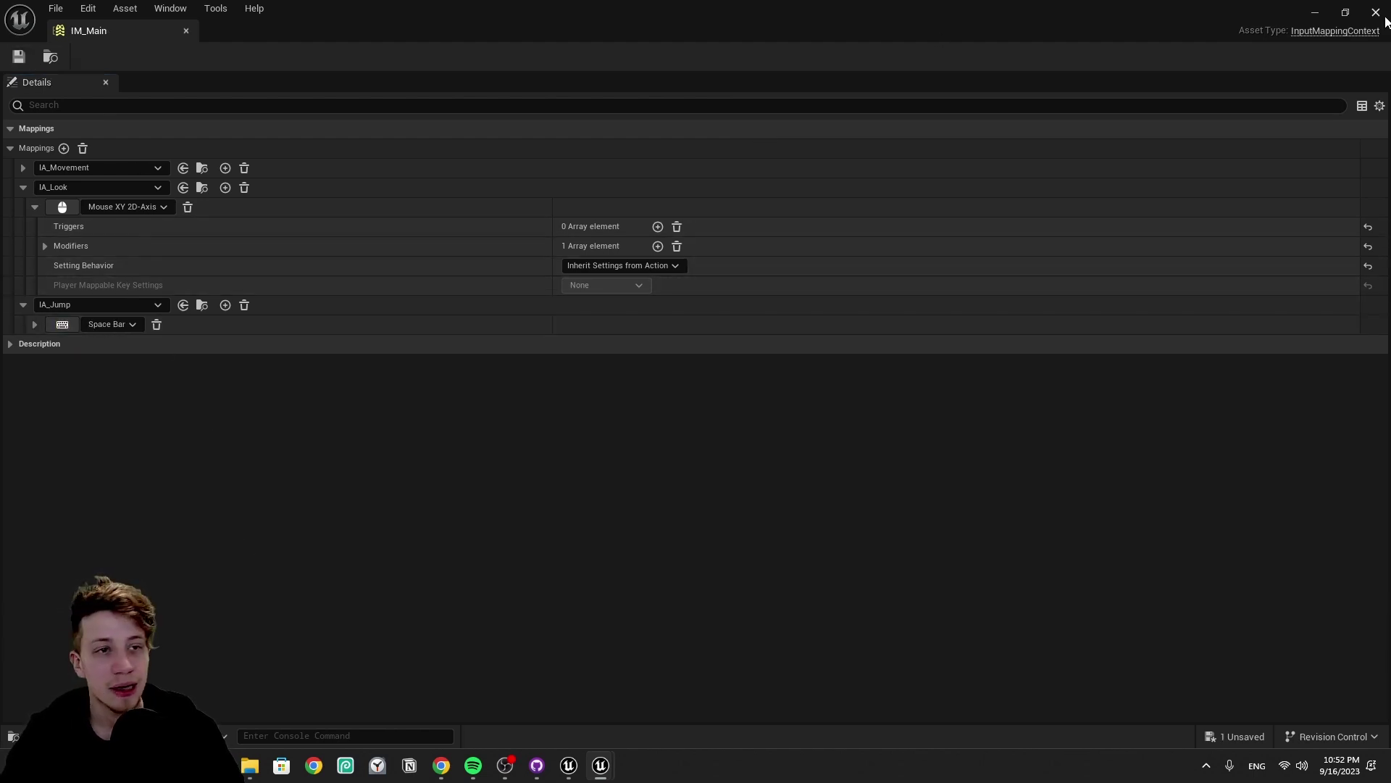
click(1376, 12)
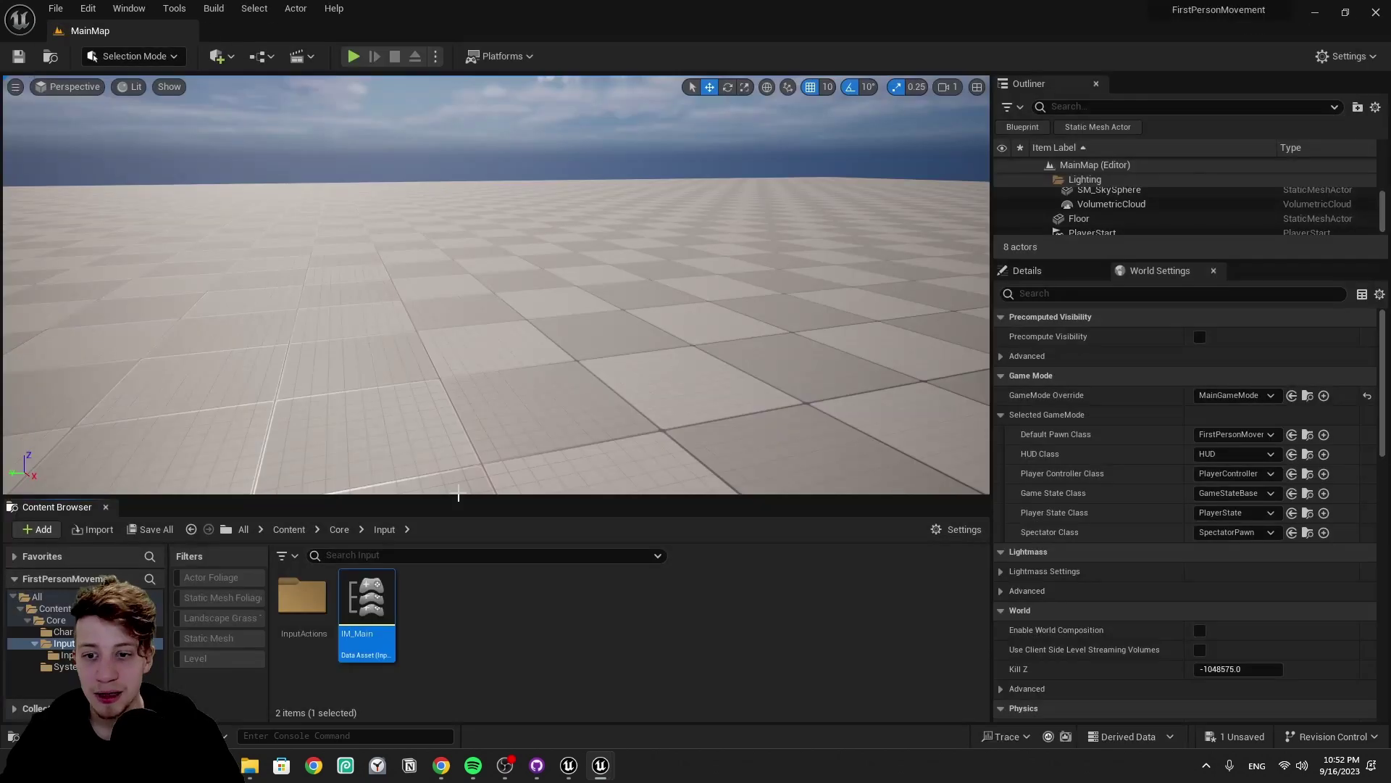
Step: Open FirstPersonMovement and move the Space Bar and Jump nodes up to make room
click(338, 529)
click(1313, 436)
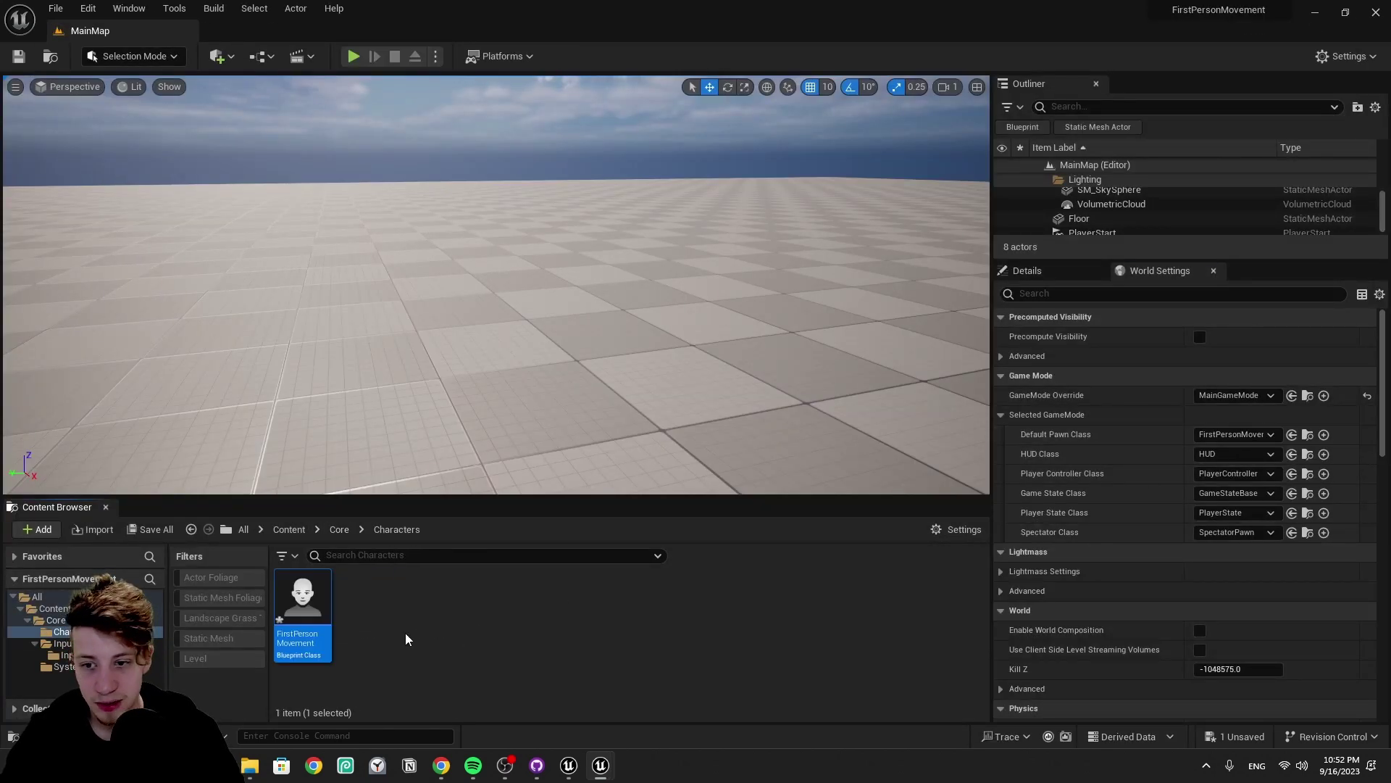
double_click(302, 600)
right_drag(491, 500, 772, 478)
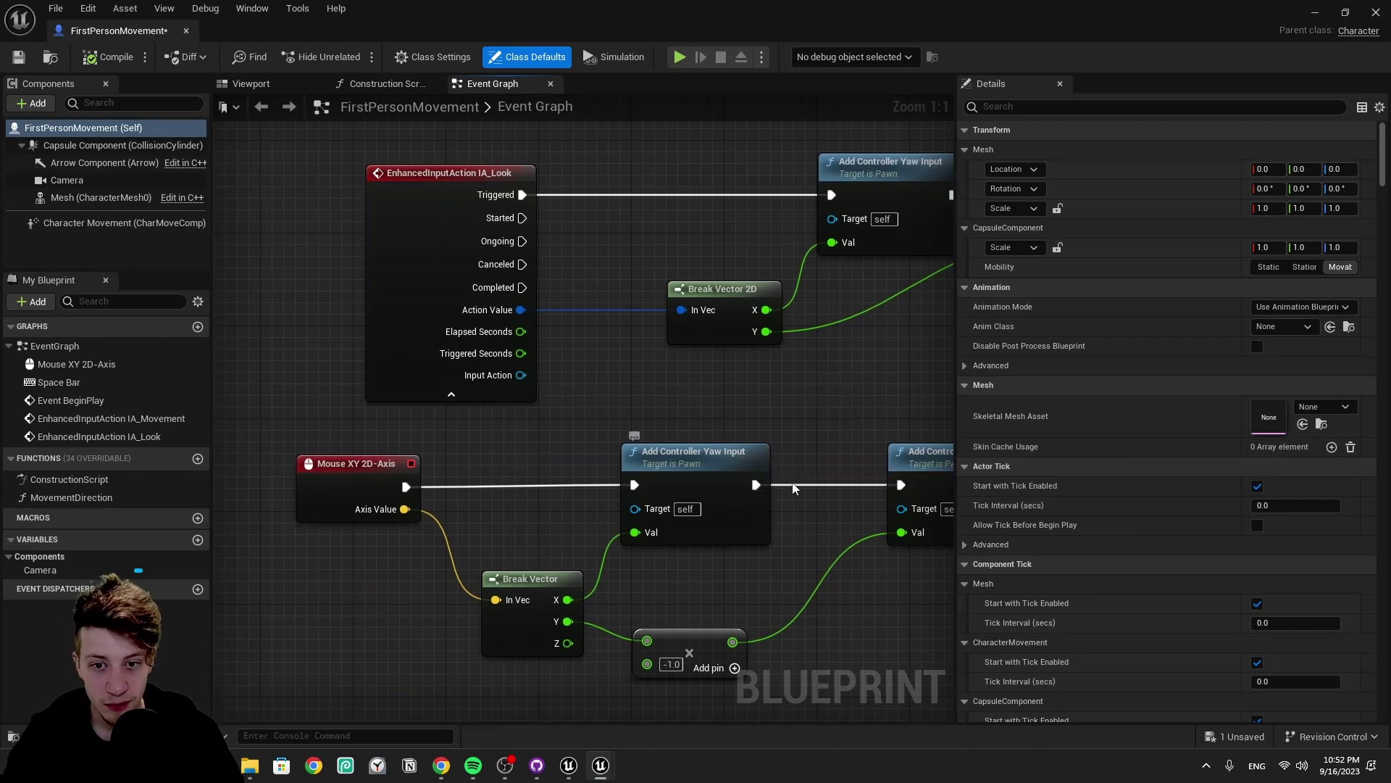
scroll(681, 363, down, 5)
drag(666, 381, 391, 540)
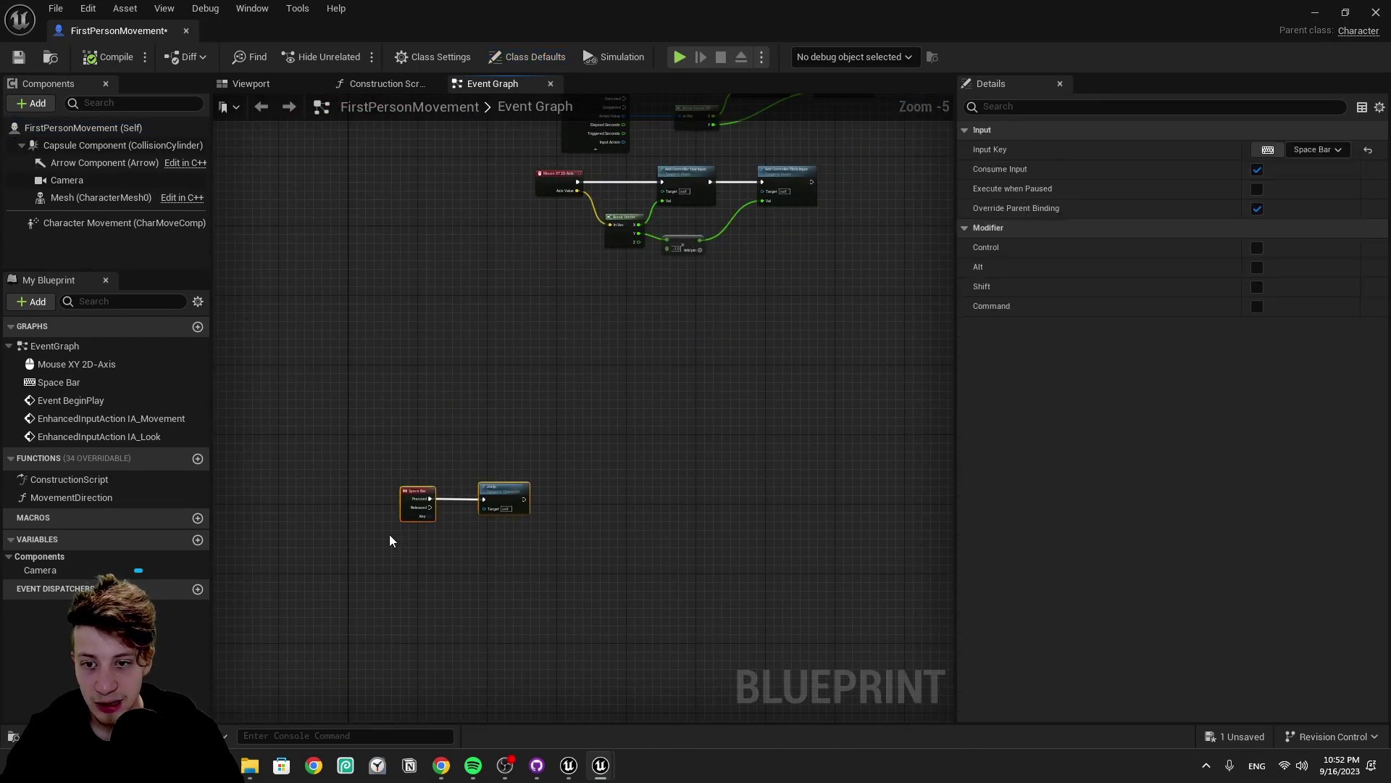
drag(423, 487, 577, 348)
scroll(564, 306, up, 5)
right_drag(564, 306, 427, 462)
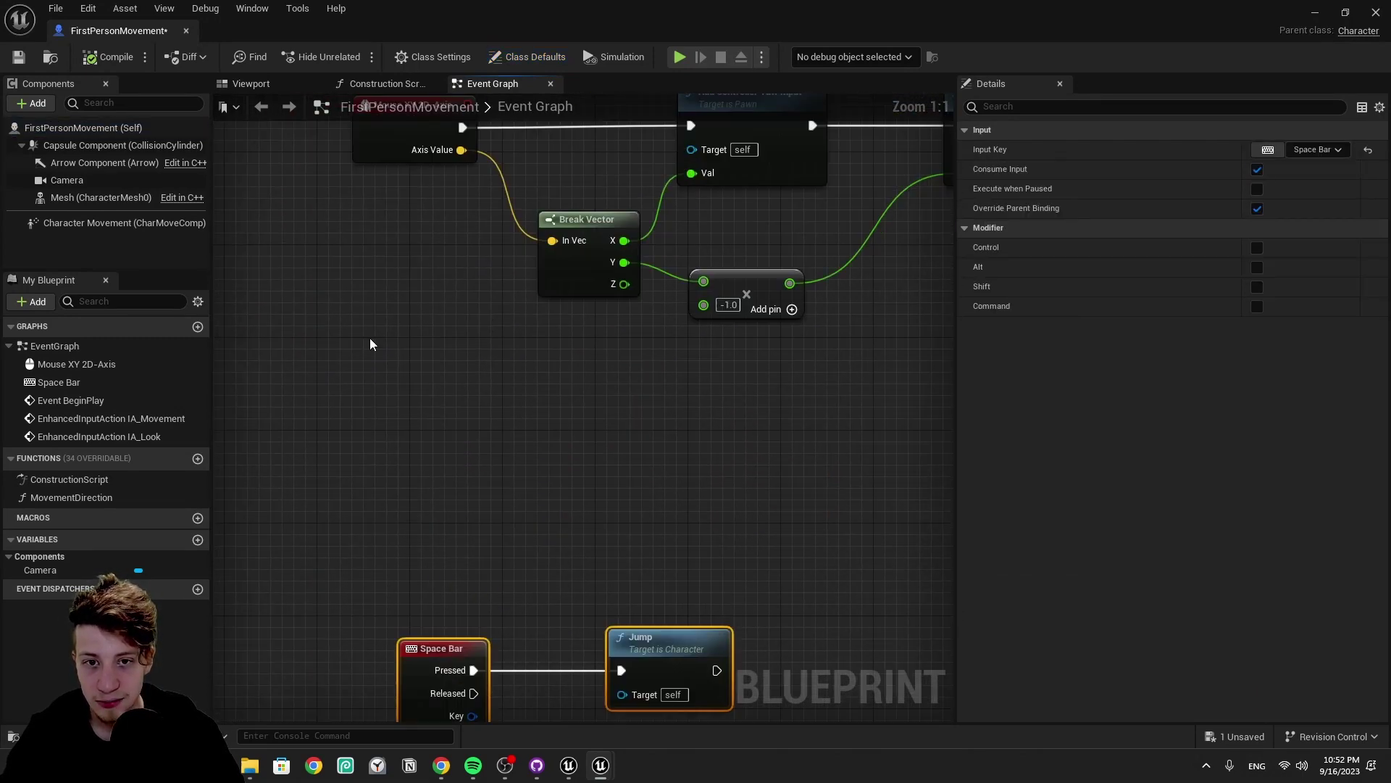
Step: Add an IA_Jump event node beside them and remove a stray reroute point
right_click(354, 328)
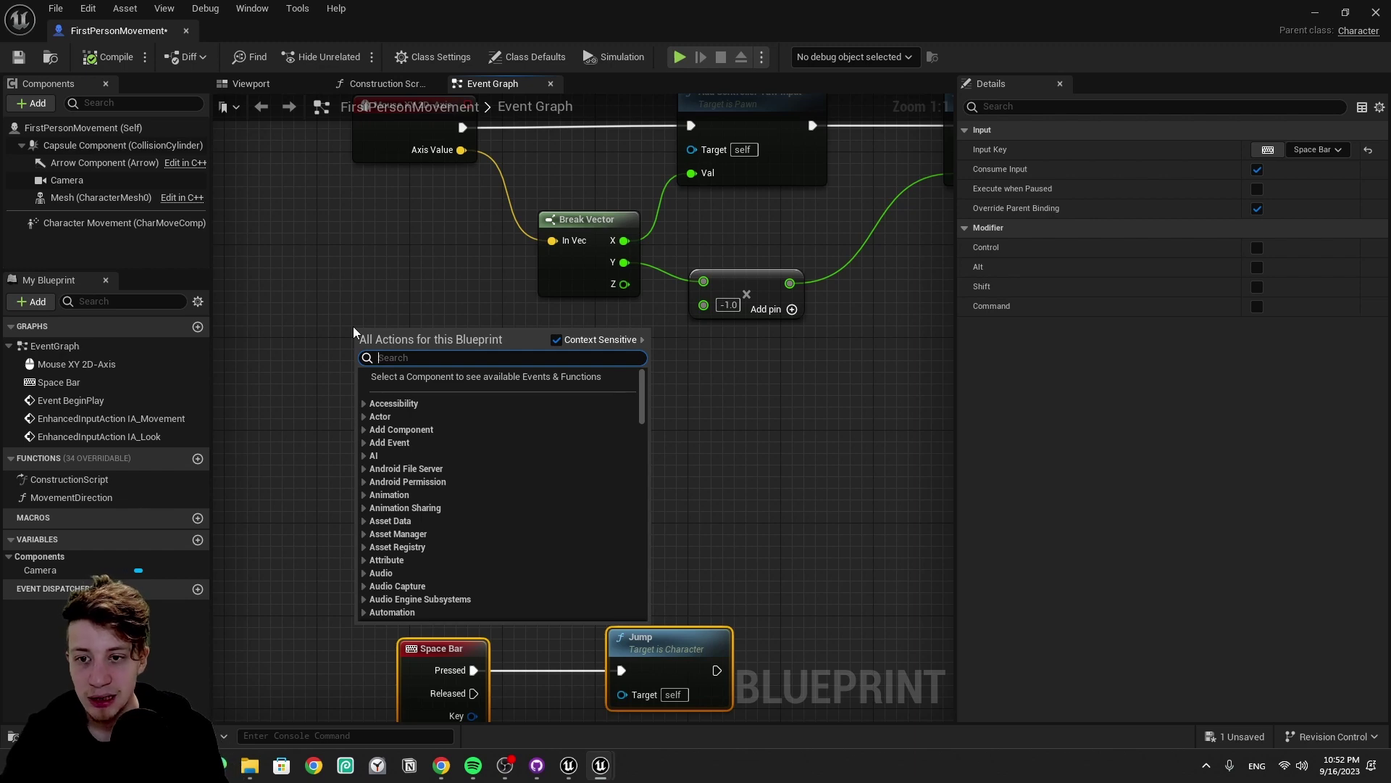
text(IA_)
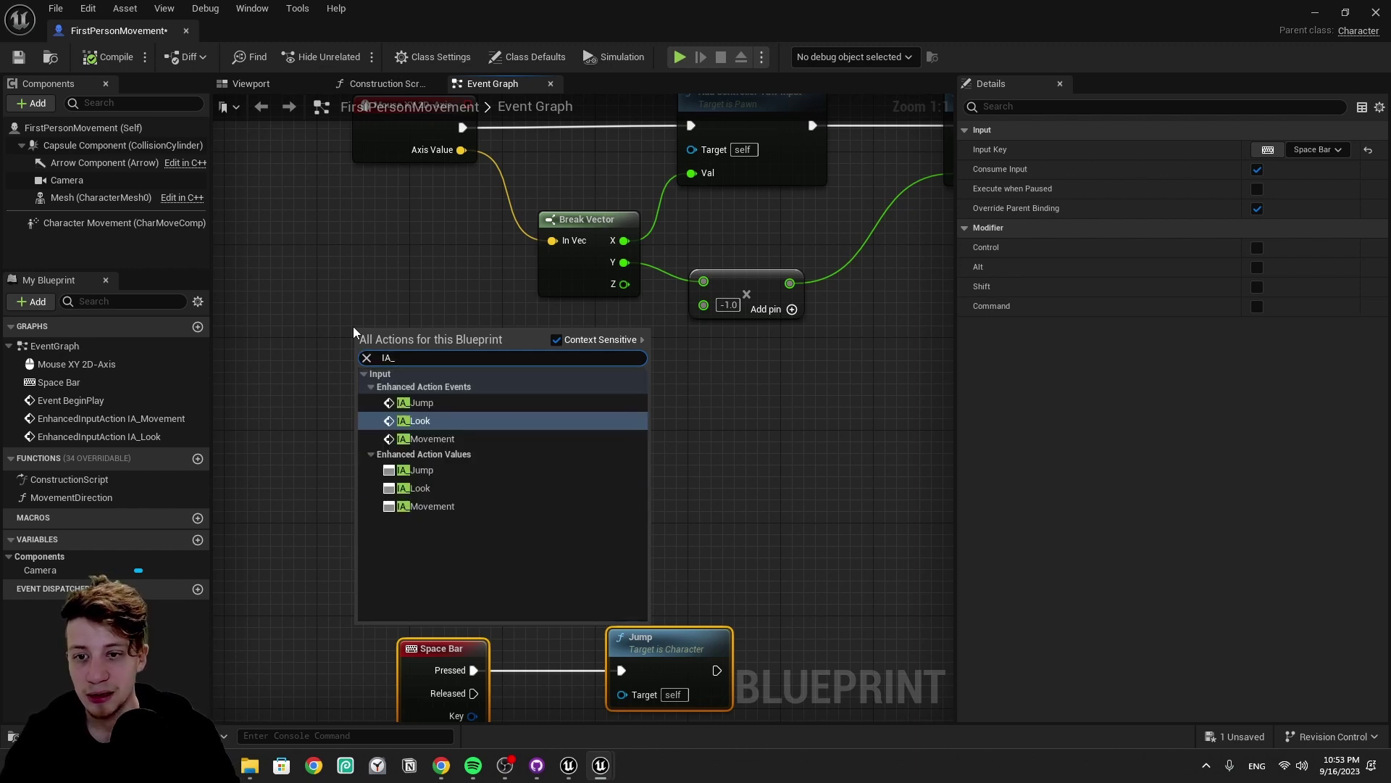
key(Up)
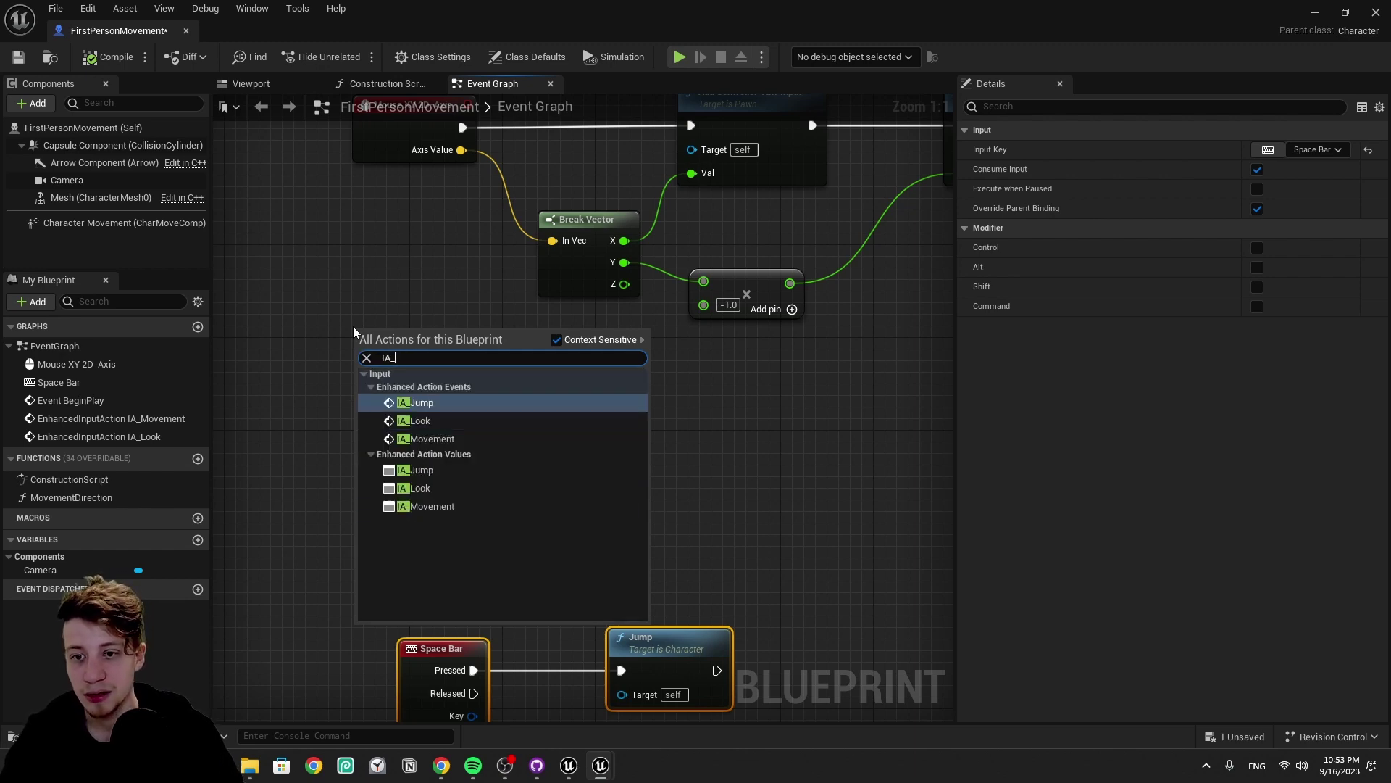
key(Return)
click(437, 397)
drag(411, 440, 276, 440)
right_drag(276, 440, 290, 274)
click(567, 506)
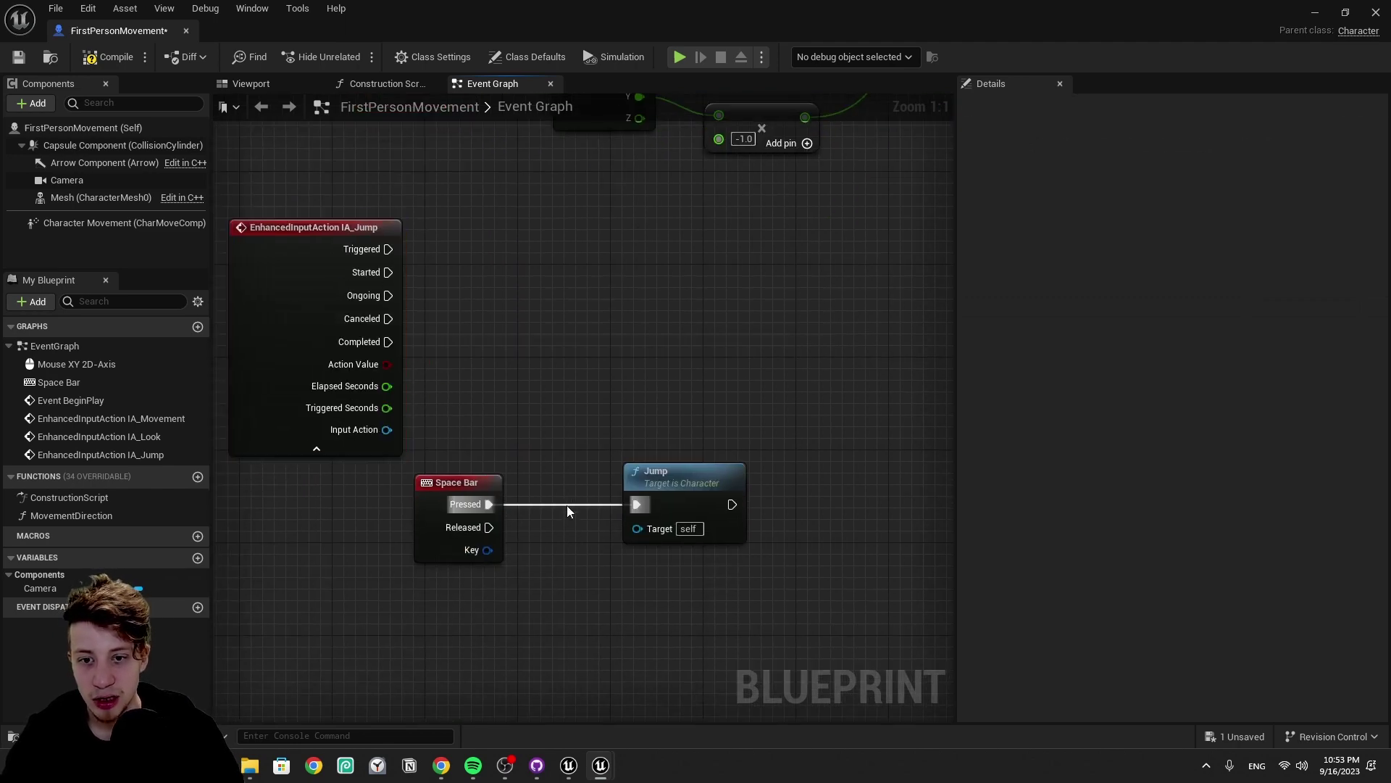
double_click(567, 506)
key(Delete)
Step: Delete the old Space Bar event and connect IA_Jump's Started output to Jump
drag(567, 540, 442, 498)
key(Delete)
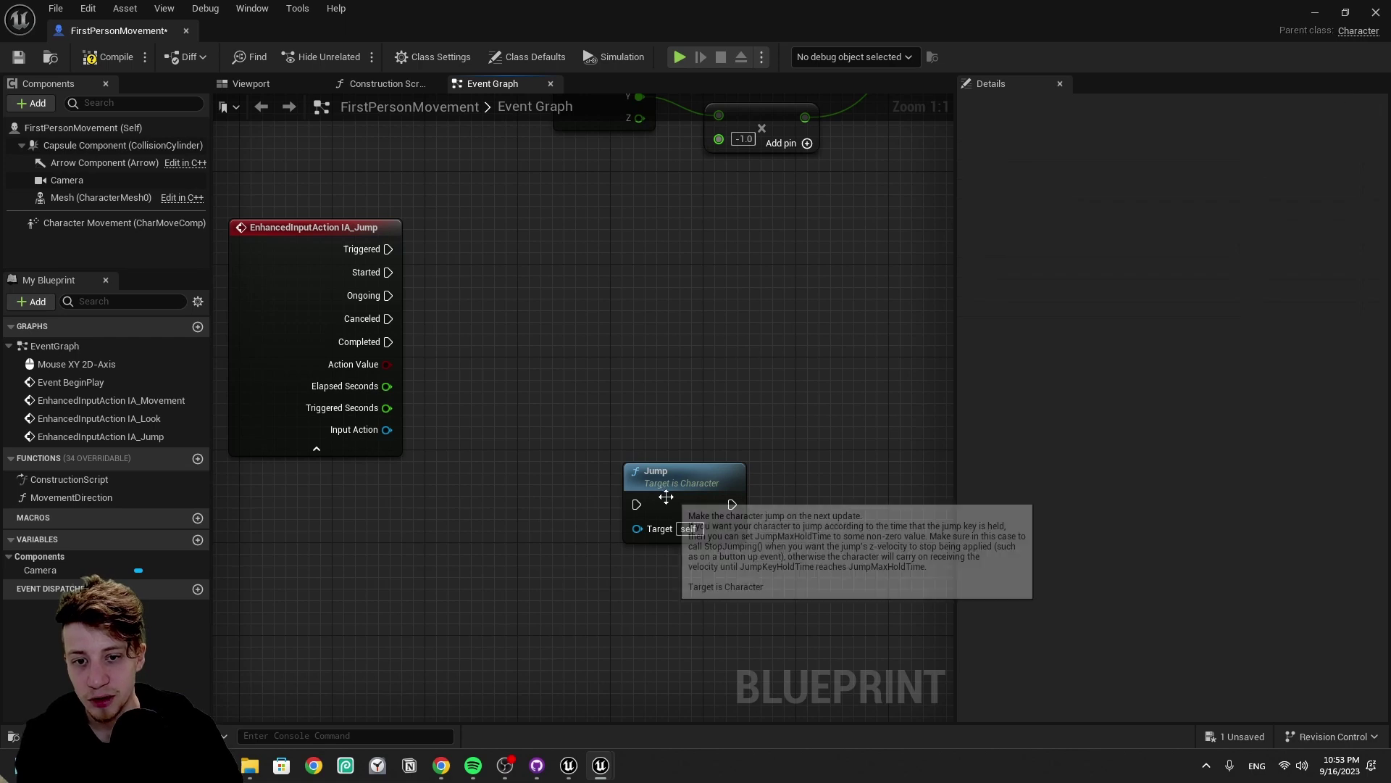
drag(664, 503, 511, 281)
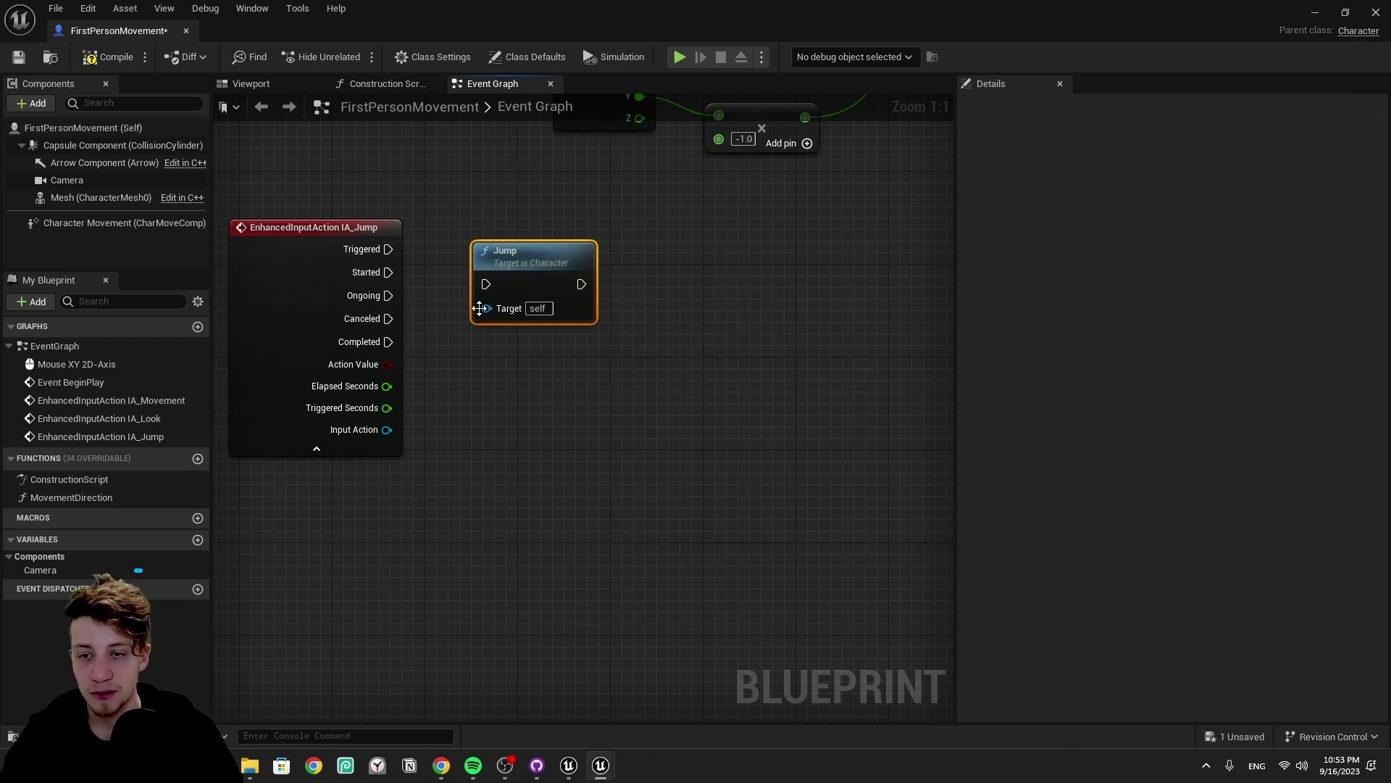
drag(382, 276, 497, 286)
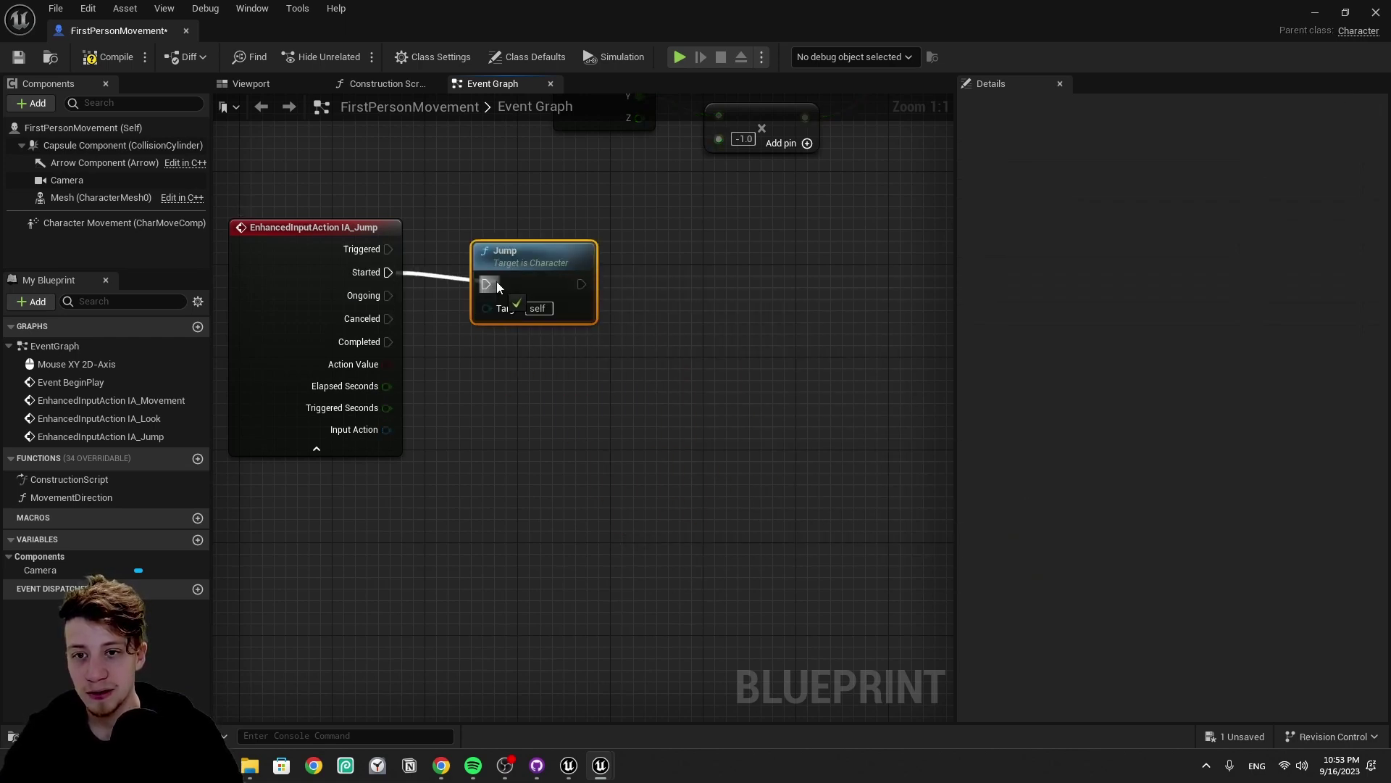
Step: Play the level to test jumping, then stop the session
key(alt+p)
drag(341, 73, 472, 0)
click(679, 286)
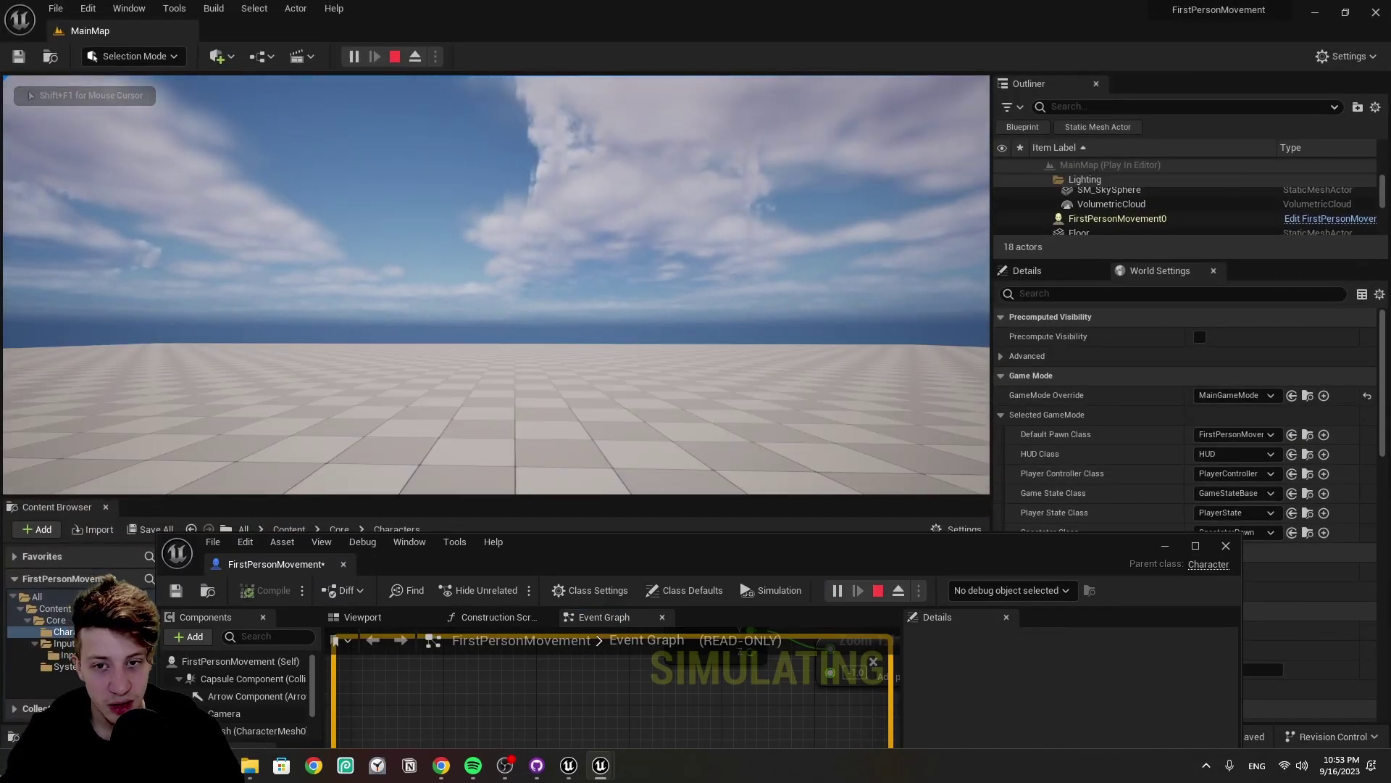
key(Escape)
Step: Disconnect Jump from IA_Jump's Started output and move it aside
double_click(634, 565)
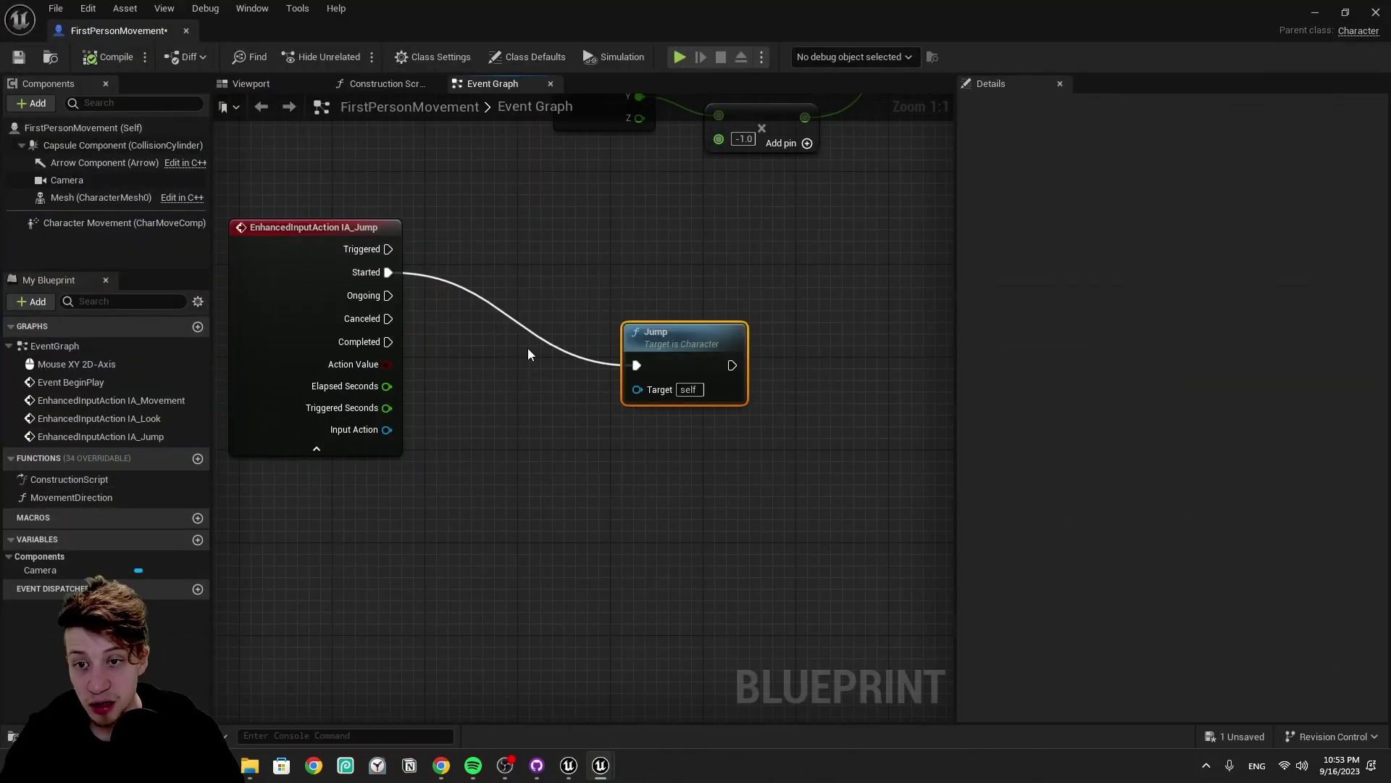
alt+click(389, 271)
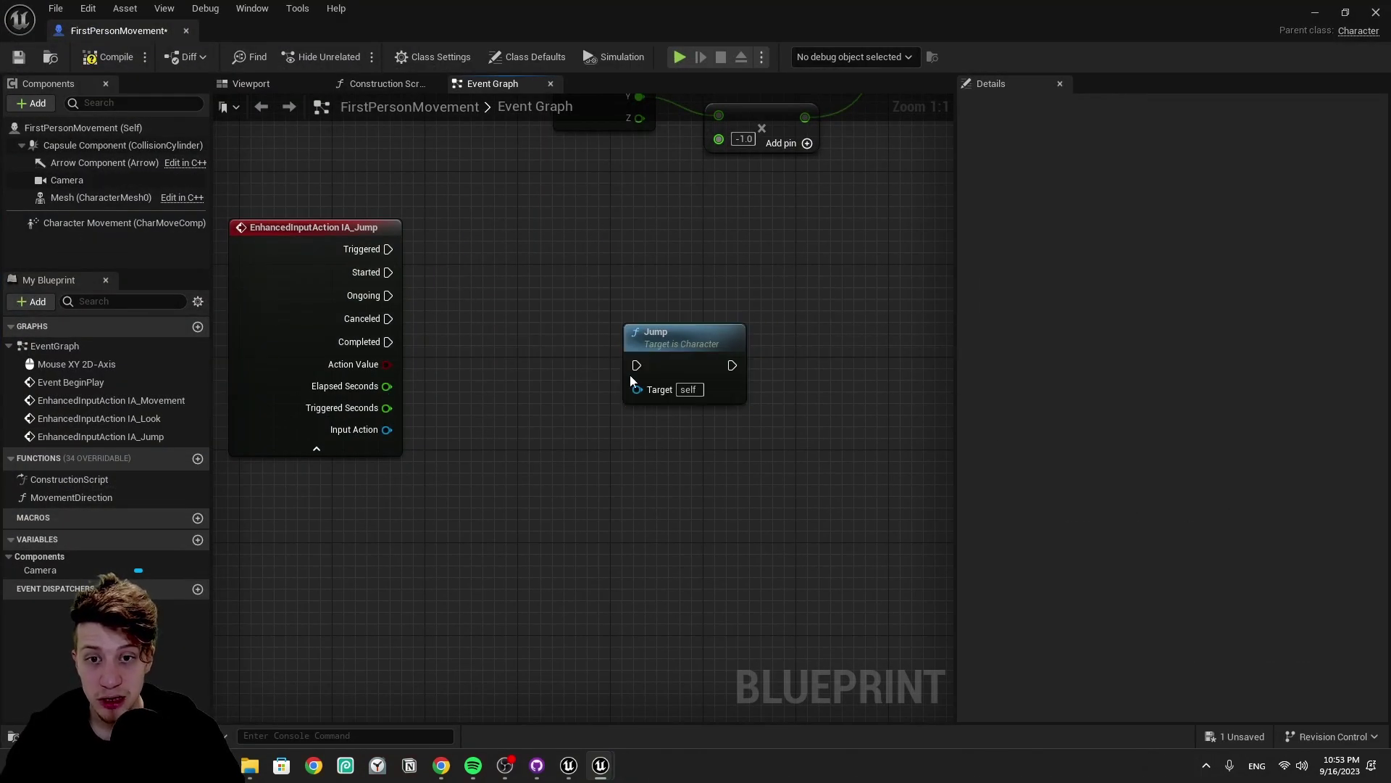
drag(631, 376, 665, 387)
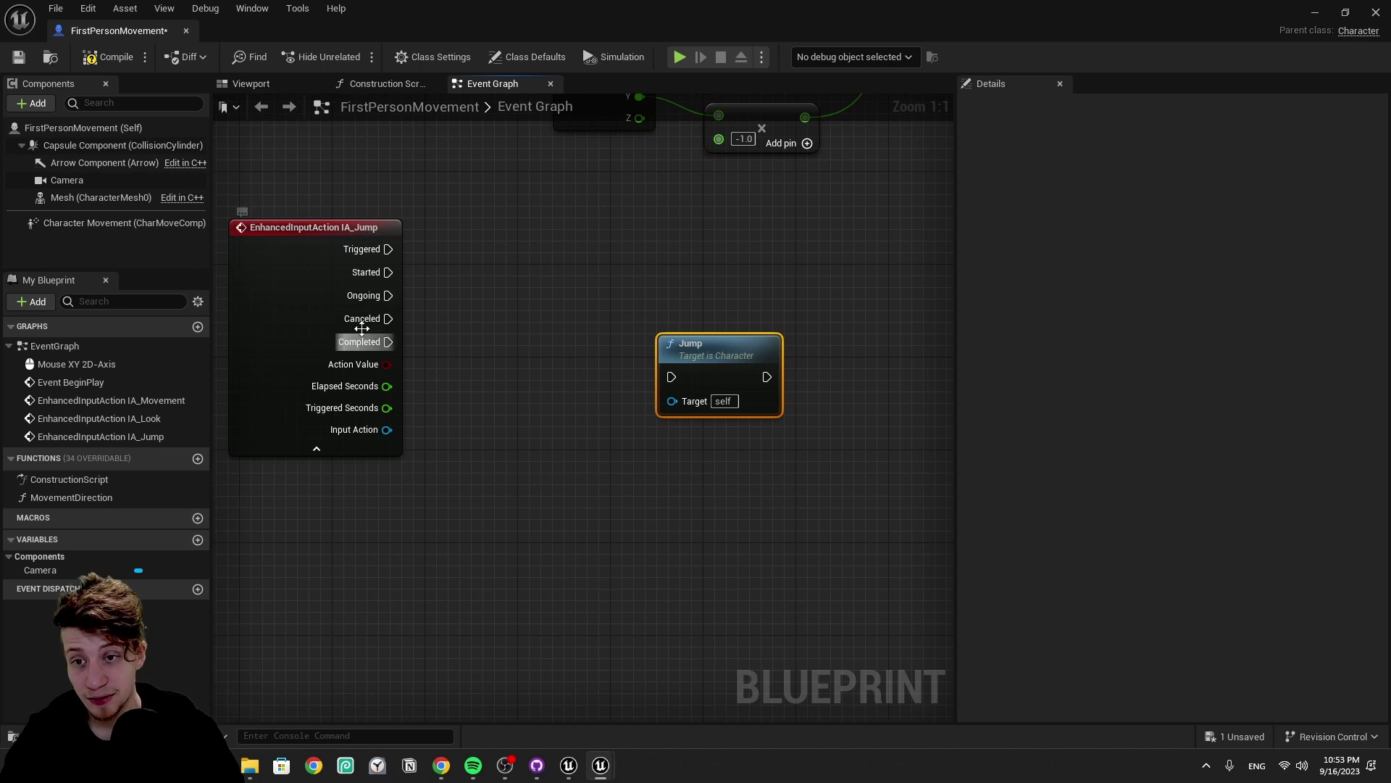
drag(390, 269, 540, 266)
click(393, 264)
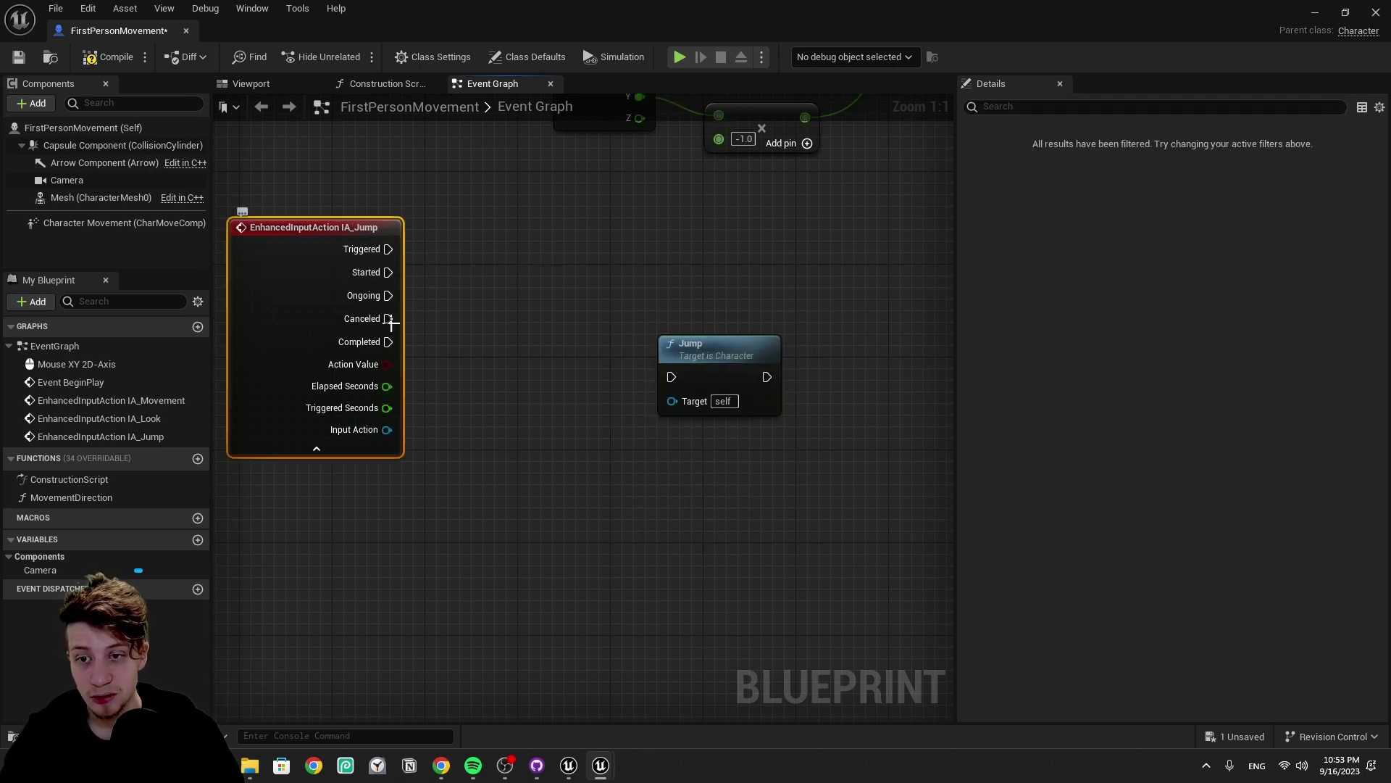
Step: Add a Print String off Completed that prints IA_Jump's Elapsed Seconds
drag(384, 342, 378, 350)
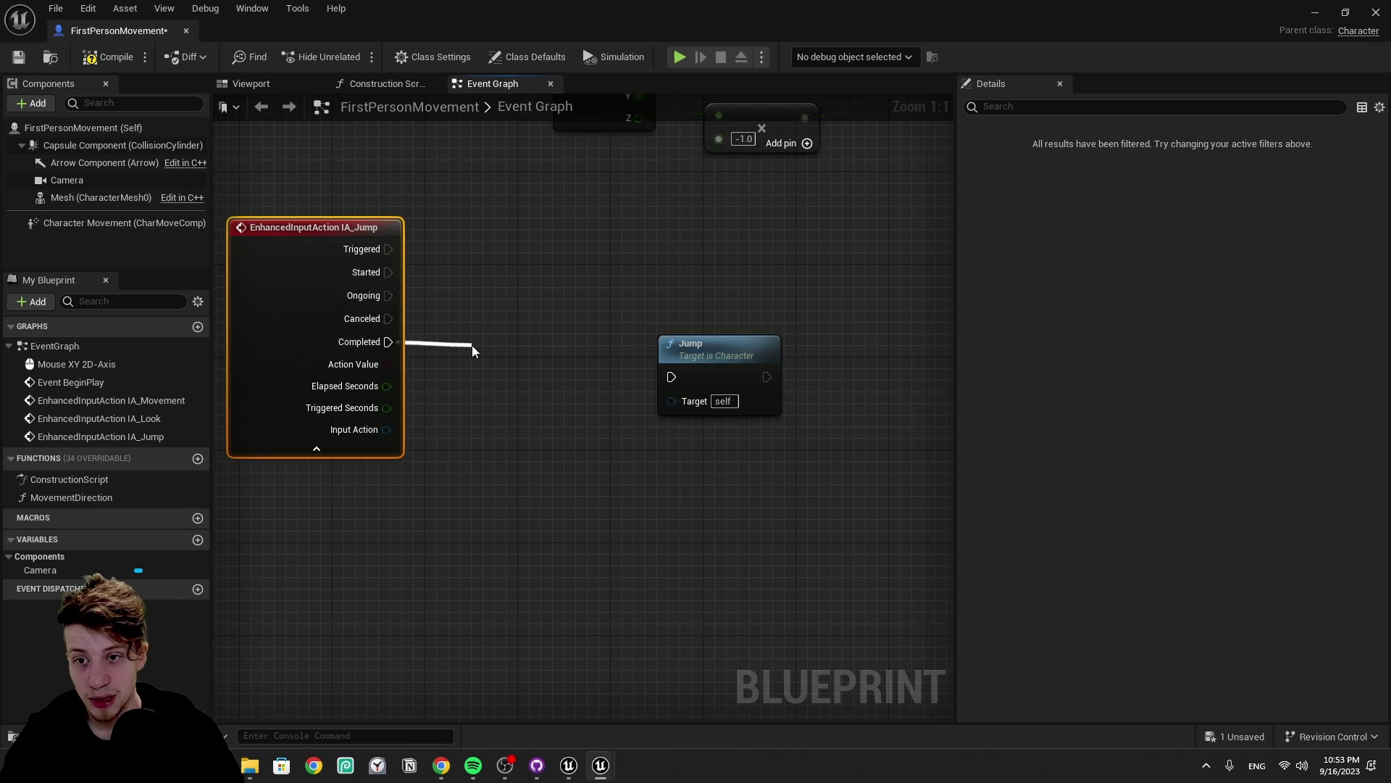
drag(472, 345, 507, 321)
text(print)
key(Return)
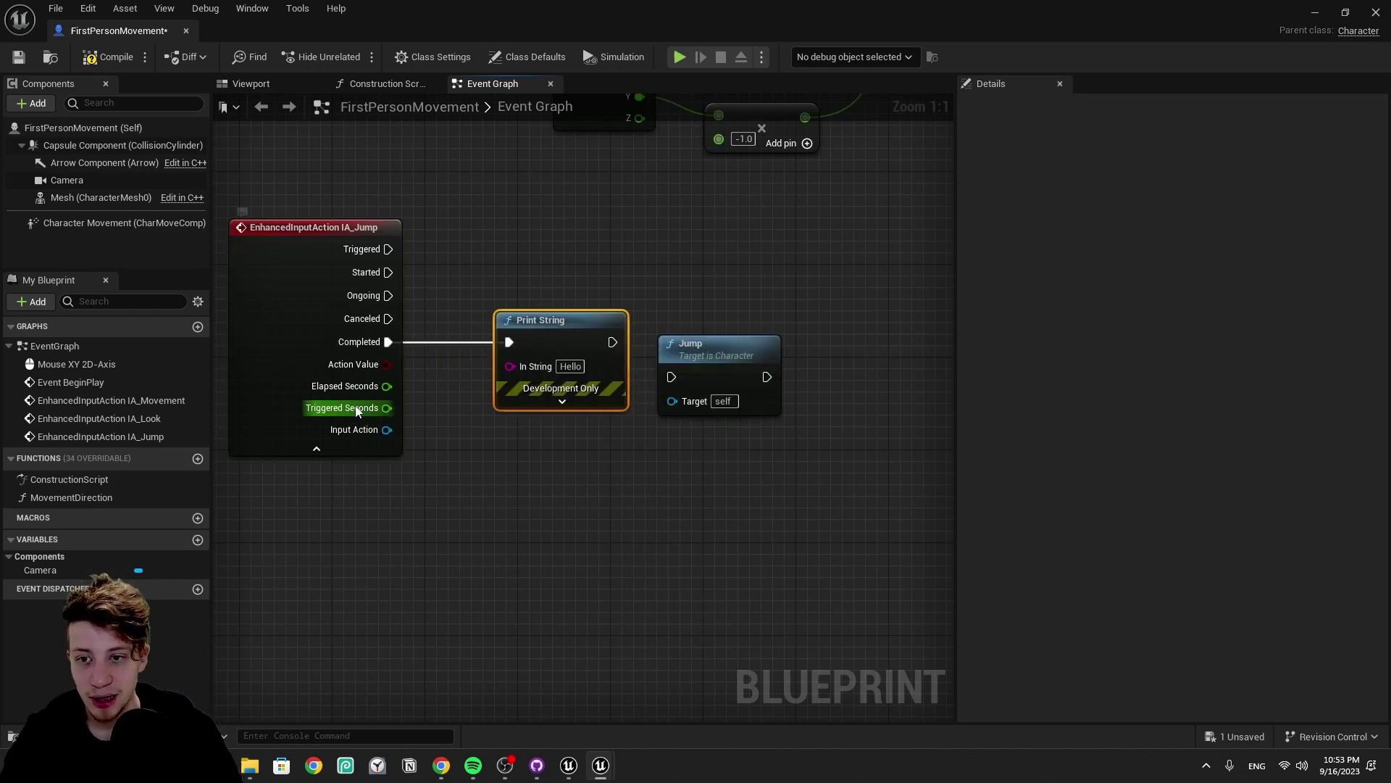
drag(387, 386, 511, 366)
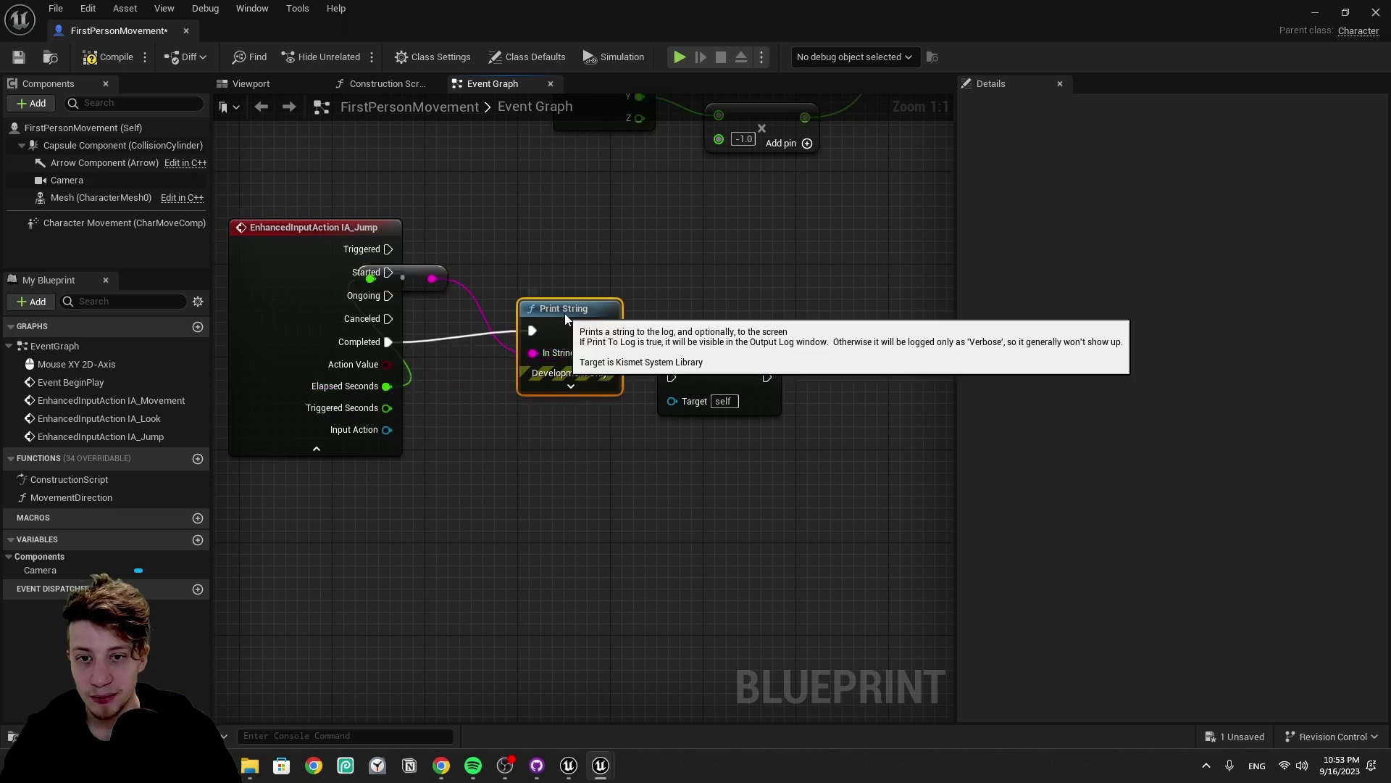
drag(566, 319, 602, 332)
drag(408, 280, 464, 376)
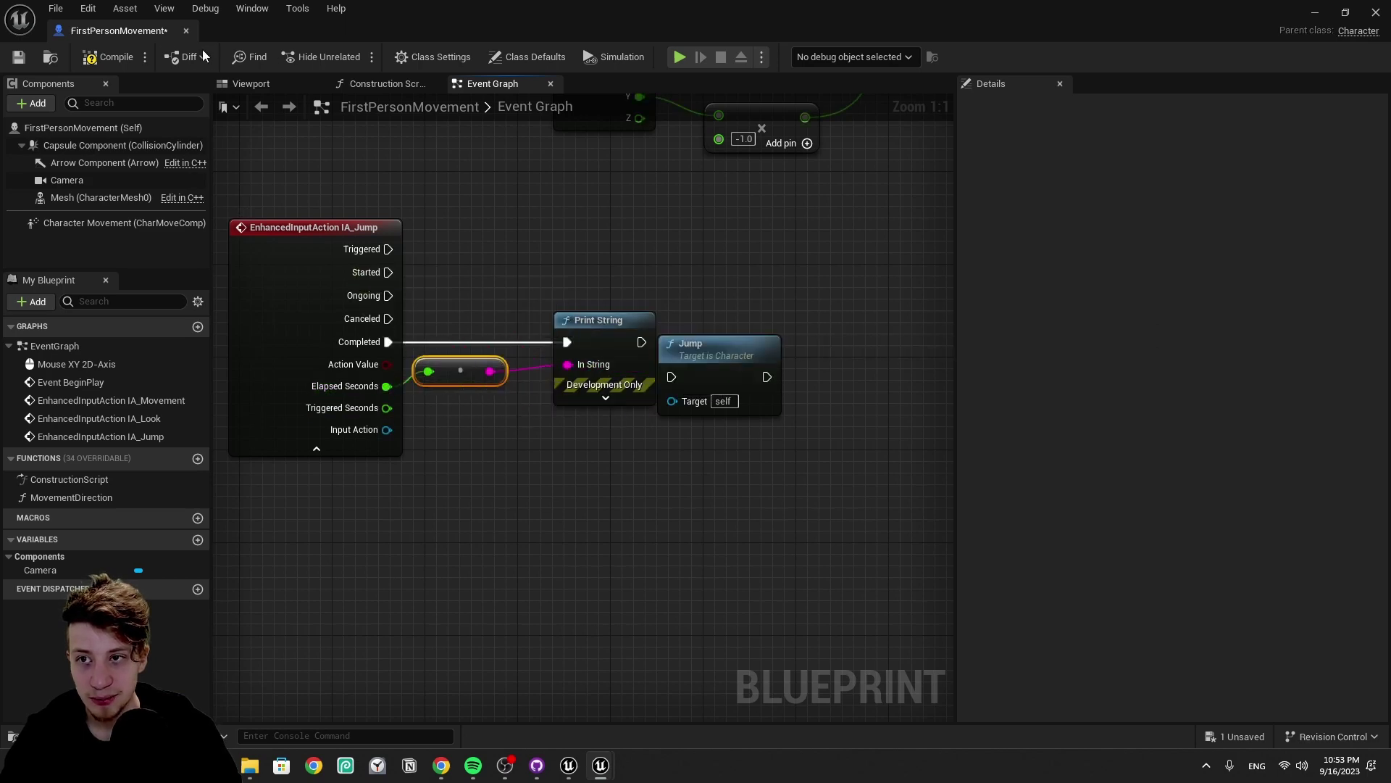
Step: Test-play while holding Space to see the printed times, then maximize the blueprint editor
key(alt+p)
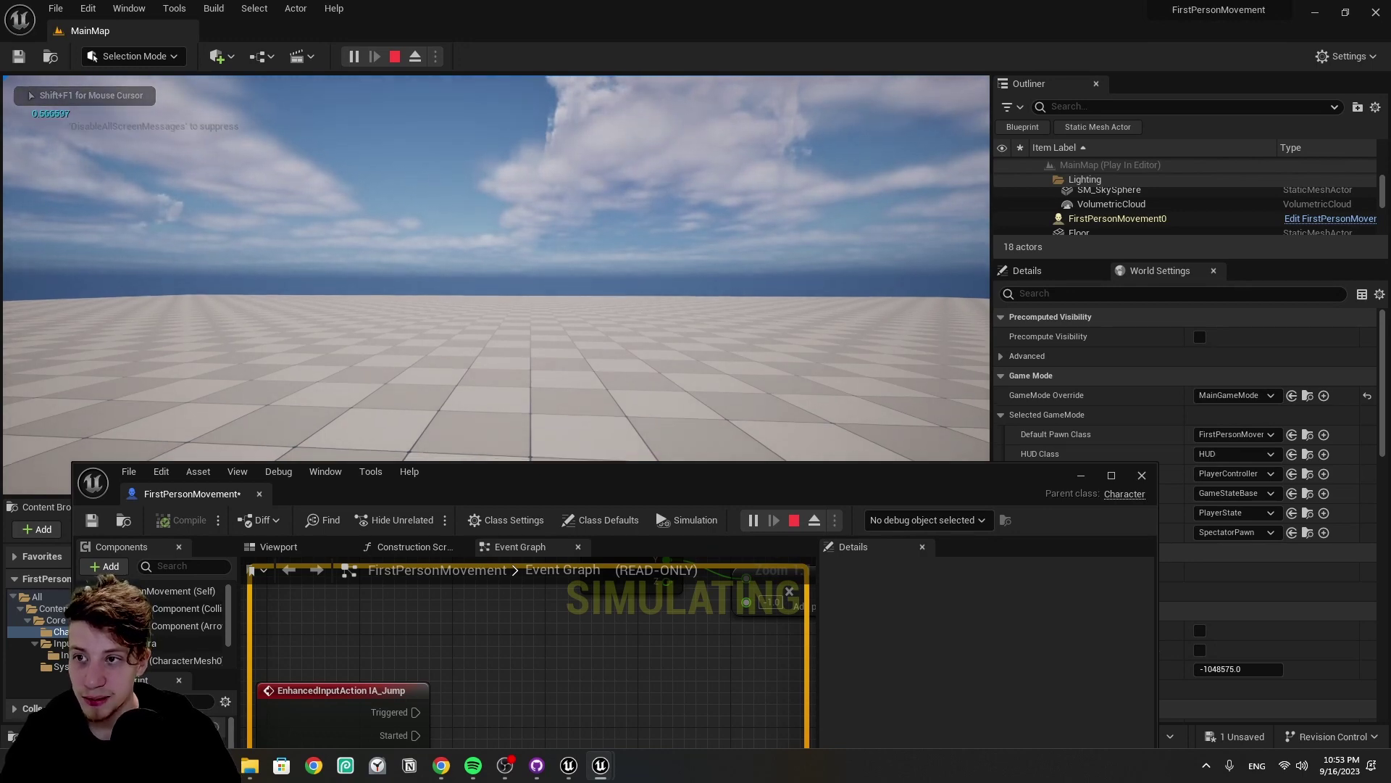
key(space)
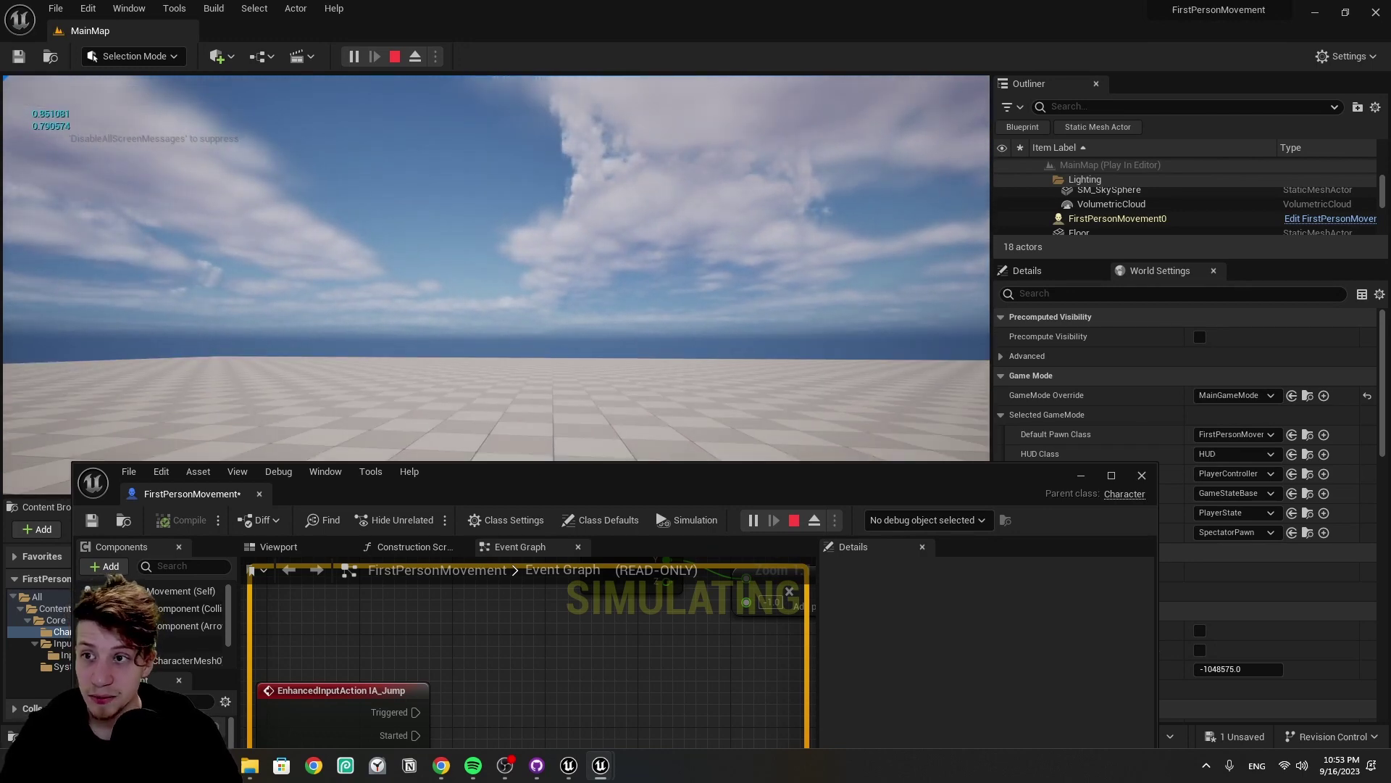
key(Escape)
double_click(585, 497)
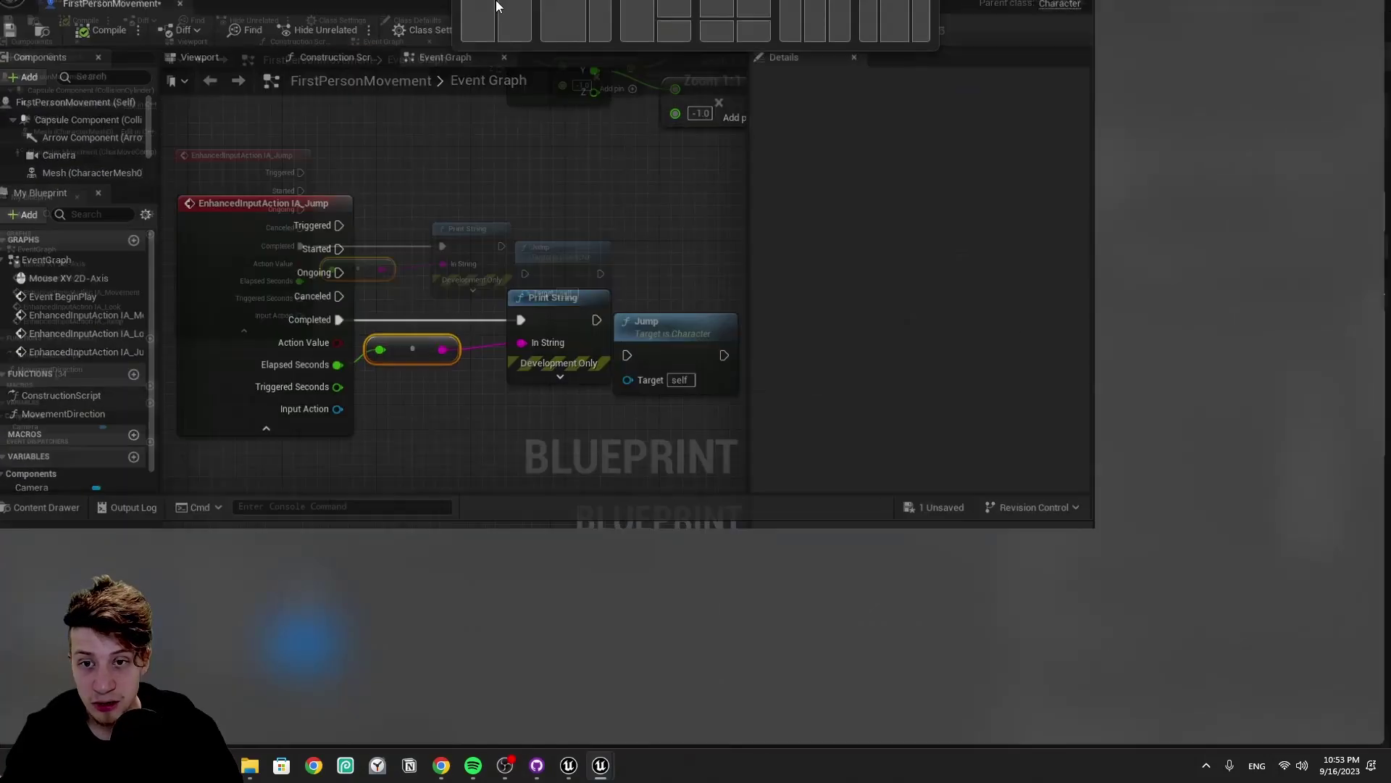
Step: Delete the debug print nodes and reconnect Started to Jump
drag(569, 482, 488, 285)
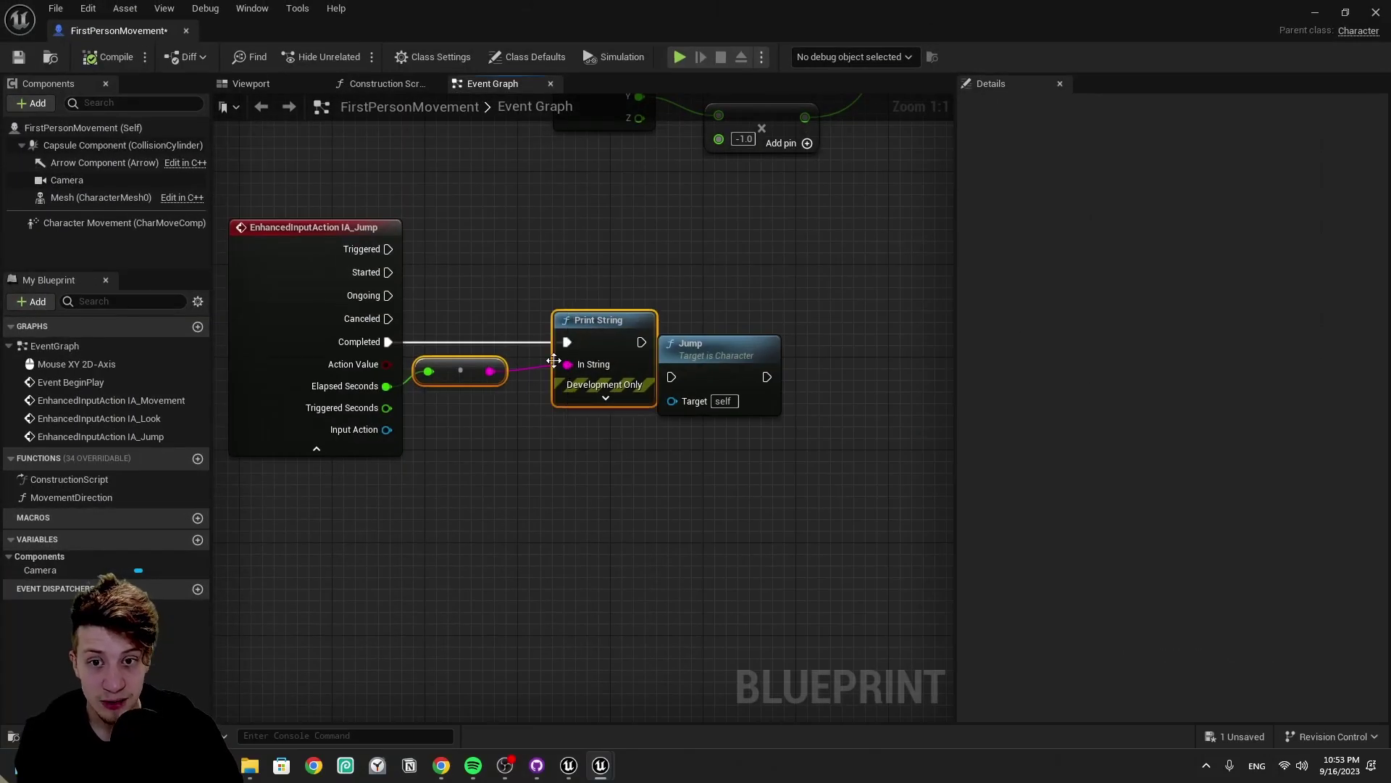
key(Delete)
drag(674, 362, 568, 251)
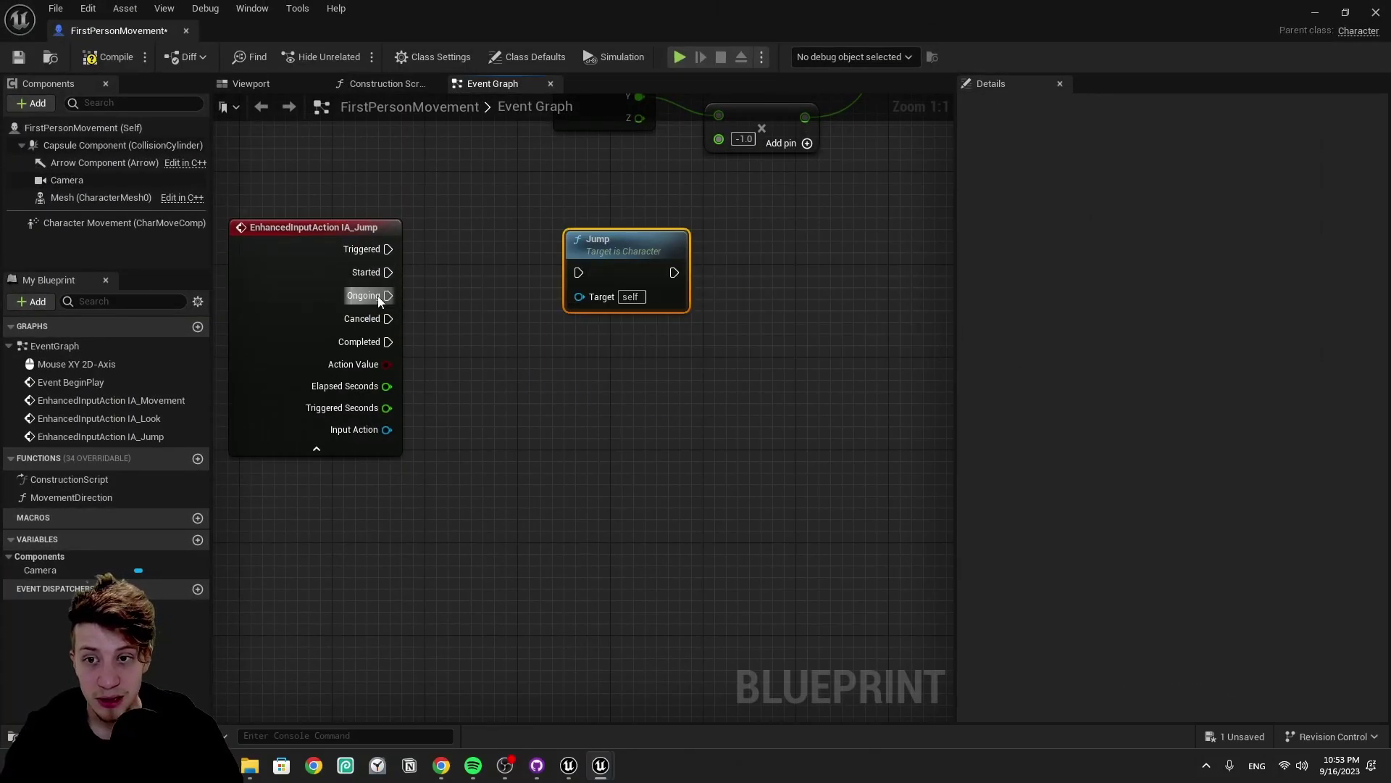
drag(389, 272, 634, 276)
Step: Feed Elapsed Seconds < 0.5 into a Branch driven by Completed
drag(387, 385, 550, 388)
text(<)
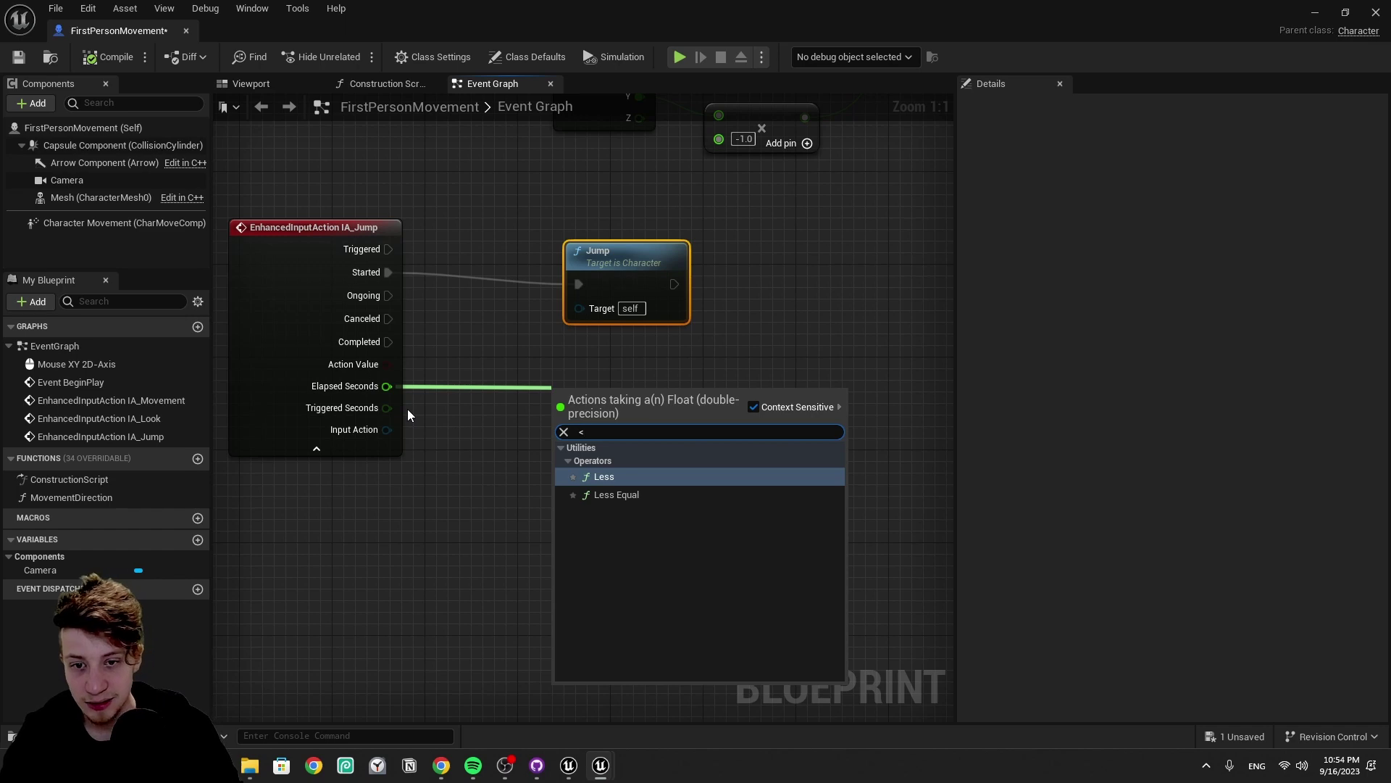
key(Return)
click(578, 416)
text(0.5)
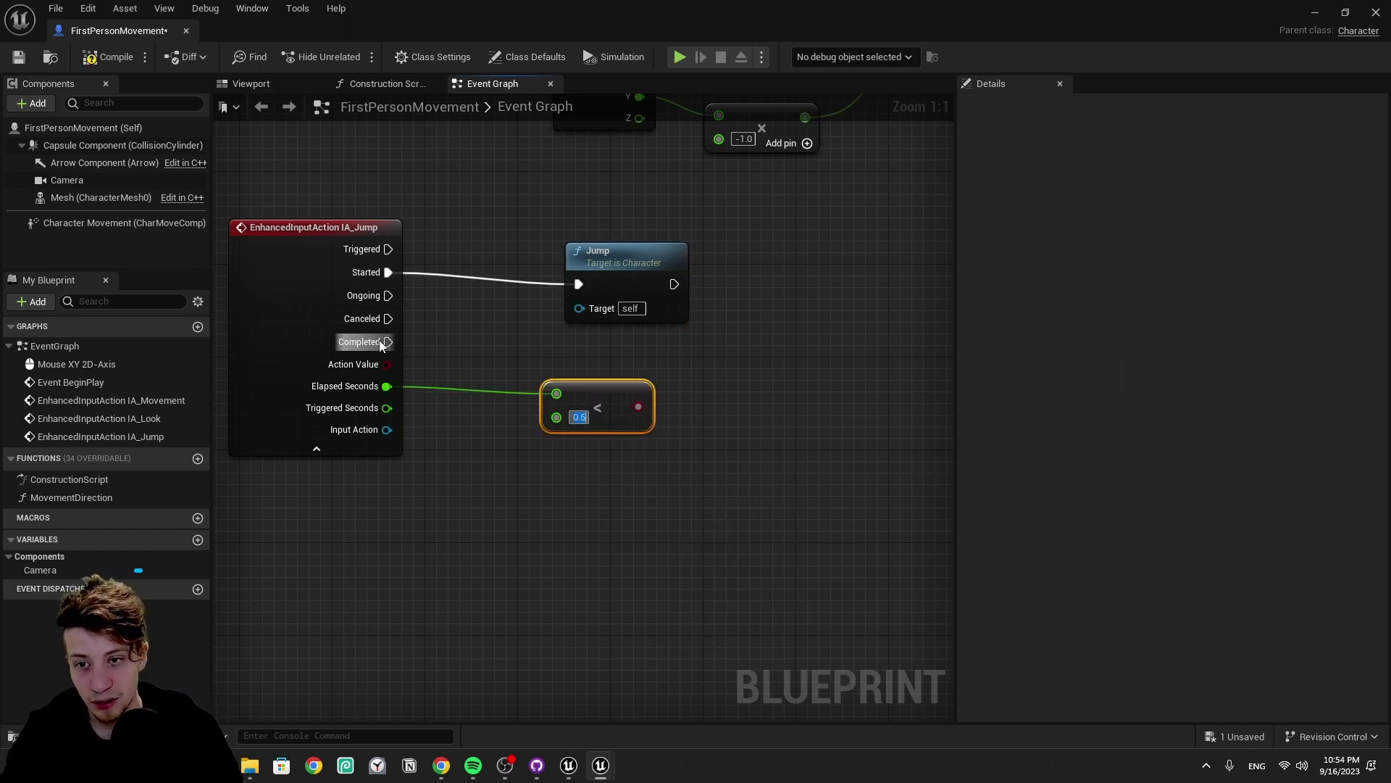
drag(388, 341, 779, 366)
text(bra)
click(868, 546)
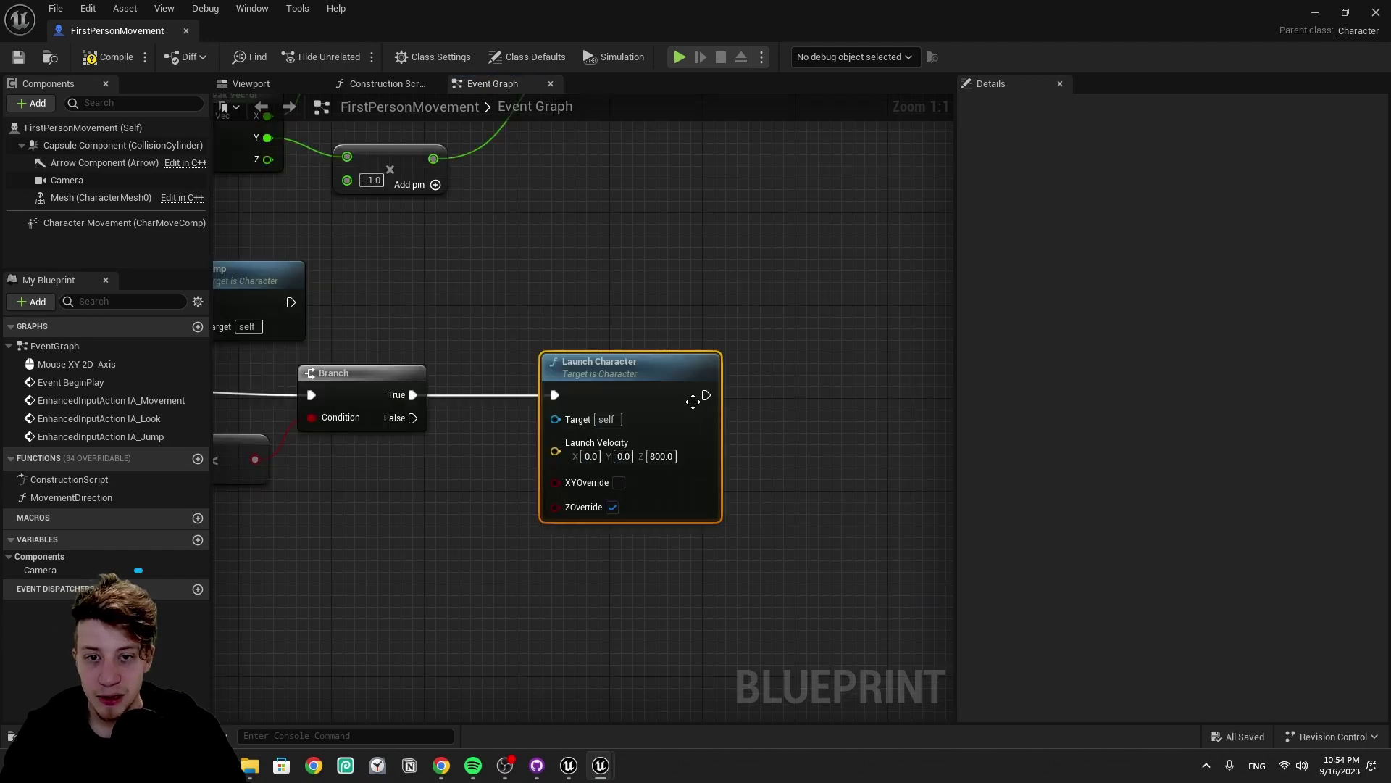
Step: After Launch Character, add a green Print String reading 'DoubleJump'
drag(704, 399, 833, 397)
scroll(837, 409, down, 5)
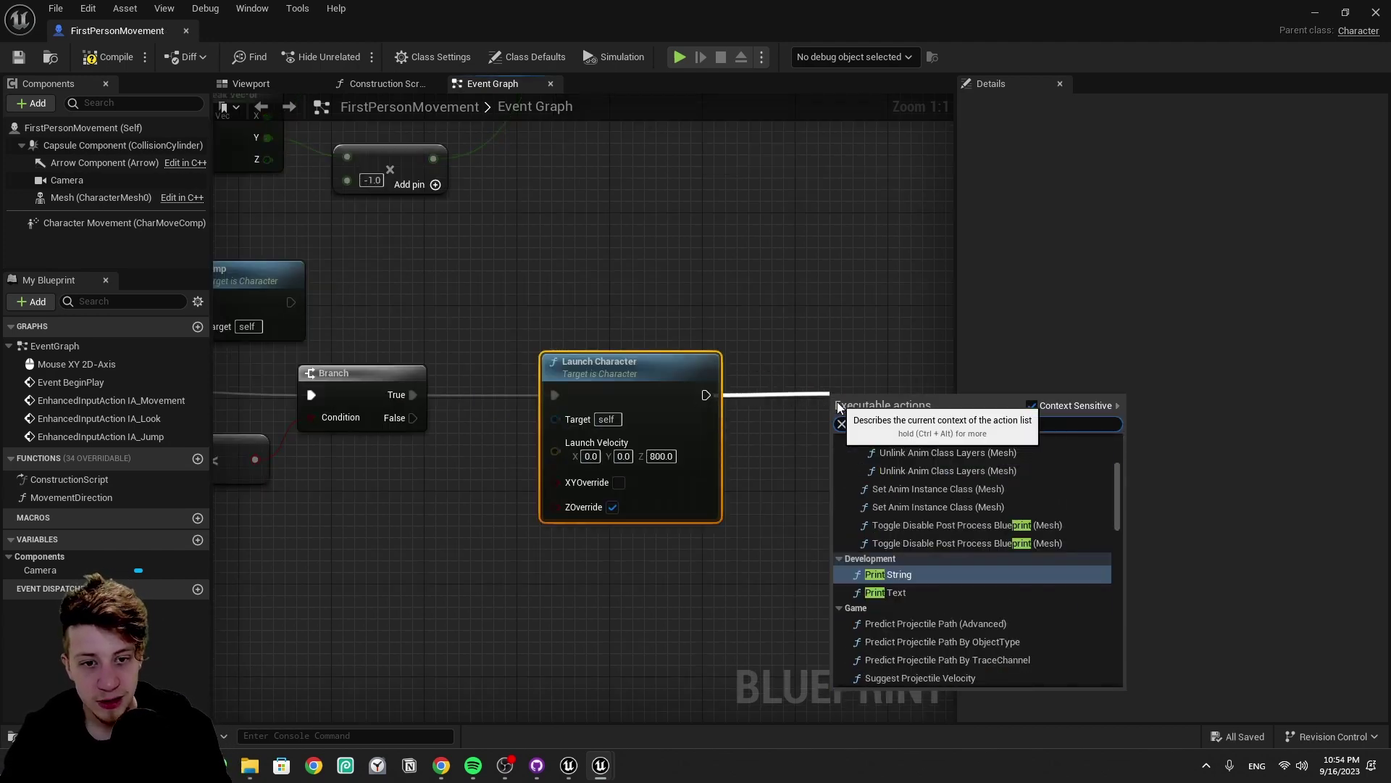
key(Escape)
click(837, 408)
click(905, 442)
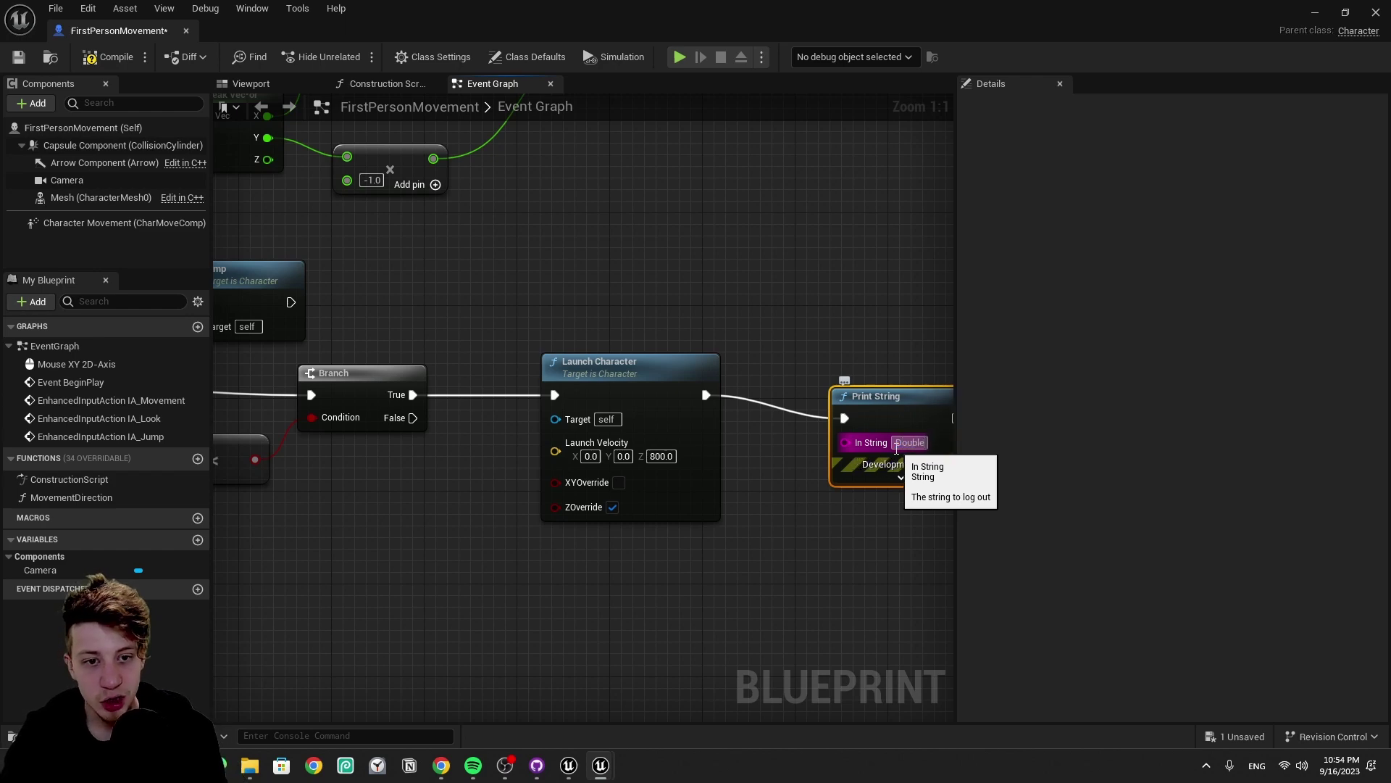
text(DoubleJu)
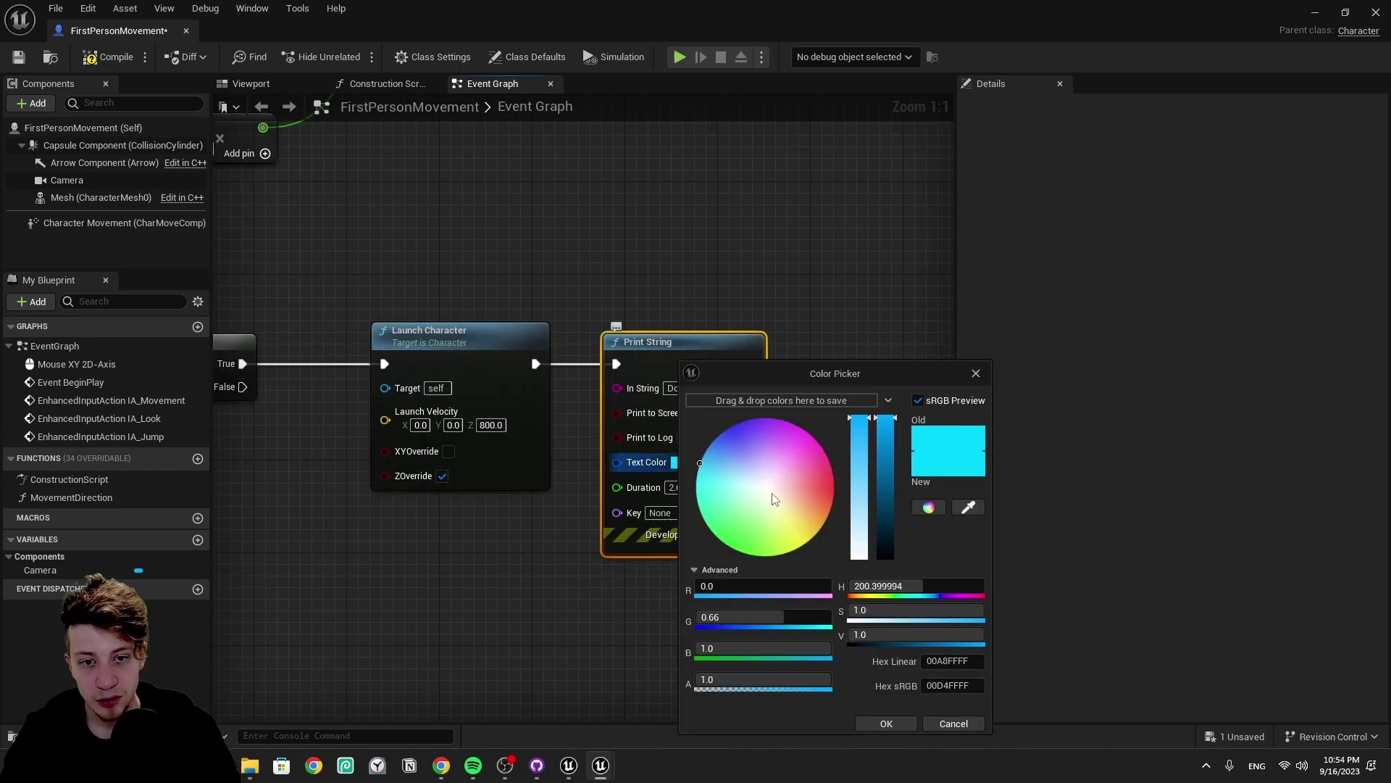
click(774, 498)
click(886, 721)
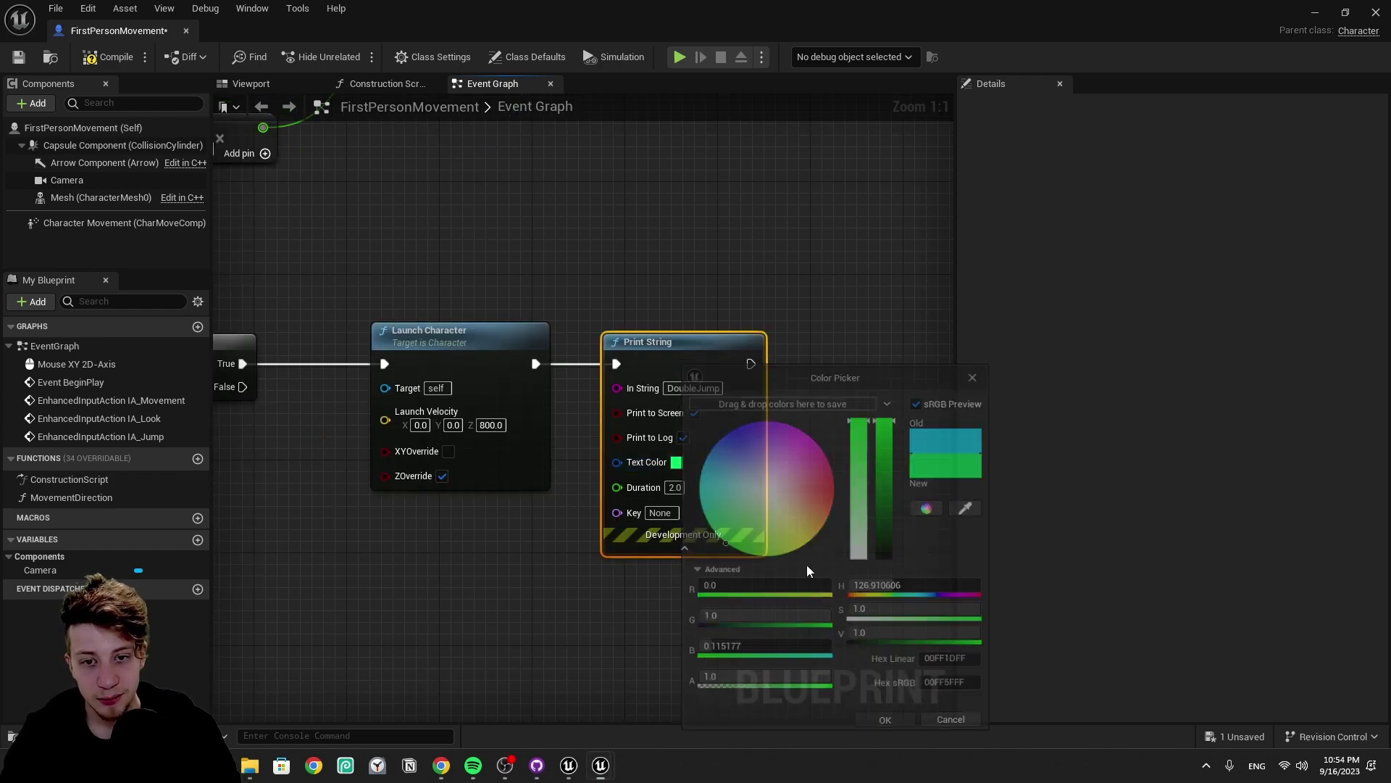
click(709, 389)
Step: Paste an orange 'Too Slow' Print String on Branch False, then test-play
right_drag(349, 449, 721, 369)
key(ctrl+v)
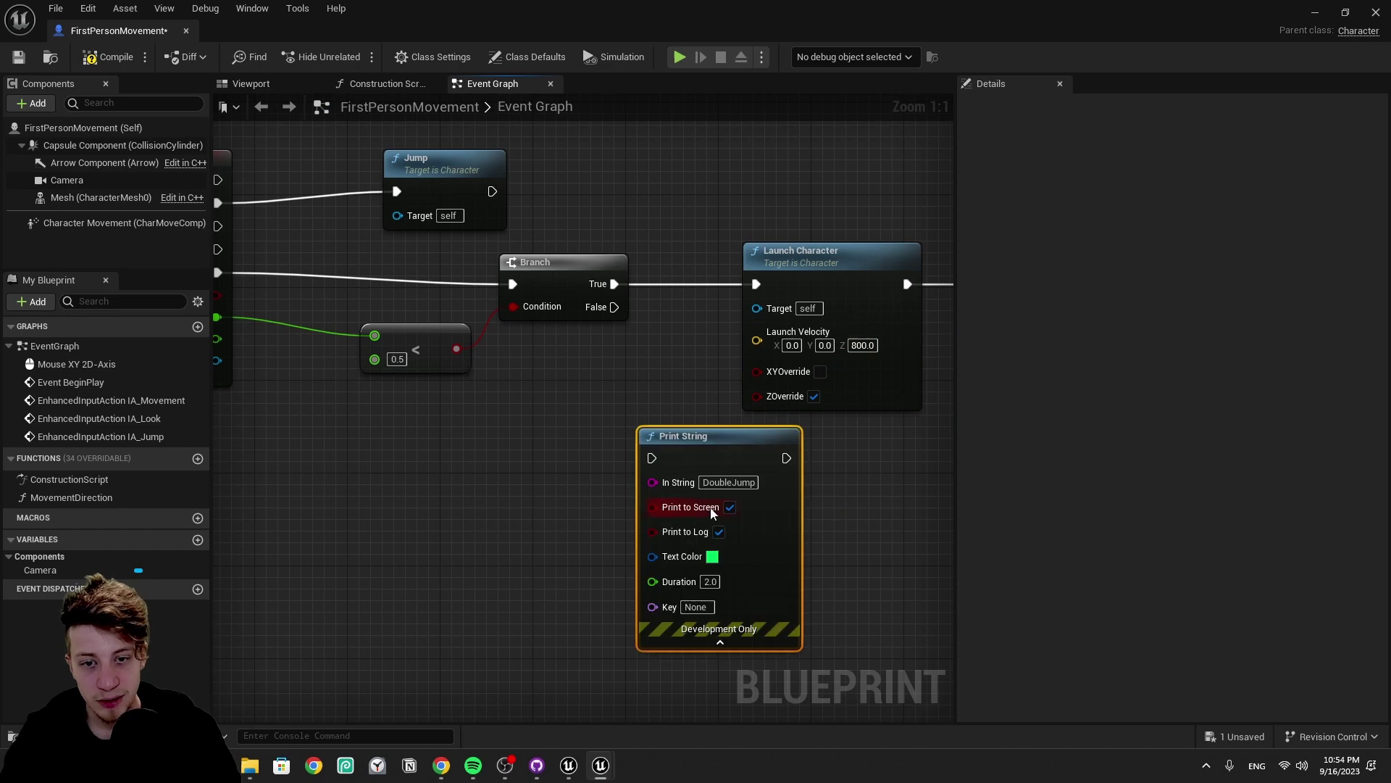
click(745, 482)
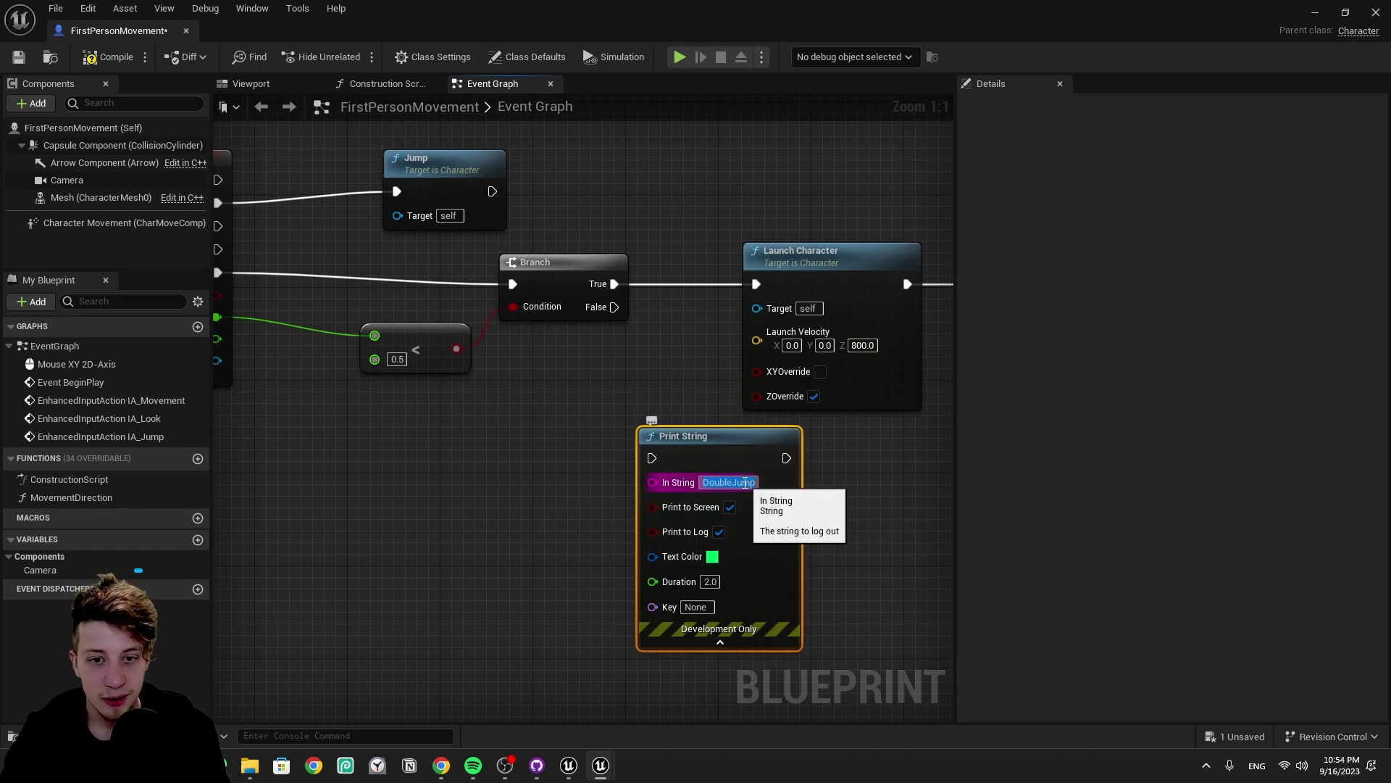
text(Too Slow)
click(712, 555)
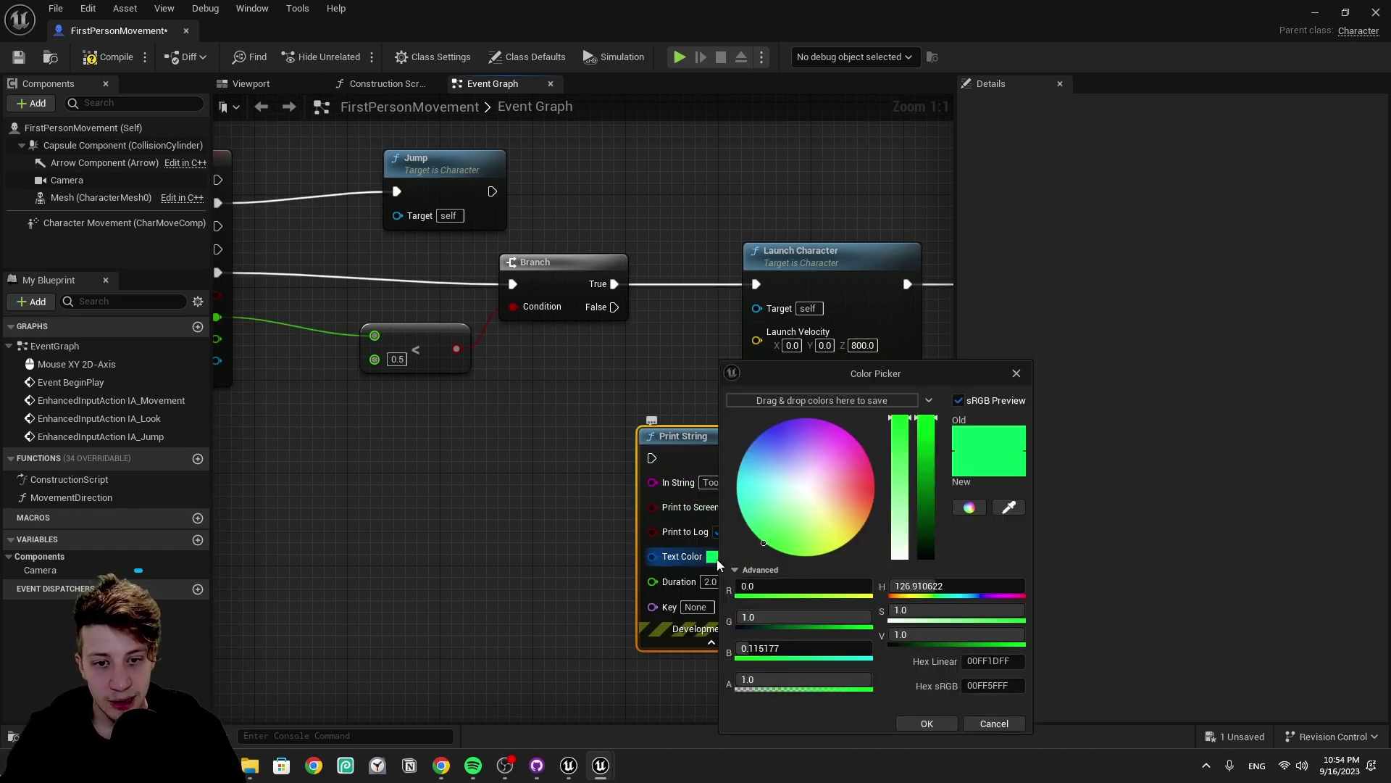
click(874, 495)
click(927, 724)
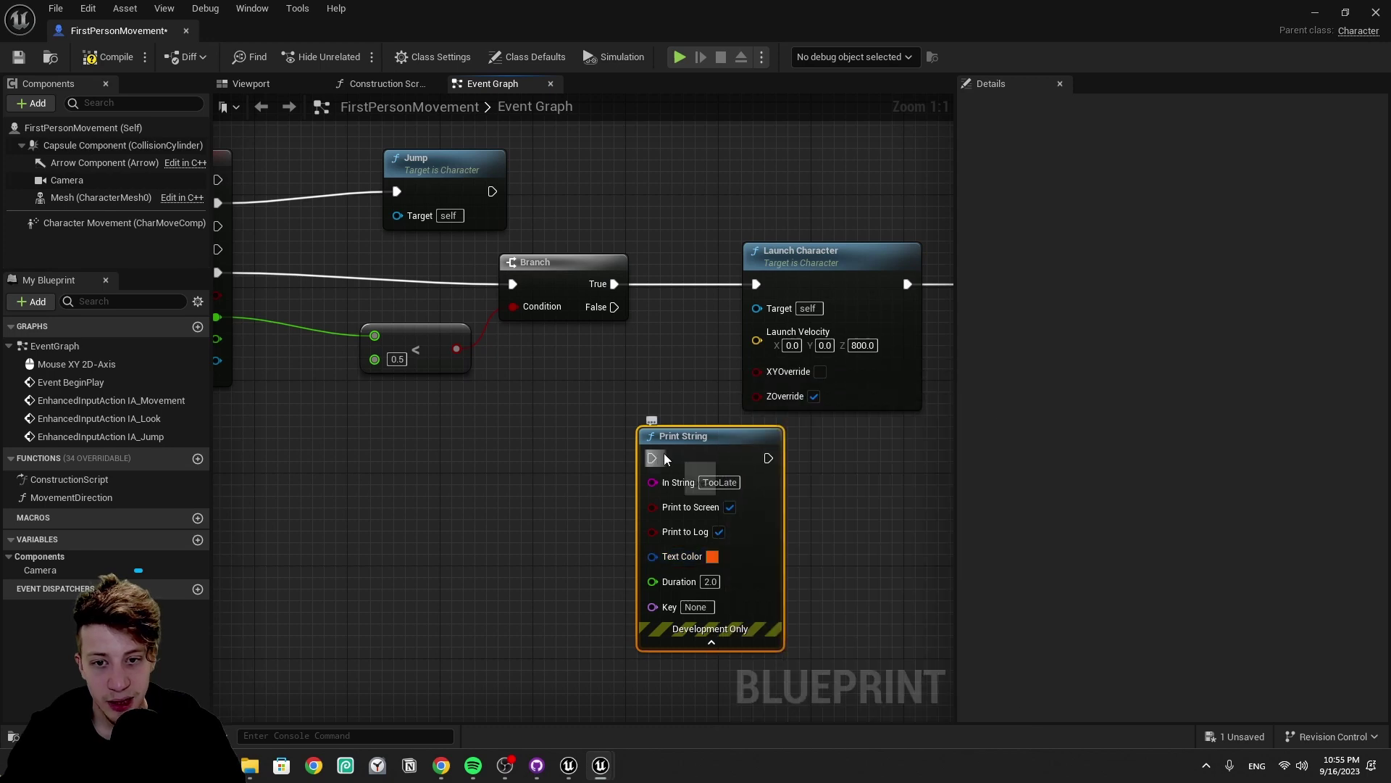
drag(664, 458, 615, 307)
key(alt+p)
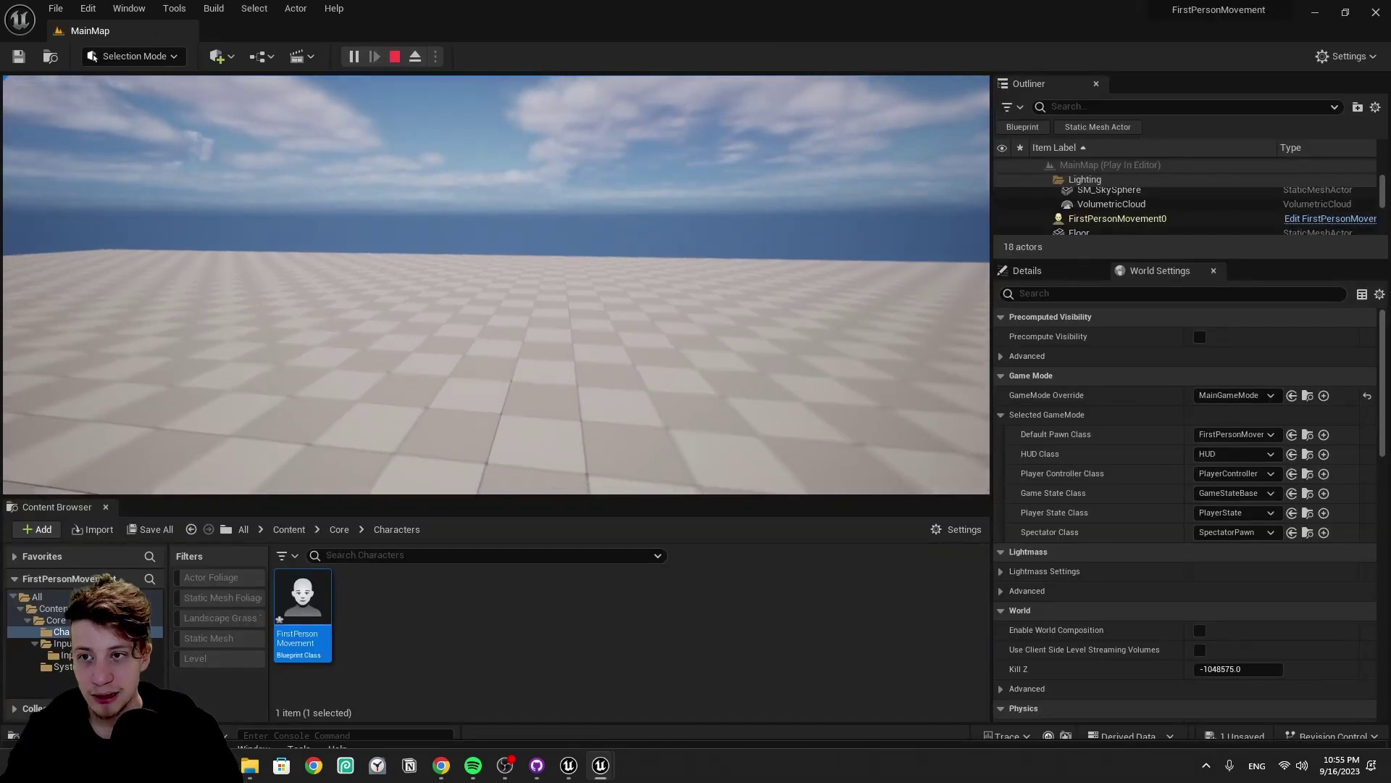
Step: Play-test the double jump with the current 0.5-second window
key(space)
key(space)
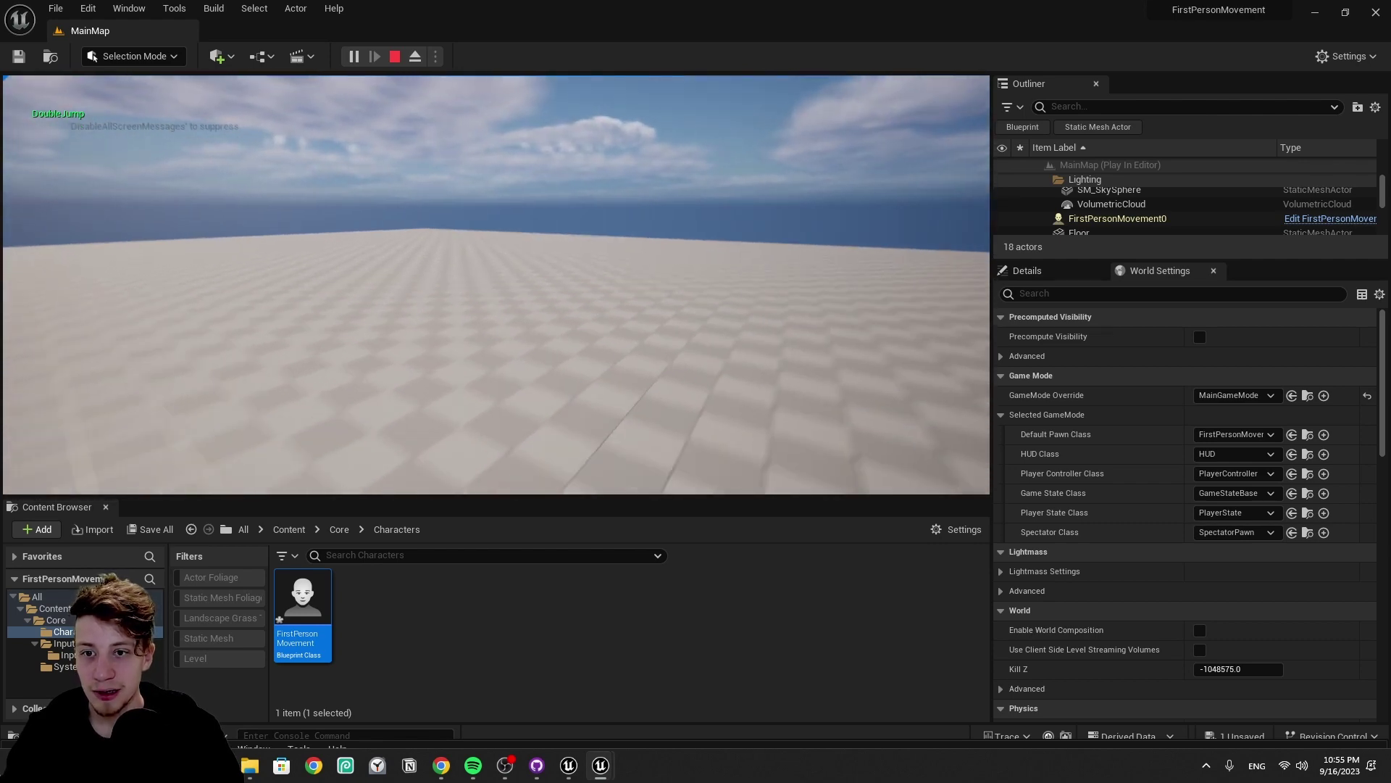
key(space)
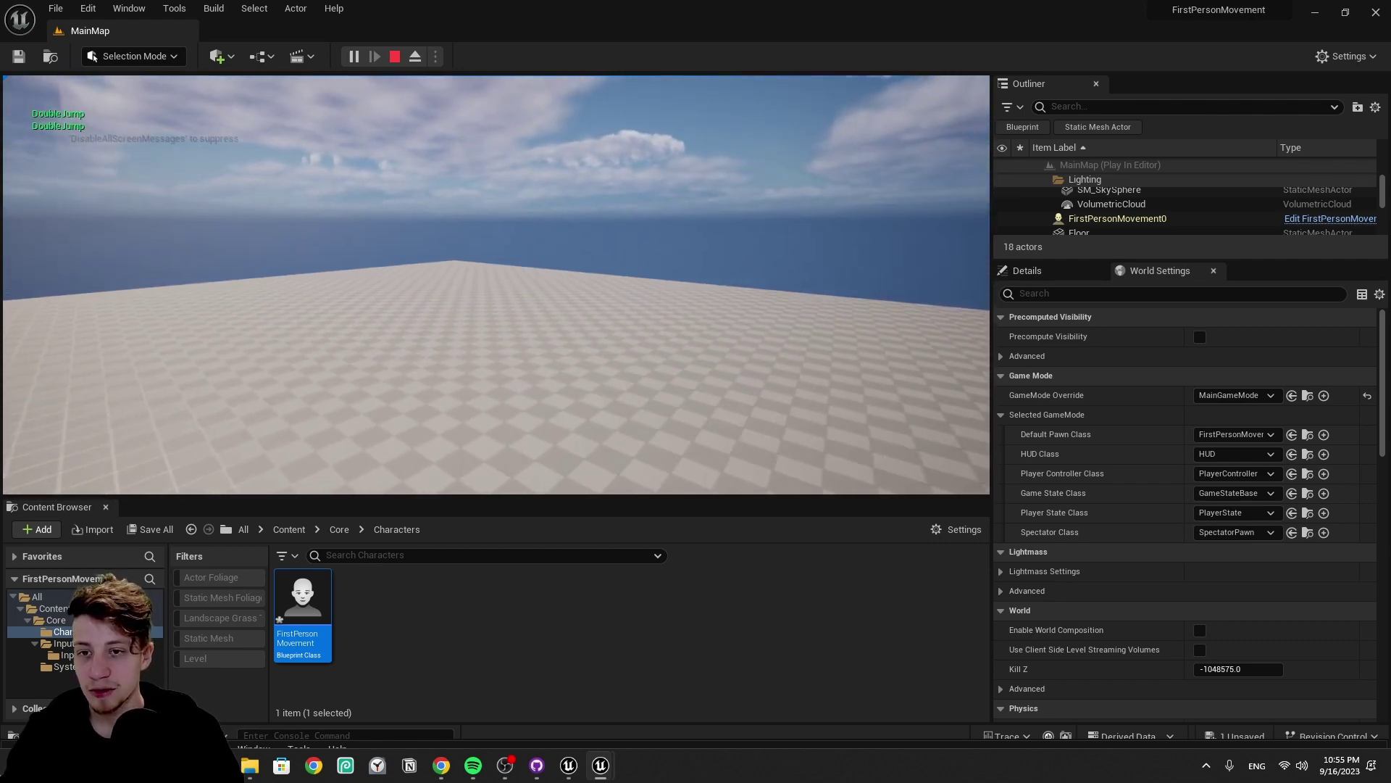
key(Escape)
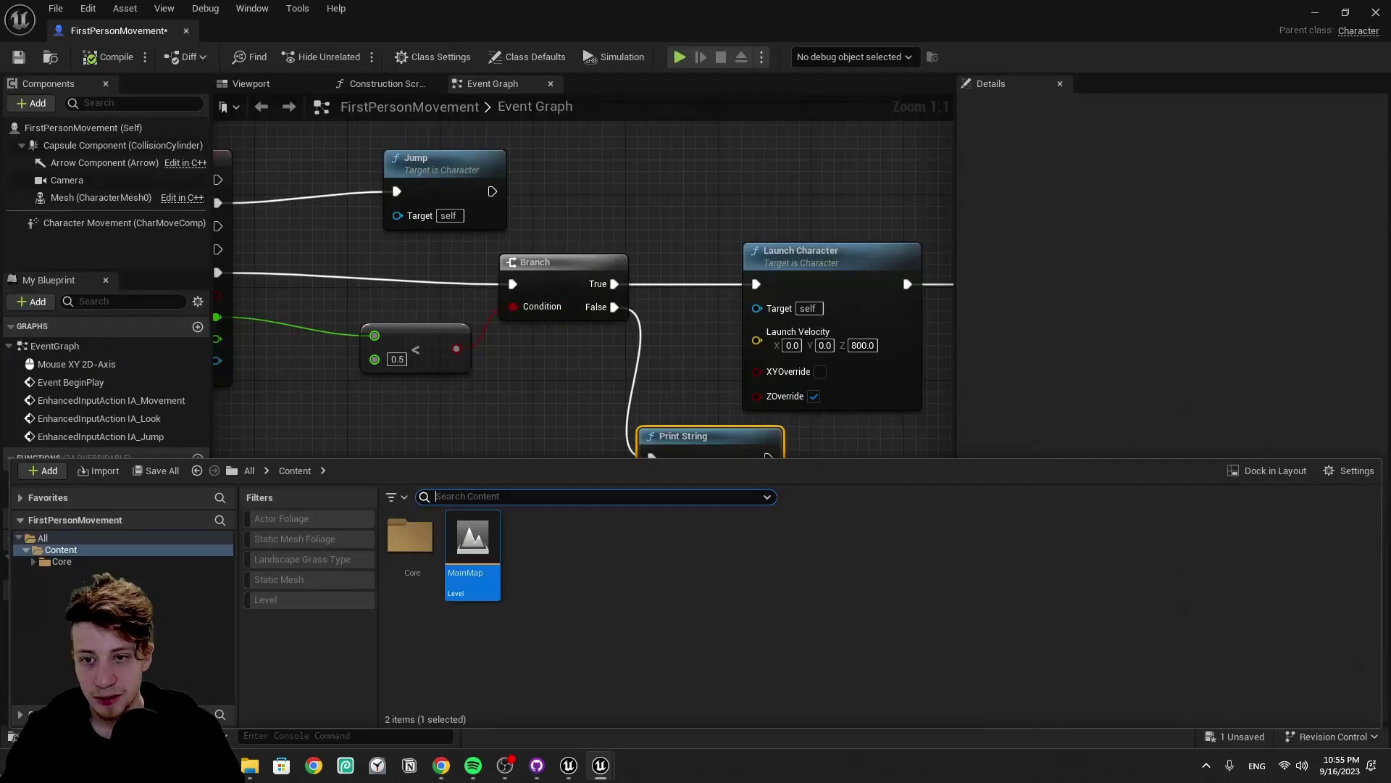
Step: Change the Less node's threshold from 0.5 to 0.2 and compile the blueprint
right_drag(342, 364, 572, 288)
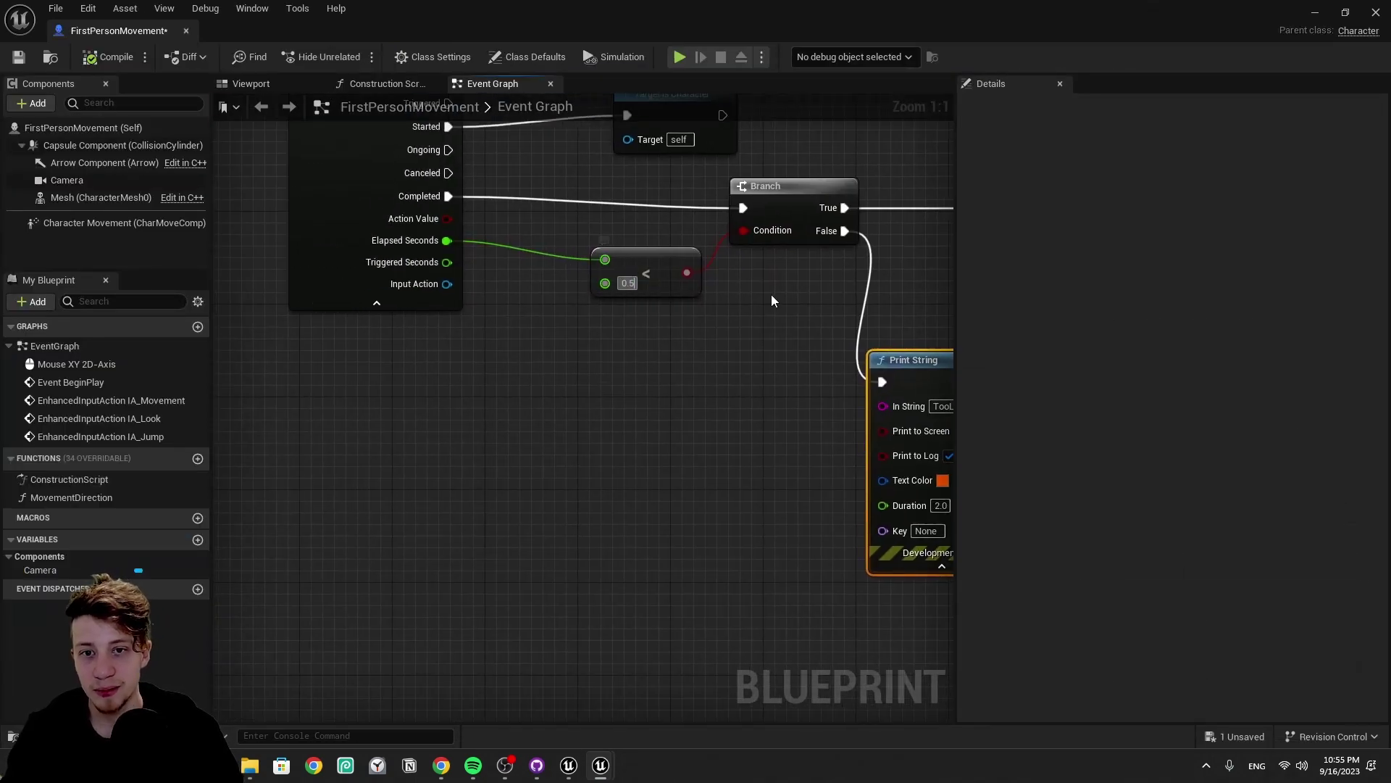
key(BackSpace)
text(2)
key(Return)
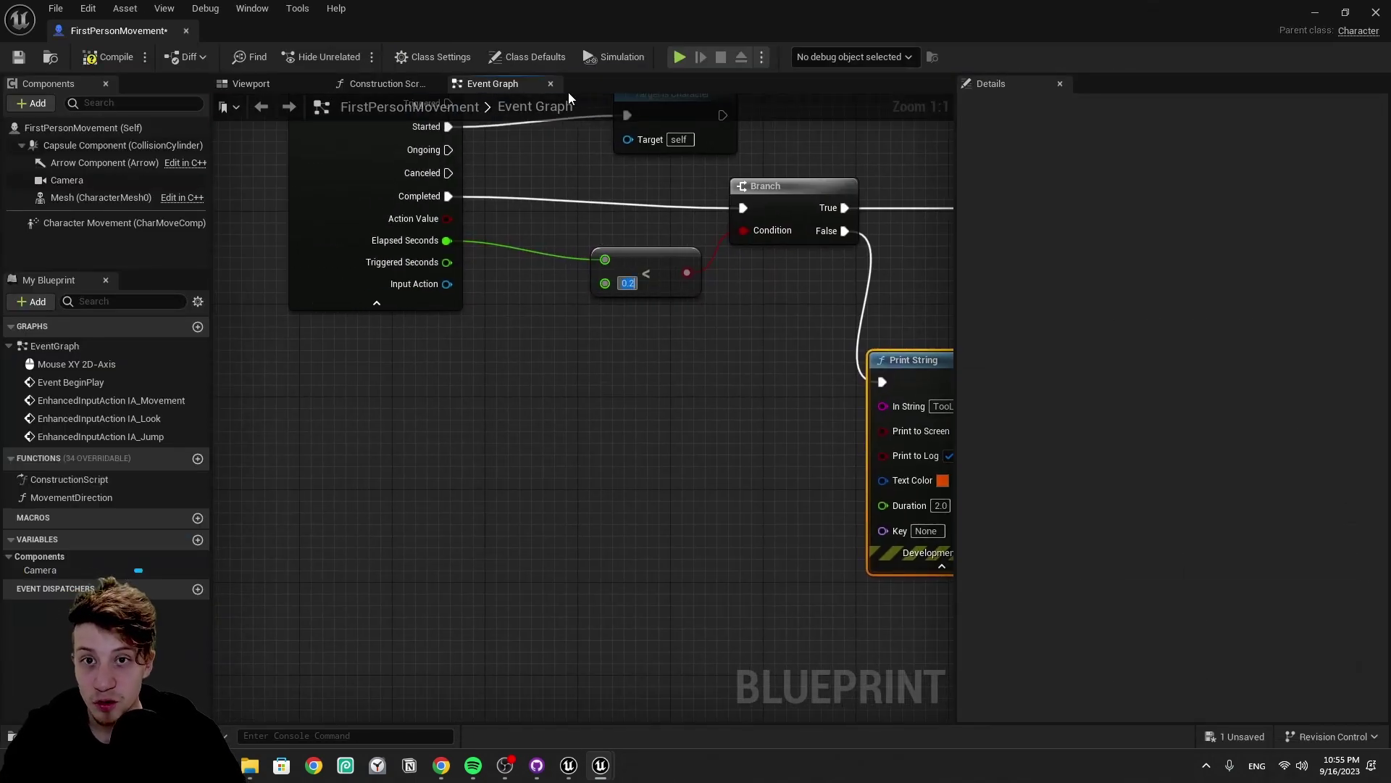
drag(691, 401, 602, 237)
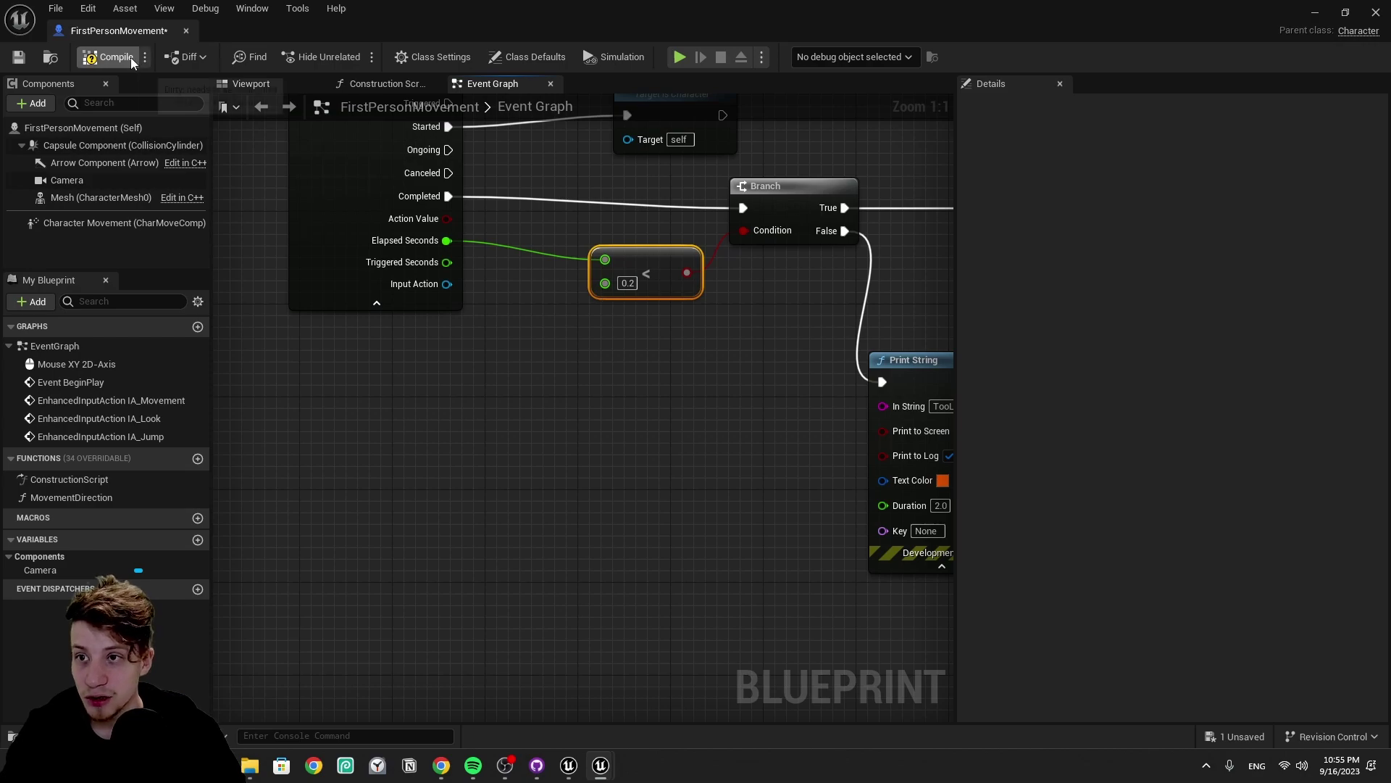
click(1375, 12)
Step: Play-test again, jumping slowly for TooLate and quickly for DoubleJump
key(alt+p)
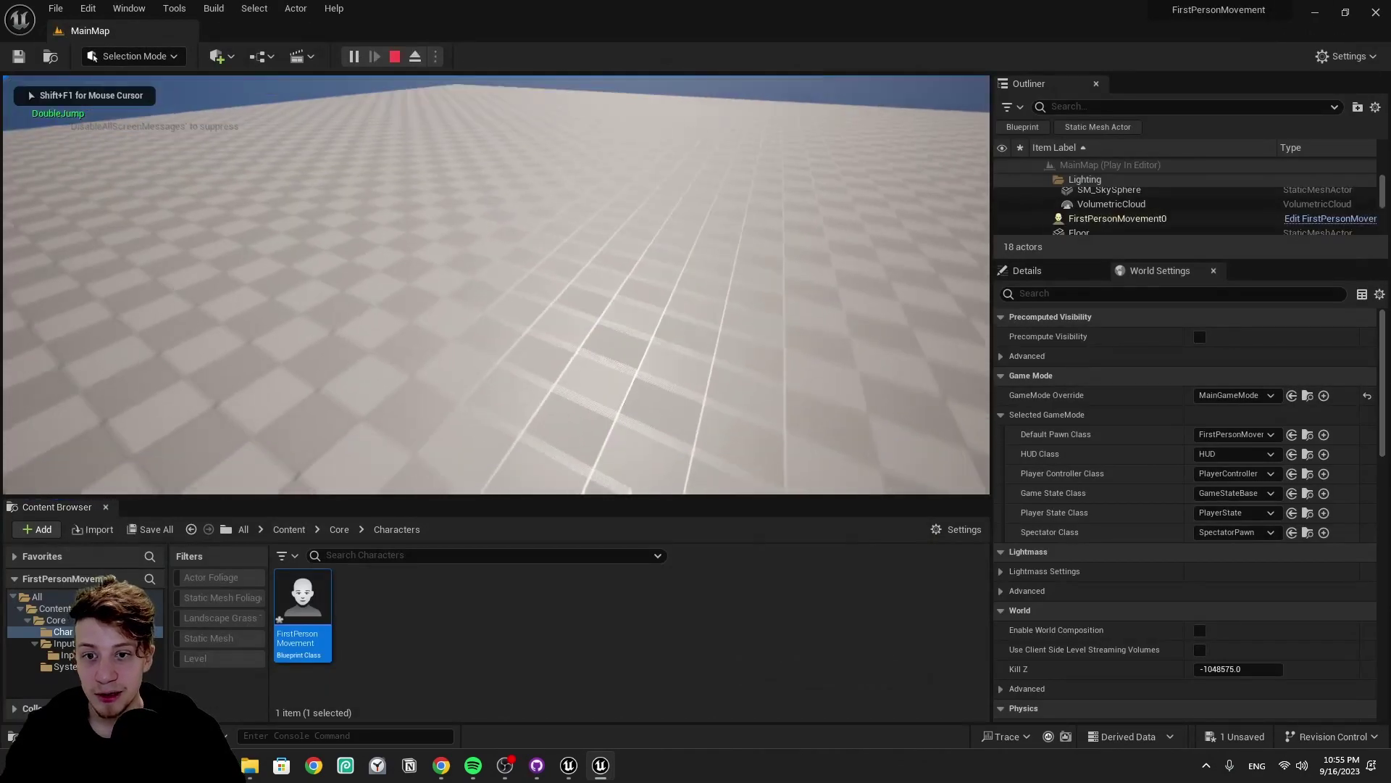
key(space)
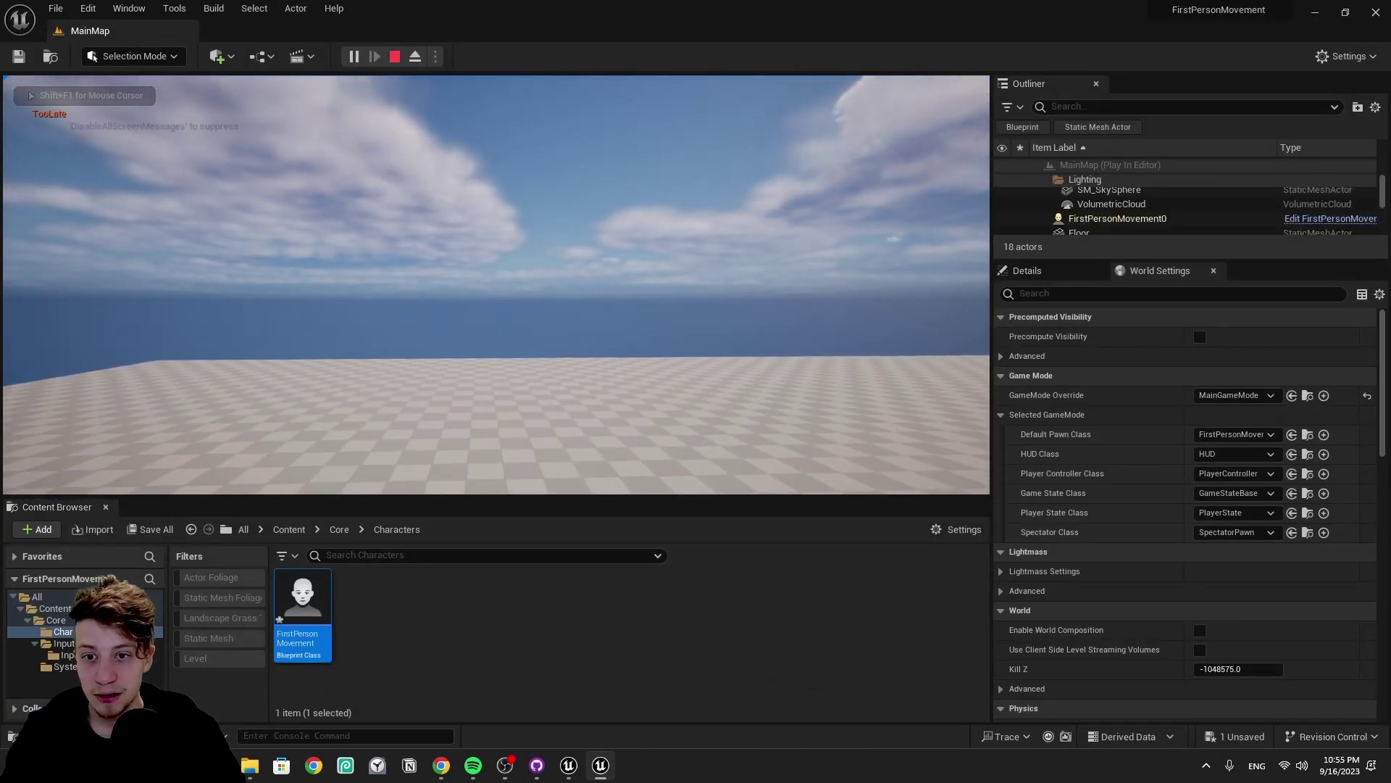
key(space)
key(space)
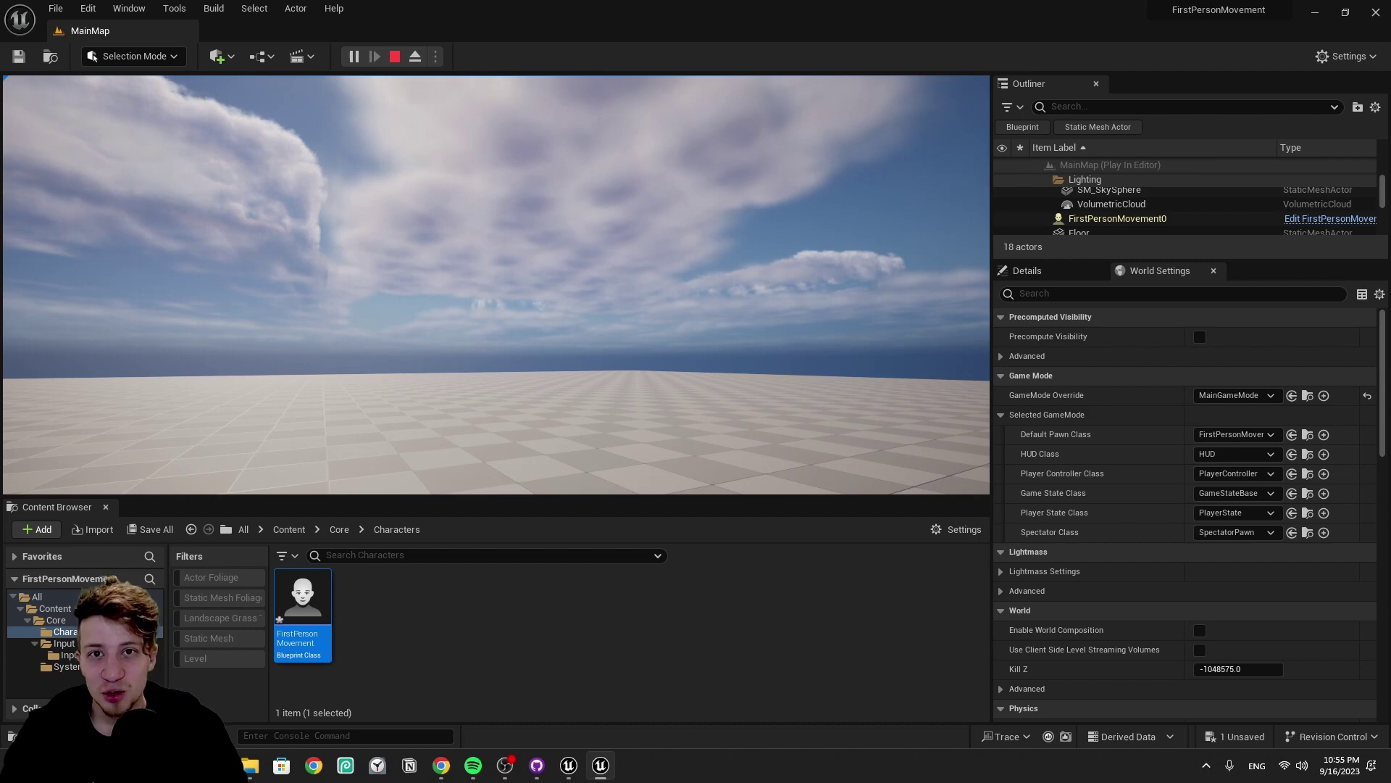
key(Escape)
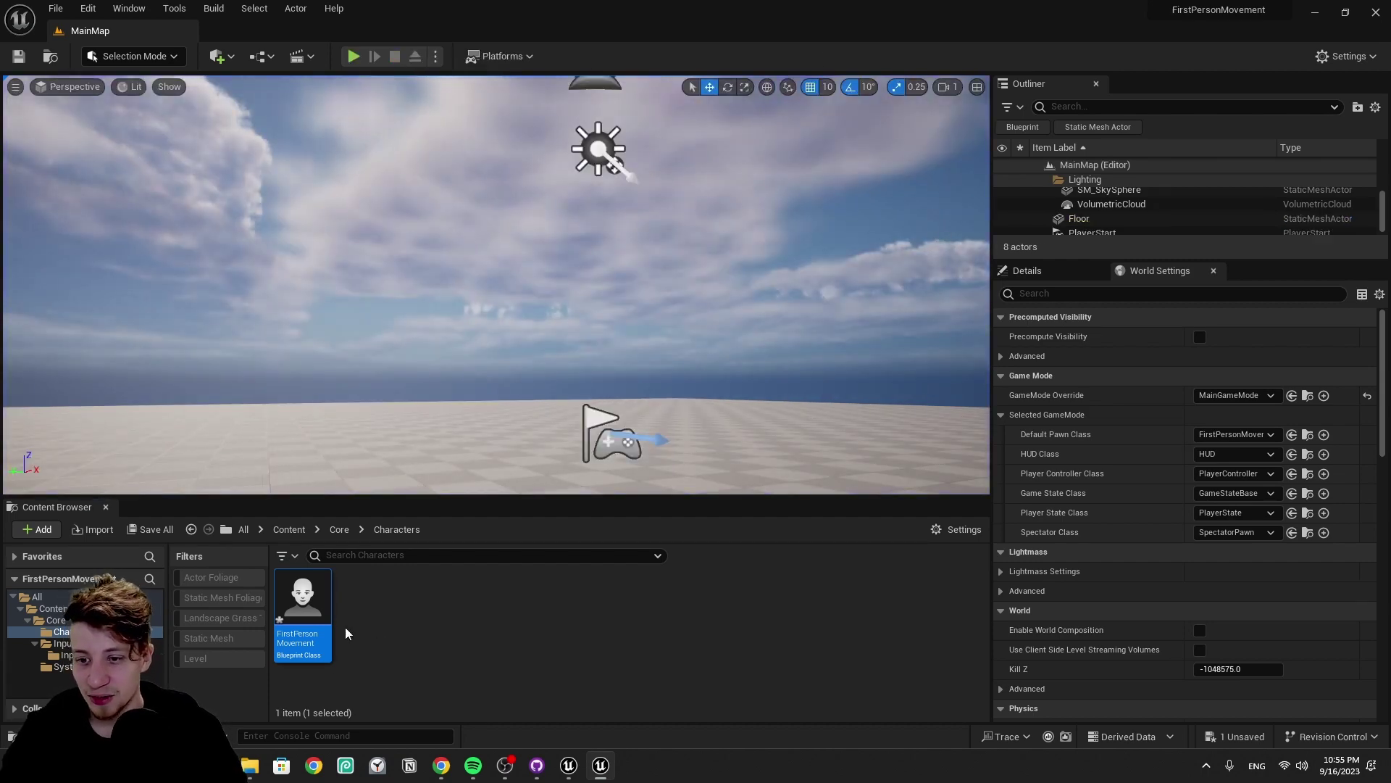
Step: Open the FirstPersonMovement blueprint from the Content Browser
double_click(302, 616)
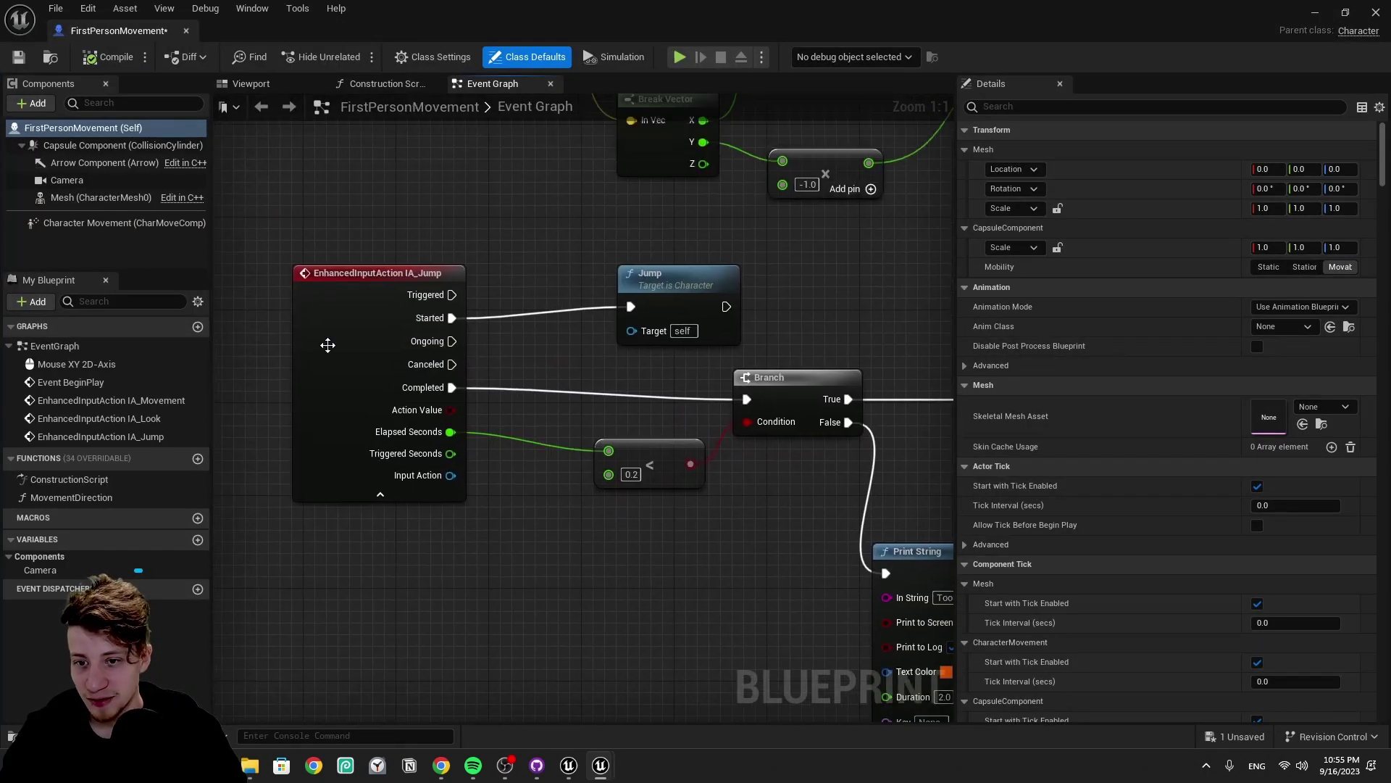